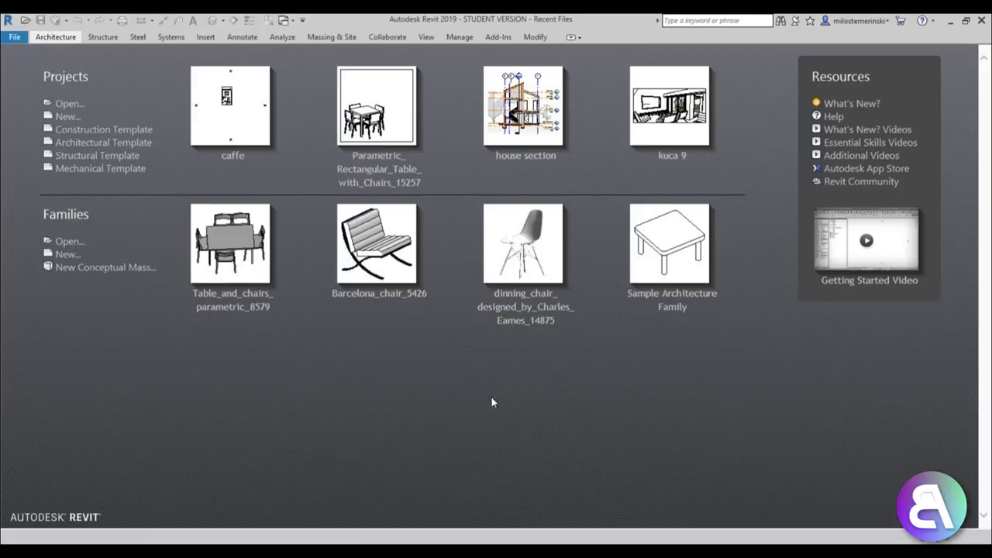
- Create a new project from the Architectural Template and set its length units to centimetres
{"action": "left_click", "coordinate": [141, 148]}
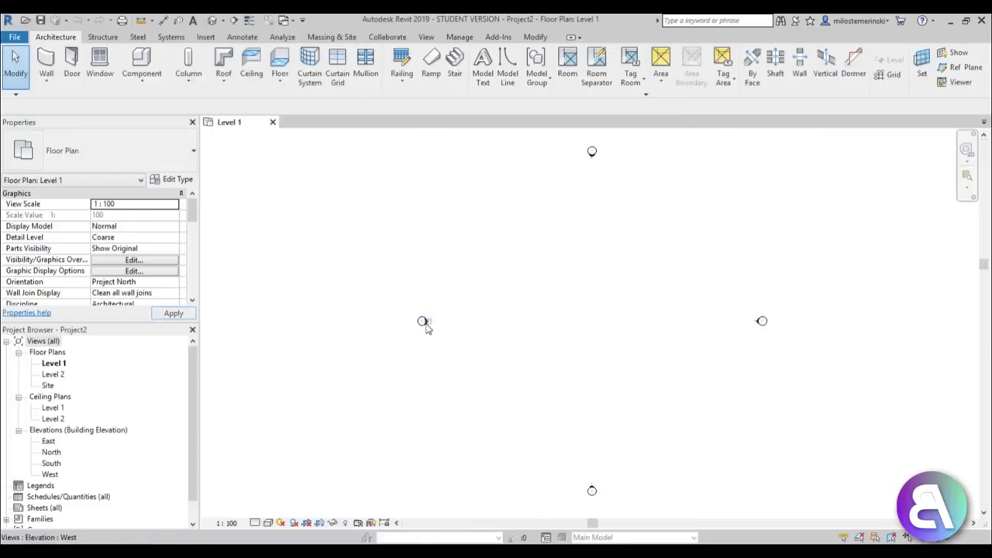
{"action": "mouse_move", "coordinate": [541, 324]}
{"action": "middle_mouse_down"}
{"action": "mouse_move", "coordinate": [550, 338]}
{"action": "mouse_move", "coordinate": [524, 332]}
{"action": "middle_mouse_up"}
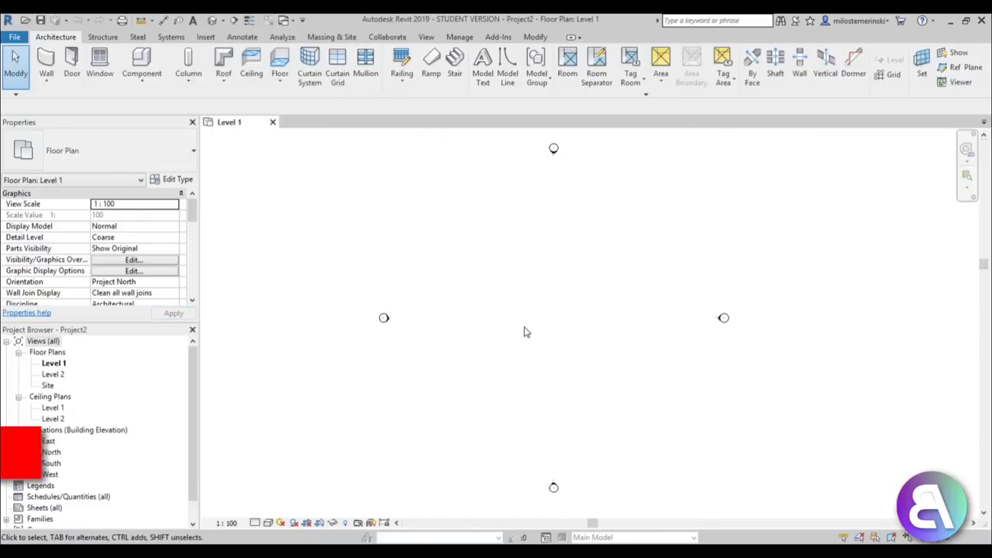
{"action": "key", "text": "u"}
{"action": "key", "text": "n"}
{"action": "left_click", "coordinate": [530, 196]}
{"action": "left_click", "coordinate": [511, 212]}
{"action": "left_click", "coordinate": [463, 274]}
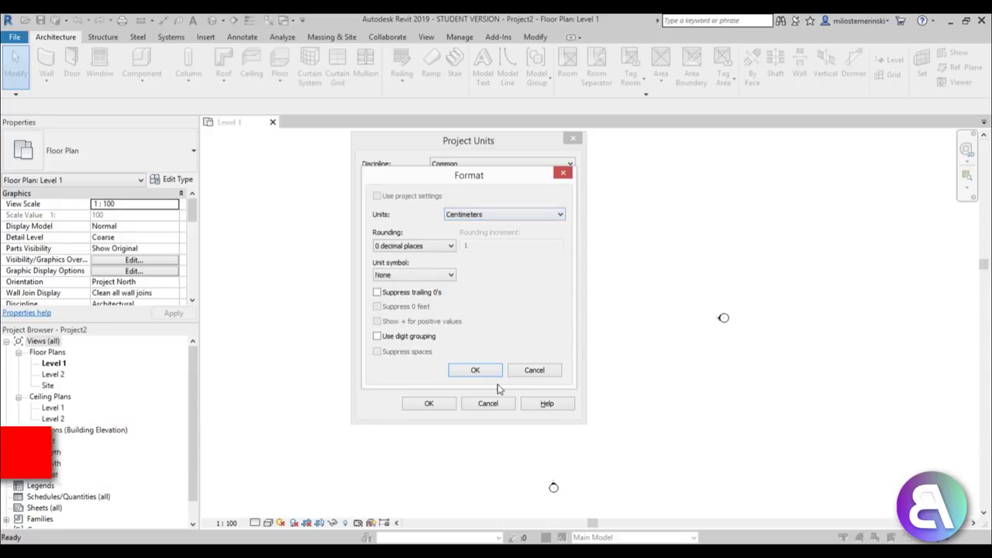
{"action": "left_click", "coordinate": [476, 371]}
{"action": "left_click", "coordinate": [430, 403]}
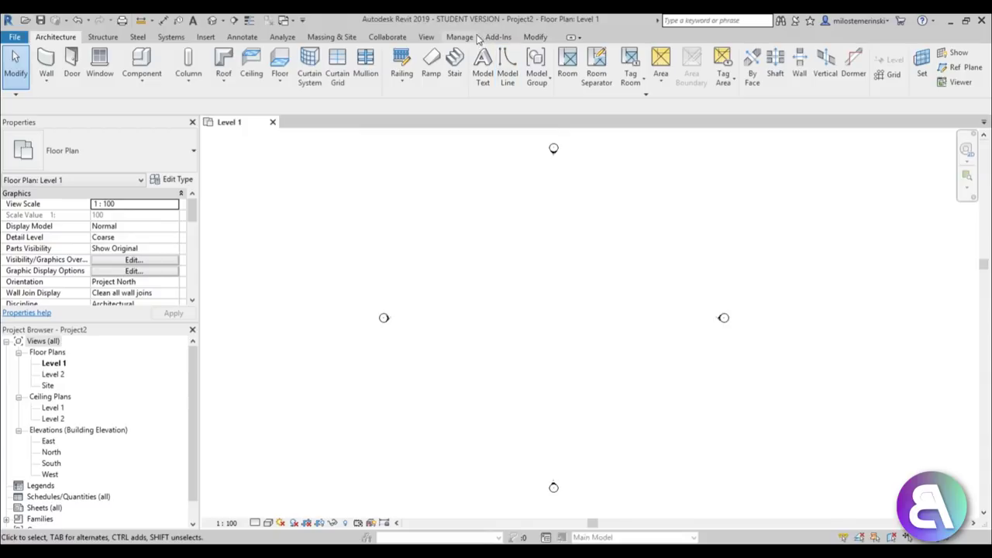
- Load the Mid_Size_Kitchen family from the desktop into the project, then restore the program window to full size
{"action": "left_click_drag", "start_coordinate": [379, 26], "coordinate": [524, 33]}
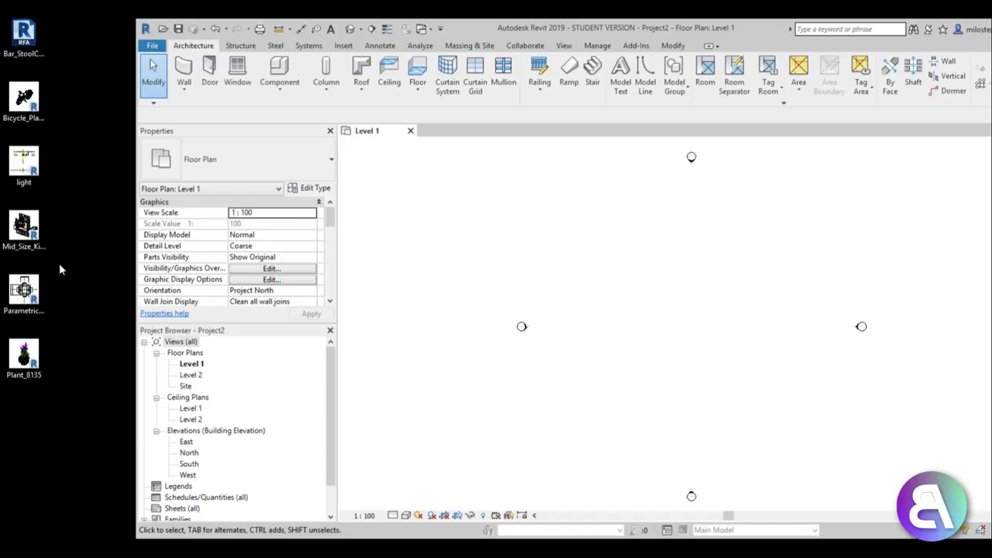
{"action": "left_click_drag", "start_coordinate": [21, 250], "coordinate": [708, 258]}
{"action": "left_click_drag", "start_coordinate": [692, 296], "coordinate": [693, 297]}
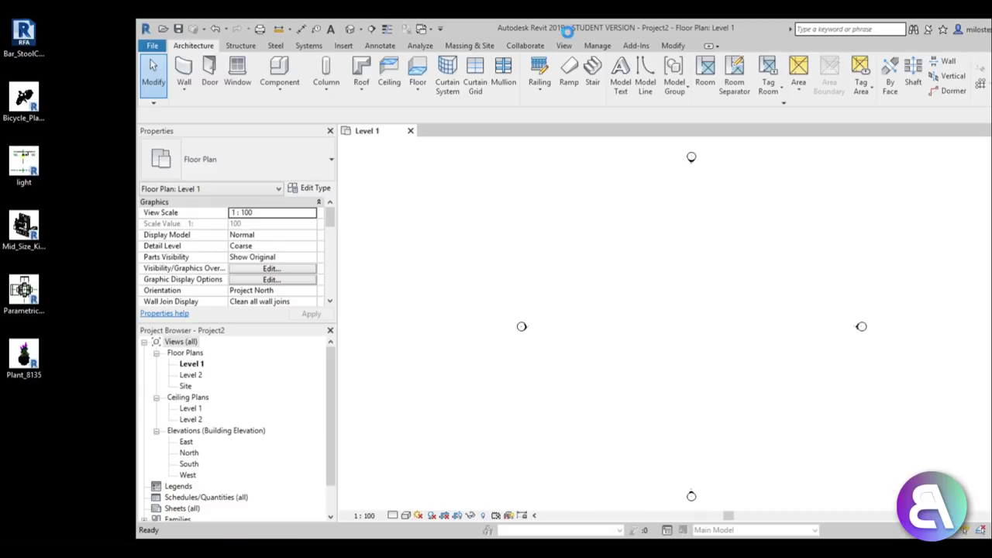
{"action": "left_click_drag", "start_coordinate": [758, 33], "coordinate": [555, 36]}
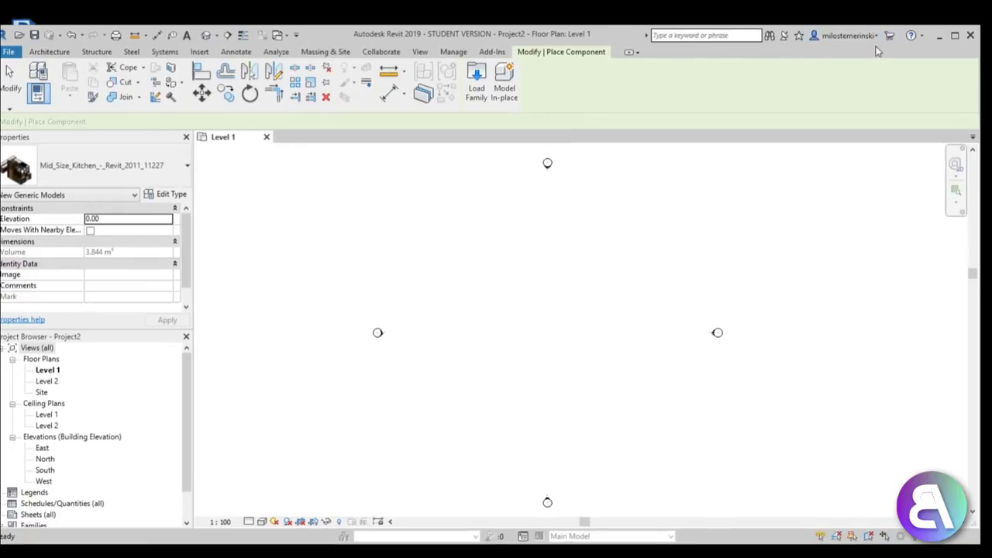
{"action": "left_click", "coordinate": [956, 36]}
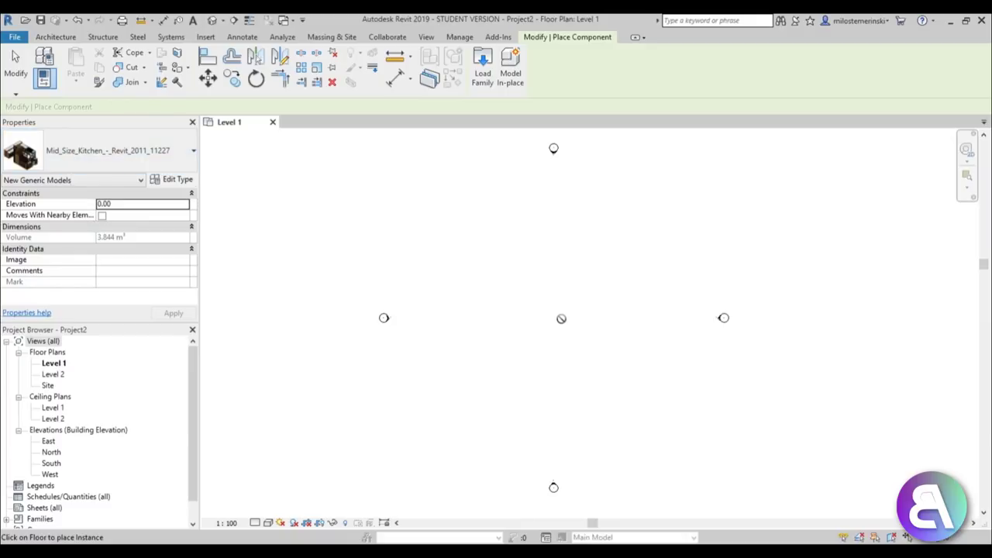
- Create a rectangular Generic 150mm floor on Level 1 in the area between the elevation markers
{"action": "left_click", "coordinate": [55, 38]}
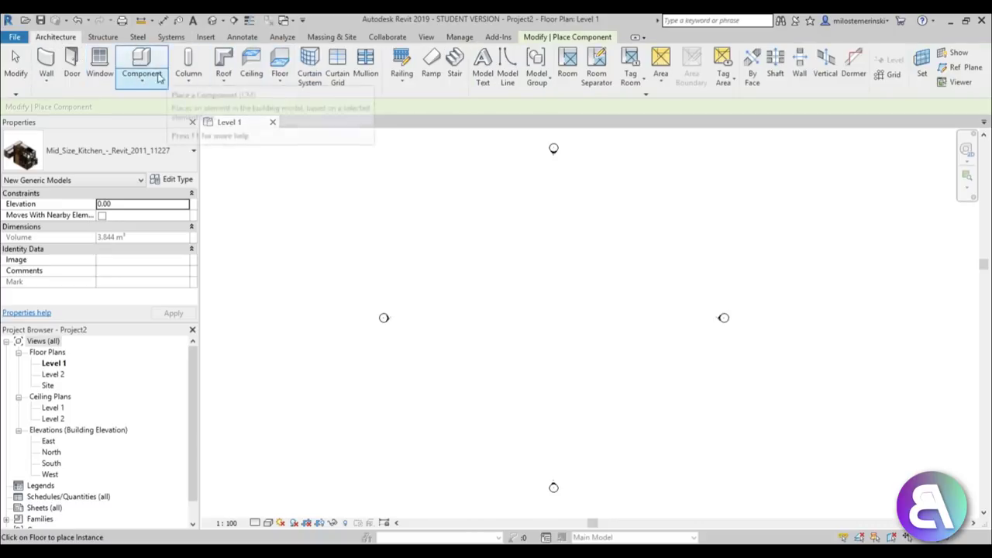
{"action": "left_click", "coordinate": [281, 62]}
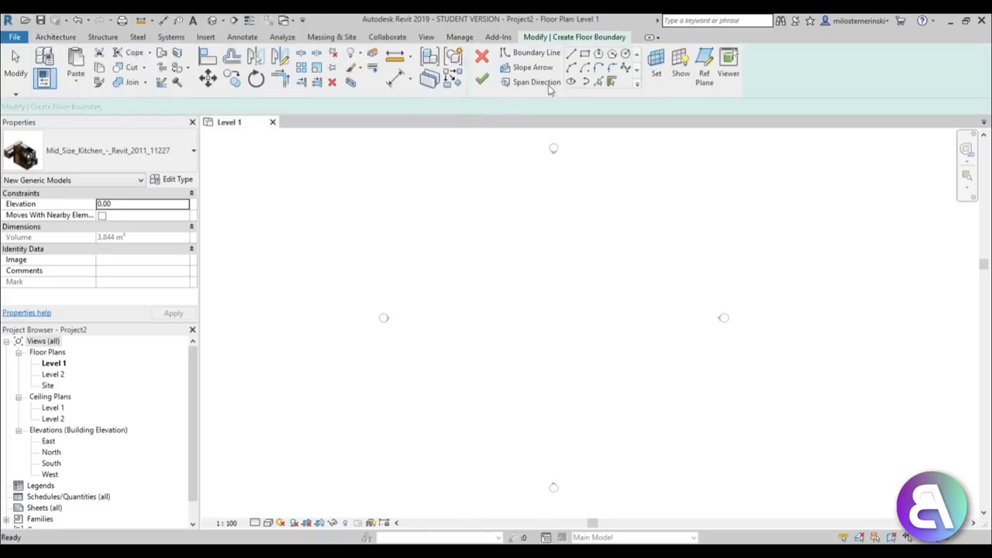
{"action": "left_click", "coordinate": [585, 56]}
{"action": "left_click", "coordinate": [485, 252]}
{"action": "left_click", "coordinate": [633, 388]}
{"action": "scroll", "coordinate": [605, 339], "scroll_direction": "up", "scroll_amount": 3}
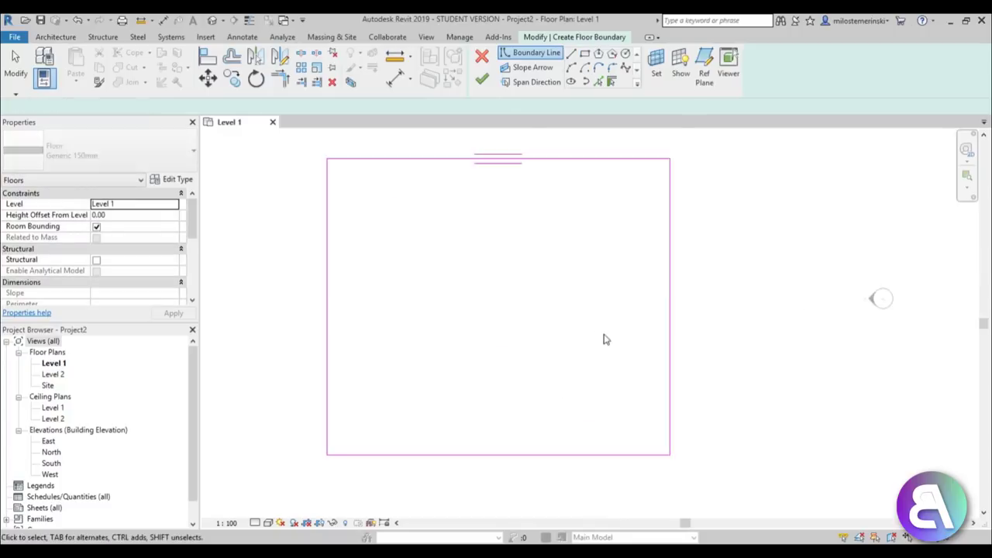
{"action": "scroll", "coordinate": [606, 338], "scroll_direction": "up", "scroll_amount": 2}
{"action": "left_click", "coordinate": [482, 78]}
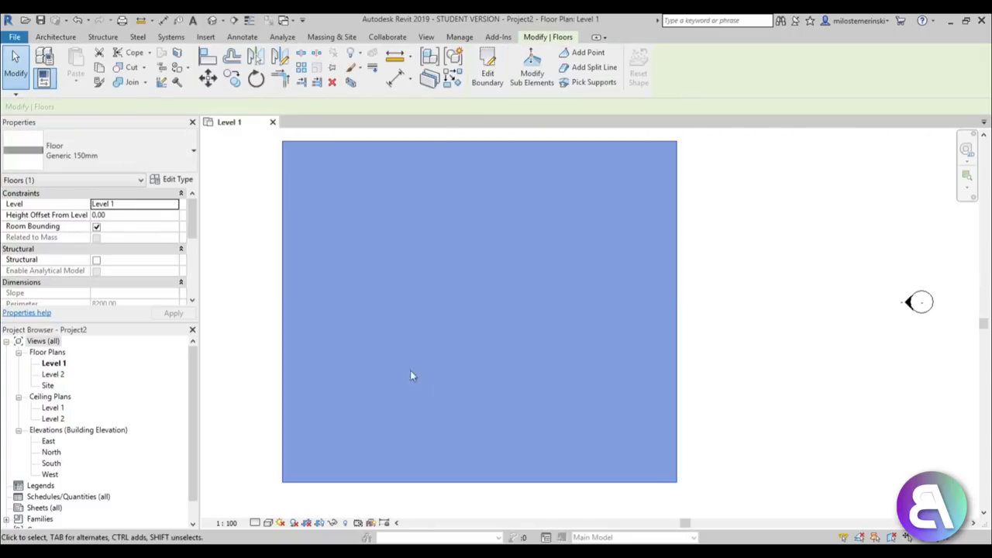
{"action": "left_click", "coordinate": [277, 186]}
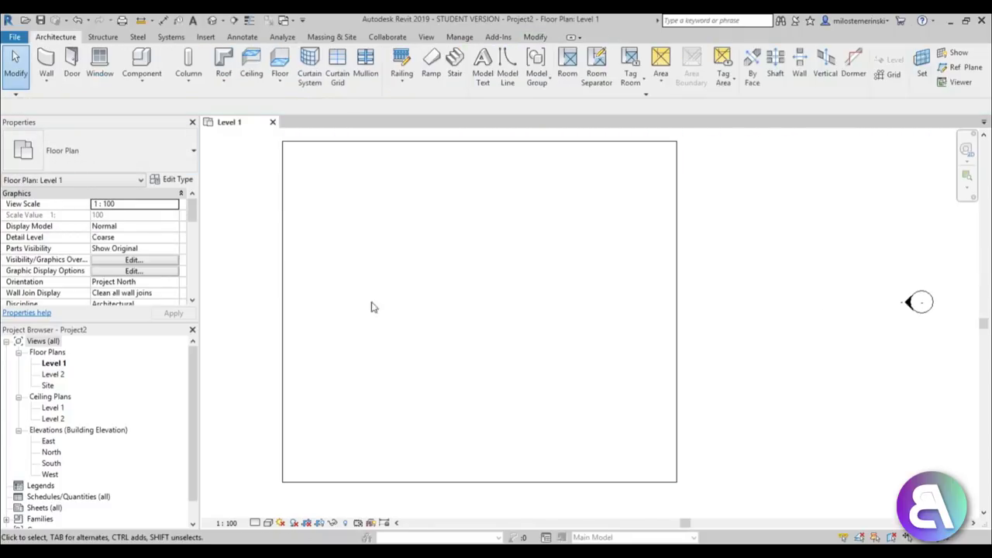
- Place one Mid_Size_Kitchen component on the floor, slightly below its centre in plan
{"action": "left_click", "coordinate": [141, 63]}
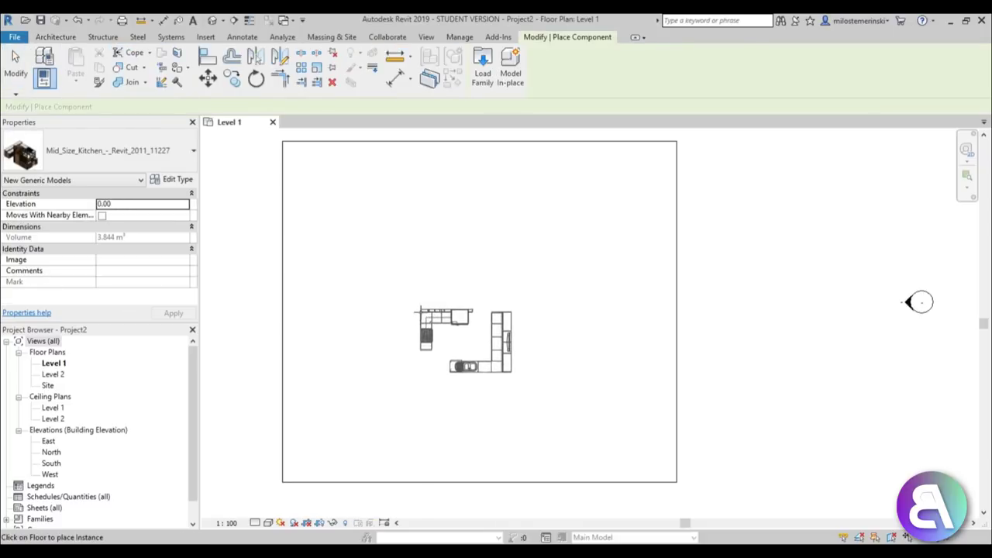
{"action": "left_click", "coordinate": [471, 335]}
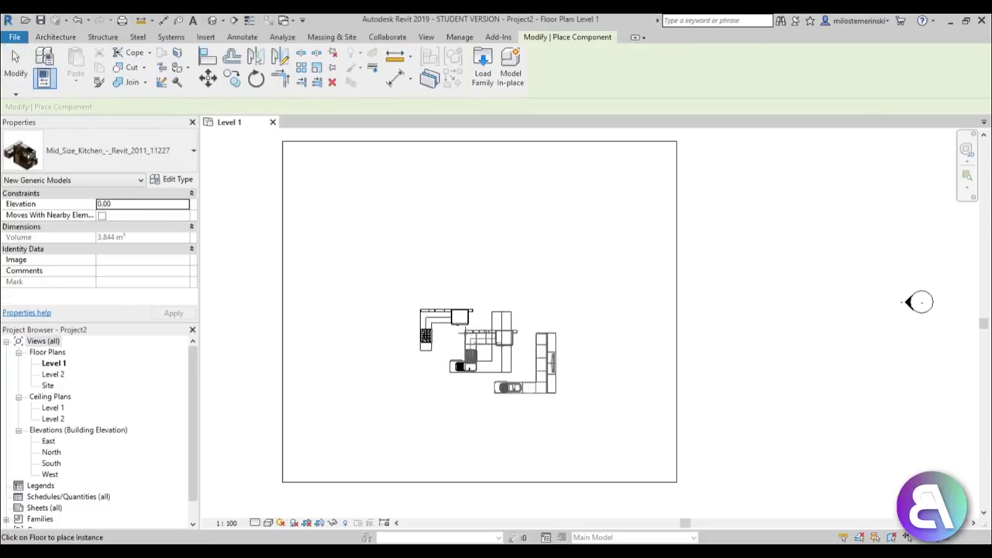
{"action": "key", "text": "Escape"}
{"action": "key", "text": "Escape"}
{"action": "scroll", "coordinate": [485, 332], "scroll_direction": "up", "scroll_amount": 3}
{"action": "middle_click_drag", "start_coordinate": [495, 383], "coordinate": [482, 313]}
{"action": "scroll", "coordinate": [429, 273], "scroll_direction": "up", "scroll_amount": 5}
{"action": "scroll", "coordinate": [465, 376], "scroll_direction": "down", "scroll_amount": 4}
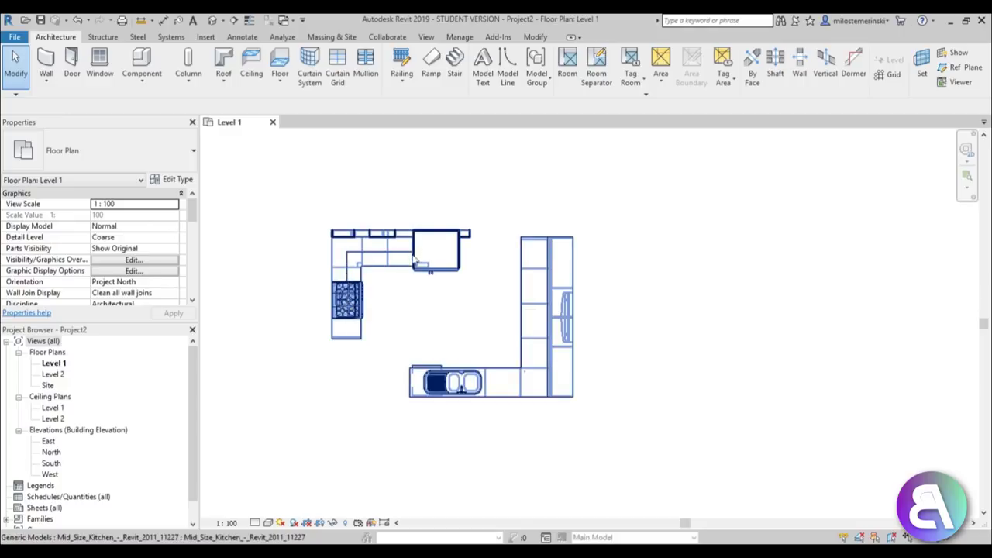
{"action": "scroll", "coordinate": [411, 354], "scroll_direction": "down", "scroll_amount": 3}
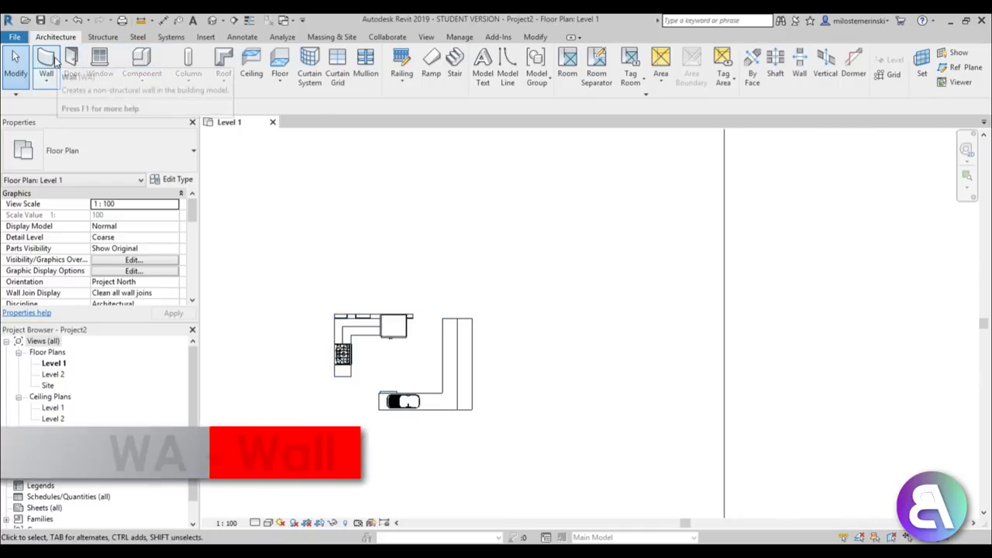
- Draw a rectangle of Generic - 200mm walls around the kitchen, leaving open space above it in plan
{"action": "left_click", "coordinate": [48, 62]}
{"action": "left_click", "coordinate": [491, 54]}
{"action": "left_click", "coordinate": [302, 173]}
{"action": "left_click", "coordinate": [544, 426]}
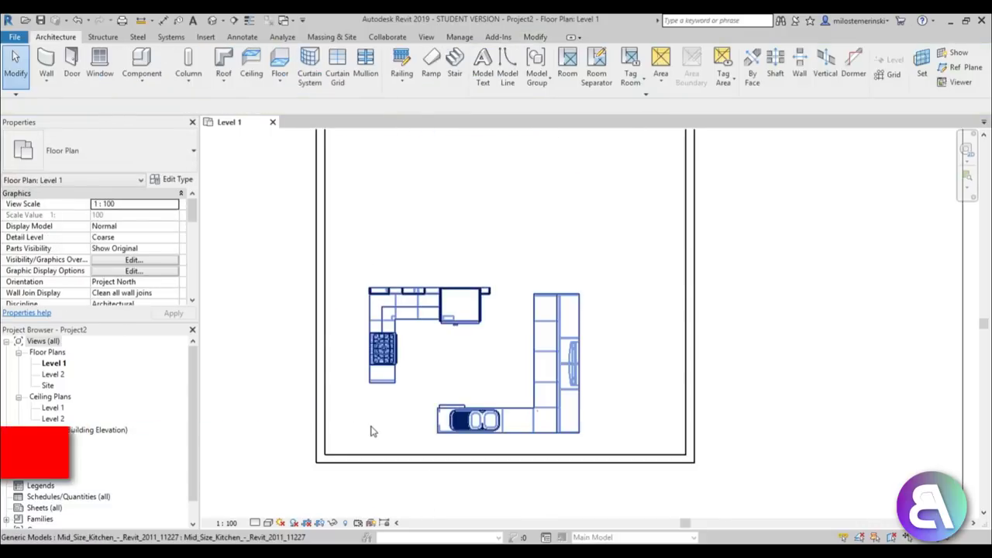
- Align the left wall with the kitchen's stove side and the lower wall with the kitchen's sink side
{"action": "key", "text": "a"}
{"action": "key", "text": "l"}
{"action": "left_click", "coordinate": [371, 333]}
{"action": "left_click", "coordinate": [321, 377]}
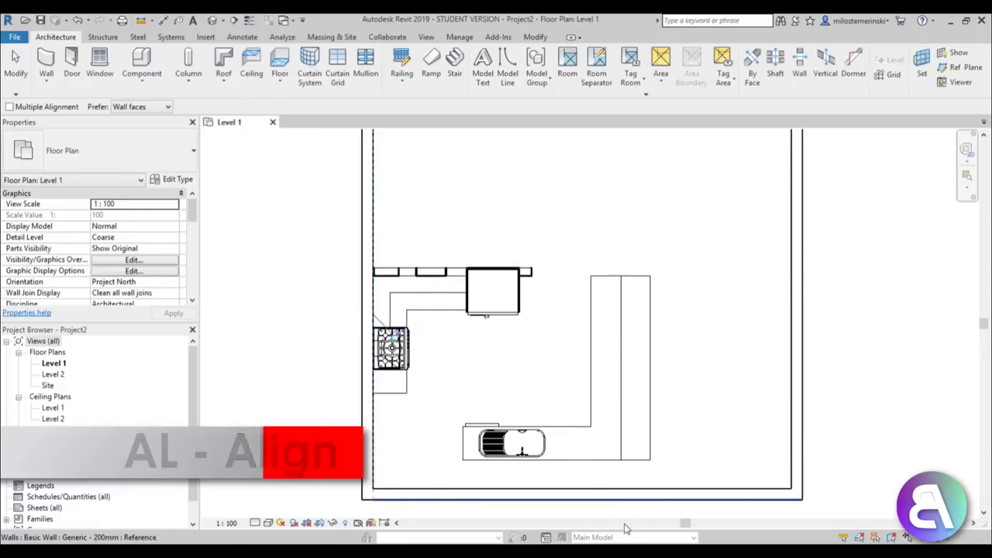
{"action": "left_click", "coordinate": [583, 465]}
{"action": "left_click", "coordinate": [571, 500]}
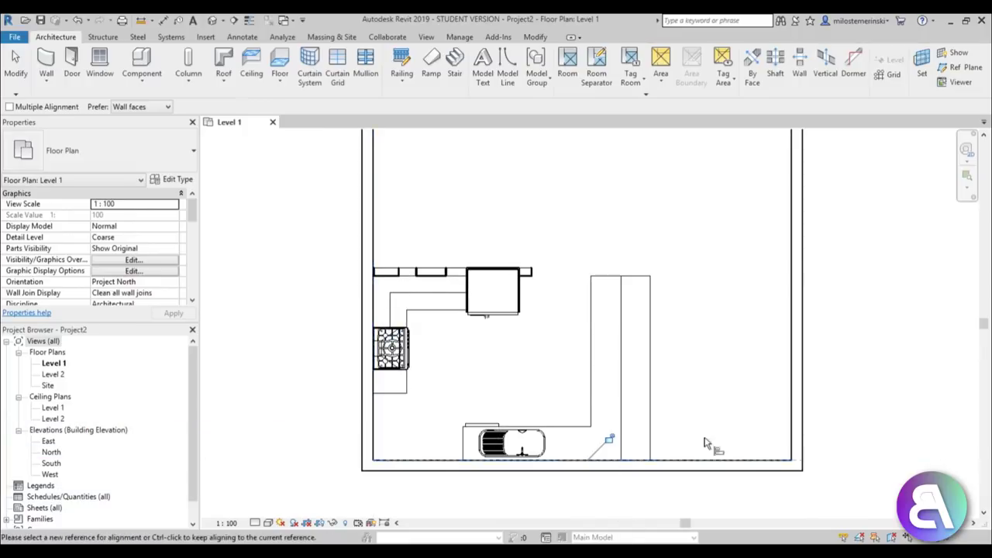
{"action": "key", "text": "Escape"}
- Move the room's right wall to 170 cm from the outer side of the kitchen's tall counter run
{"action": "left_click_drag", "start_coordinate": [792, 437], "coordinate": [736, 440]}
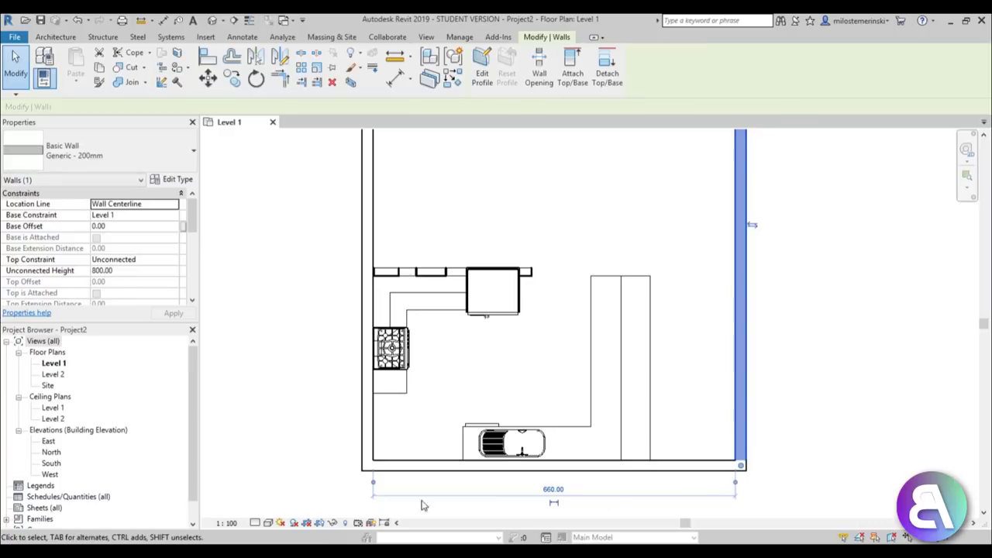
{"action": "left_click_drag", "start_coordinate": [372, 482], "coordinate": [663, 457]}
{"action": "left_click", "coordinate": [692, 489]}
{"action": "type", "text": "170"}
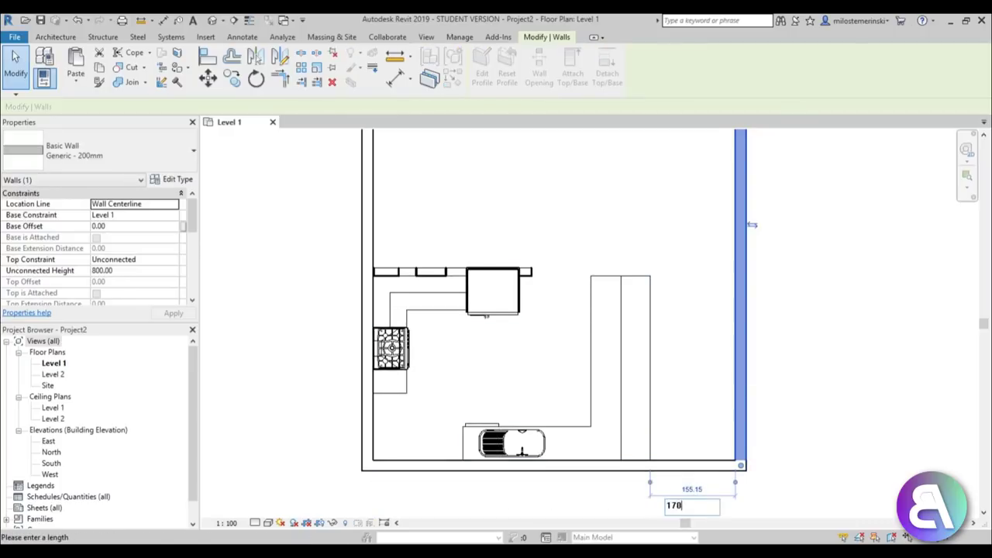
{"action": "key", "text": "Return"}
{"action": "left_click", "coordinate": [675, 336]}
- Set the distance from the room's upper wall to the back of the kitchen units to 500 cm
{"action": "scroll", "coordinate": [675, 337], "scroll_direction": "down", "scroll_amount": 3}
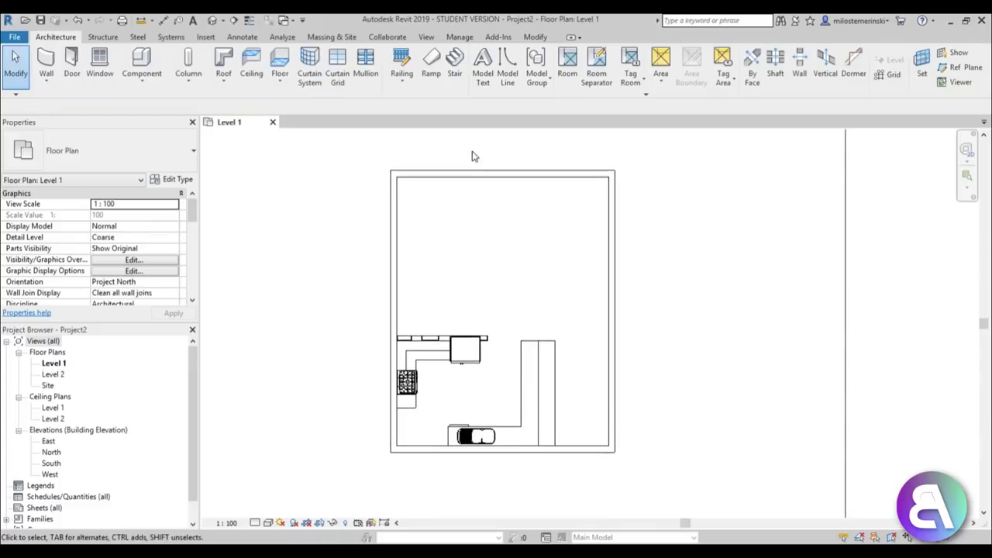
{"action": "left_click", "coordinate": [471, 176]}
{"action": "left_click_drag", "start_coordinate": [628, 447], "coordinate": [472, 337]}
{"action": "left_click", "coordinate": [637, 259]}
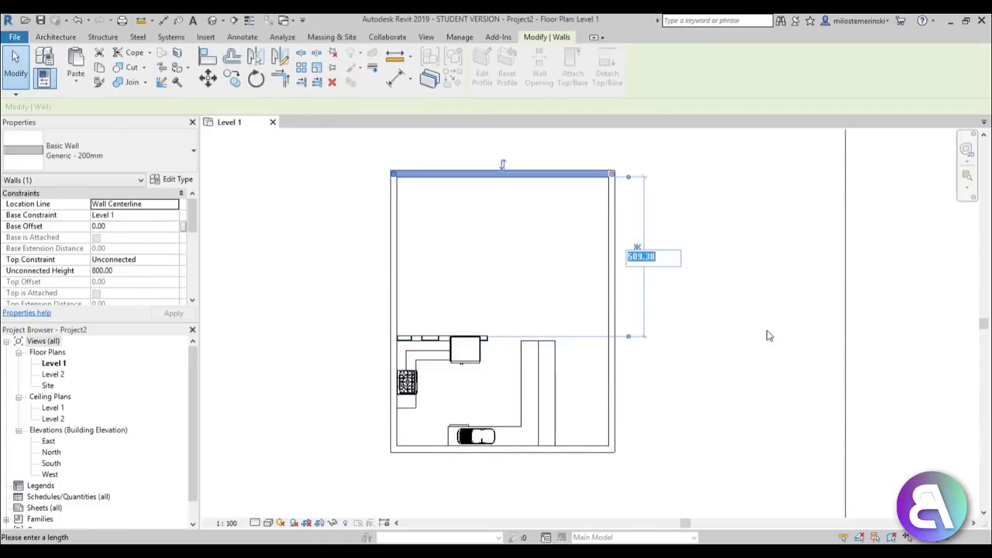
{"action": "type", "text": "50"}
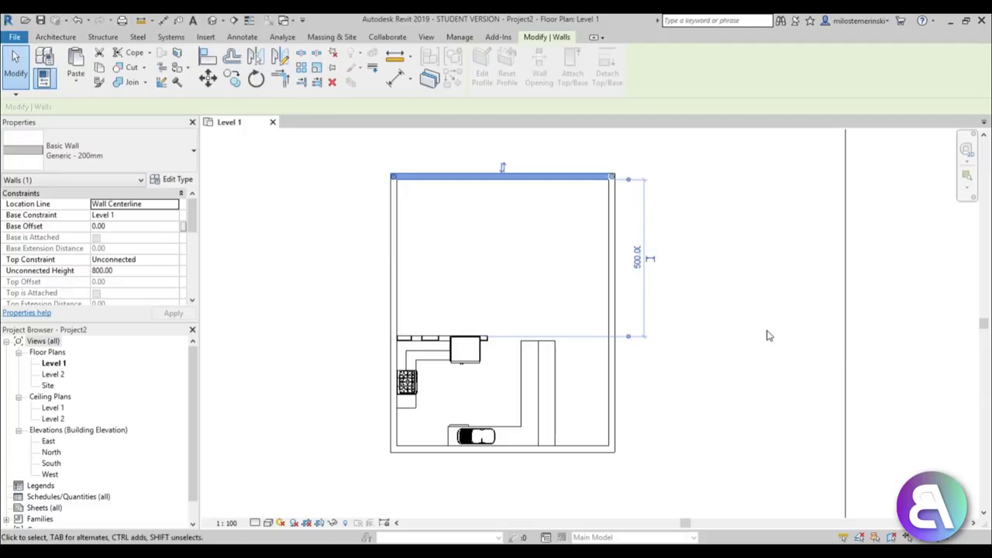
{"action": "key", "text": "Return"}
{"action": "left_click", "coordinate": [767, 335]}
- Draw a short wall behind the kitchen's upper units, from the left wall to the end of the units
{"action": "scroll", "coordinate": [467, 276], "scroll_direction": "up", "scroll_amount": 1}
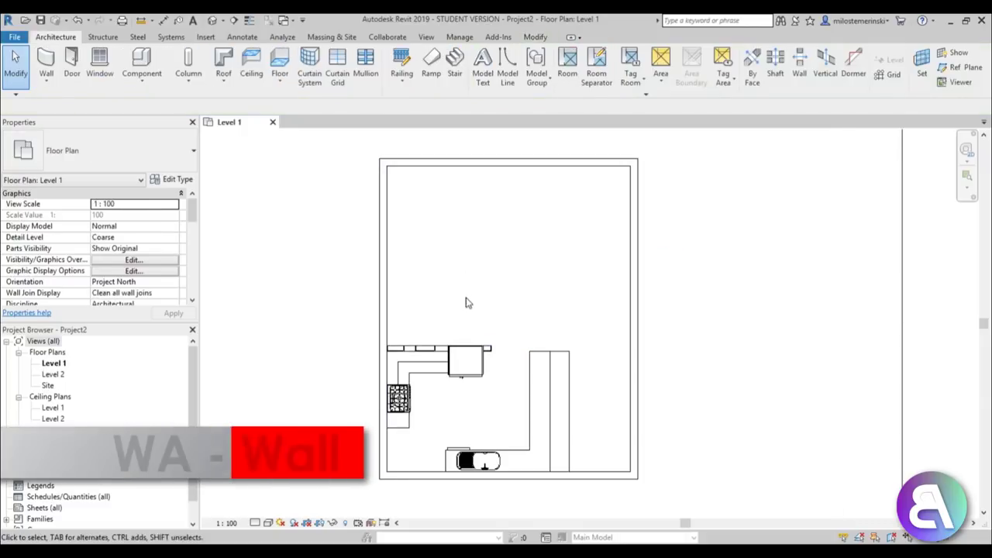
{"action": "scroll", "coordinate": [450, 292], "scroll_direction": "up", "scroll_amount": 1}
{"action": "left_click", "coordinate": [362, 340]}
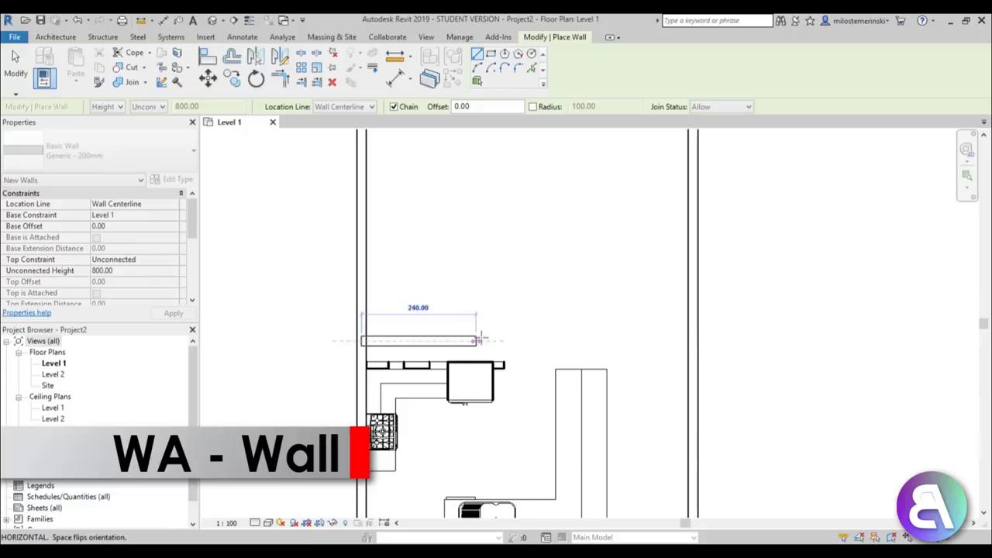
{"action": "left_click", "coordinate": [505, 339]}
{"action": "key", "text": "Escape"}
{"action": "key", "text": "Escape"}
- Align the short wall's face with the back of the kitchen's upper units
{"action": "scroll", "coordinate": [535, 389], "scroll_direction": "up", "scroll_amount": 1}
{"action": "key", "text": "a"}
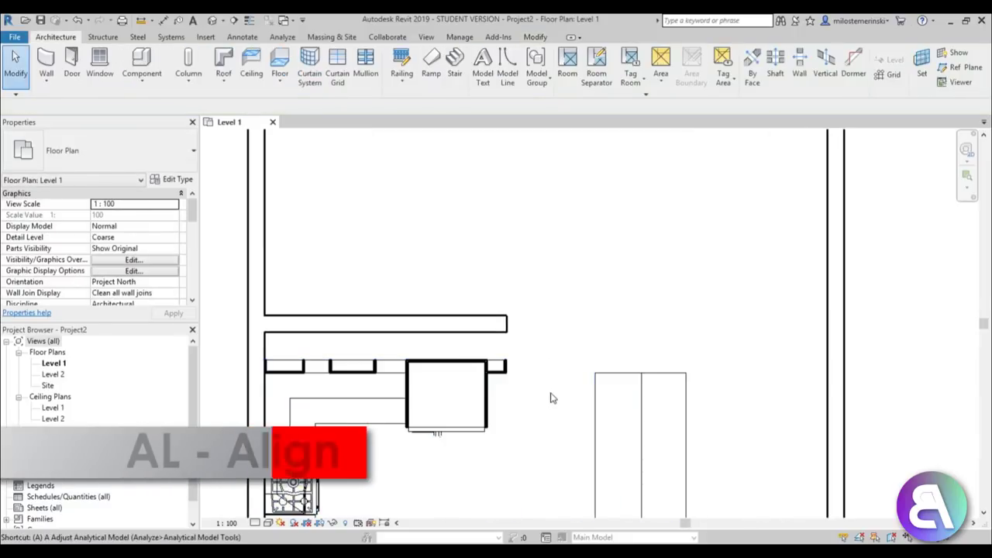
{"action": "key", "text": "l"}
{"action": "scroll", "coordinate": [505, 354], "scroll_direction": "up", "scroll_amount": 1}
{"action": "left_click", "coordinate": [491, 353]}
{"action": "left_click", "coordinate": [479, 310]}
{"action": "scroll", "coordinate": [499, 354], "scroll_direction": "up", "scroll_amount": 3}
{"action": "key", "text": "Escape"}
{"action": "key", "text": "Escape"}
- Draw a wall about 140 cm below the room, parallel to its lower wall and spanning the room's width
{"action": "scroll", "coordinate": [514, 321], "scroll_direction": "down", "scroll_amount": 4}
{"action": "scroll", "coordinate": [511, 325], "scroll_direction": "down", "scroll_amount": 5}
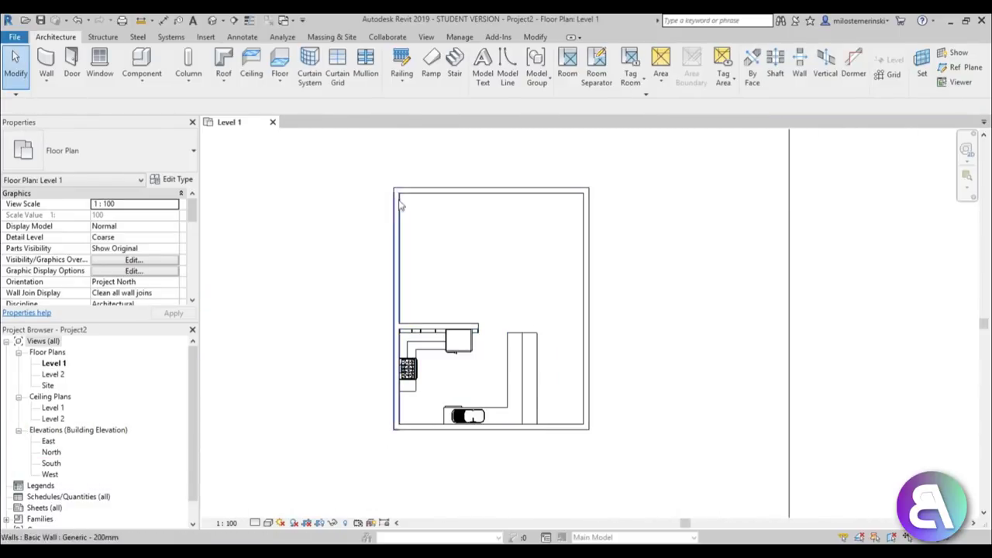
{"action": "middle_click_drag", "start_coordinate": [500, 273], "coordinate": [496, 258]}
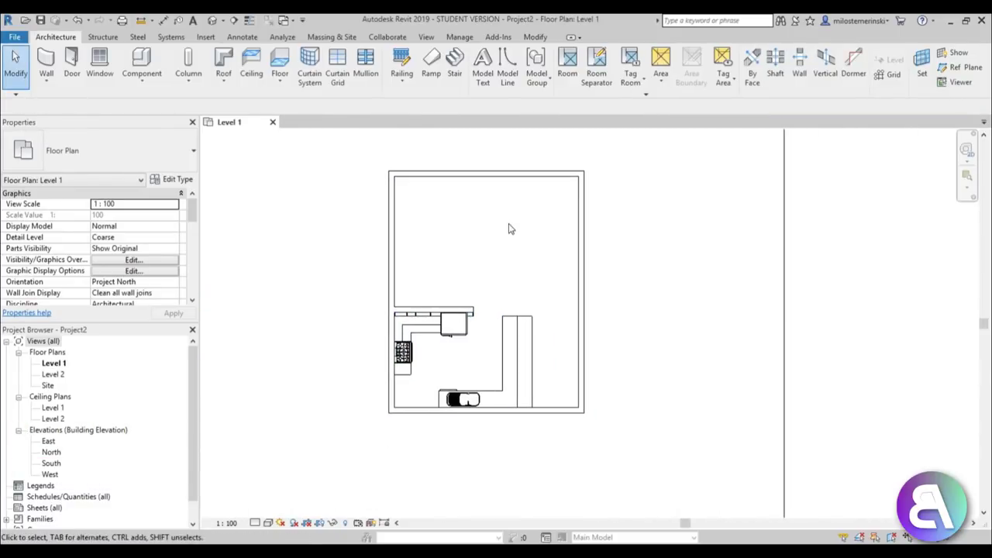
{"action": "scroll", "coordinate": [511, 199], "scroll_direction": "up", "scroll_amount": 2}
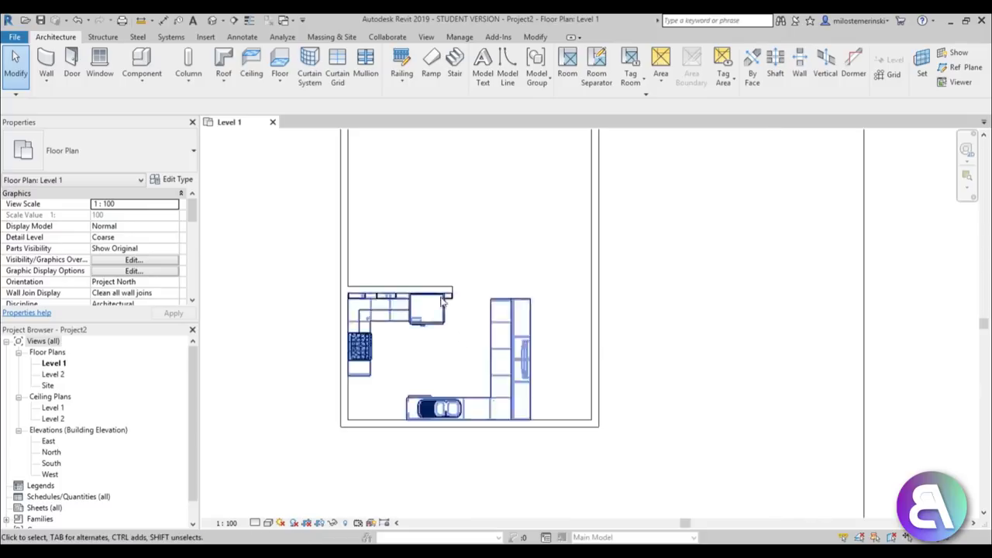
{"action": "scroll", "coordinate": [361, 237], "scroll_direction": "down", "scroll_amount": 4}
{"action": "left_click", "coordinate": [356, 243]}
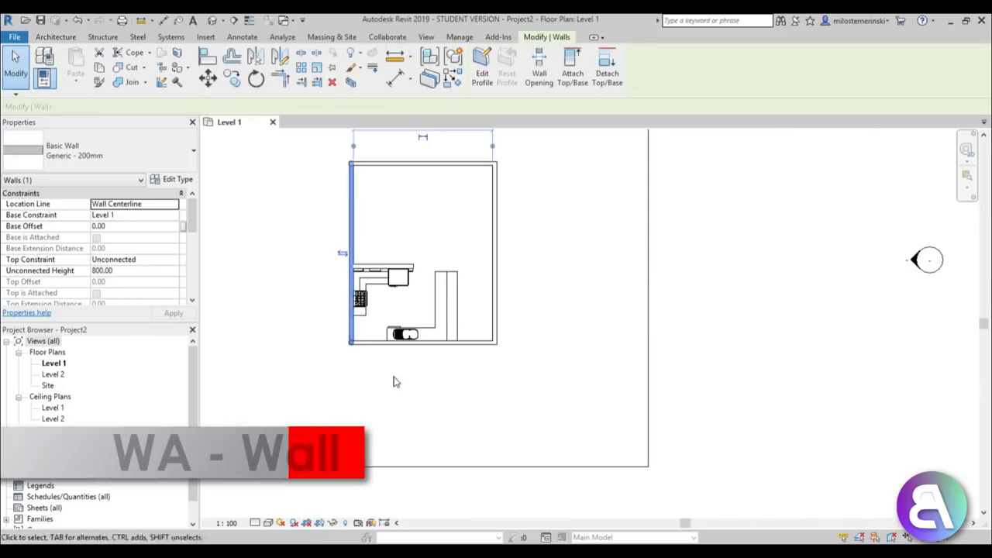
{"action": "key", "text": "w"}
{"action": "key", "text": "a"}
{"action": "left_click", "coordinate": [351, 376]}
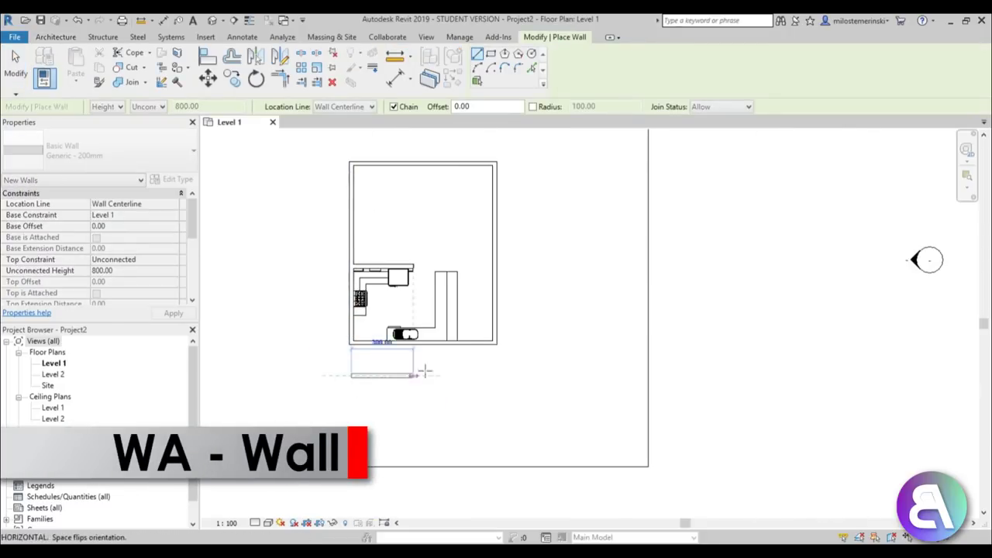
{"action": "left_click", "coordinate": [495, 376]}
{"action": "key", "text": "Escape"}
{"action": "key", "text": "Escape"}
- Set the distance between the new lower wall and the room's lower wall to 220 cm
{"action": "left_click", "coordinate": [442, 379]}
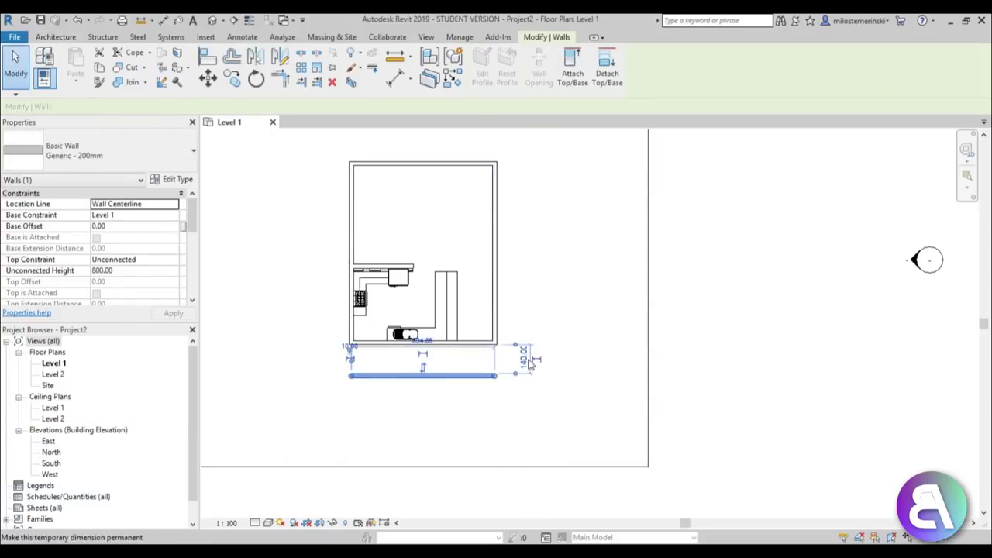
{"action": "left_click", "coordinate": [508, 359]}
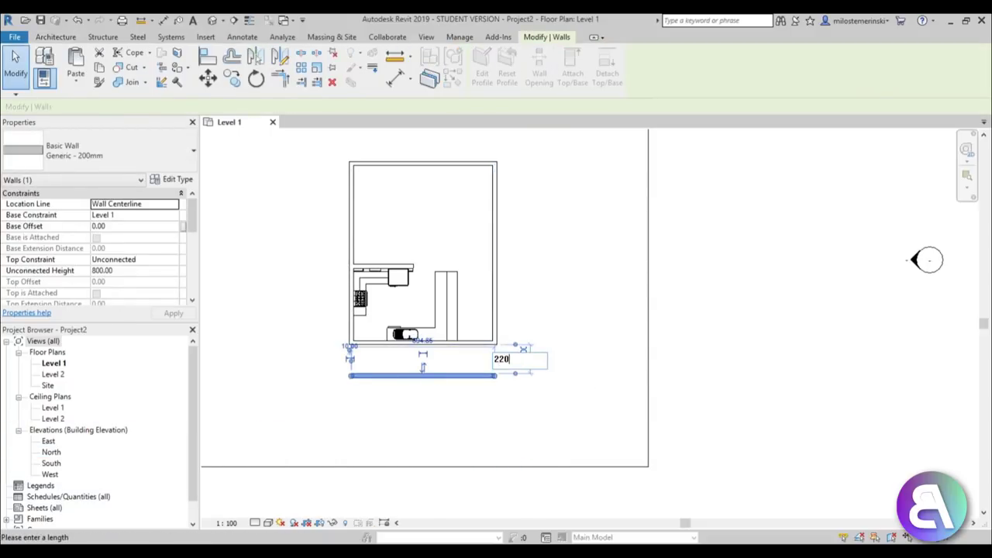
{"action": "key", "text": "Return"}
{"action": "key", "text": "Escape"}
{"action": "scroll", "coordinate": [372, 378], "scroll_direction": "up", "scroll_amount": 2}
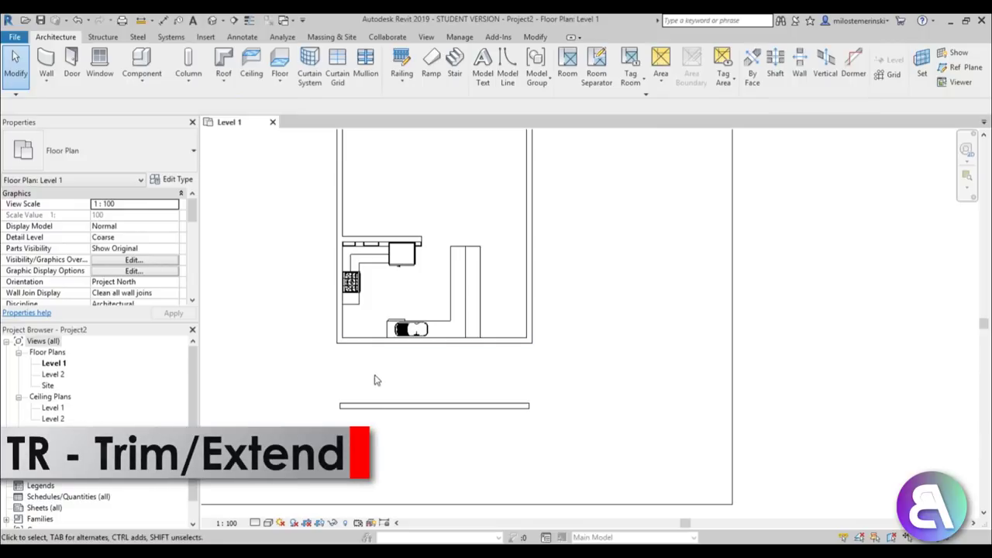
- Trim/Extend the new lower wall and the room's left and right walls so they meet in closed corners
{"action": "key", "text": "t"}
{"action": "key", "text": "r"}
{"action": "left_click", "coordinate": [384, 405]}
{"action": "left_click", "coordinate": [341, 335]}
{"action": "left_click", "coordinate": [410, 405]}
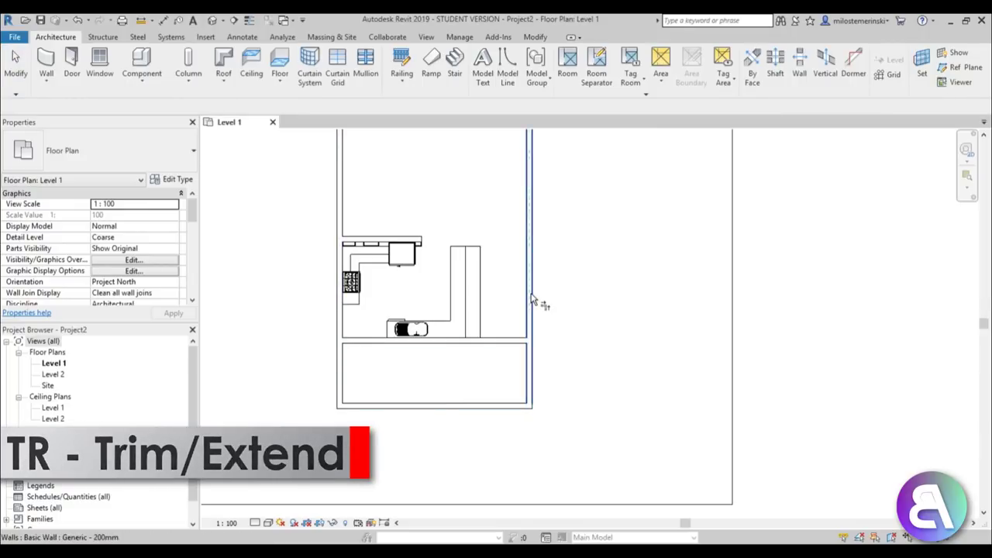
{"action": "left_click", "coordinate": [531, 300]}
{"action": "key", "text": "Escape"}
- Create a similar wall as a partition between the room's lower wall and the new outer wall, closing off a small room on the right
{"action": "left_click", "coordinate": [443, 406]}
{"action": "scroll", "coordinate": [436, 403], "scroll_direction": "up", "scroll_amount": 2}
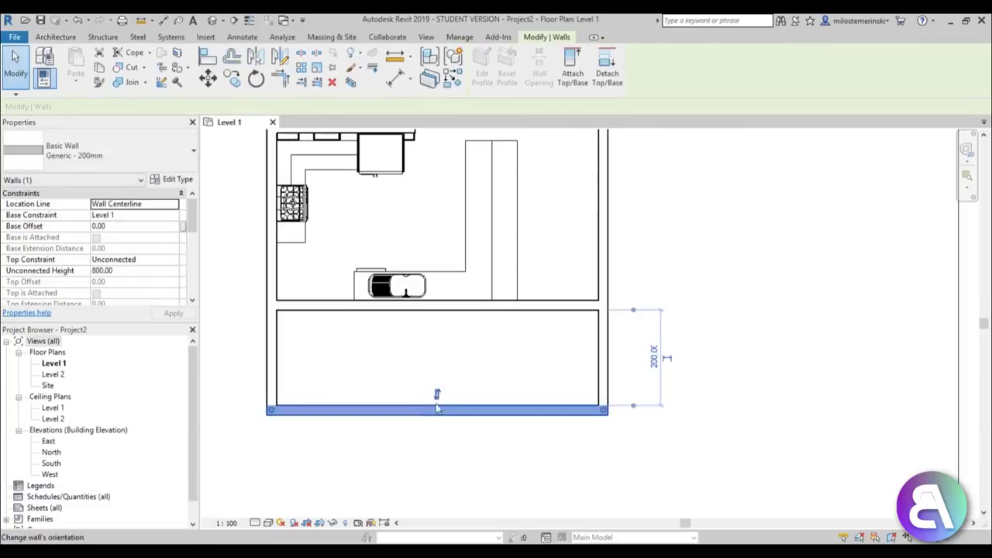
{"action": "left_click", "coordinate": [482, 369]}
{"action": "left_click", "coordinate": [470, 405]}
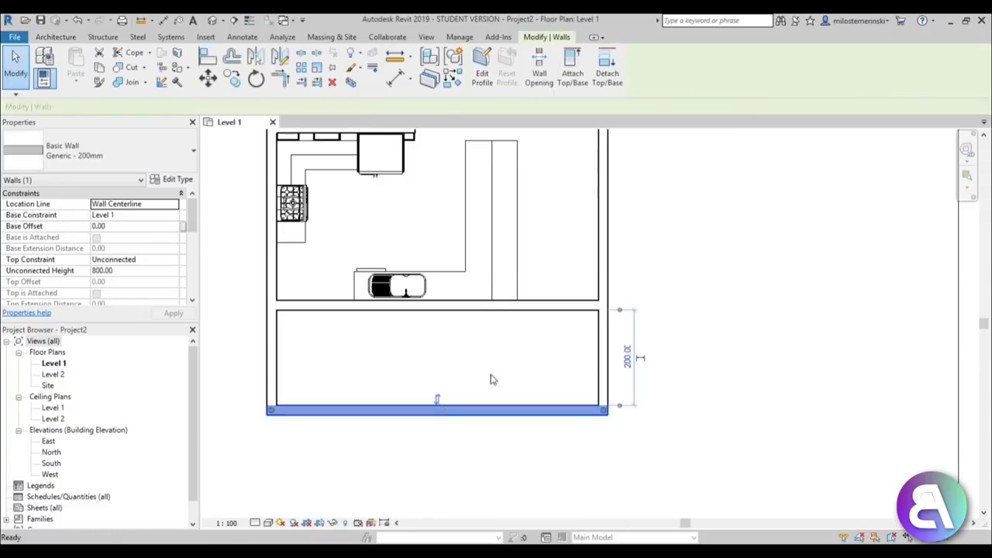
{"action": "key", "text": "c"}
{"action": "key", "text": "s"}
{"action": "left_click", "coordinate": [501, 304]}
{"action": "left_click", "coordinate": [504, 407]}
{"action": "key", "text": "Escape"}
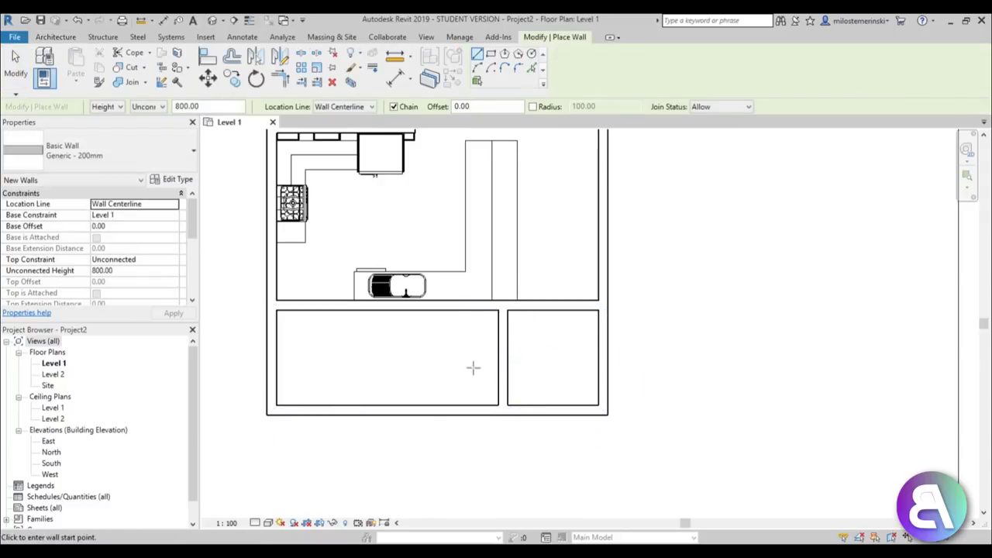
- Draw a second partition 220 cm long, left of the first, dividing the lower strip into three small rooms
{"action": "left_click", "coordinate": [414, 306]}
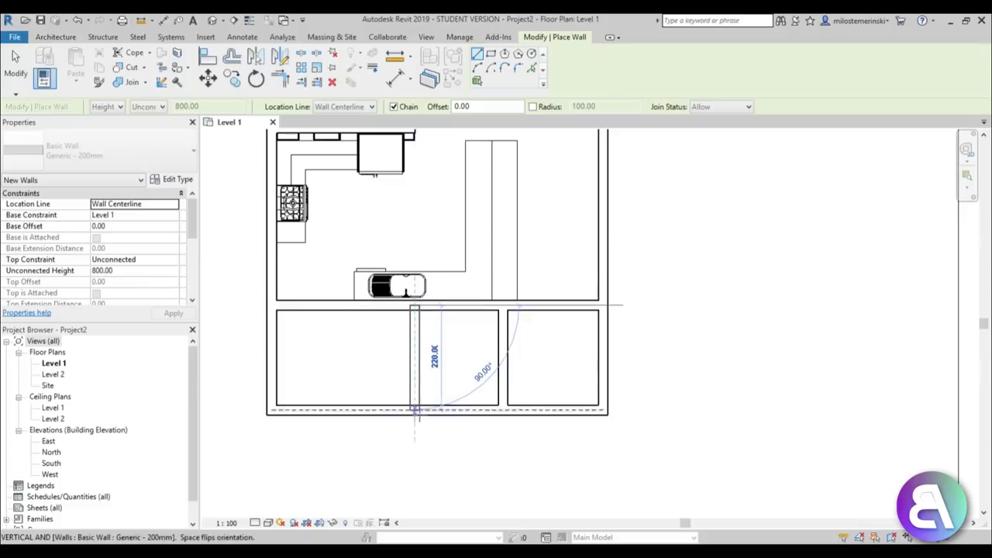
{"action": "left_click", "coordinate": [415, 410]}
{"action": "key", "text": "Escape"}
{"action": "key", "text": "Escape"}
- Place an M_Single-Flush 0915 x 2134mm door at the left end of the wall below the kitchen, opening into the left small room
{"action": "scroll", "coordinate": [447, 368], "scroll_direction": "down", "scroll_amount": 2}
{"action": "key", "text": "d"}
{"action": "key", "text": "r"}
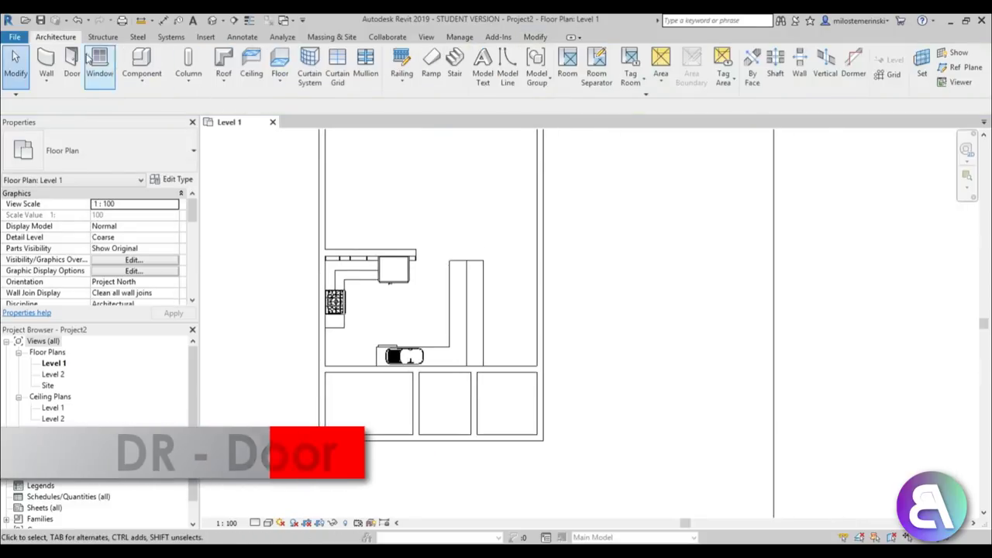
{"action": "scroll", "coordinate": [360, 353], "scroll_direction": "up", "scroll_amount": 2}
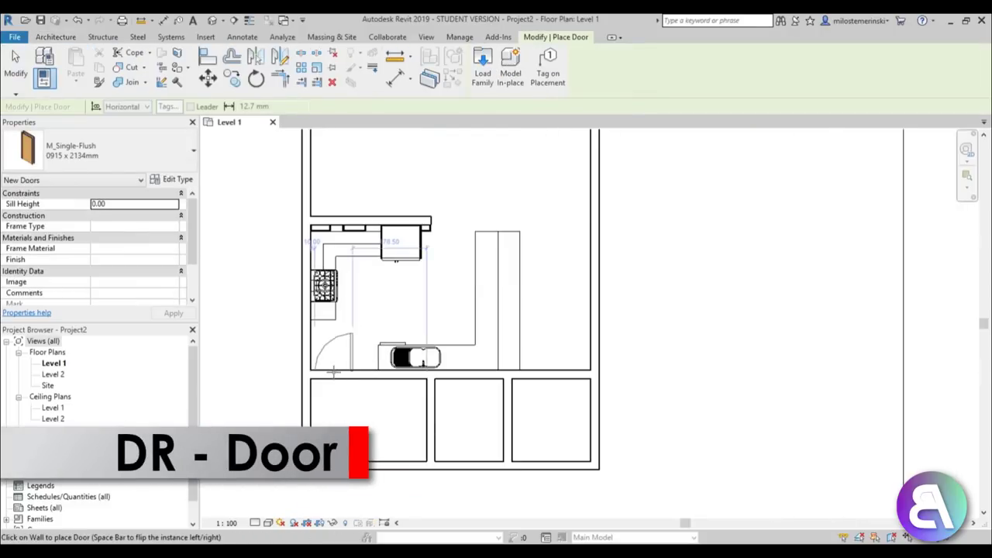
{"action": "left_click", "coordinate": [335, 376]}
{"action": "middle_click_drag", "start_coordinate": [388, 415], "coordinate": [360, 376]}
- Place 0762 x 2032mm single-flush doors into the right small room and in the partition between the left and middle small rooms
{"action": "left_click", "coordinate": [97, 147]}
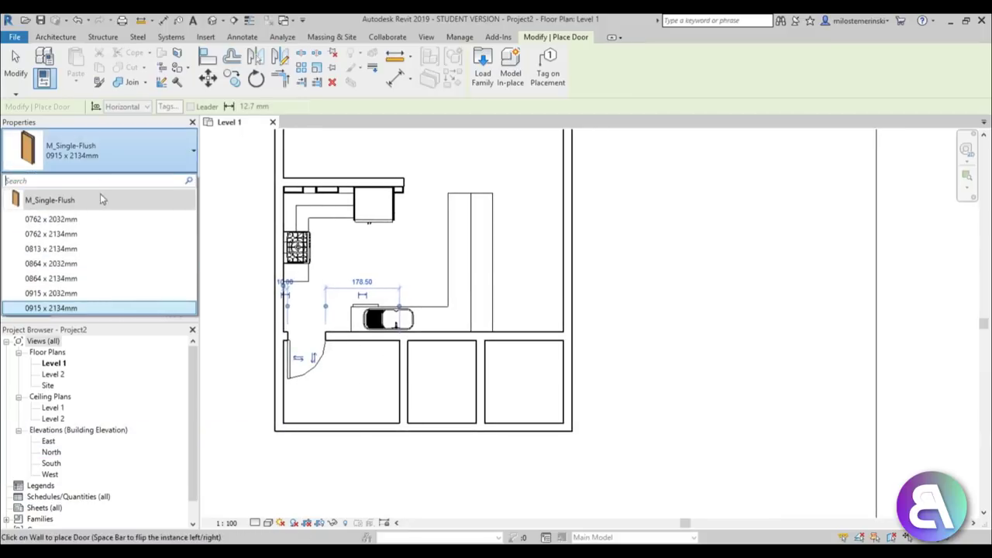
{"action": "left_click", "coordinate": [95, 219]}
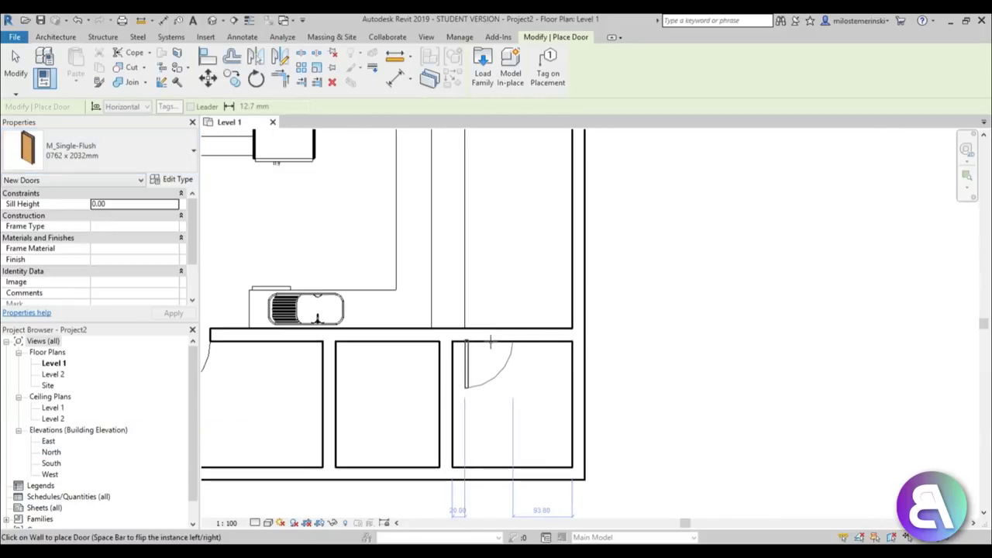
{"action": "left_click", "coordinate": [492, 339]}
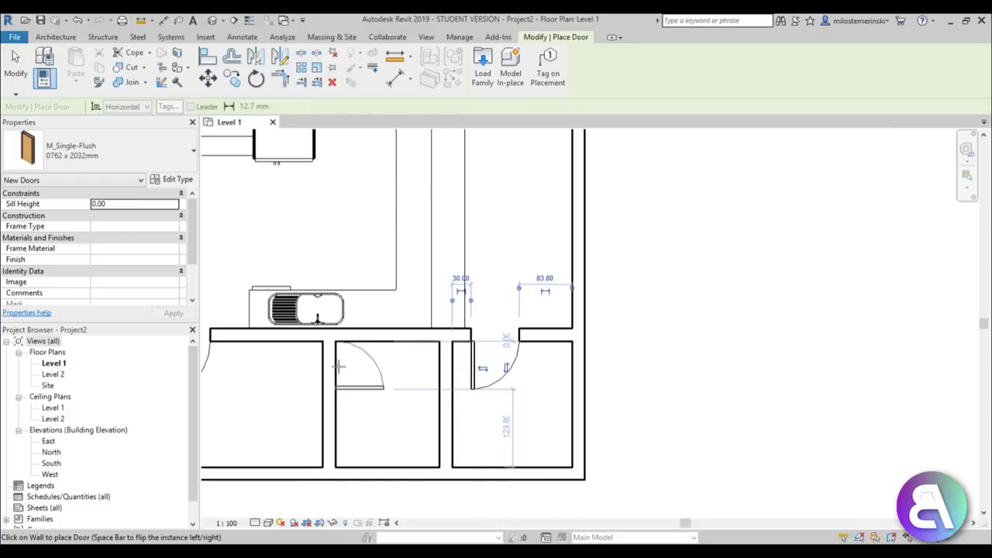
{"action": "key", "text": "Escape"}
{"action": "key", "text": "Escape"}
{"action": "scroll", "coordinate": [522, 400], "scroll_direction": "down", "scroll_amount": 5}
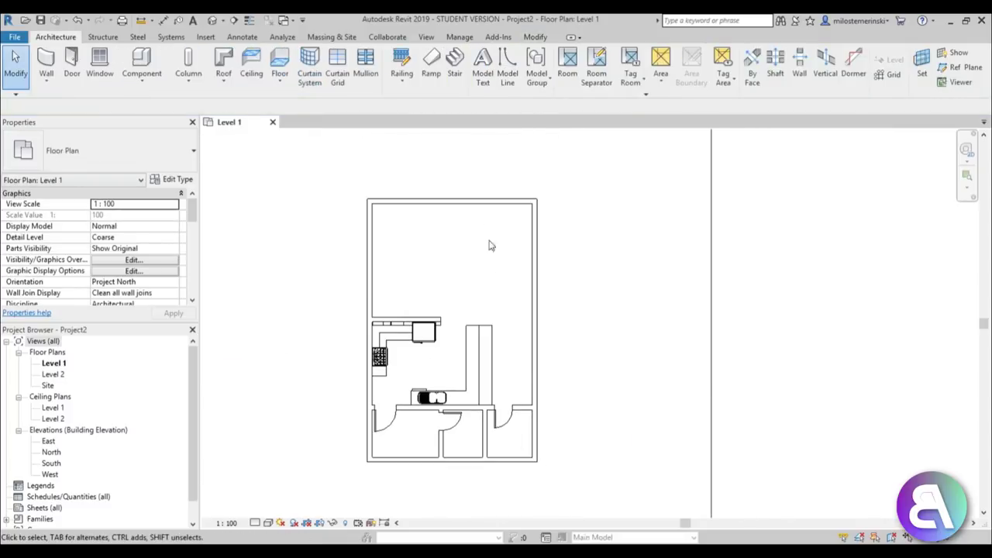
- Change the building's upper outer wall to the Storefront curtain wall type
{"action": "left_click", "coordinate": [493, 205]}
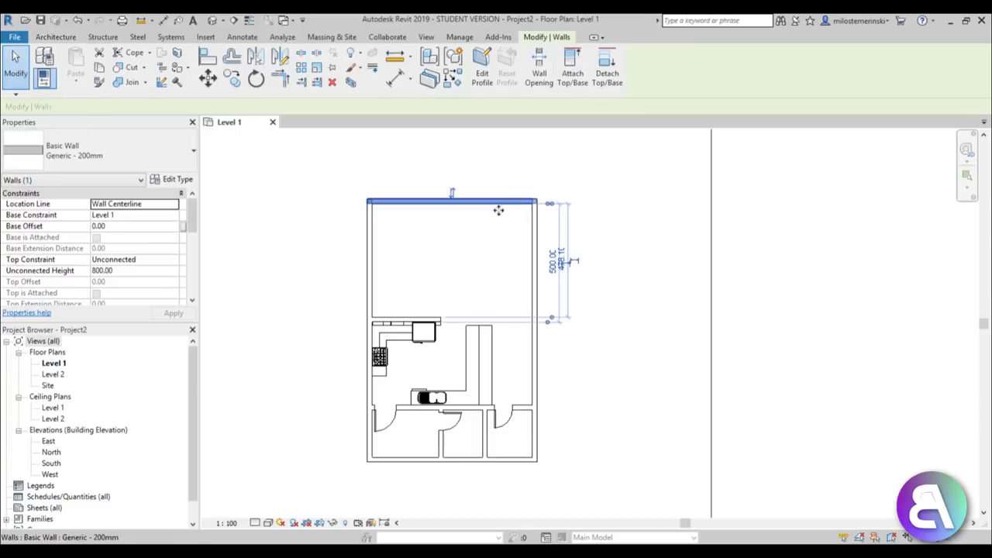
{"action": "left_click", "coordinate": [144, 152]}
{"action": "scroll", "coordinate": [73, 403], "scroll_direction": "down", "scroll_amount": 1}
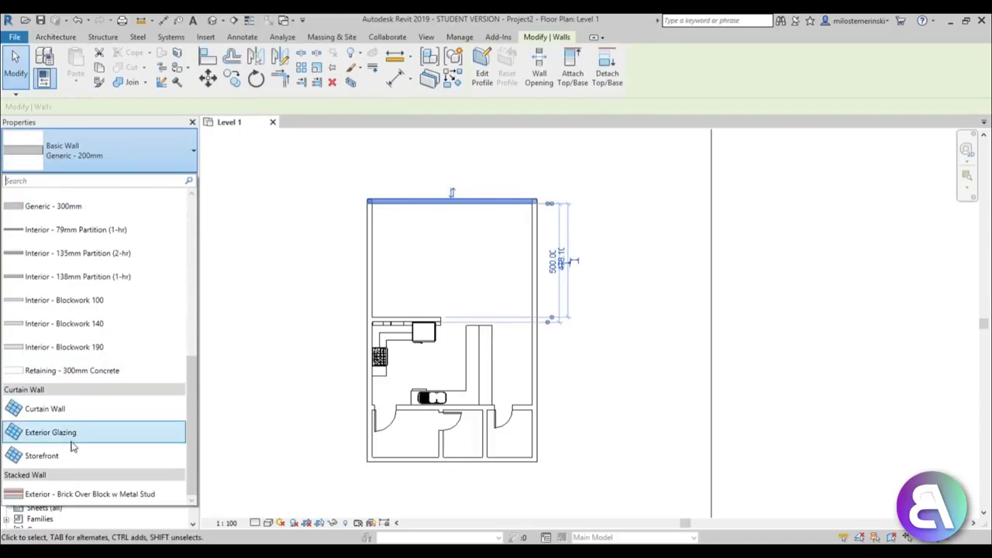
{"action": "key", "text": "Escape"}
{"action": "left_click", "coordinate": [470, 262]}
{"action": "scroll", "coordinate": [420, 188], "scroll_direction": "up", "scroll_amount": 3}
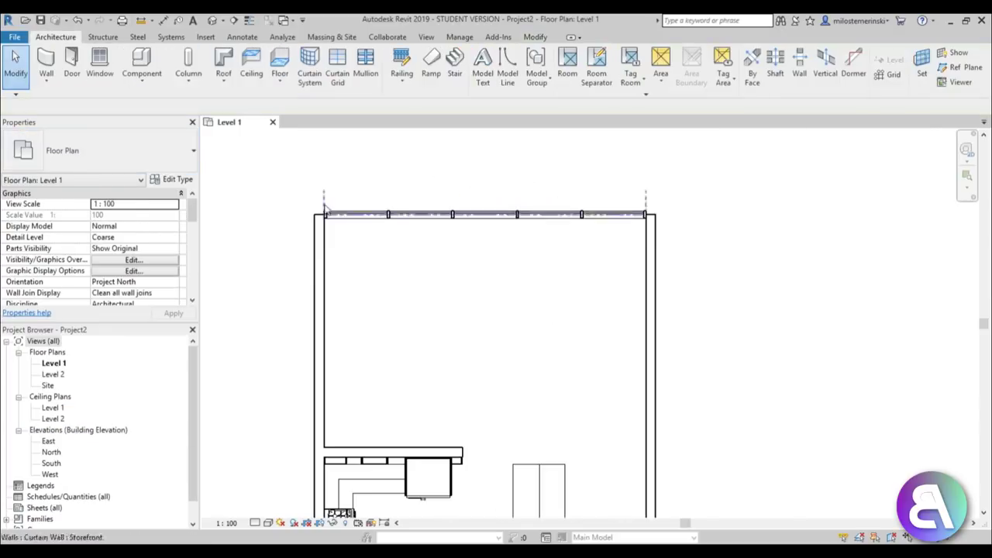
{"action": "scroll", "coordinate": [502, 210], "scroll_direction": "down", "scroll_amount": 3}
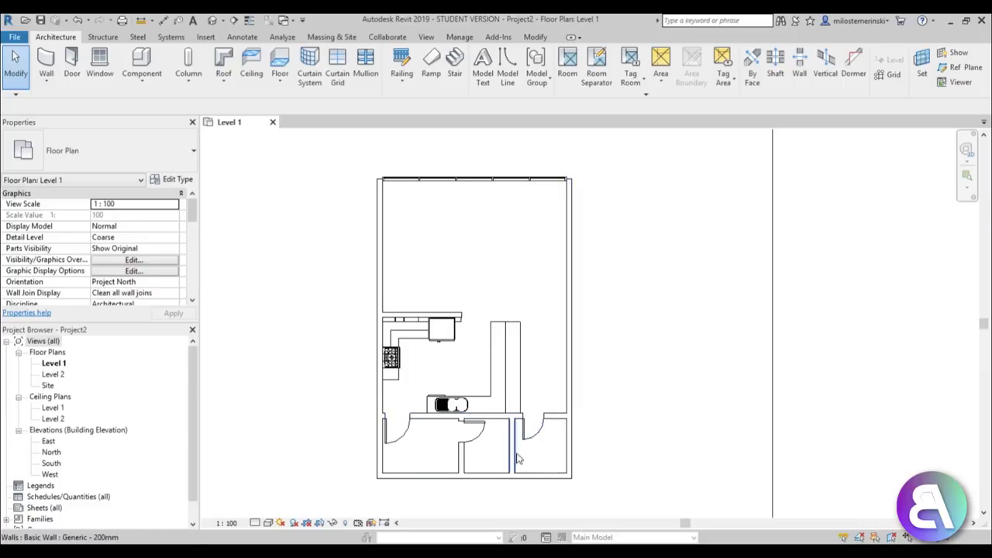
- Reposition the partitions below the kitchen so the middle small room is 150 cm wide
{"action": "scroll", "coordinate": [516, 453], "scroll_direction": "up", "scroll_amount": 5}
{"action": "left_click", "coordinate": [486, 457]}
{"action": "left_click_drag", "start_coordinate": [486, 458], "coordinate": [381, 470]}
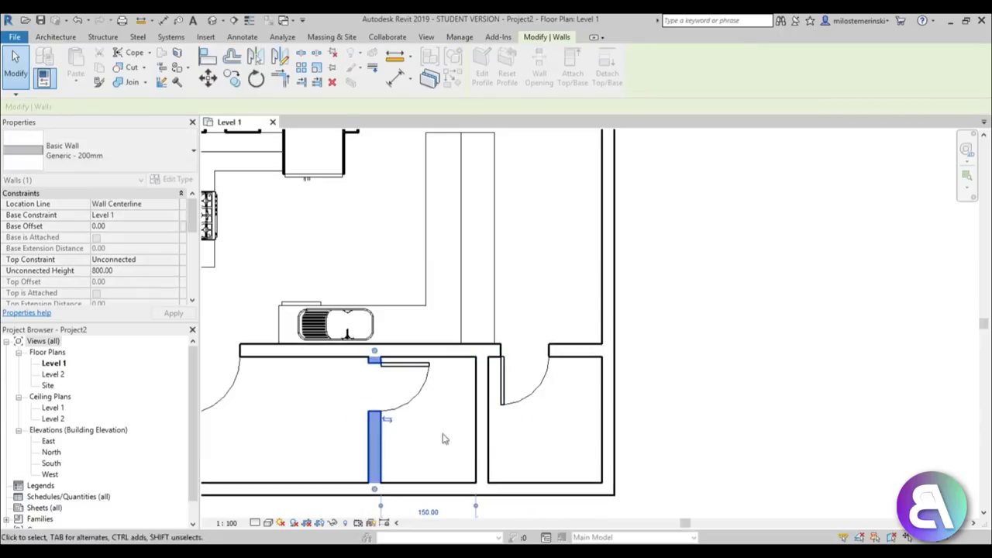
{"action": "scroll", "coordinate": [576, 389], "scroll_direction": "down", "scroll_amount": 2}
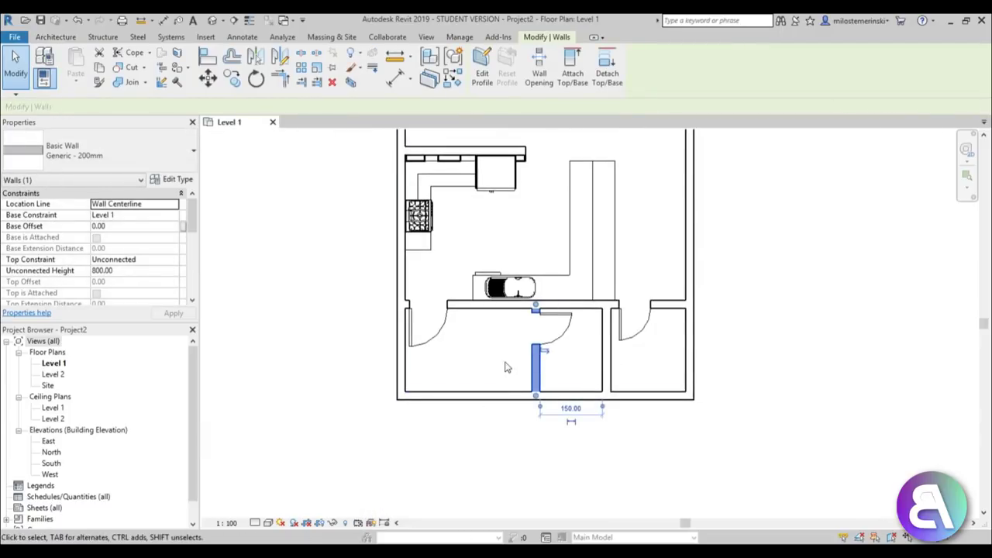
- Move the building's lower outer wall further out to deepen the row of small rooms
{"action": "left_click", "coordinate": [463, 400]}
{"action": "left_click_drag", "start_coordinate": [462, 405], "coordinate": [478, 457]}
{"action": "left_click", "coordinate": [479, 457]}
{"action": "scroll", "coordinate": [477, 422], "scroll_direction": "down", "scroll_amount": 2}
{"action": "middle_click_drag", "start_coordinate": [476, 419], "coordinate": [472, 397]}
{"action": "scroll", "coordinate": [424, 351], "scroll_direction": "down", "scroll_amount": 1}
{"action": "middle_click_drag", "start_coordinate": [438, 370], "coordinate": [425, 409]}
- Edit the floor's boundary, pulling its upper edge closer to the storefront wall and its side edges in to the building's left and right walls
{"action": "left_click", "coordinate": [409, 141]}
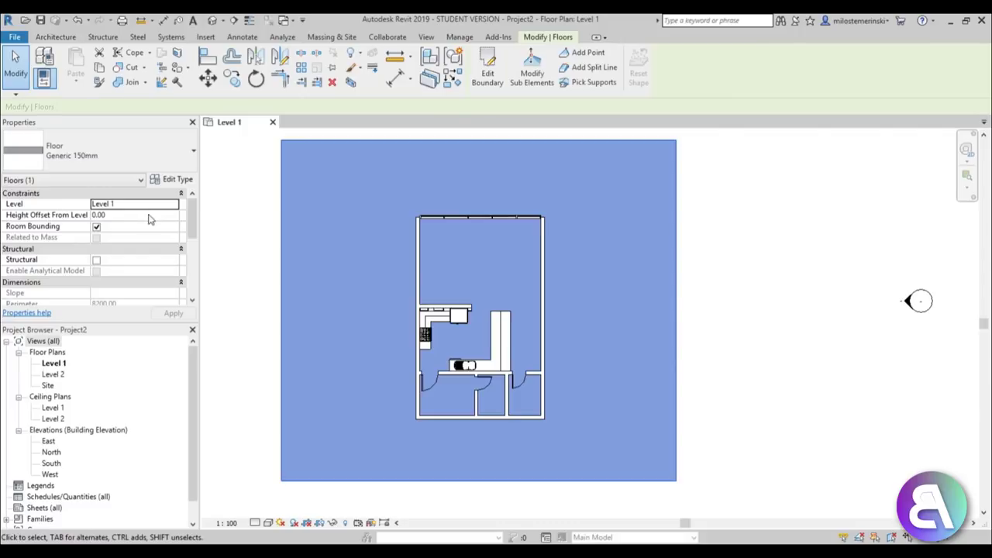
{"action": "left_click", "coordinate": [488, 66]}
{"action": "scroll", "coordinate": [478, 153], "scroll_direction": "up", "scroll_amount": 1}
{"action": "mouse_move", "coordinate": [473, 140]}
{"action": "left_mouse_down"}
{"action": "mouse_move", "coordinate": [474, 210]}
{"action": "mouse_move", "coordinate": [471, 199]}
{"action": "left_mouse_up"}
{"action": "left_click_drag", "start_coordinate": [219, 305], "coordinate": [395, 303]}
{"action": "left_click_drag", "start_coordinate": [735, 337], "coordinate": [567, 337]}
- Pull the floor boundary's lower edge up to the building's lower outer wall and finish the boundary edit
{"action": "middle_click_drag", "start_coordinate": [603, 404], "coordinate": [594, 186]}
{"action": "left_click_drag", "start_coordinate": [507, 379], "coordinate": [507, 290]}
{"action": "left_click", "coordinate": [483, 353]}
{"action": "scroll", "coordinate": [483, 354], "scroll_direction": "down", "scroll_amount": 2}
{"action": "middle_click_drag", "start_coordinate": [483, 356], "coordinate": [468, 442]}
{"action": "scroll", "coordinate": [467, 291], "scroll_direction": "up", "scroll_amount": 2}
{"action": "left_click", "coordinate": [482, 81]}
- Open the East elevation and set the elevation of Level 2 to 300 cm
{"action": "scroll", "coordinate": [634, 327], "scroll_direction": "down", "scroll_amount": 1}
{"action": "mouse_move", "coordinate": [635, 327]}
{"action": "middle_mouse_down"}
{"action": "mouse_move", "coordinate": [574, 383]}
{"action": "mouse_move", "coordinate": [470, 348]}
{"action": "middle_mouse_up"}
{"action": "left_click", "coordinate": [559, 346]}
{"action": "scroll", "coordinate": [579, 342], "scroll_direction": "down", "scroll_amount": 2}
{"action": "double_click", "coordinate": [683, 307]}
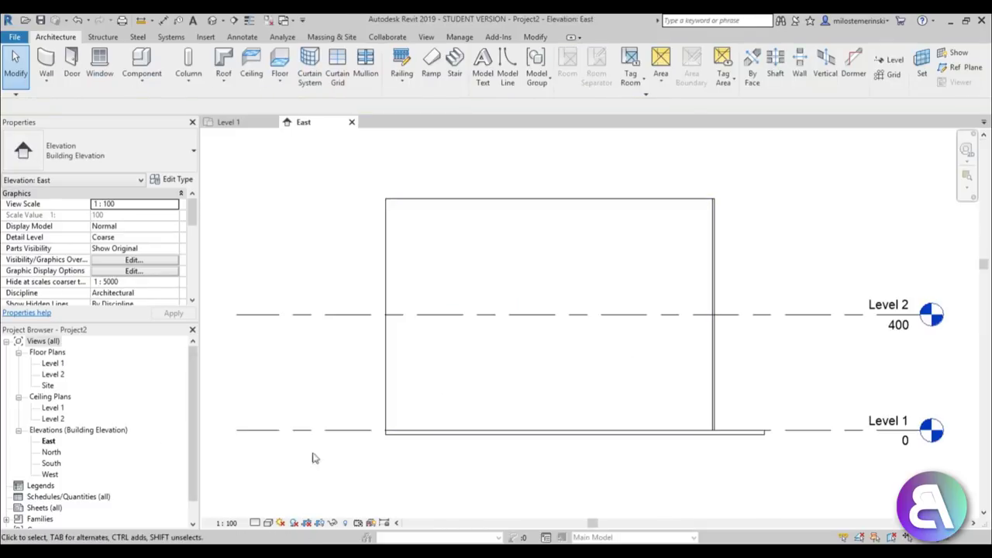
{"action": "scroll", "coordinate": [511, 395], "scroll_direction": "down", "scroll_amount": 2}
{"action": "left_click", "coordinate": [804, 344]}
{"action": "left_click", "coordinate": [808, 345]}
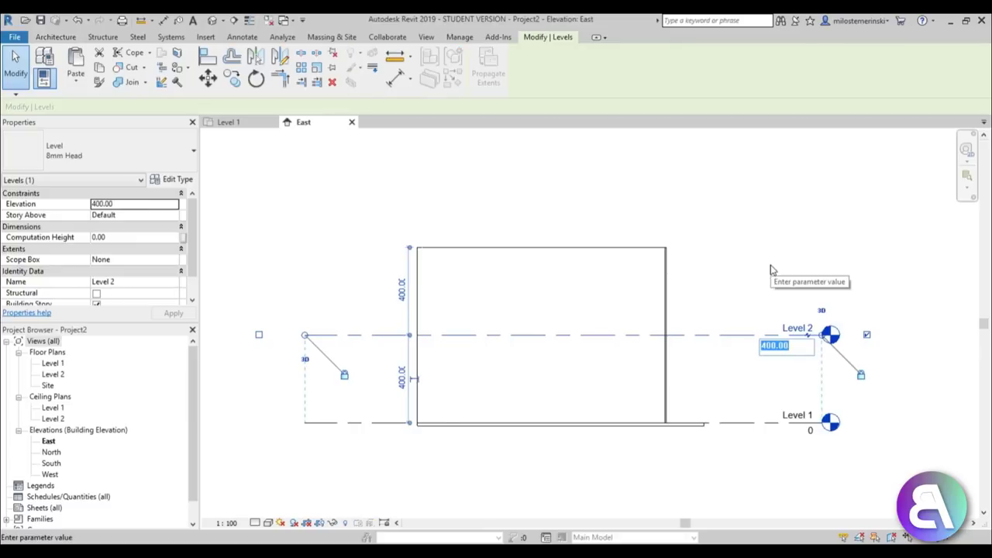
{"action": "type", "text": "300"}
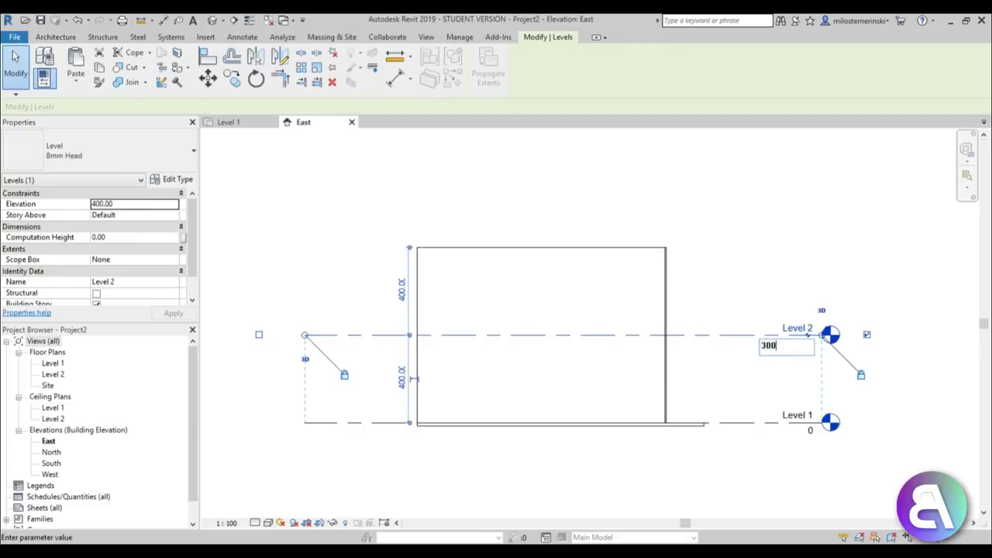
{"action": "key", "text": "Return"}
{"action": "left_click", "coordinate": [755, 283]}
{"action": "left_click_drag", "start_coordinate": [823, 288], "coordinate": [283, 235]}
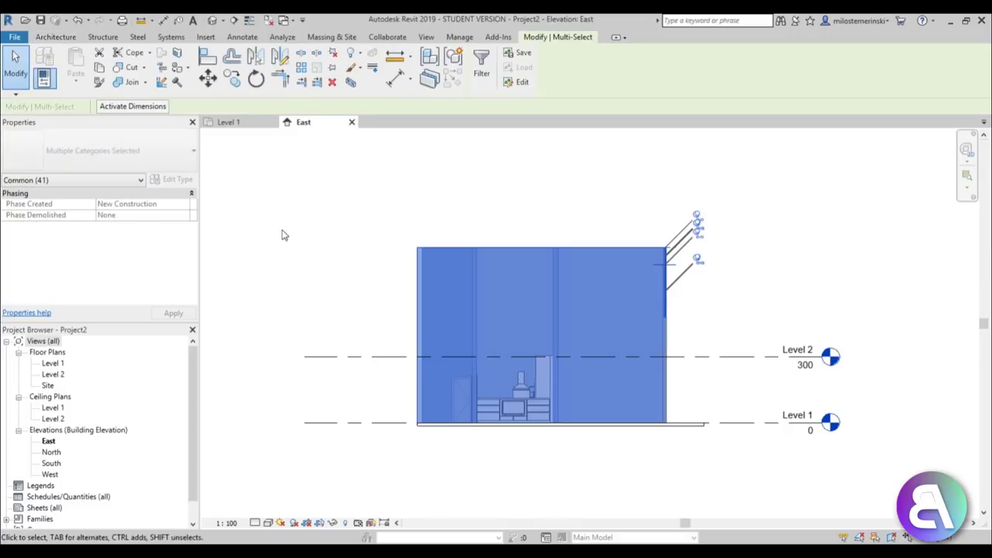
{"action": "key", "text": "Delete"}
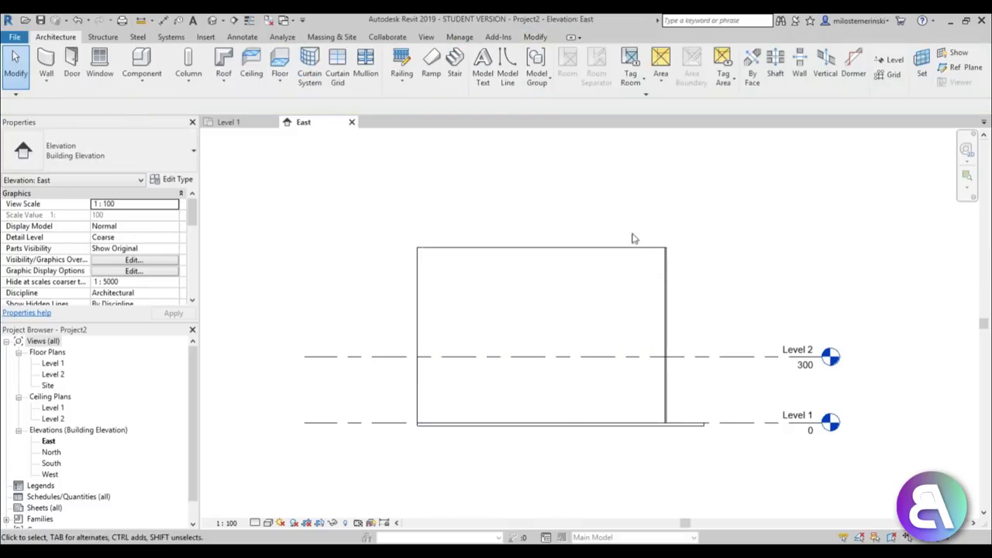
- Select all walls in the Level 1 floor plan, including the storefront and the partitions, and set their top constraint to Level 2
{"action": "key", "text": "ctrl+z"}
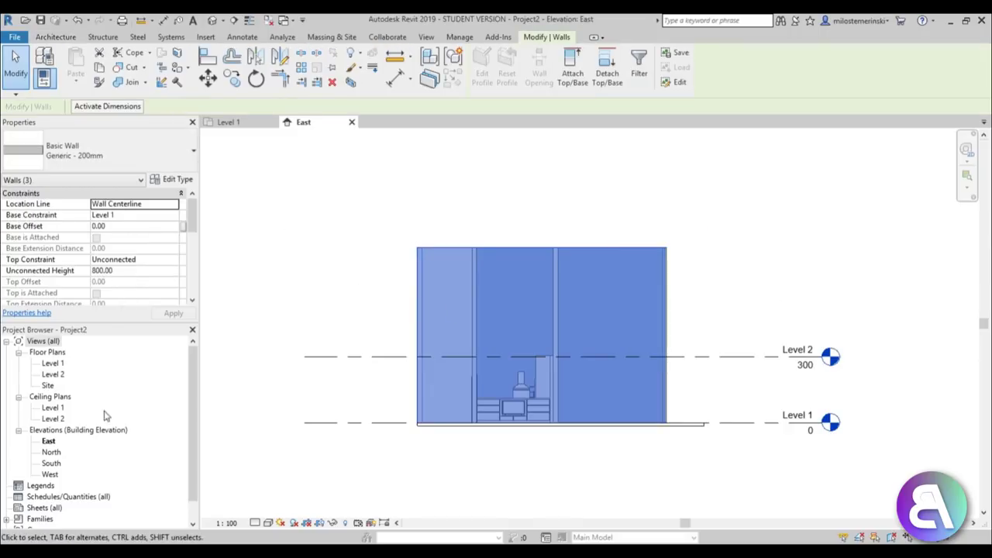
{"action": "double_click", "coordinate": [53, 363]}
{"action": "scroll", "coordinate": [454, 279], "scroll_direction": "up", "scroll_amount": 3}
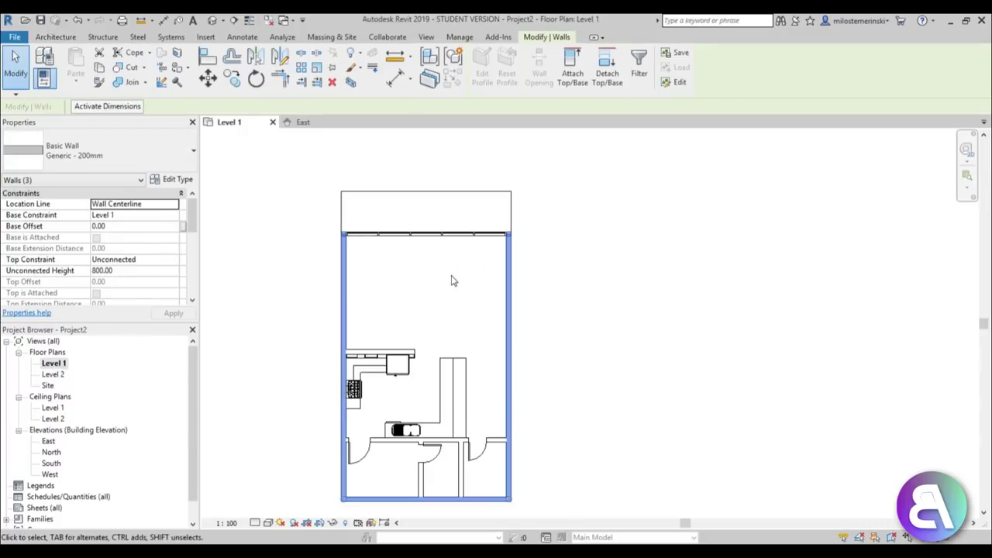
{"action": "left_click", "coordinate": [428, 234], "text": "ctrl"}
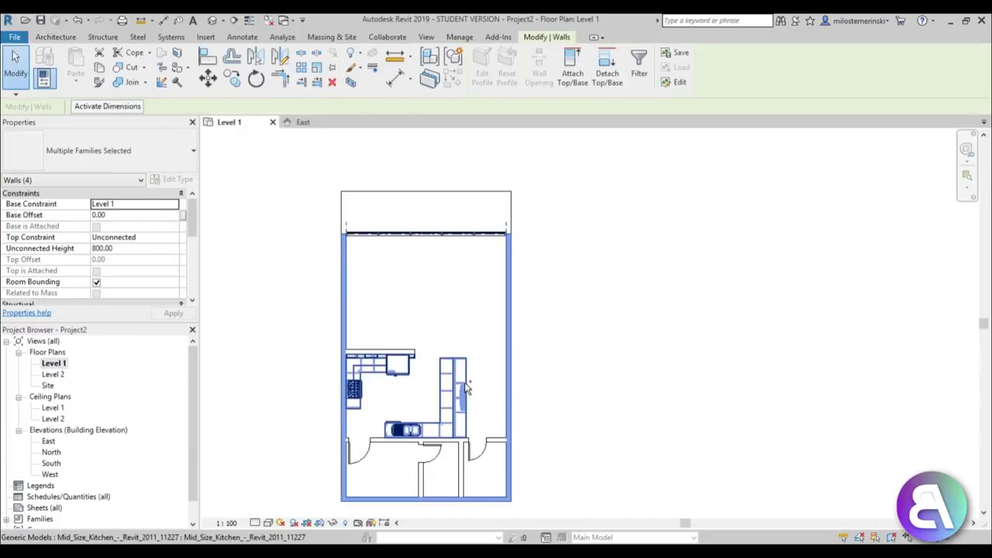
{"action": "left_click", "coordinate": [497, 444], "text": "ctrl"}
{"action": "left_click", "coordinate": [463, 472], "text": "ctrl"}
{"action": "left_click", "coordinate": [424, 477], "text": "ctrl"}
{"action": "left_click", "coordinate": [404, 353], "text": "ctrl"}
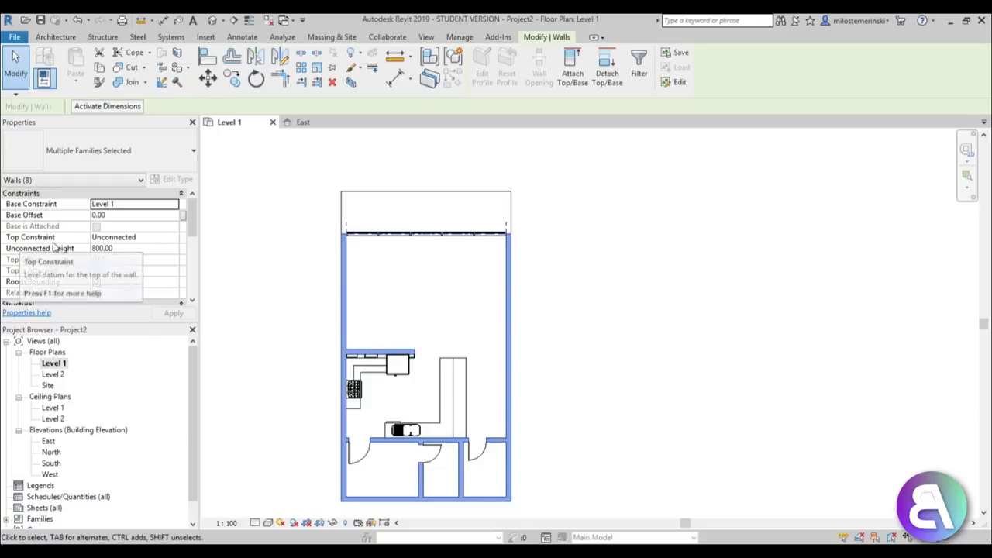
{"action": "left_click", "coordinate": [175, 237]}
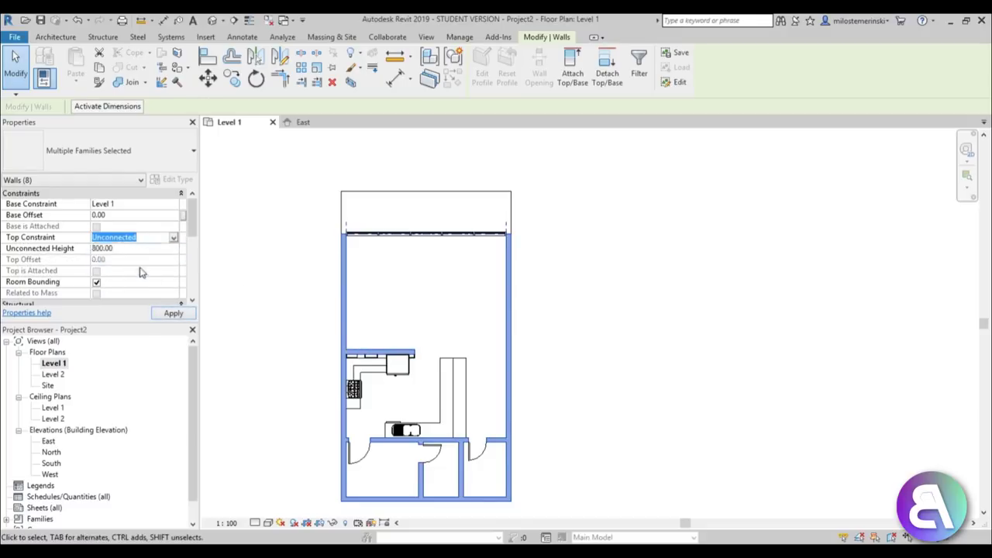
{"action": "left_click", "coordinate": [155, 265]}
{"action": "left_click", "coordinate": [432, 321]}
{"action": "middle_click_drag", "start_coordinate": [500, 369], "coordinate": [504, 350]}
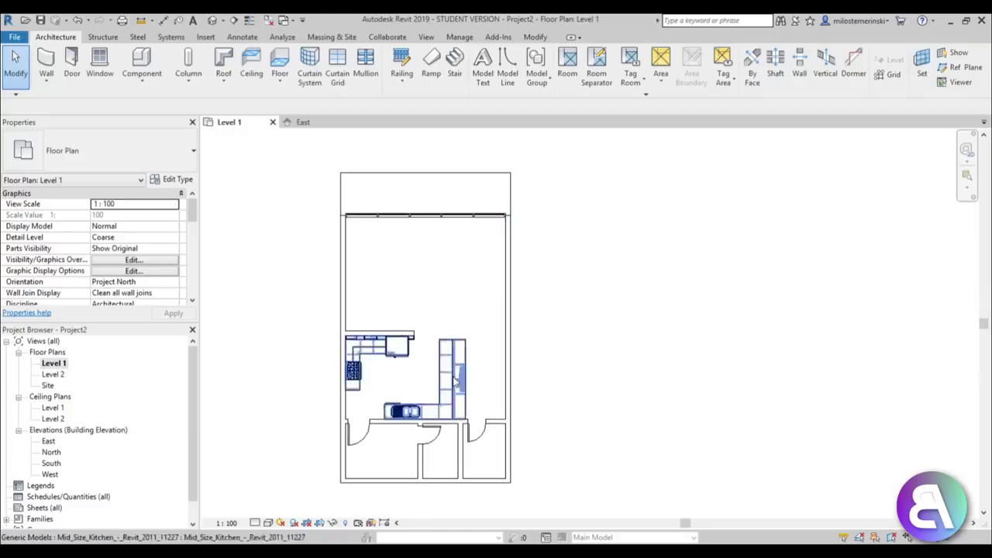
- Open the default 3D view of the building and set its visual style to Consistent Colors
{"action": "left_click", "coordinate": [233, 21]}
{"action": "middle_click_drag", "start_coordinate": [891, 325], "coordinate": [527, 294], "text": "shift"}
{"action": "scroll", "coordinate": [619, 370], "scroll_direction": "up", "scroll_amount": 5}
{"action": "middle_click_drag", "start_coordinate": [647, 387], "coordinate": [697, 395], "text": "shift"}
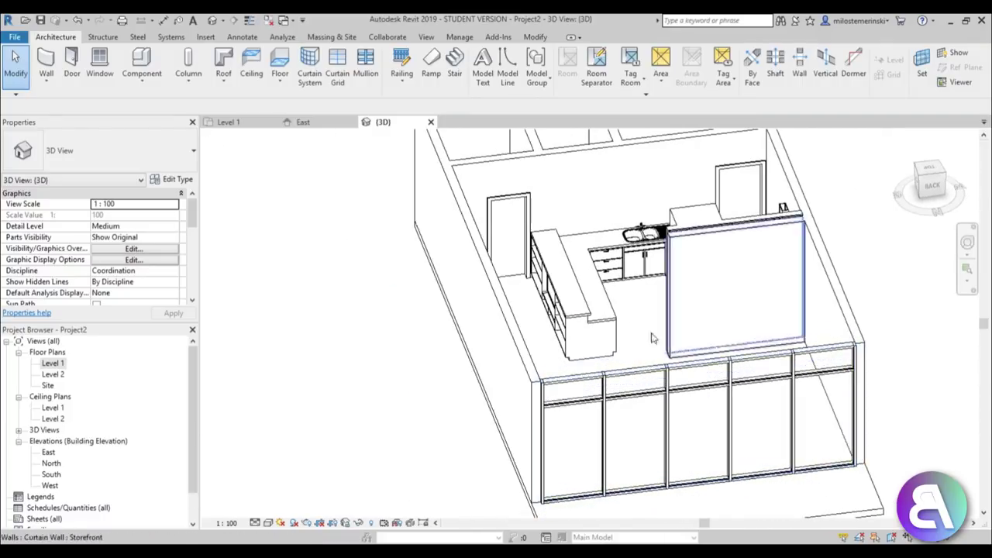
{"action": "middle_click_drag", "start_coordinate": [524, 441], "coordinate": [314, 498]}
{"action": "left_click", "coordinate": [267, 522]}
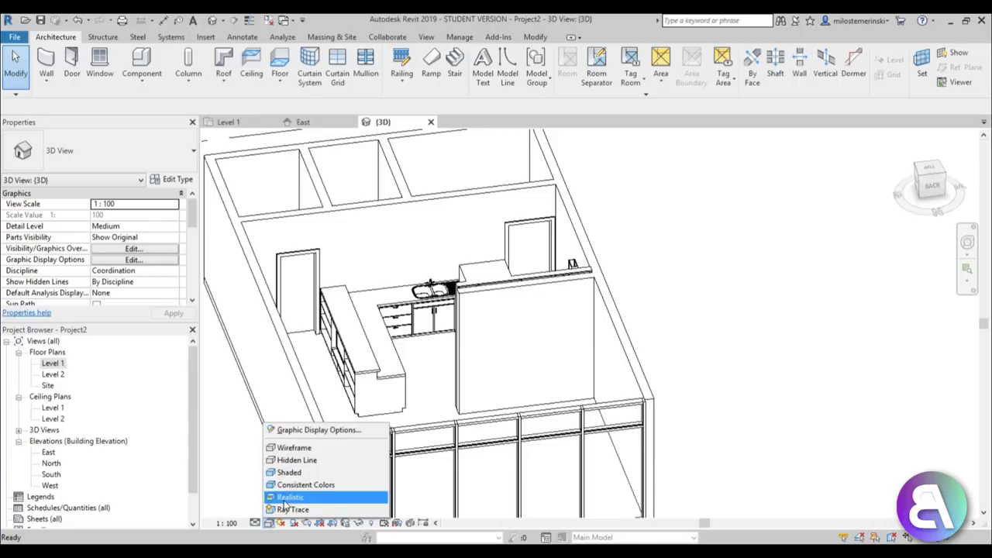
{"action": "left_click", "coordinate": [318, 485]}
{"action": "scroll", "coordinate": [453, 415], "scroll_direction": "down", "scroll_amount": 3}
{"action": "middle_click_drag", "start_coordinate": [482, 373], "coordinate": [512, 470], "text": "shift"}
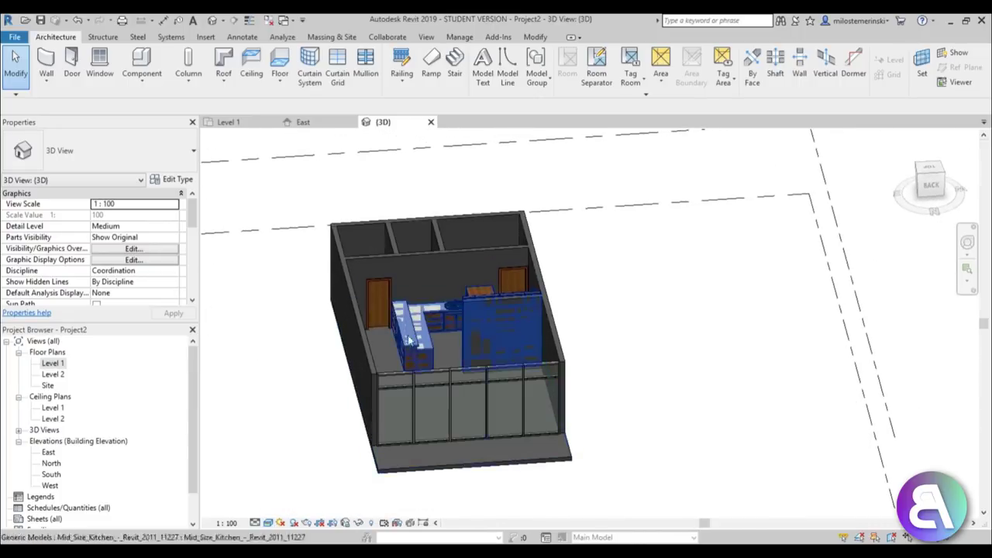
- Open the kitchen family for editing to look it over, and close it without saving changes
{"action": "scroll", "coordinate": [405, 348], "scroll_direction": "up", "scroll_amount": 4}
{"action": "left_click", "coordinate": [407, 355]}
{"action": "scroll", "coordinate": [477, 347], "scroll_direction": "up", "scroll_amount": 3}
{"action": "key", "text": "Escape"}
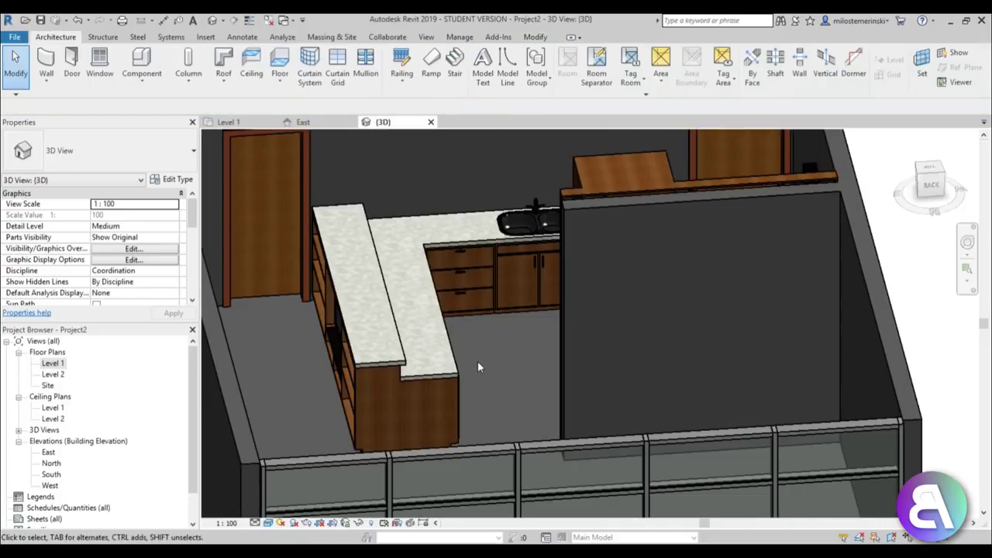
{"action": "left_click", "coordinate": [454, 380]}
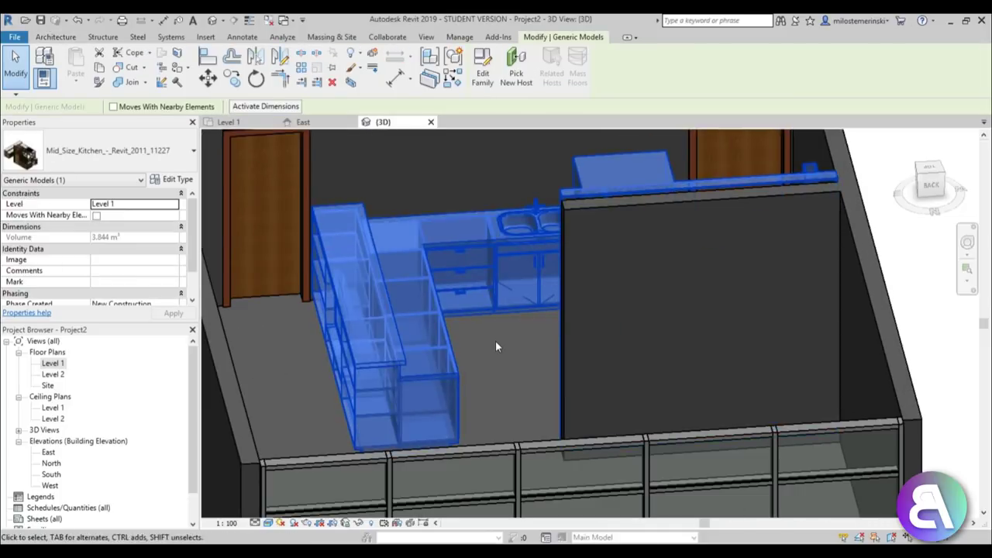
{"action": "left_click", "coordinate": [482, 78]}
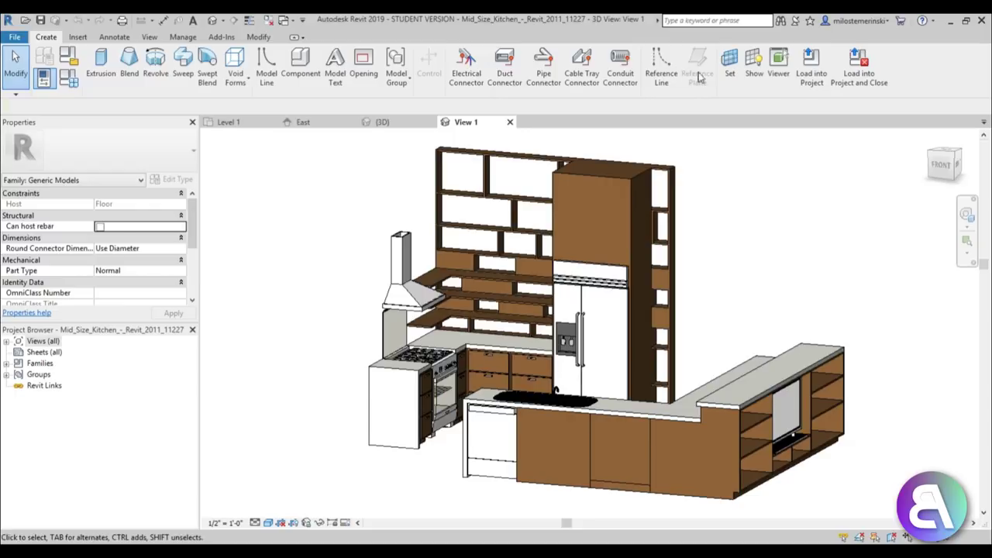
{"action": "left_click", "coordinate": [509, 123]}
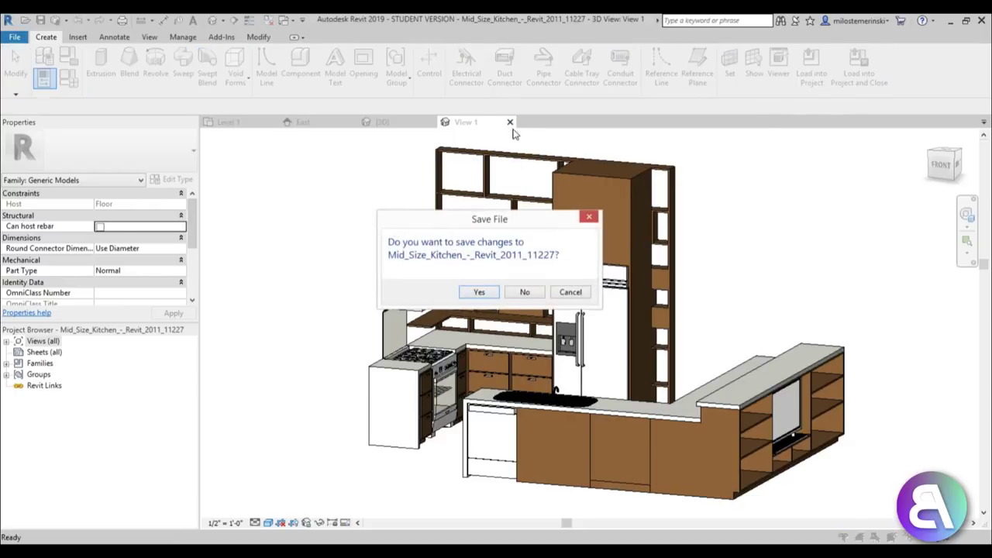
{"action": "left_click", "coordinate": [525, 293]}
{"action": "scroll", "coordinate": [494, 363], "scroll_direction": "down", "scroll_amount": 5}
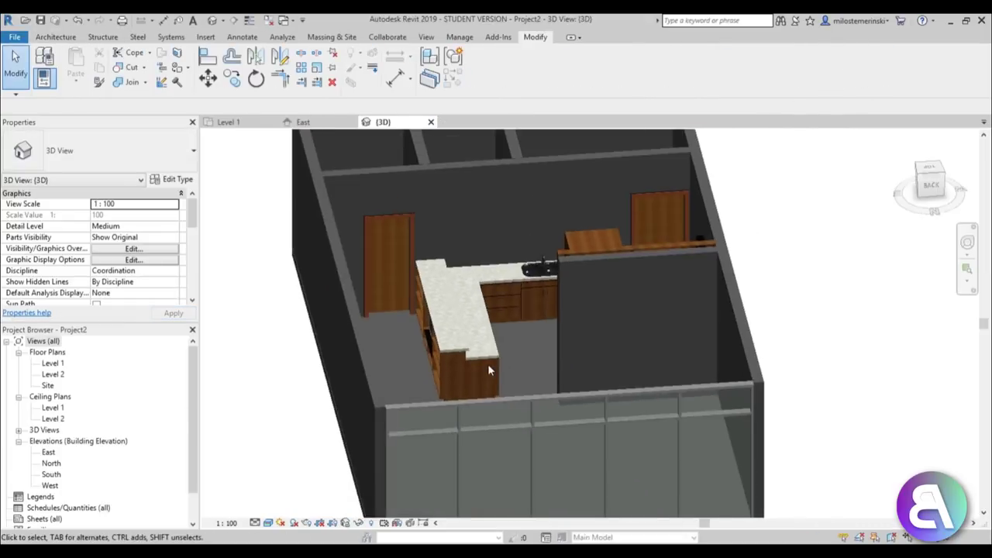
- Open the kitchen's type properties, find the Birch material for Shelving, add it to the project and assign it
{"action": "scroll", "coordinate": [490, 360], "scroll_direction": "up", "scroll_amount": 3}
{"action": "left_click", "coordinate": [488, 361]}
{"action": "scroll", "coordinate": [496, 349], "scroll_direction": "up", "scroll_amount": 2}
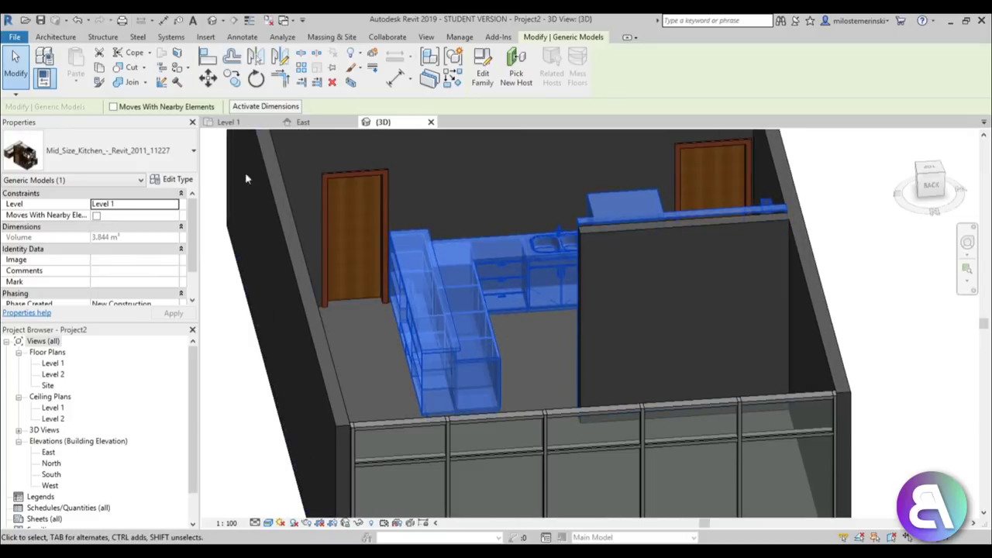
{"action": "left_click", "coordinate": [182, 180]}
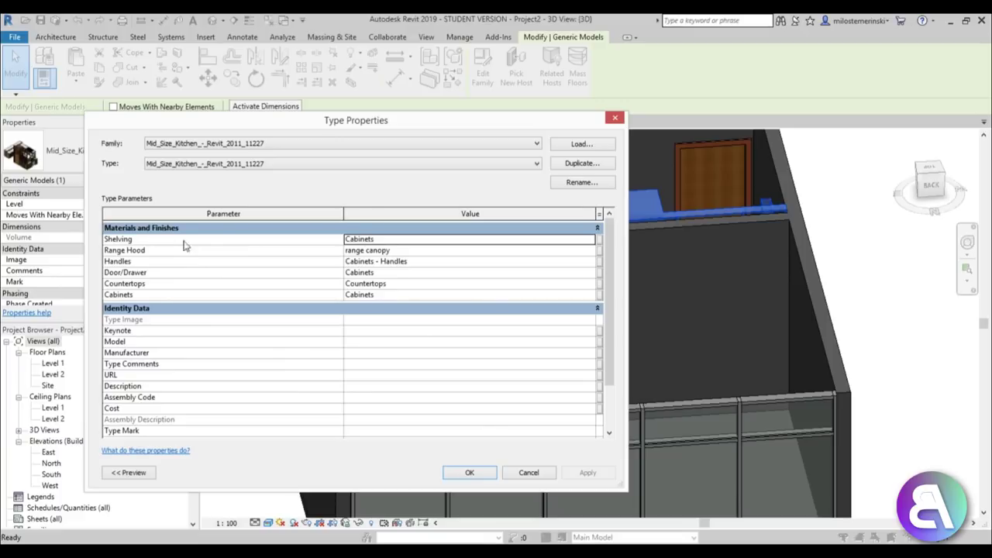
{"action": "left_click_drag", "start_coordinate": [361, 124], "coordinate": [368, 101]}
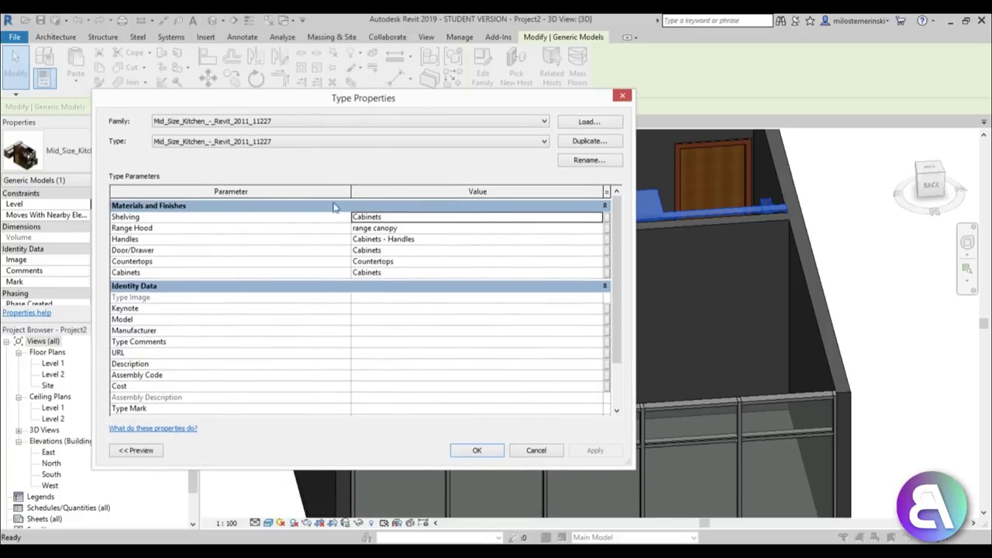
{"action": "left_click", "coordinate": [599, 220]}
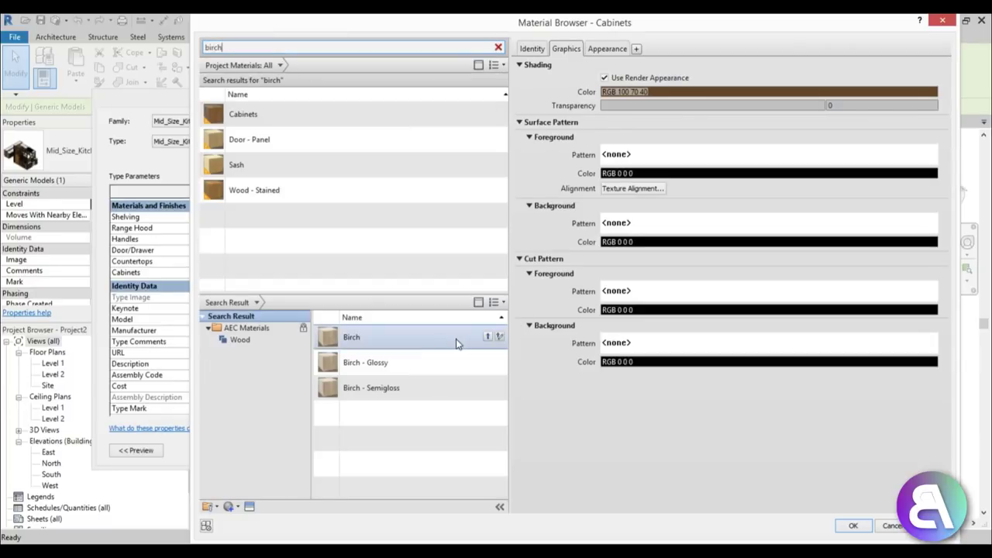
{"action": "left_click", "coordinate": [486, 338]}
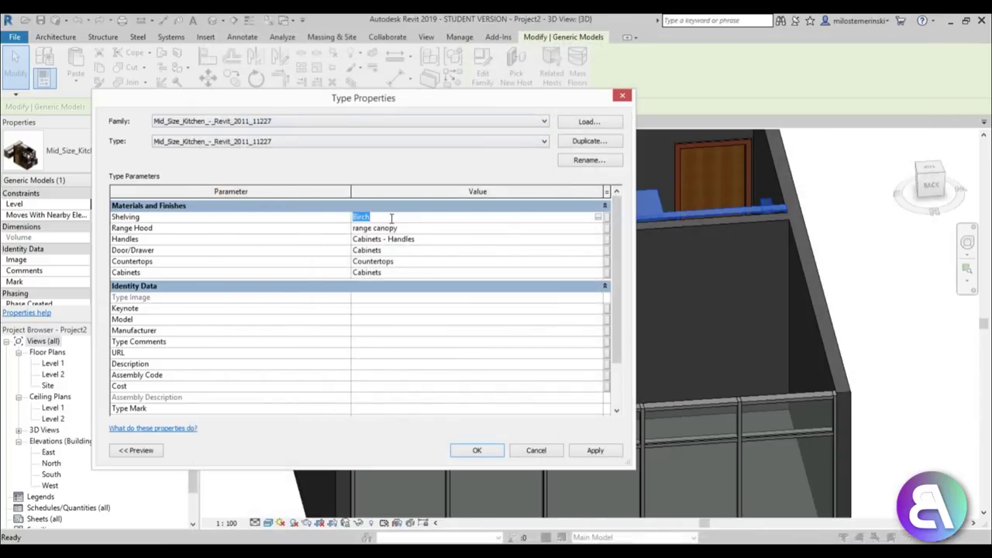
- Set the kitchen type's Handles, Door/Drawer and Cabinets materials to Birch
{"action": "left_click", "coordinate": [425, 229]}
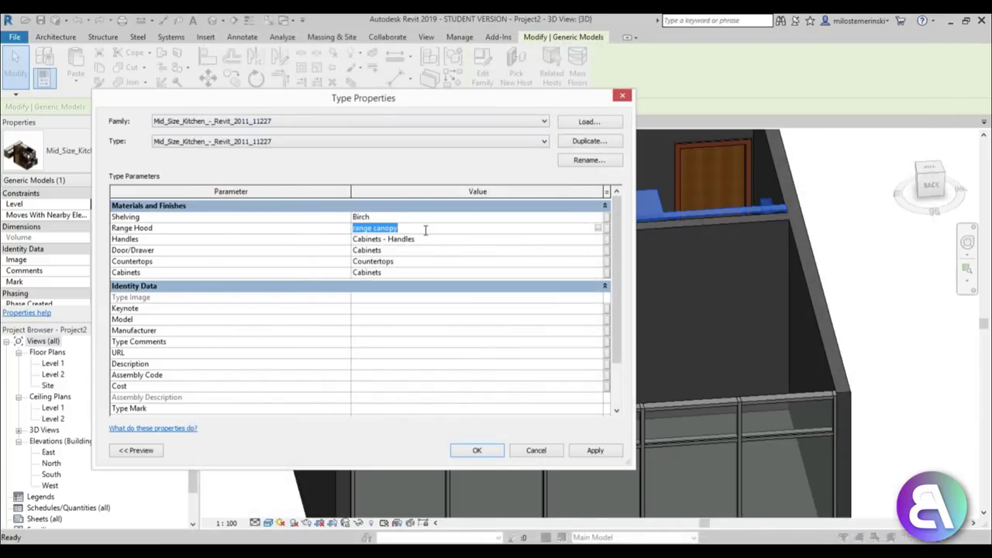
{"action": "left_click", "coordinate": [430, 240]}
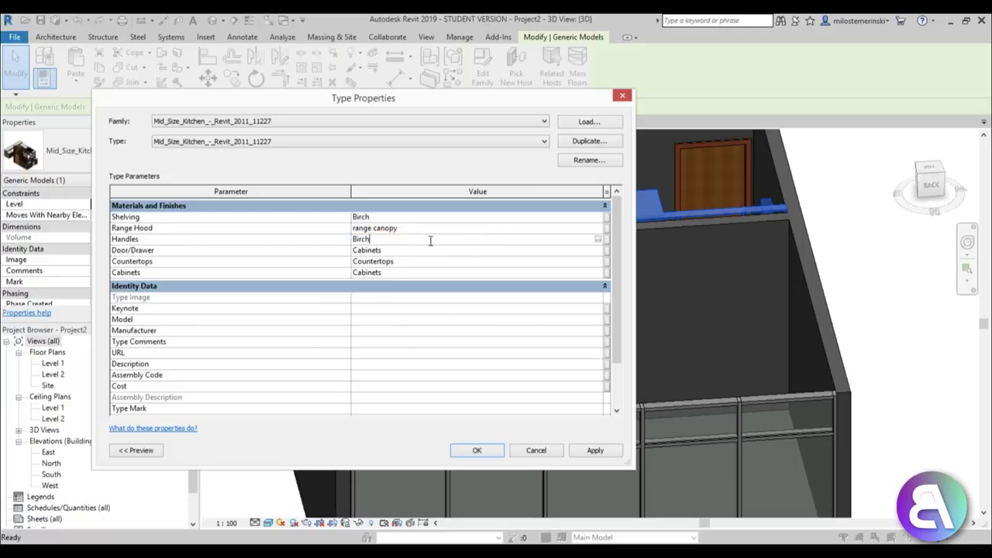
{"action": "left_click", "coordinate": [430, 249]}
{"action": "left_click", "coordinate": [429, 272]}
- Search the materials for "black", assign Black Plastic (1) to the kitchen's Countertops, and apply the type changes
{"action": "left_click", "coordinate": [405, 262]}
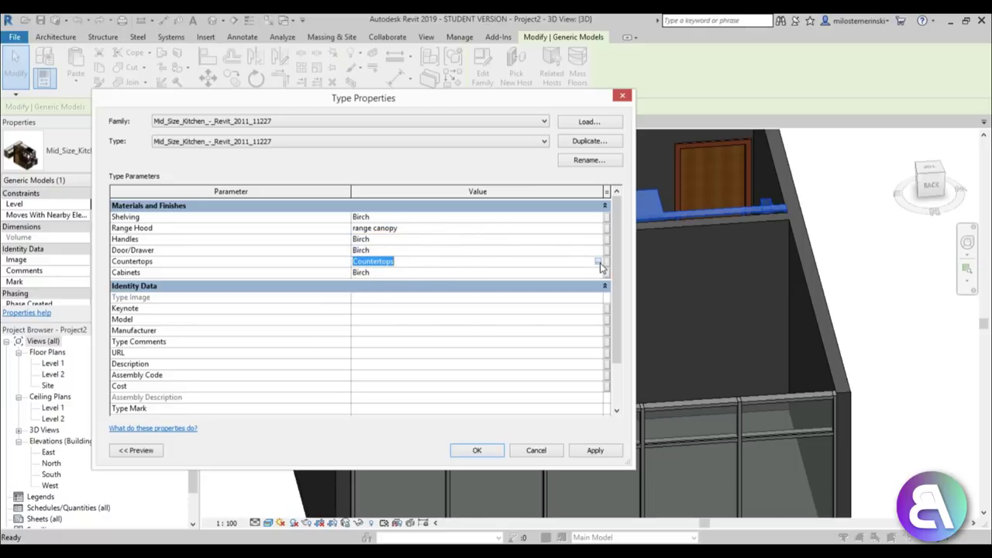
{"action": "left_click", "coordinate": [598, 263]}
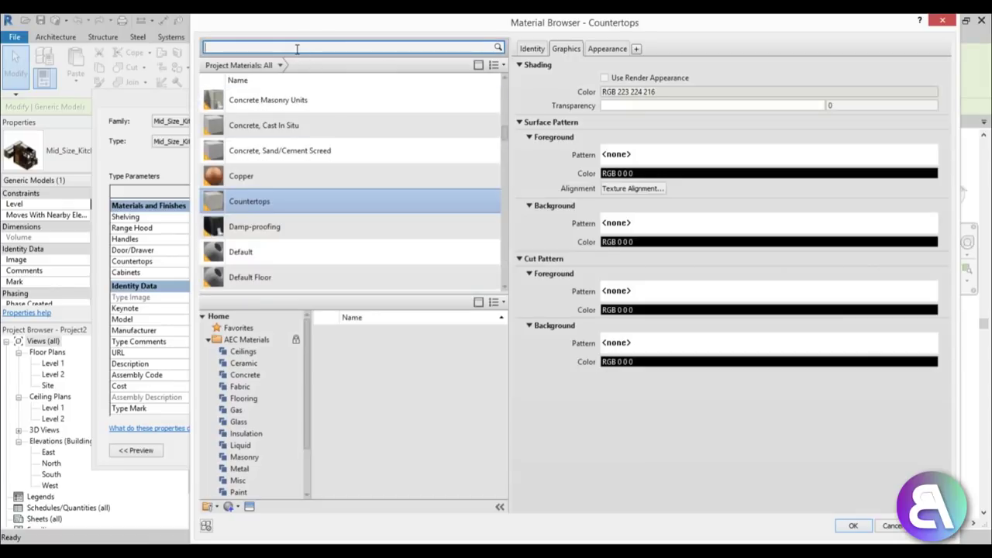
{"action": "left_click", "coordinate": [297, 48]}
{"action": "type", "text": "black"}
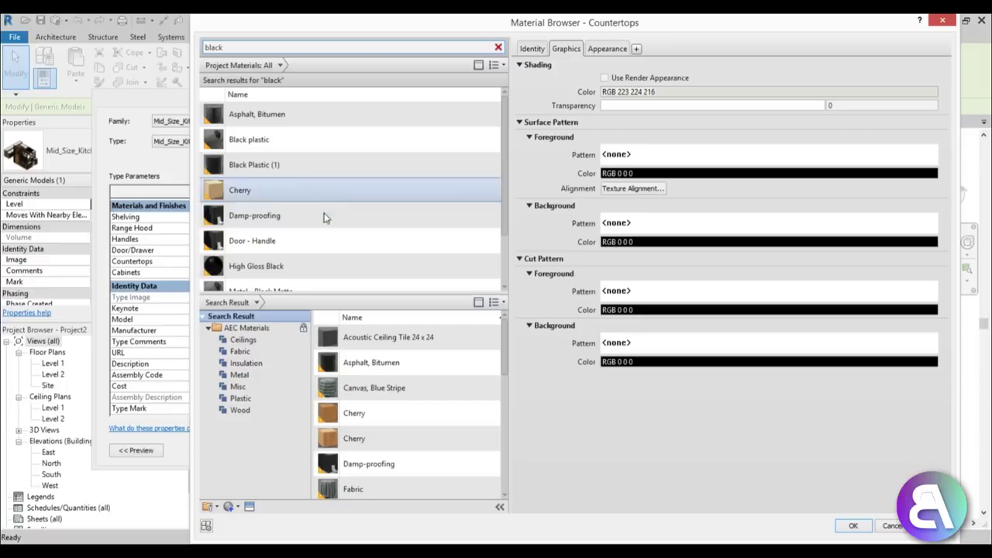
{"action": "scroll", "coordinate": [321, 217], "scroll_direction": "down", "scroll_amount": 1}
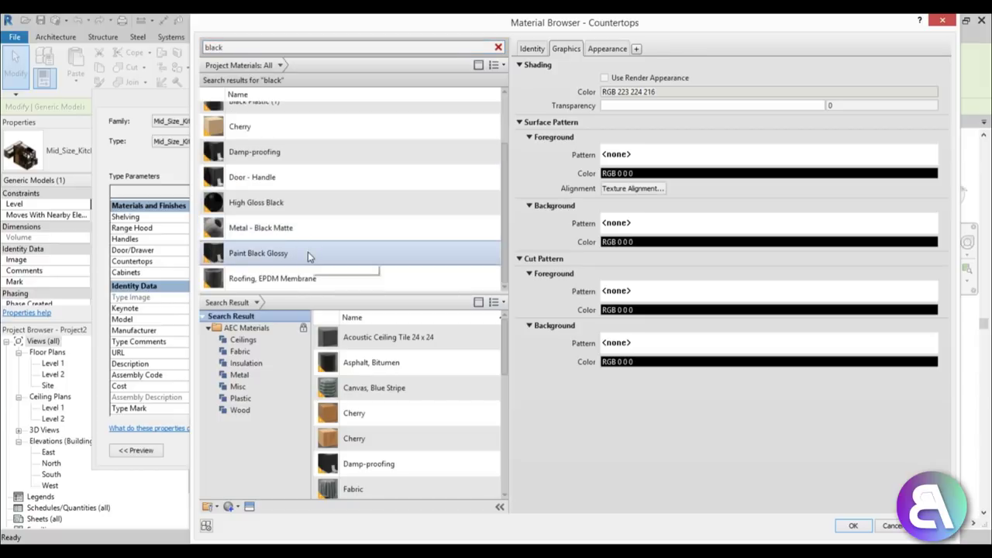
{"action": "left_click", "coordinate": [307, 252]}
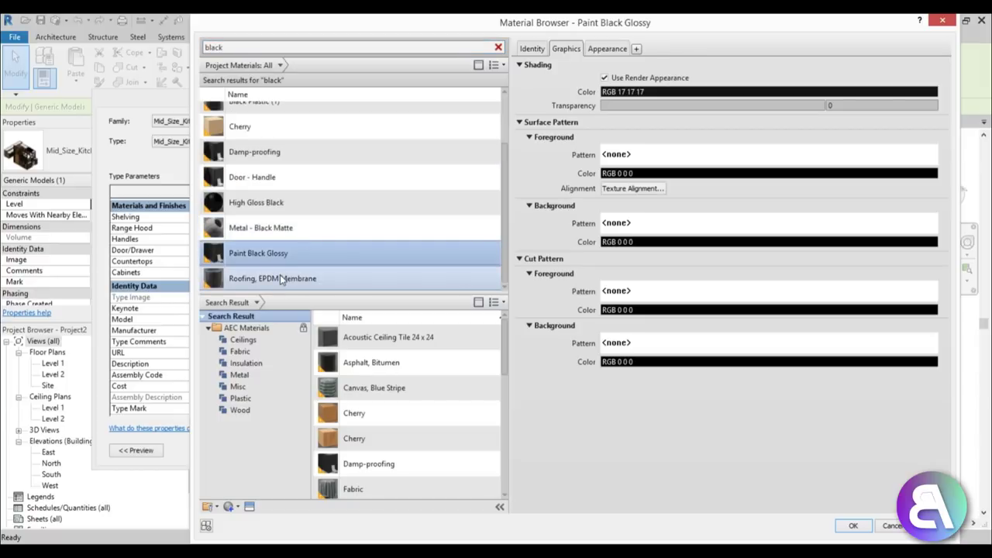
{"action": "scroll", "coordinate": [282, 266], "scroll_direction": "up", "scroll_amount": 1}
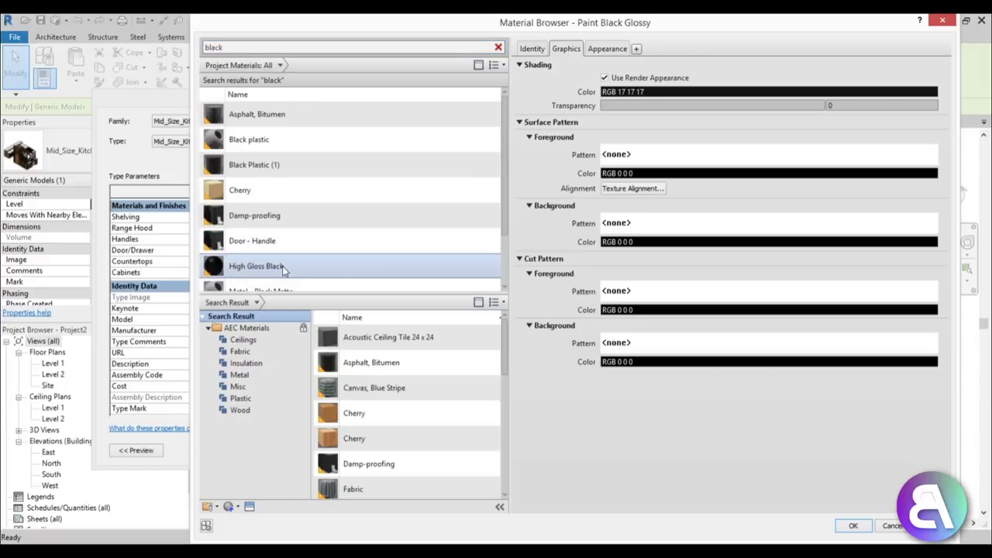
{"action": "left_click", "coordinate": [262, 173]}
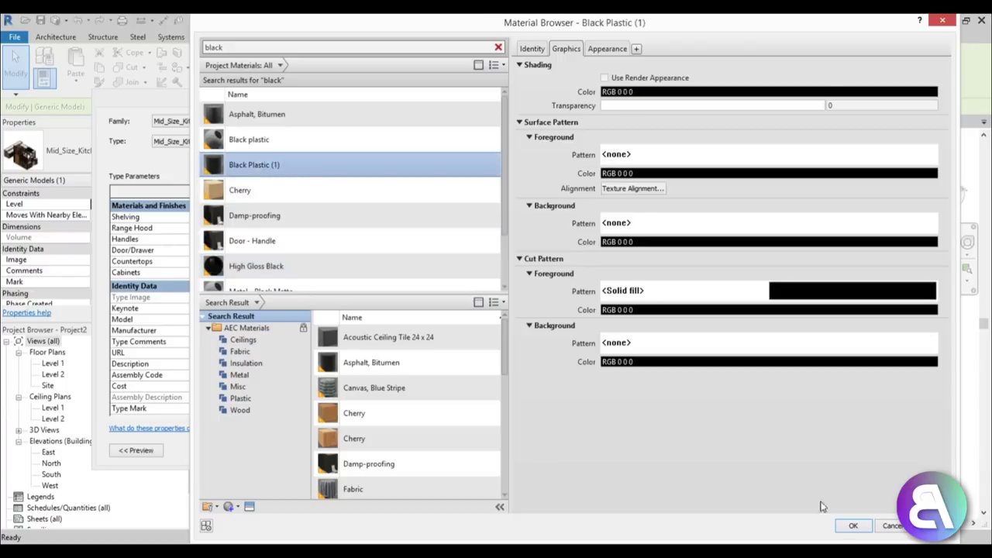
{"action": "left_click", "coordinate": [853, 526]}
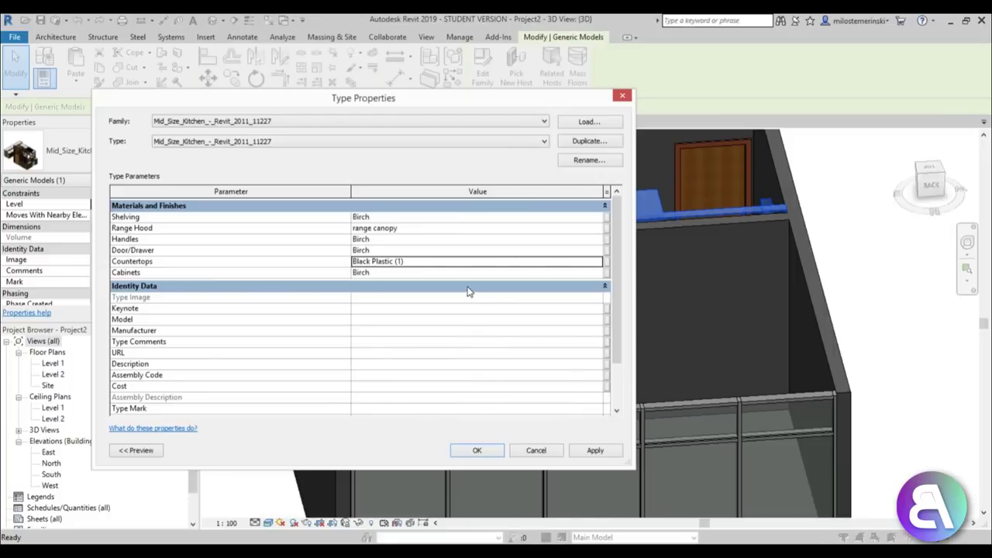
{"action": "left_click", "coordinate": [589, 452]}
- Copy the Birch material name from the kitchen type and set it as door and frame material of the 0762 x 2032mm door type
{"action": "left_click", "coordinate": [382, 220]}
{"action": "key", "text": "ctrl+c"}
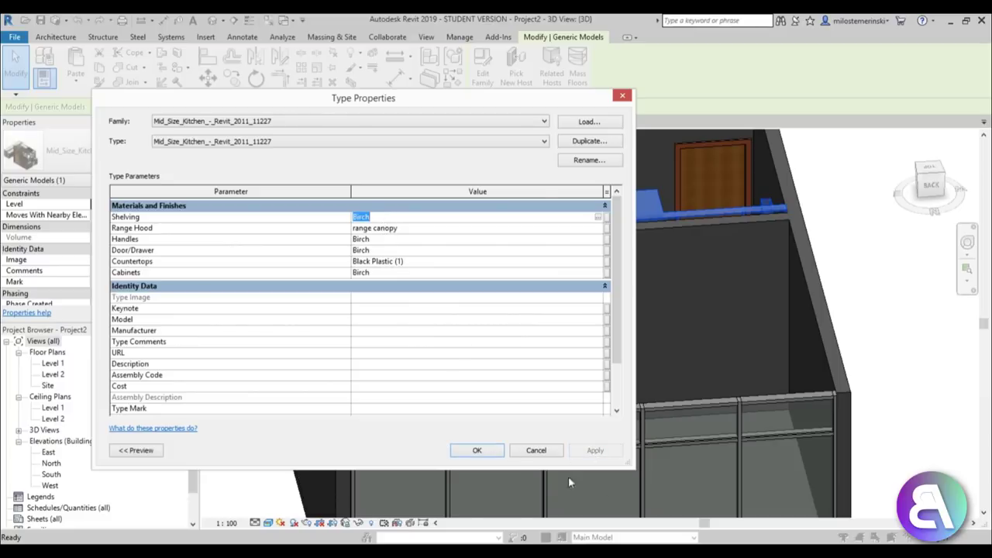
{"action": "left_click", "coordinate": [476, 450]}
{"action": "key", "text": "Escape"}
{"action": "left_click", "coordinate": [378, 271]}
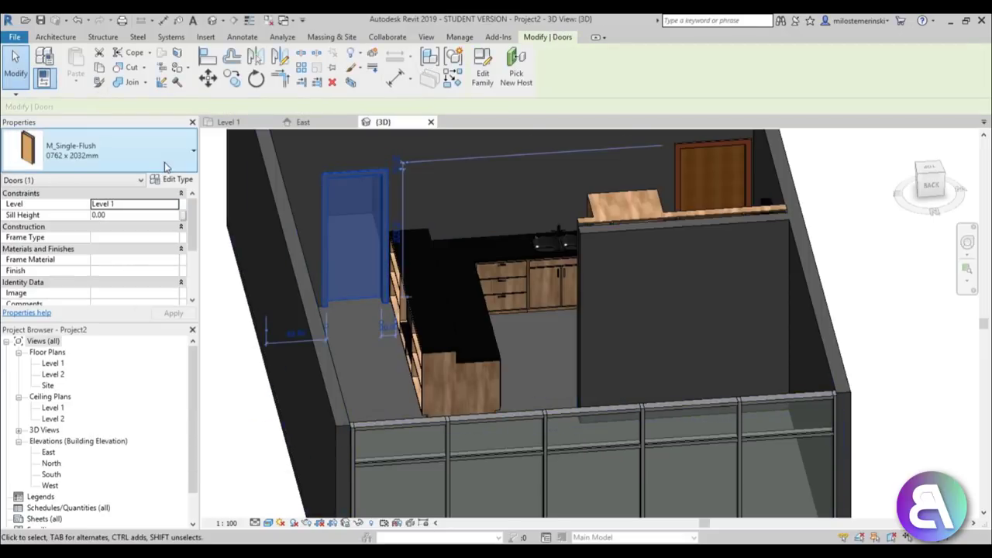
{"action": "left_click", "coordinate": [172, 181]}
{"action": "left_click", "coordinate": [417, 264]}
{"action": "type", "text": "Birch"}
{"action": "left_click", "coordinate": [415, 276]}
{"action": "key", "text": "ctrl+v"}
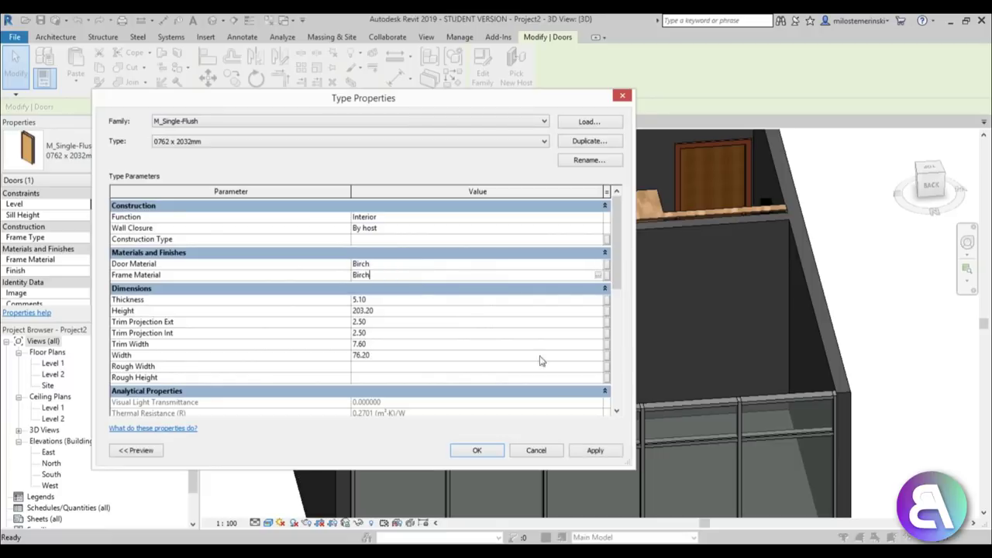
{"action": "left_click", "coordinate": [496, 450]}
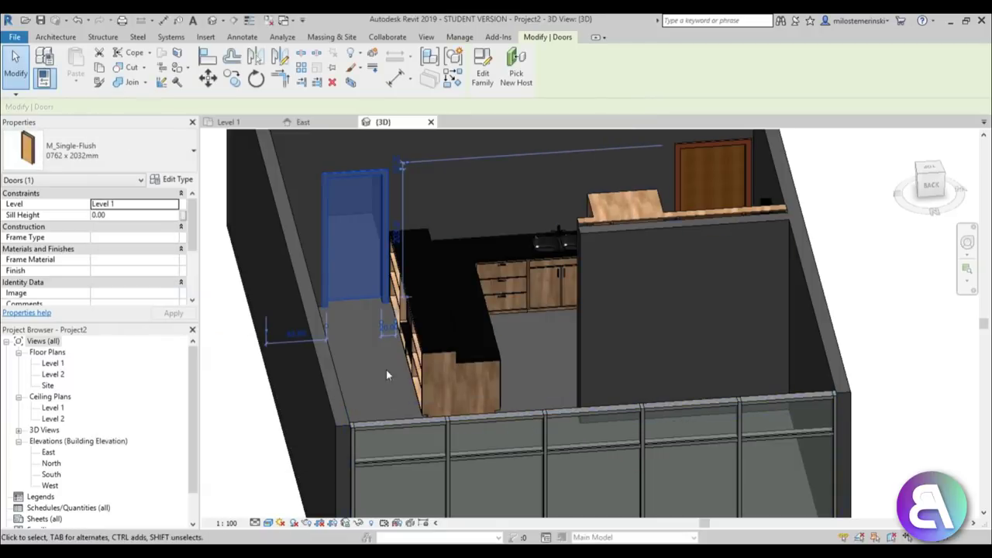
- Set the door material and frame material of the 0915 x 2134mm door type to Birch
{"action": "left_click", "coordinate": [377, 381]}
{"action": "left_click", "coordinate": [686, 164]}
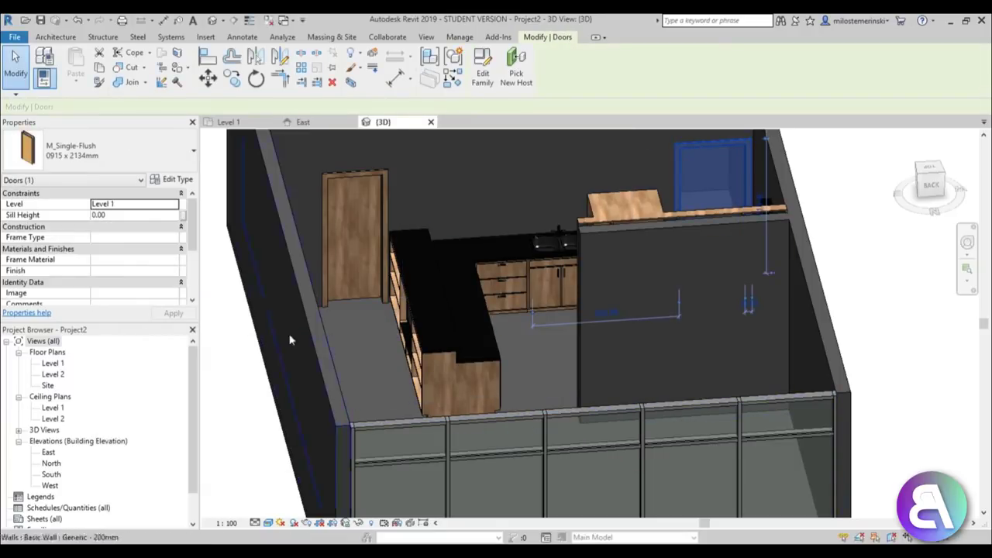
{"action": "left_click", "coordinate": [186, 182]}
{"action": "double_click", "coordinate": [413, 265]}
{"action": "key", "text": "ctrl+v"}
{"action": "left_click", "coordinate": [413, 277]}
{"action": "left_click", "coordinate": [413, 277]}
{"action": "type", "text": "Birch"}
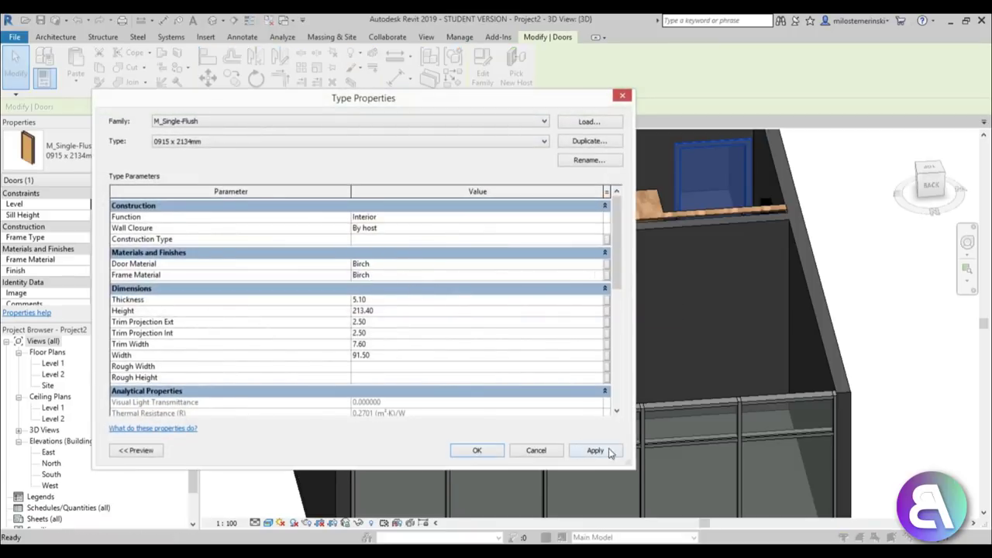
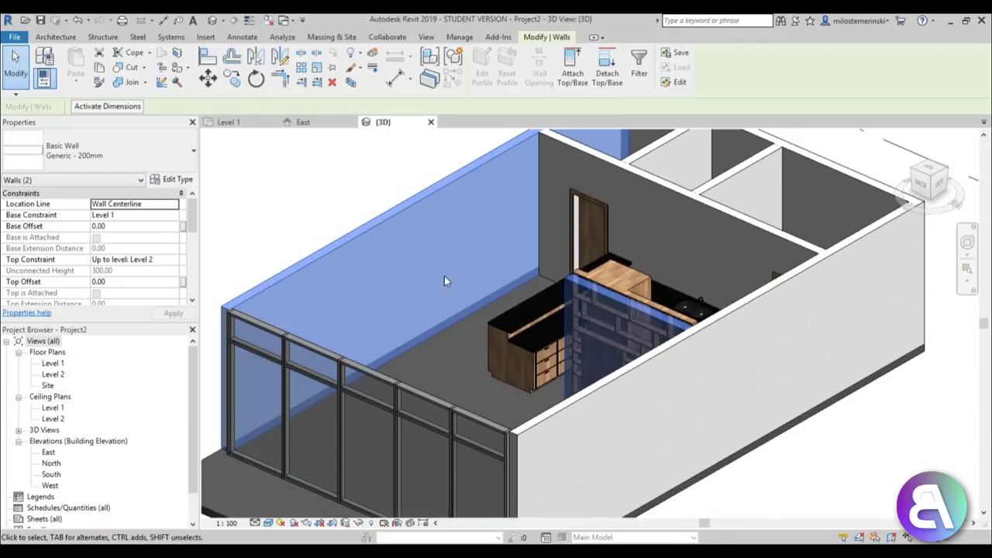
- Duplicate the two selected walls' type as Generic - 200mm 2
{"action": "left_click", "coordinate": [175, 179]}
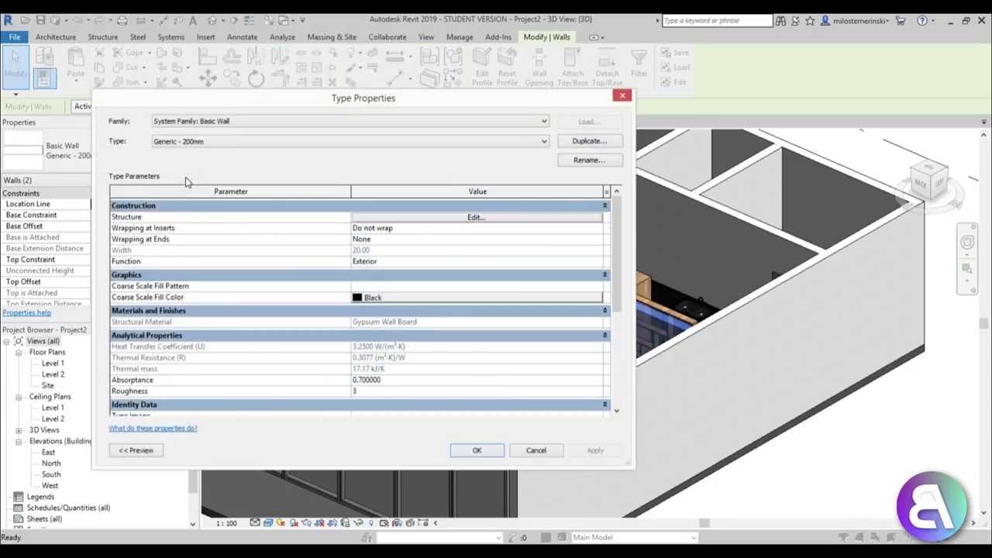
{"action": "left_click", "coordinate": [578, 147]}
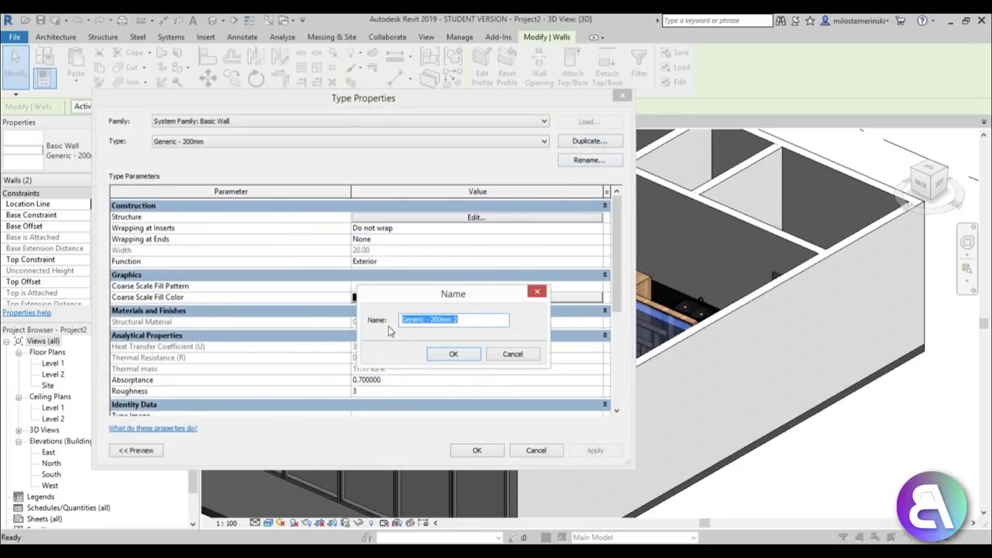
{"action": "left_click", "coordinate": [453, 354]}
- Search the materials for "brick" and assign Brick, Norman to the structure layer of the Generic - 200mm 2 wall type
{"action": "left_click", "coordinate": [439, 220]}
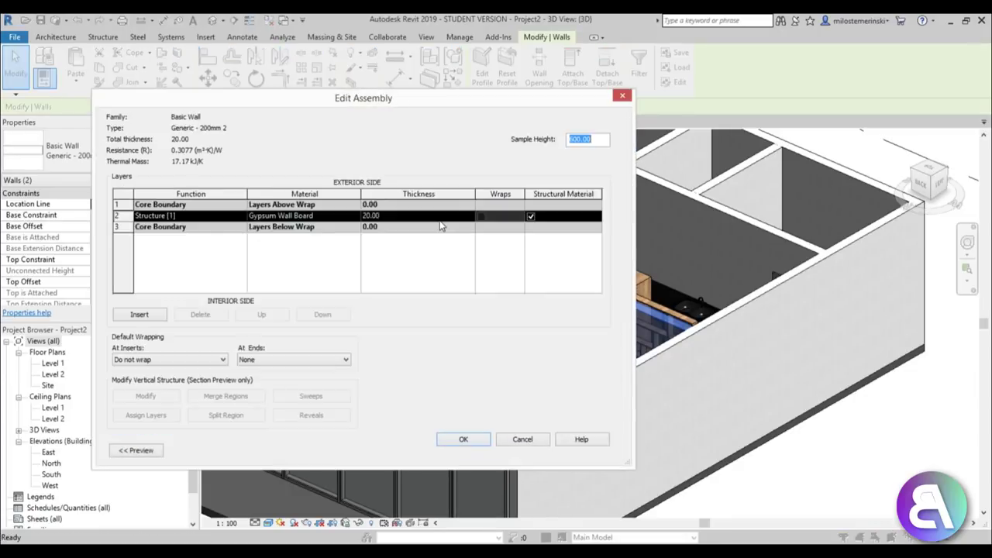
{"action": "left_click", "coordinate": [333, 215]}
{"action": "left_click", "coordinate": [355, 216]}
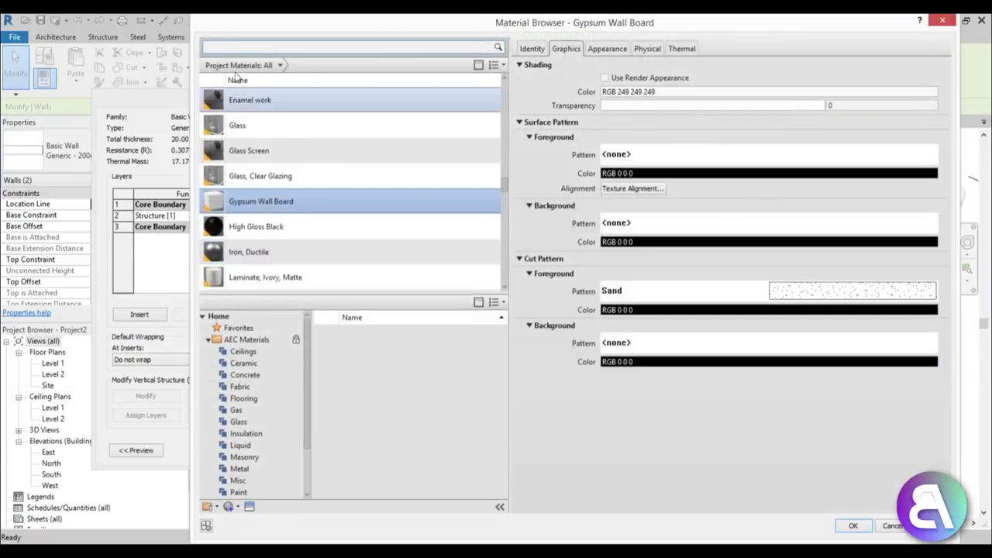
{"action": "left_click", "coordinate": [224, 49]}
{"action": "type", "text": "brick"}
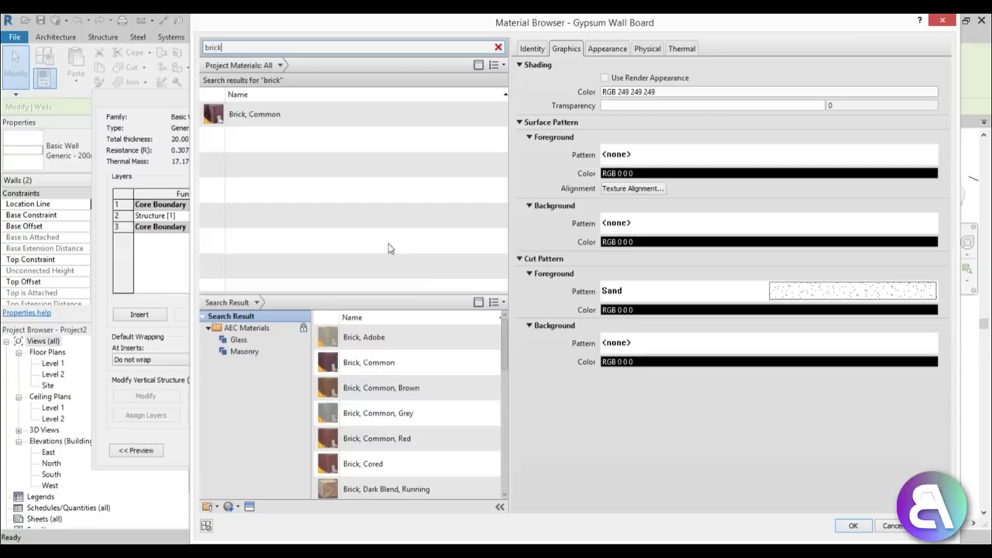
{"action": "mouse_move", "coordinate": [496, 387]}
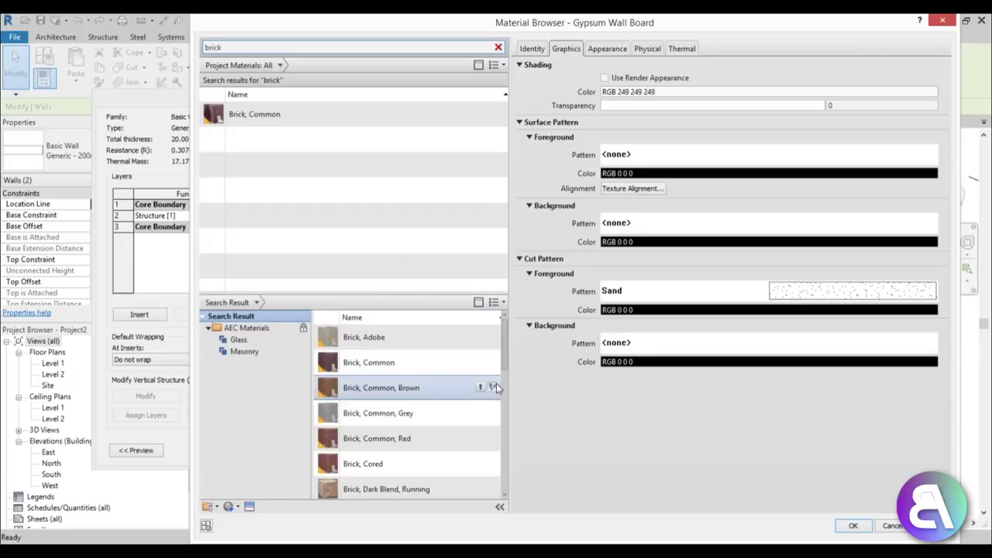
{"action": "left_click_drag", "start_coordinate": [503, 365], "coordinate": [497, 457]}
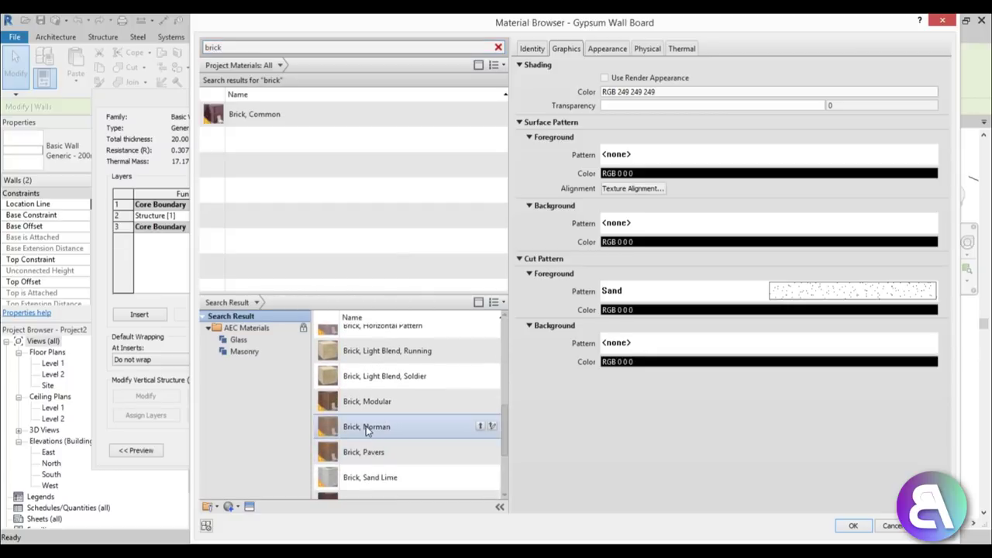
{"action": "left_click", "coordinate": [484, 428]}
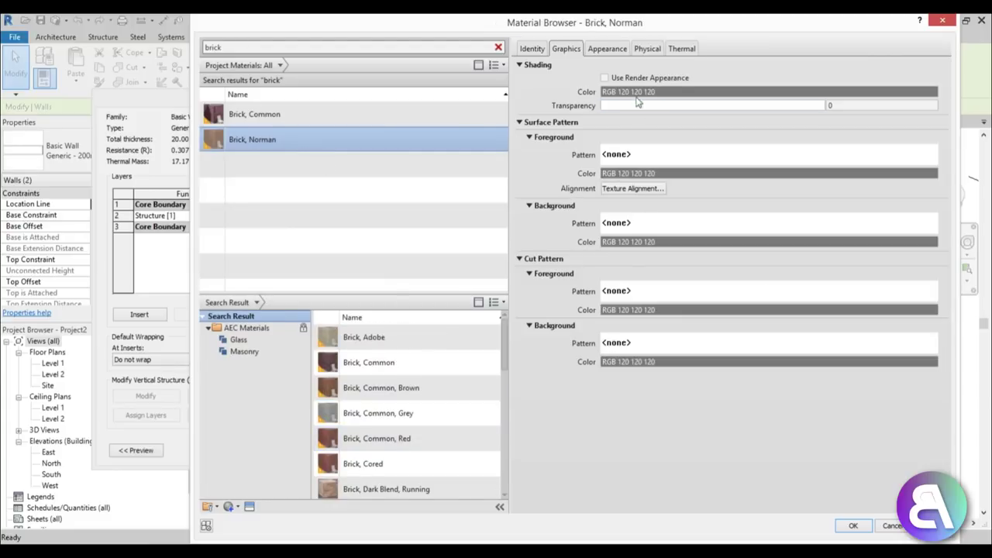
- Enlarge the Brick, Norman appearance preview, set its image texture's sample width to 120 cm, and apply the wall type changes
{"action": "left_click", "coordinate": [608, 50]}
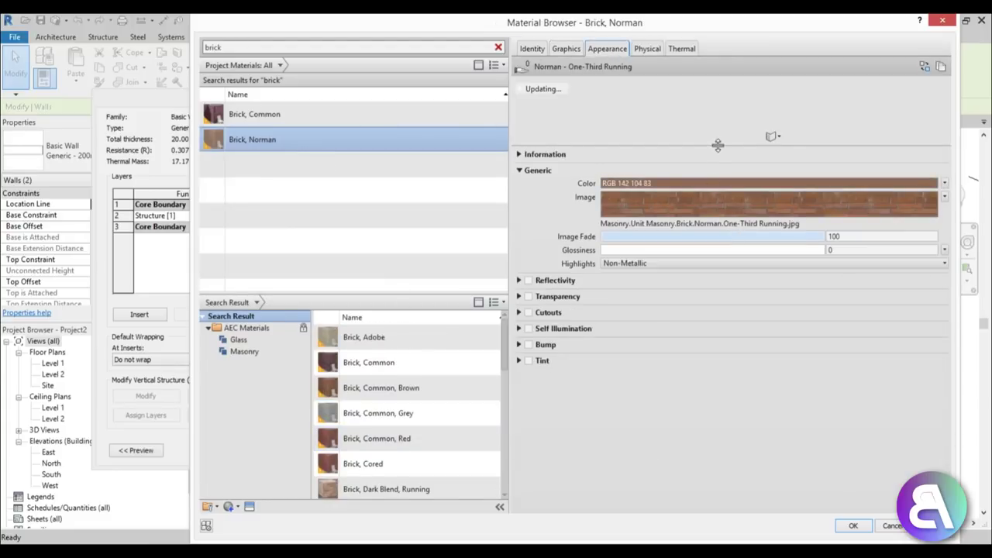
{"action": "left_click_drag", "start_coordinate": [717, 145], "coordinate": [708, 312]}
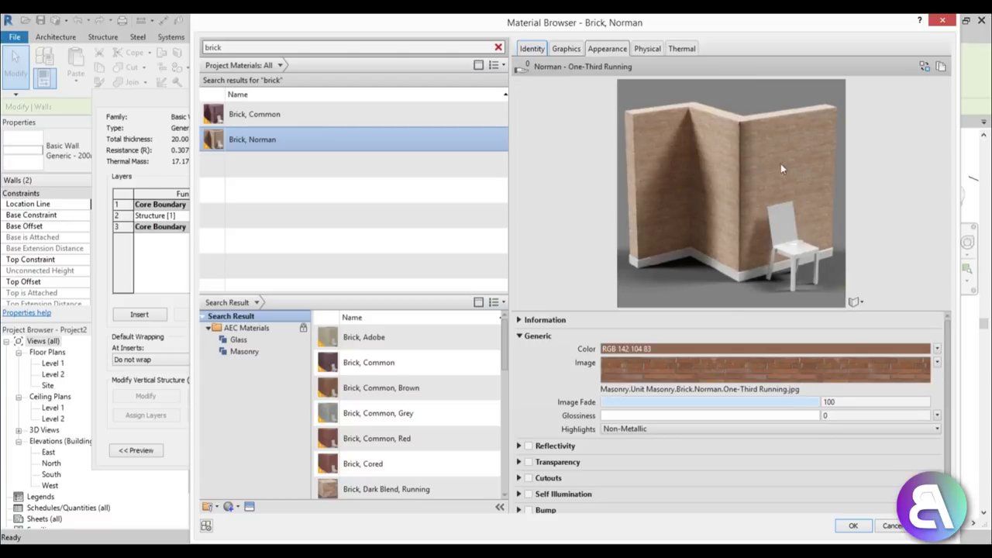
{"action": "left_click", "coordinate": [939, 363]}
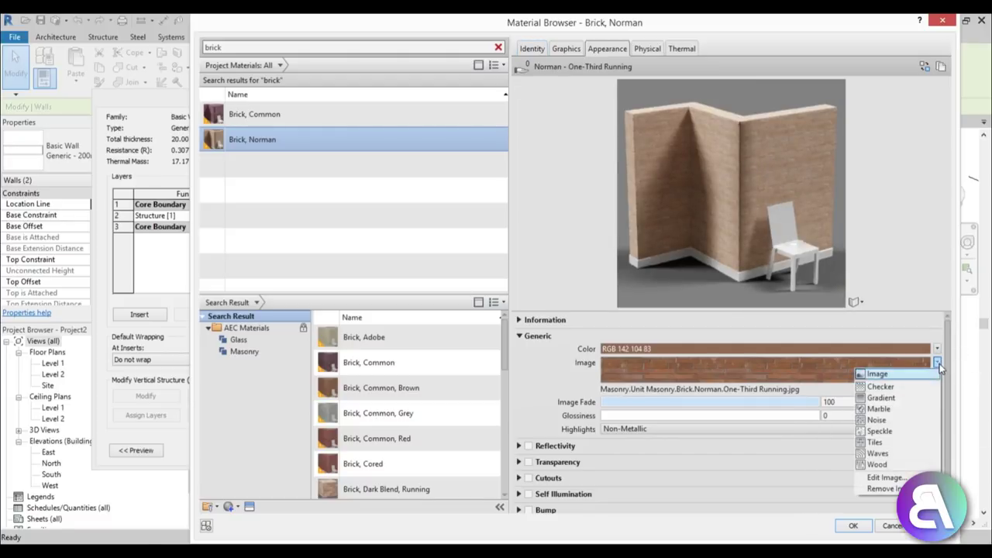
{"action": "left_click", "coordinate": [884, 478]}
{"action": "left_click", "coordinate": [154, 421]}
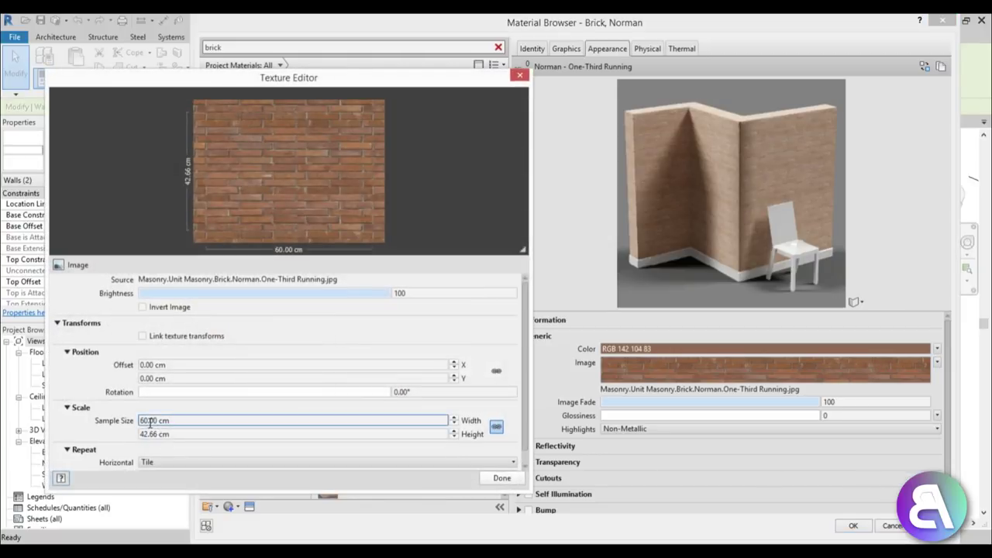
{"action": "double_click", "coordinate": [176, 423]}
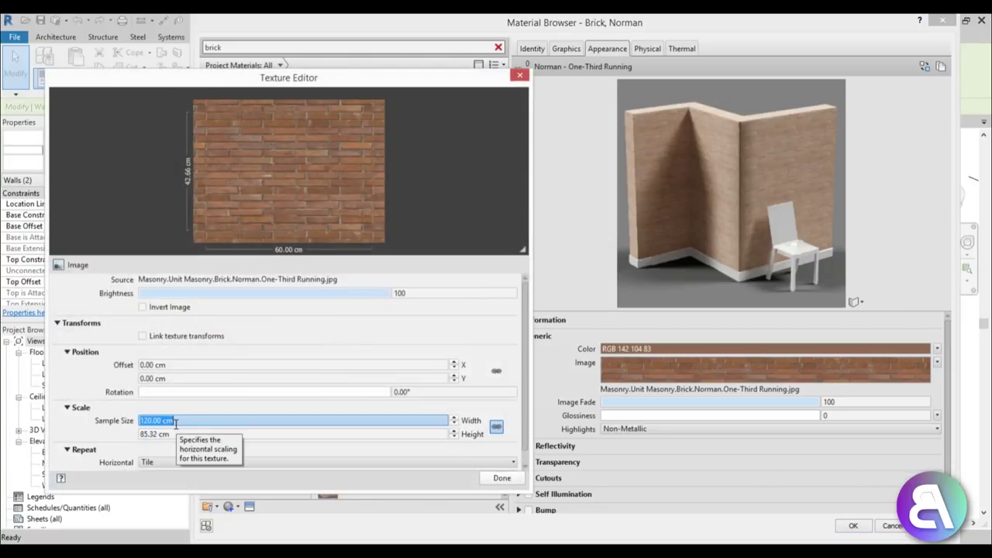
{"action": "left_click", "coordinate": [514, 477]}
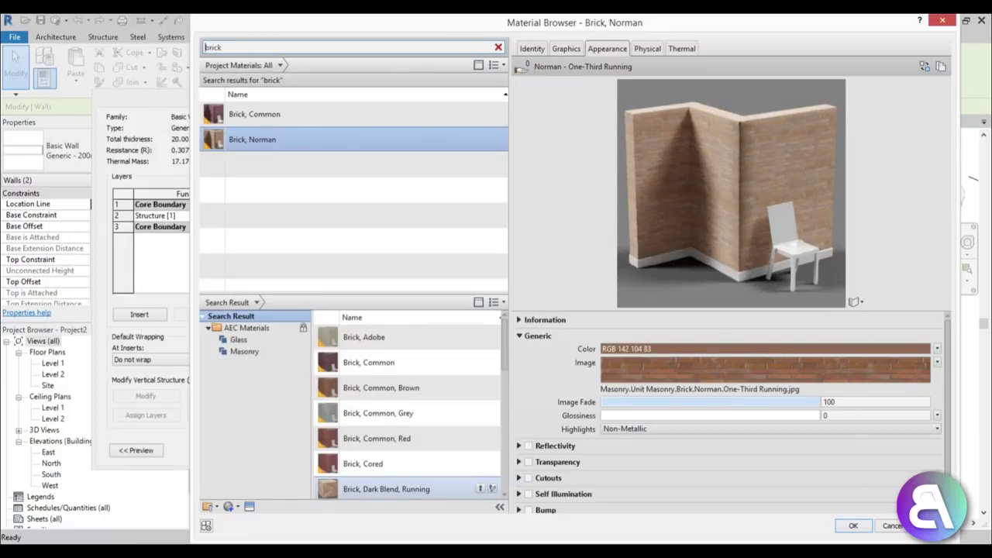
{"action": "left_click", "coordinate": [853, 526]}
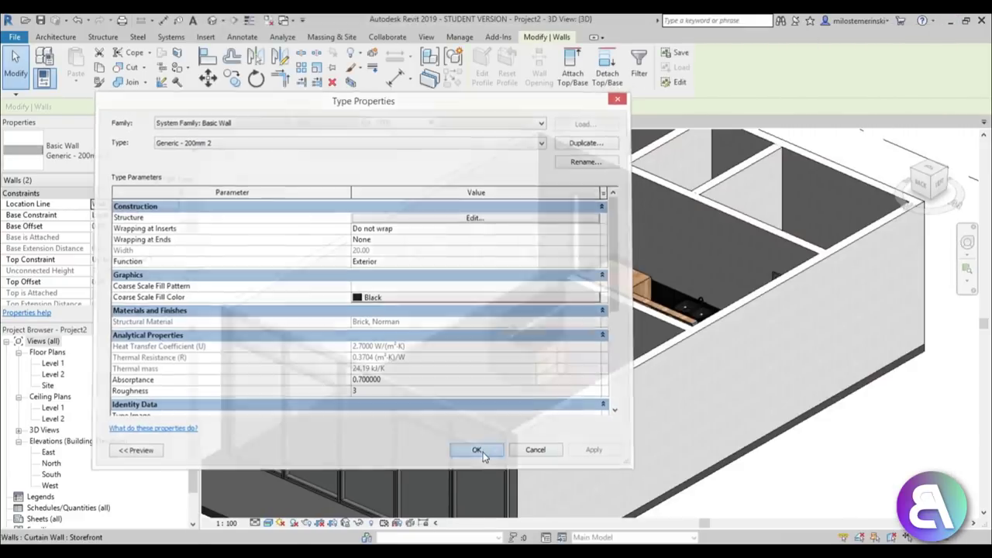
{"action": "left_click", "coordinate": [482, 451]}
- Assign Tile, Stone and Ceramic mix from the AEC tile materials to the structure layer of the Generic 150mm floor type
{"action": "middle_click_drag", "start_coordinate": [594, 208], "coordinate": [434, 365], "text": "shift"}
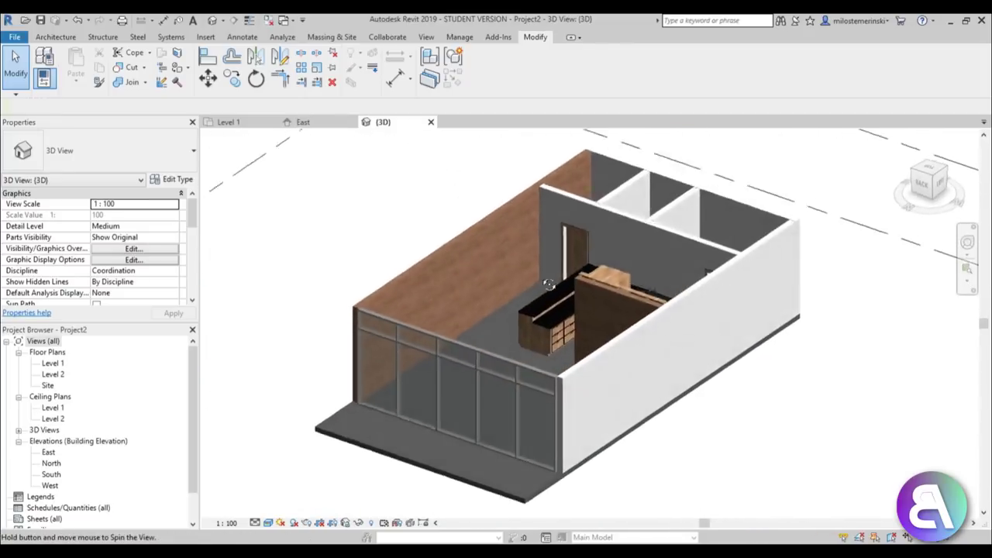
{"action": "left_click", "coordinate": [341, 430]}
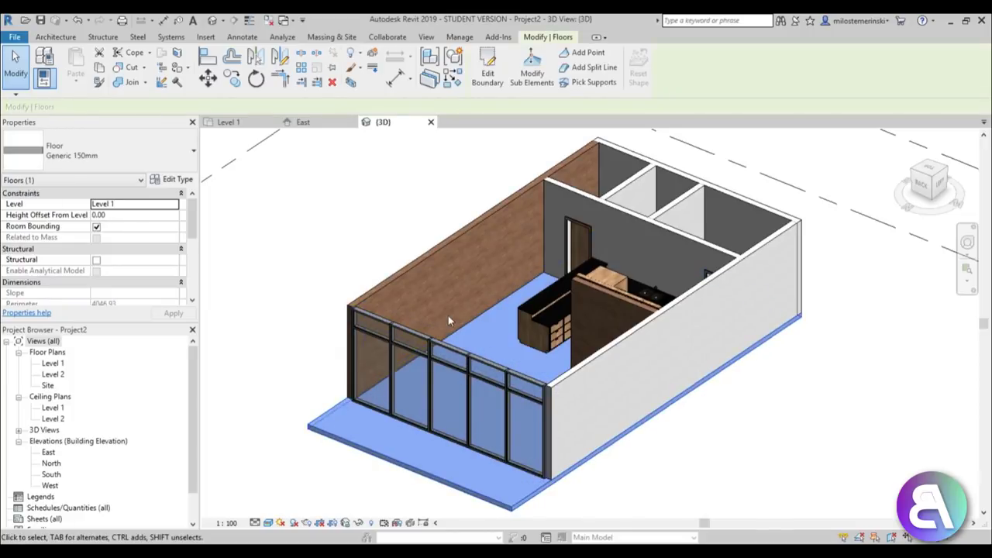
{"action": "left_click", "coordinate": [177, 179]}
{"action": "left_click", "coordinate": [545, 219]}
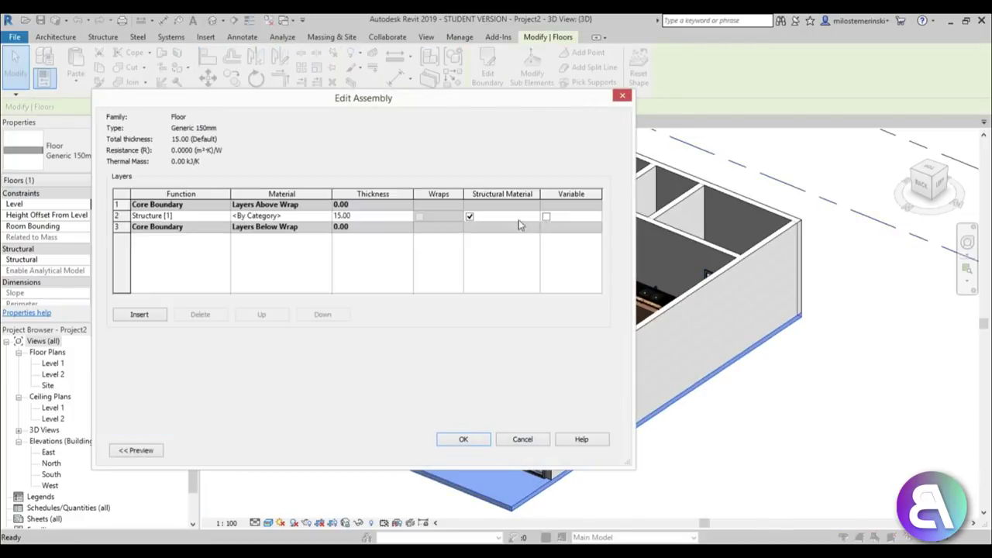
{"action": "left_click", "coordinate": [326, 217]}
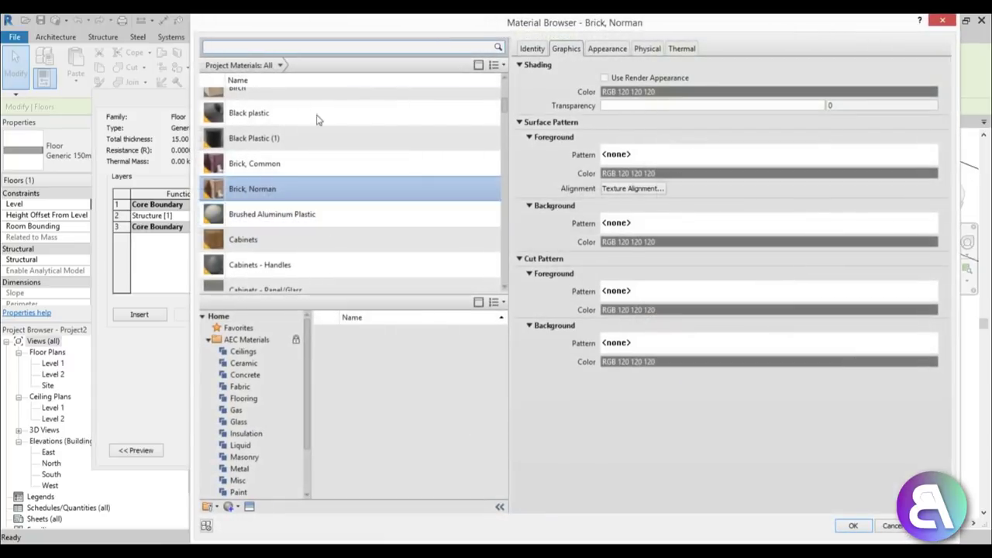
{"action": "scroll", "coordinate": [310, 94], "scroll_direction": "up", "scroll_amount": 1}
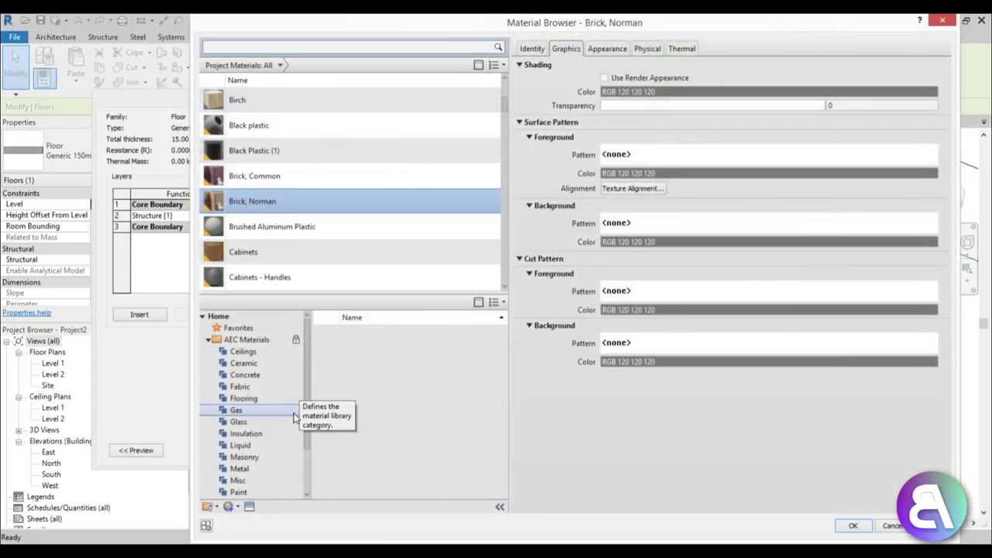
{"action": "left_click_drag", "start_coordinate": [307, 427], "coordinate": [307, 450]}
{"action": "scroll", "coordinate": [241, 484], "scroll_direction": "down", "scroll_amount": 2}
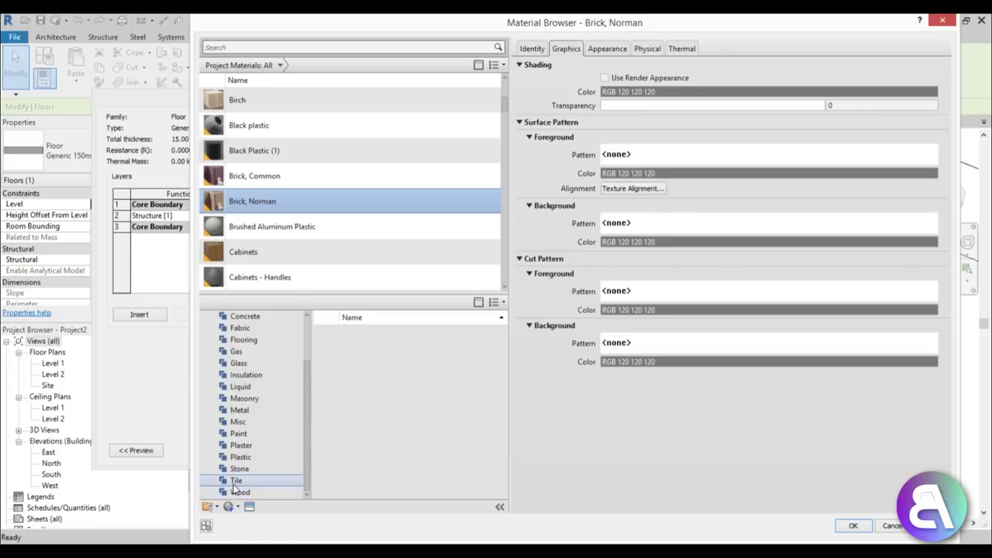
{"action": "left_click", "coordinate": [236, 481]}
{"action": "left_click", "coordinate": [478, 464]}
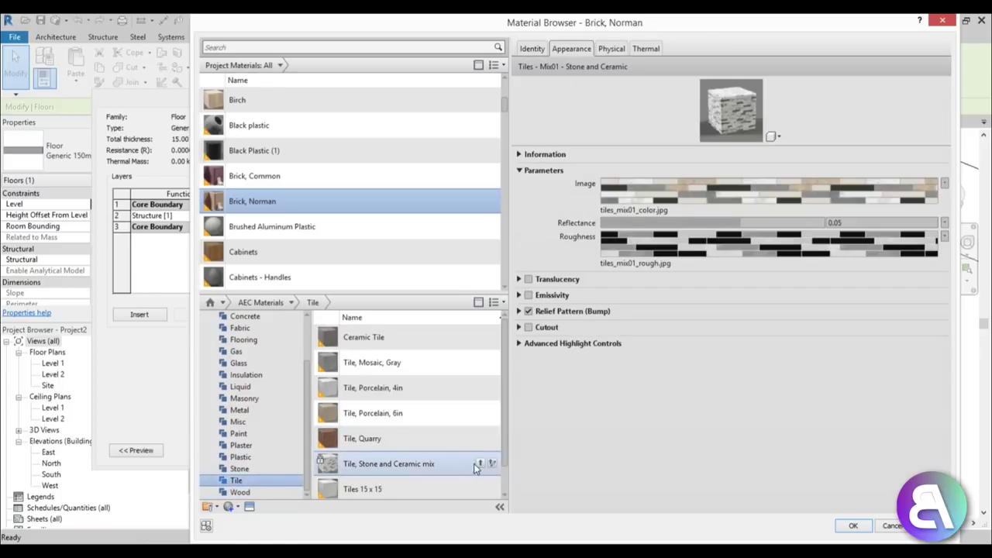
{"action": "left_click", "coordinate": [479, 465]}
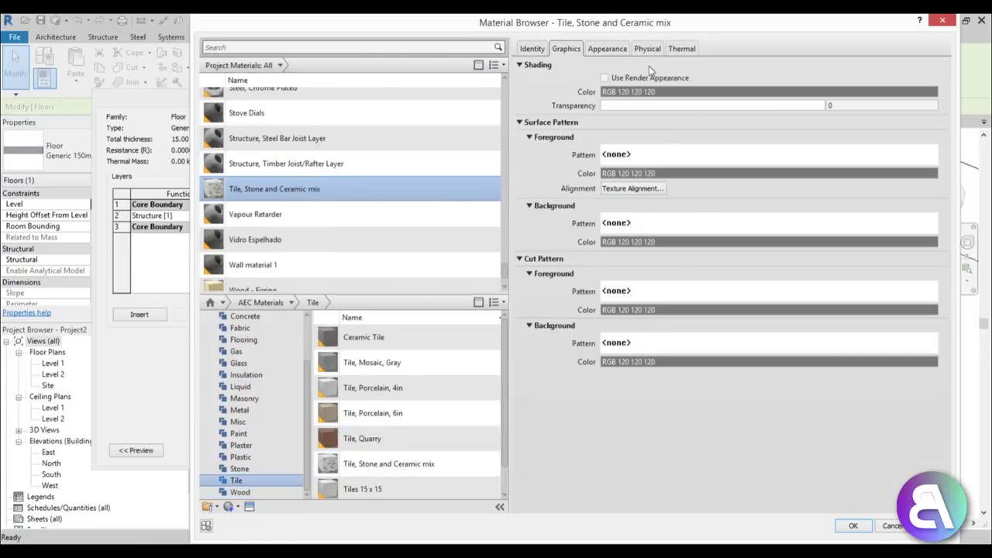
- Invert the color image of the Tile, Stone and Ceramic mix appearance, enlarge its preview, and apply the floor type changes
{"action": "left_click", "coordinate": [610, 49]}
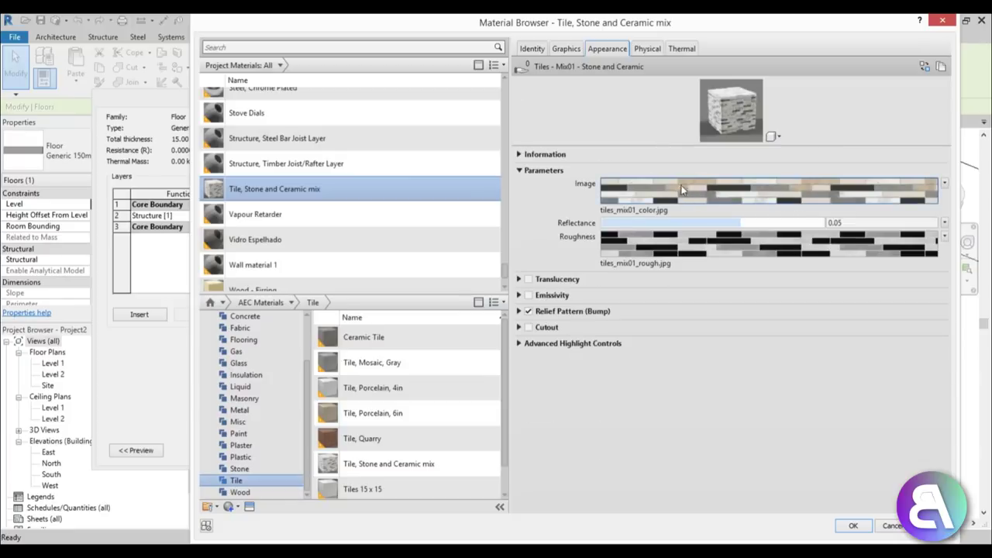
{"action": "left_click", "coordinate": [944, 184]}
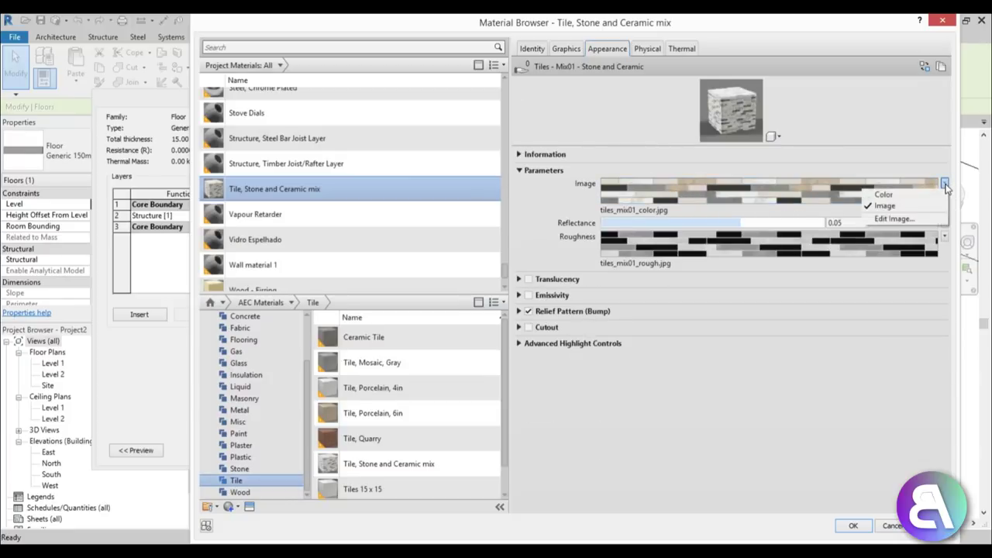
{"action": "left_click", "coordinate": [892, 219]}
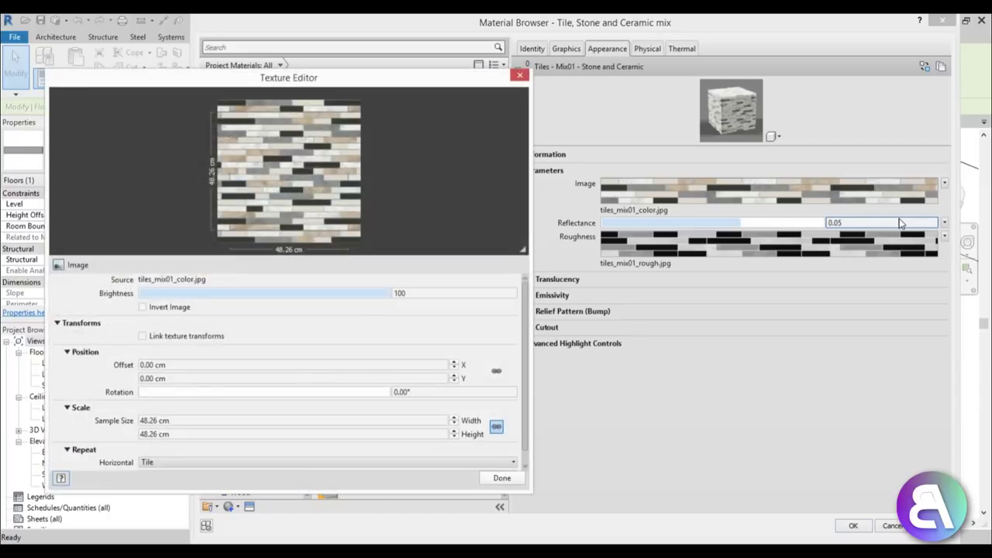
{"action": "left_click", "coordinate": [162, 310]}
{"action": "left_click", "coordinate": [501, 478]}
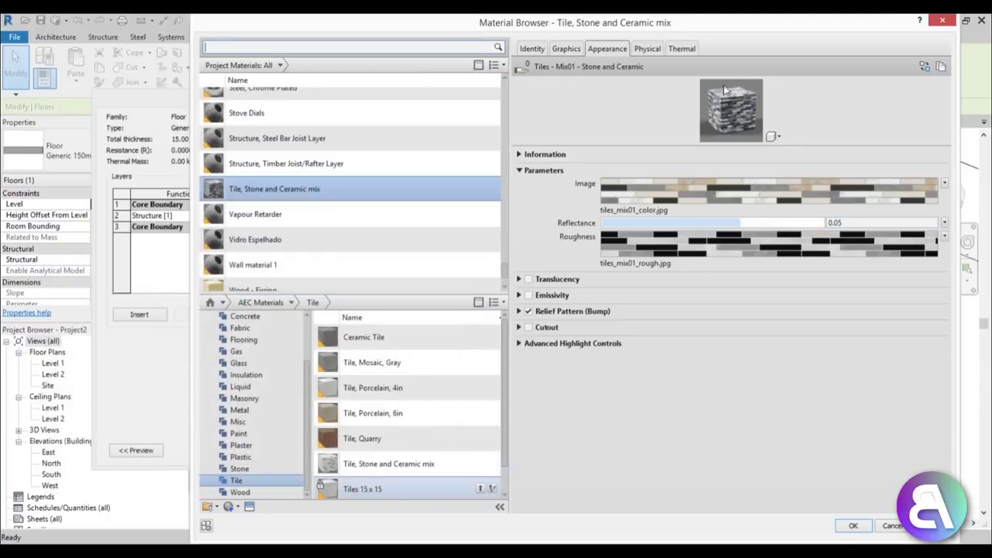
{"action": "left_click_drag", "start_coordinate": [737, 148], "coordinate": [783, 307]}
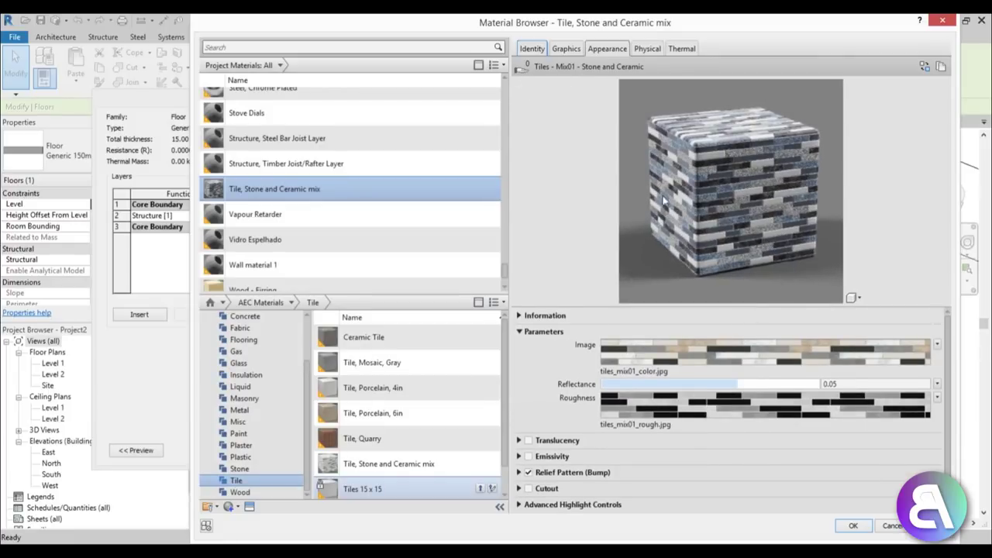
{"action": "left_click", "coordinate": [851, 525]}
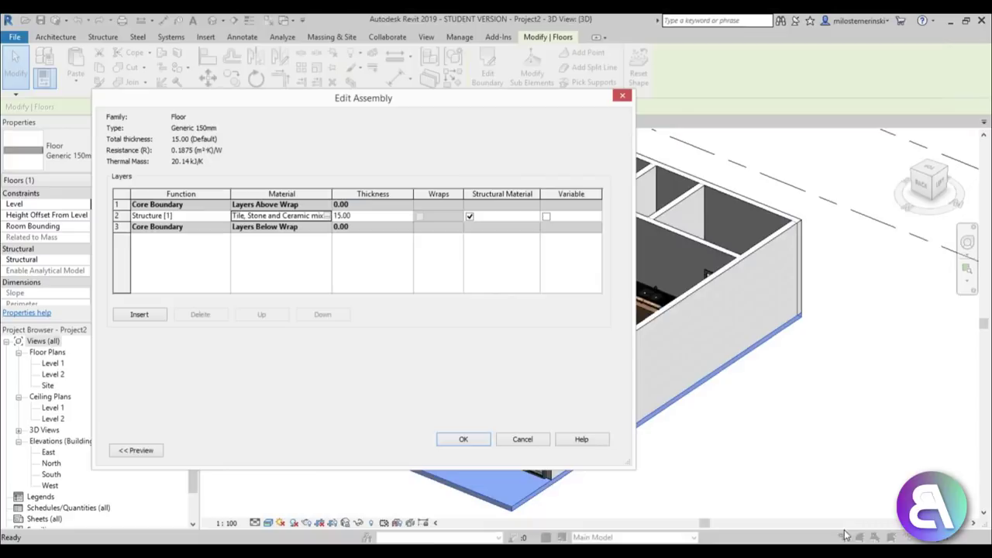
{"action": "left_click", "coordinate": [463, 439]}
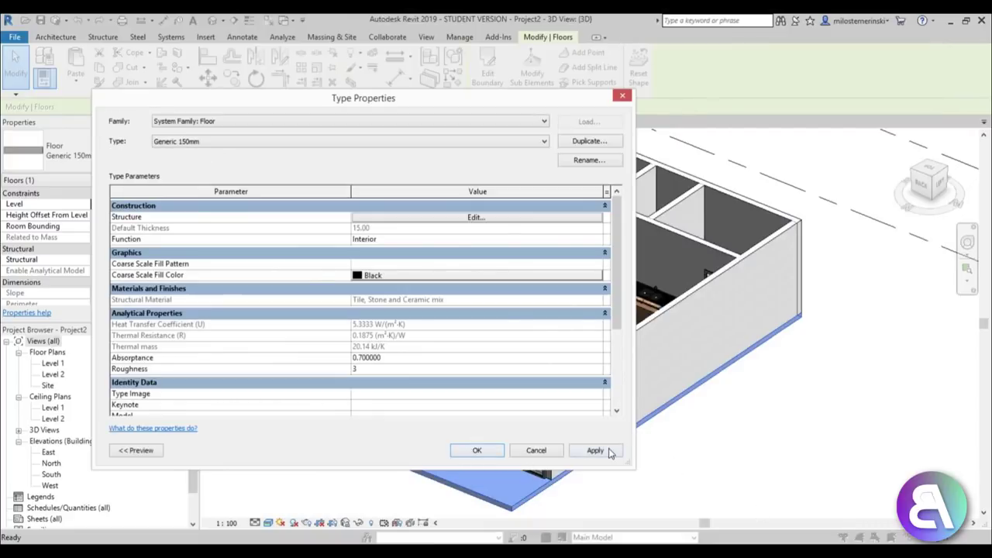
{"action": "left_click", "coordinate": [477, 451]}
{"action": "left_click", "coordinate": [699, 477]}
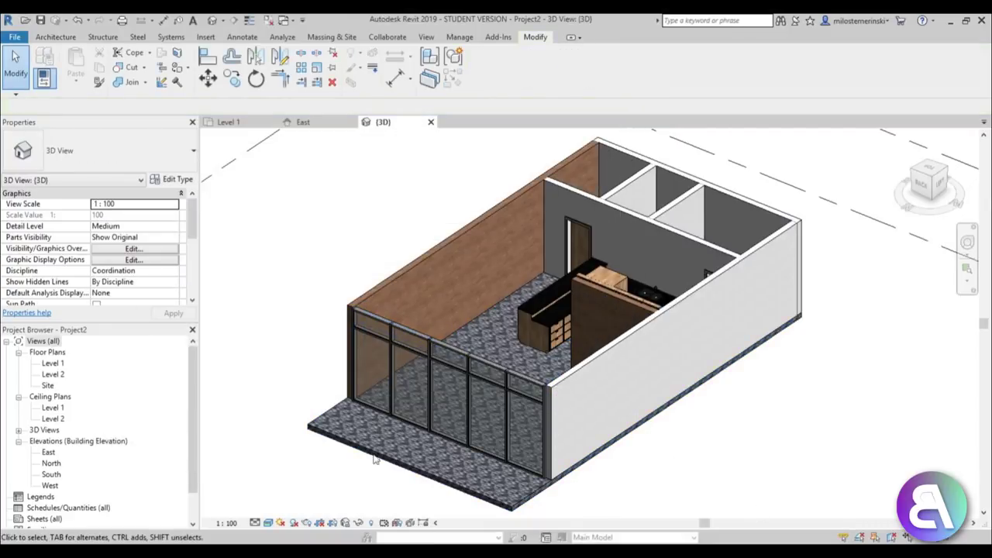
- Open the structure layer's Tile, Stone and Ceramic mix material of the Generic 150mm floor type for editing
{"action": "scroll", "coordinate": [375, 459], "scroll_direction": "up", "scroll_amount": 3}
{"action": "left_click", "coordinate": [410, 422]}
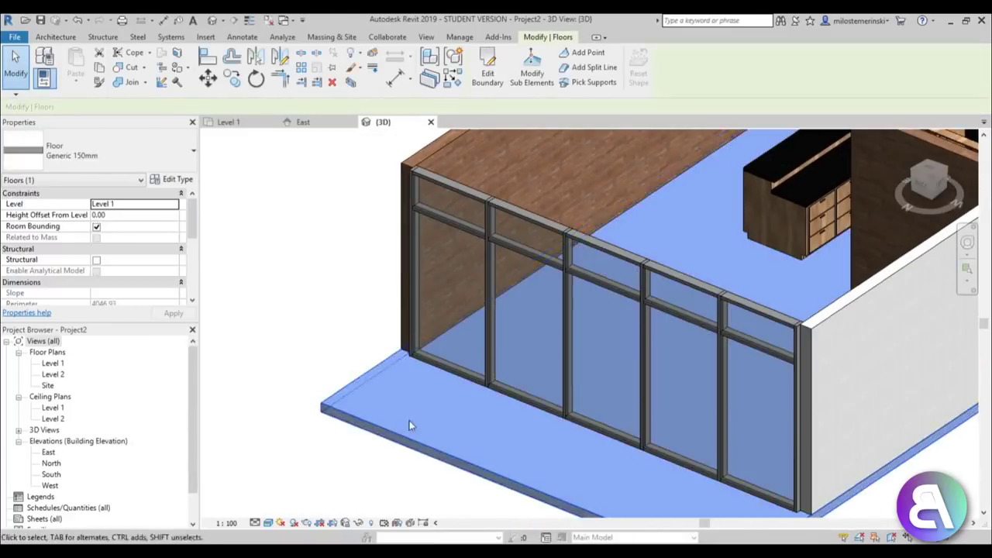
{"action": "left_click", "coordinate": [170, 183]}
{"action": "left_click", "coordinate": [471, 215]}
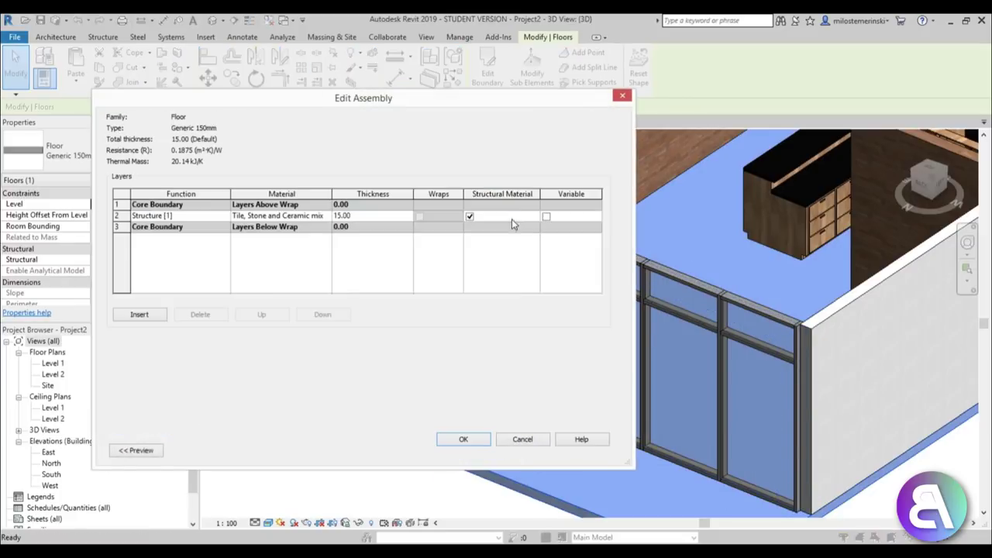
{"action": "left_click", "coordinate": [327, 216]}
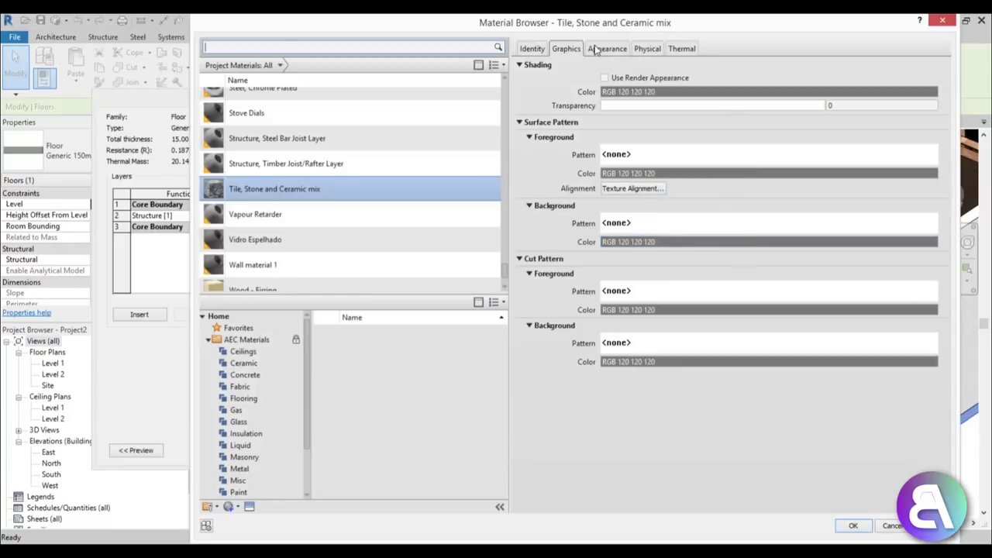
- Set the sample width of the tile appearance's color image to 100 cm and apply the floor type changes
{"action": "left_click", "coordinate": [596, 49]}
{"action": "left_click", "coordinate": [944, 183]}
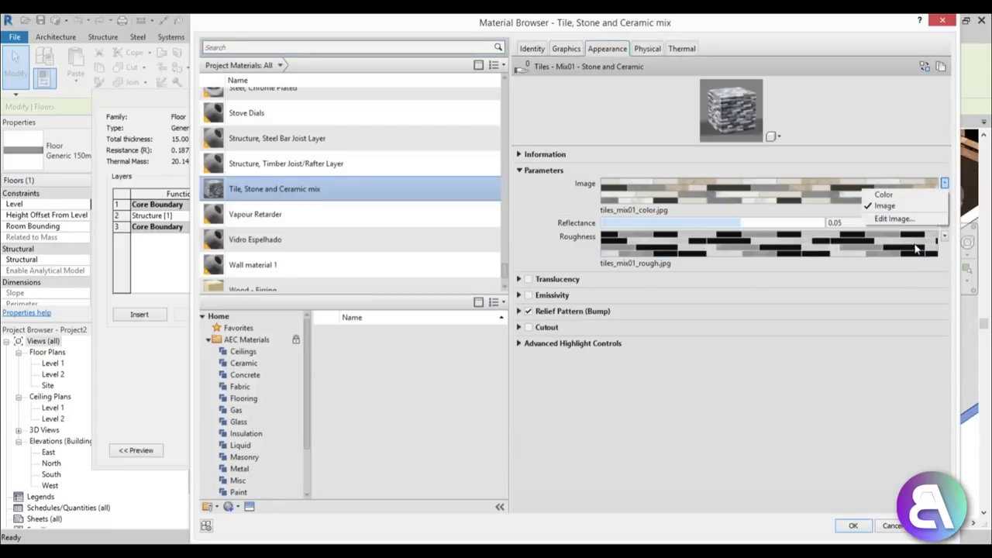
{"action": "left_click", "coordinate": [887, 218]}
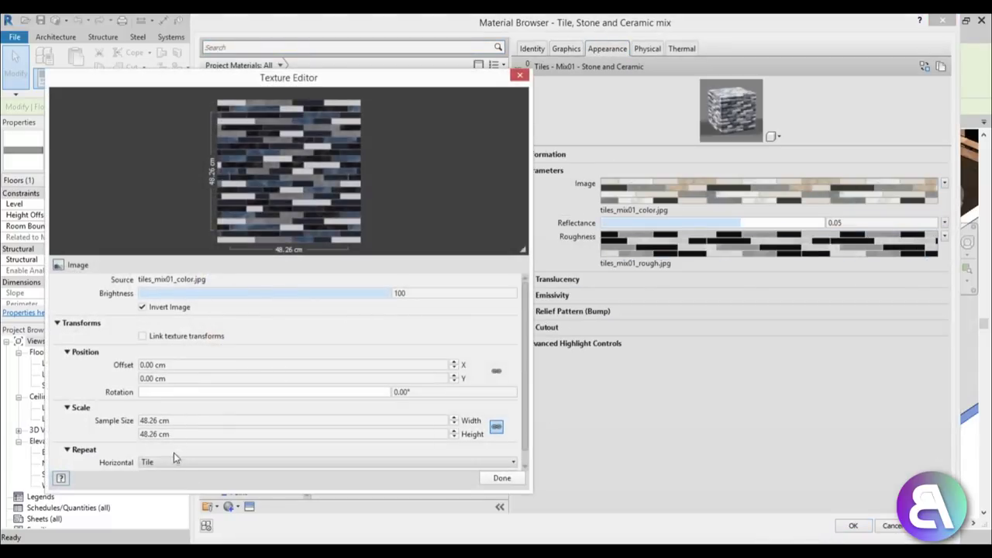
{"action": "left_click", "coordinate": [190, 420]}
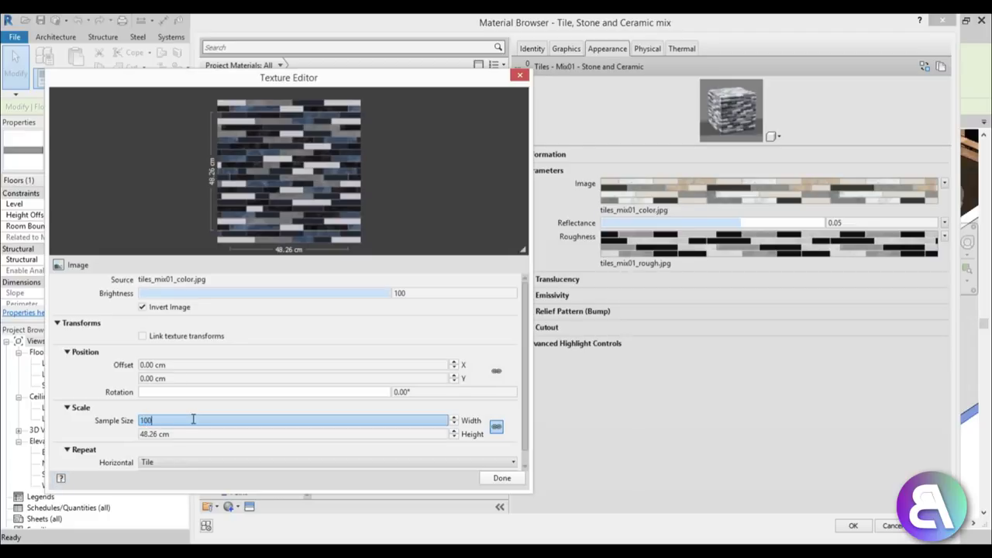
{"action": "key", "text": "Return"}
{"action": "left_click", "coordinate": [502, 478]}
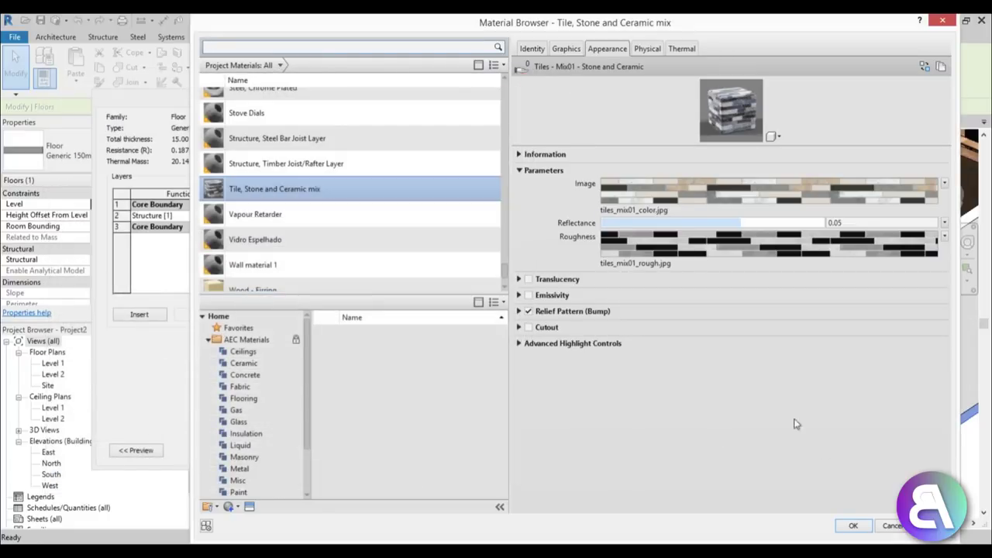
{"action": "left_click", "coordinate": [854, 527]}
{"action": "left_click", "coordinate": [464, 439]}
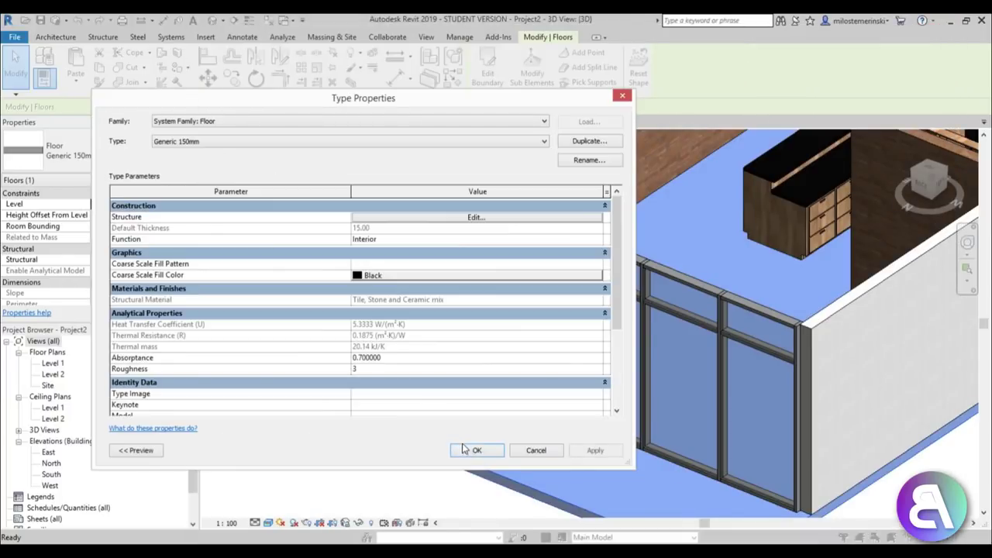
{"action": "left_click", "coordinate": [495, 453]}
{"action": "key", "text": "Escape"}
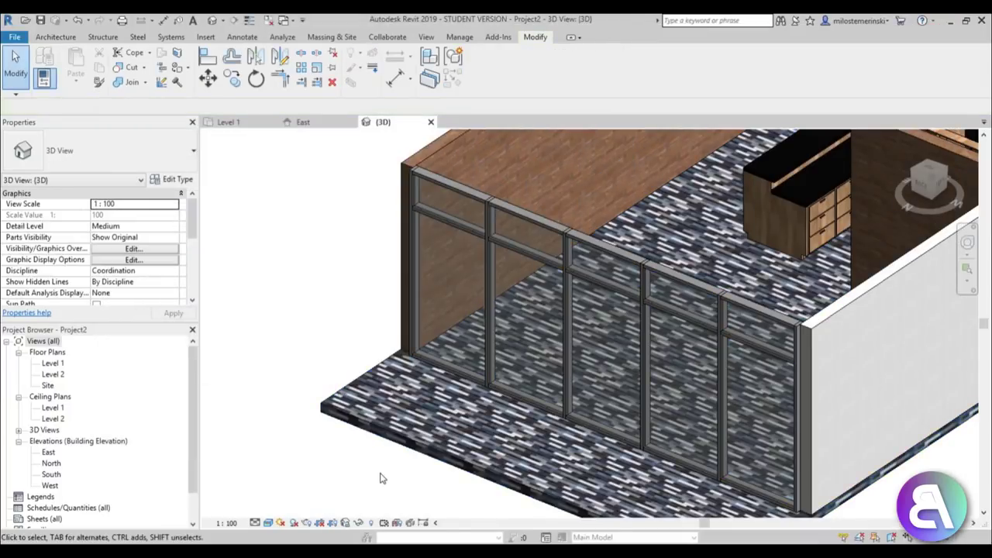
- Start a new in-place model component in the Furniture category, accepting the default name
{"action": "middle_click_drag", "start_coordinate": [380, 352], "coordinate": [214, 443], "text": "shift"}
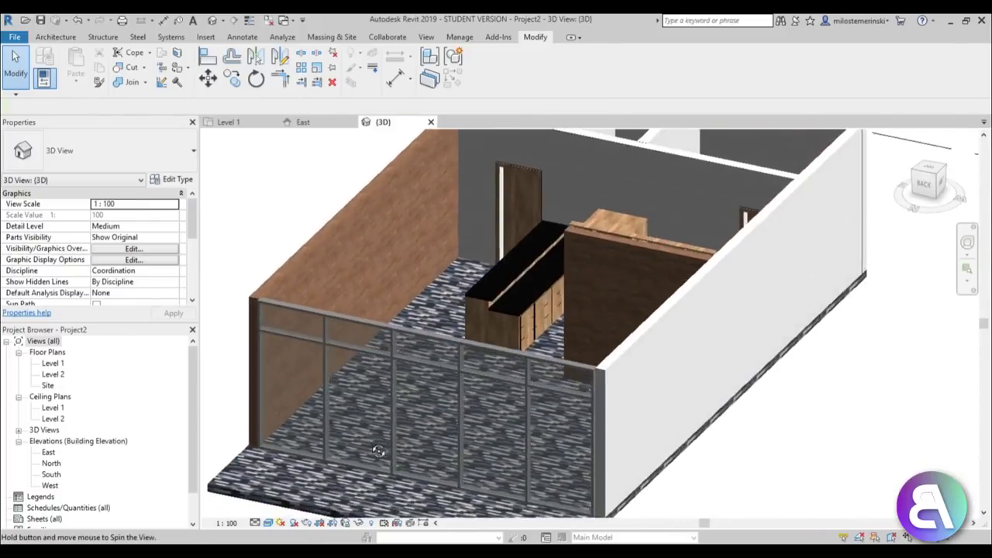
{"action": "left_click", "coordinate": [58, 37]}
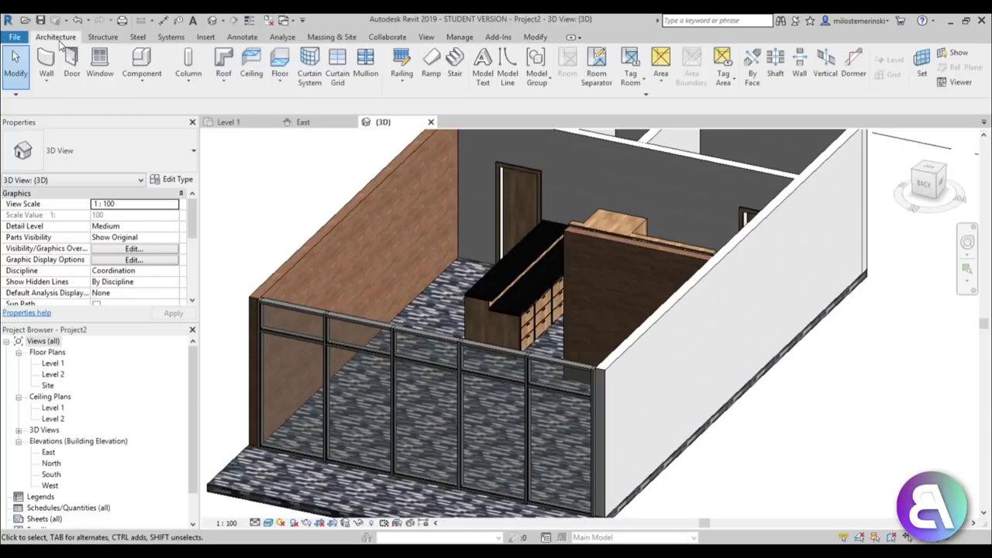
{"action": "left_click", "coordinate": [151, 78]}
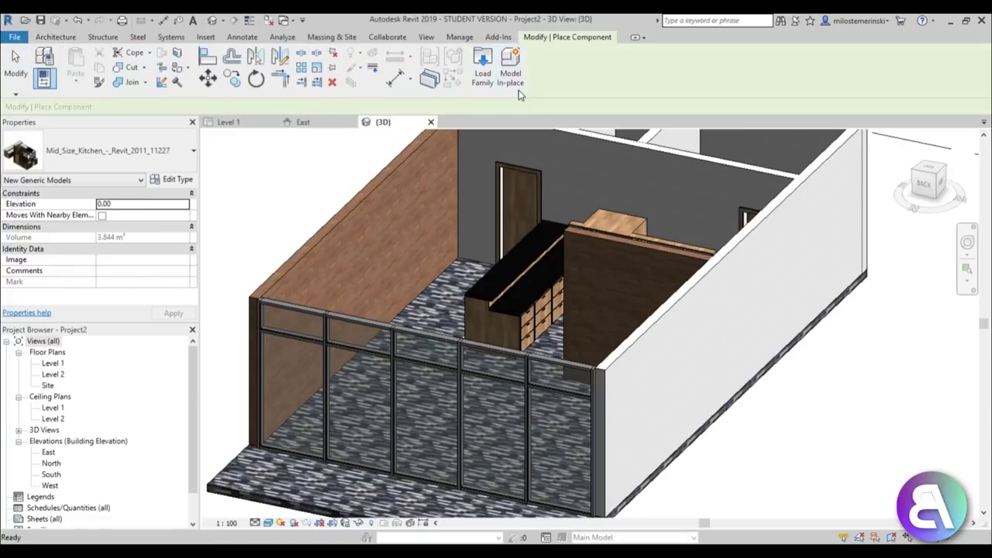
{"action": "left_click", "coordinate": [511, 78]}
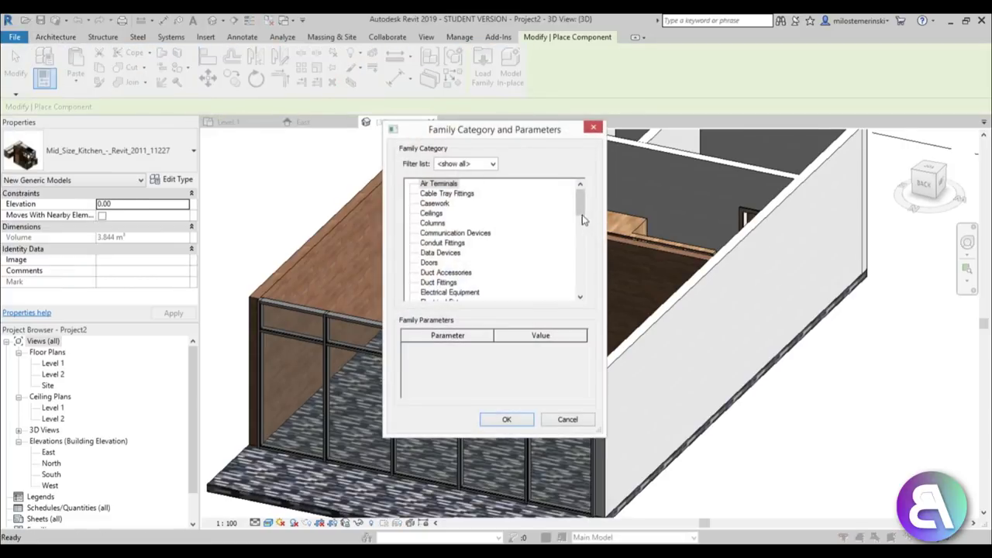
{"action": "left_click_drag", "start_coordinate": [583, 208], "coordinate": [522, 237]}
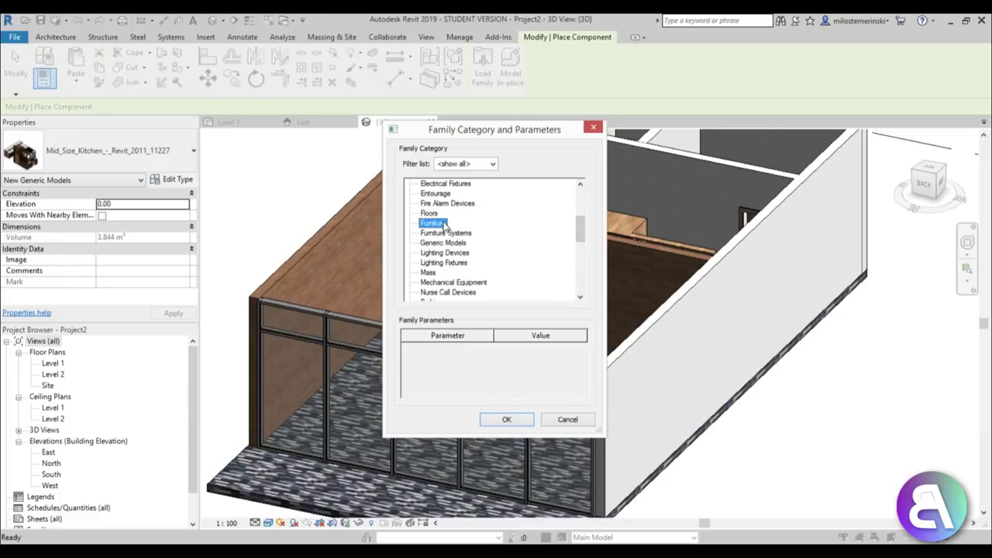
{"action": "double_click", "coordinate": [444, 224]}
{"action": "left_click", "coordinate": [452, 355]}
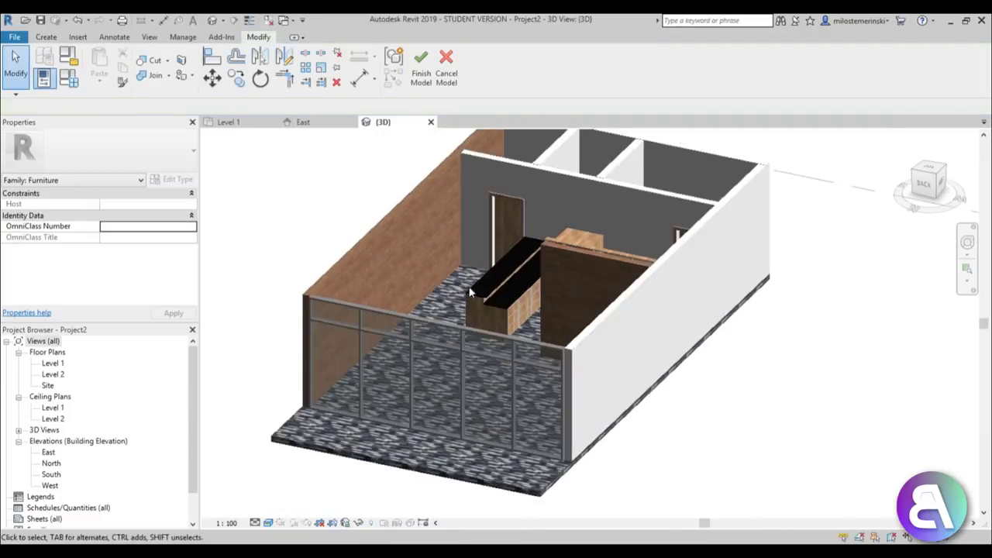
- Set the work plane by picking the face of the grey interior wall behind the kitchen
{"action": "left_click", "coordinate": [45, 36]}
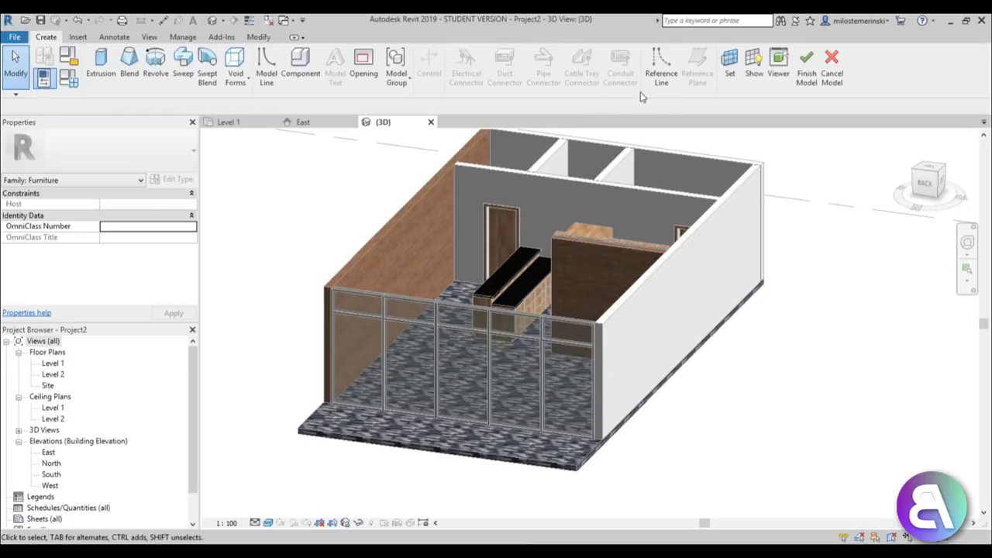
{"action": "left_click", "coordinate": [730, 66]}
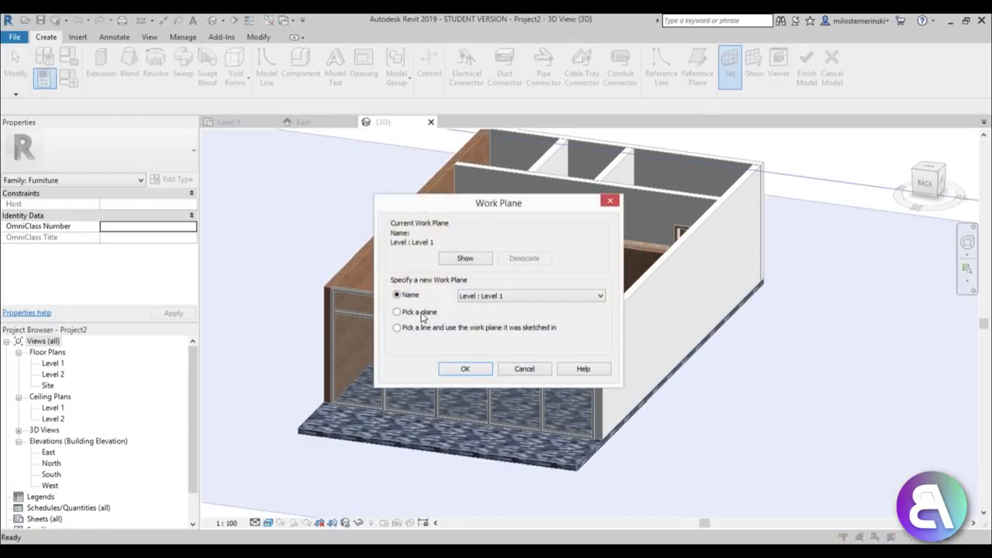
{"action": "left_click", "coordinate": [483, 369]}
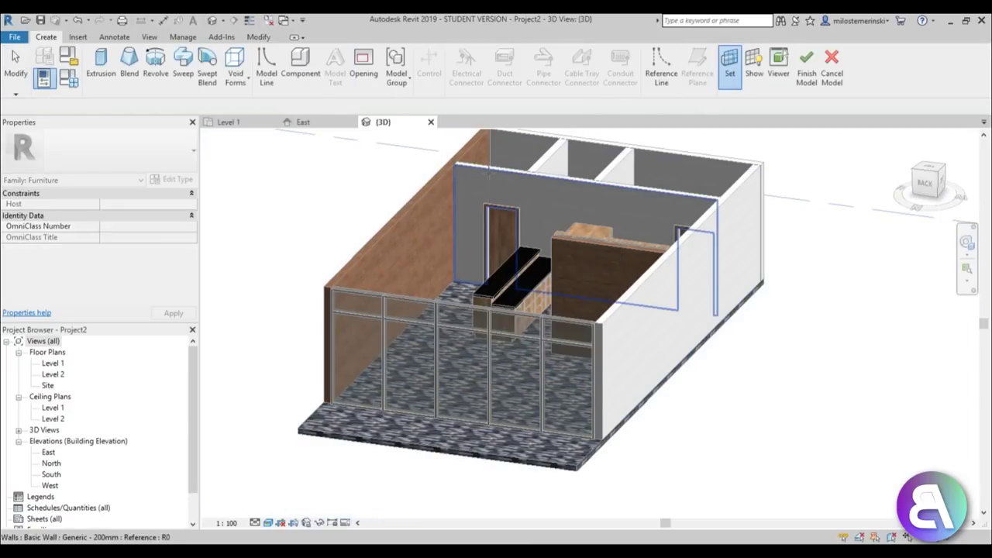
{"action": "left_click", "coordinate": [473, 190]}
{"action": "scroll", "coordinate": [449, 178], "scroll_direction": "up", "scroll_amount": 4}
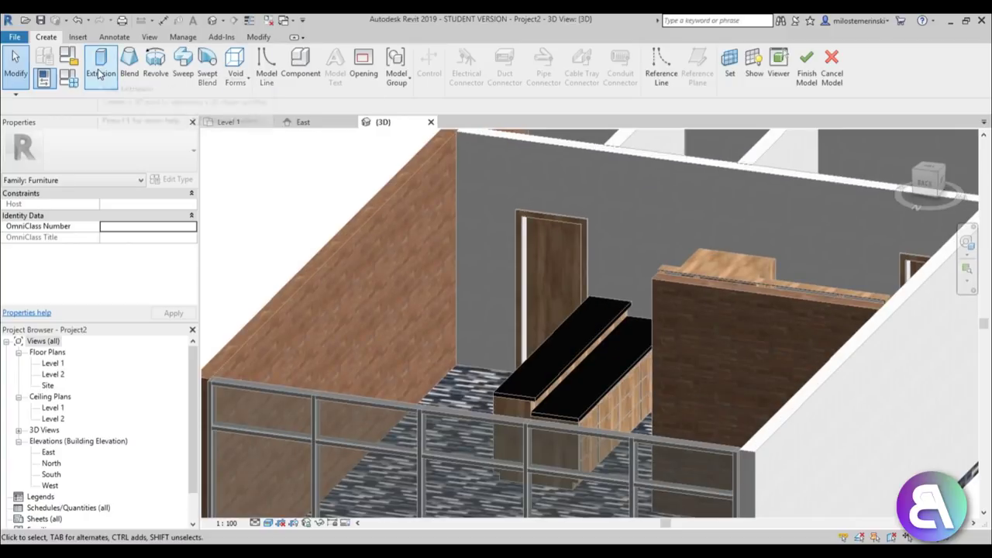
- Start an extrusion and sketch a horizontal line about 42 cm long on the grey wall, starting at the brick wall corner
{"action": "left_click", "coordinate": [100, 73]}
{"action": "scroll", "coordinate": [462, 269], "scroll_direction": "up", "scroll_amount": 3}
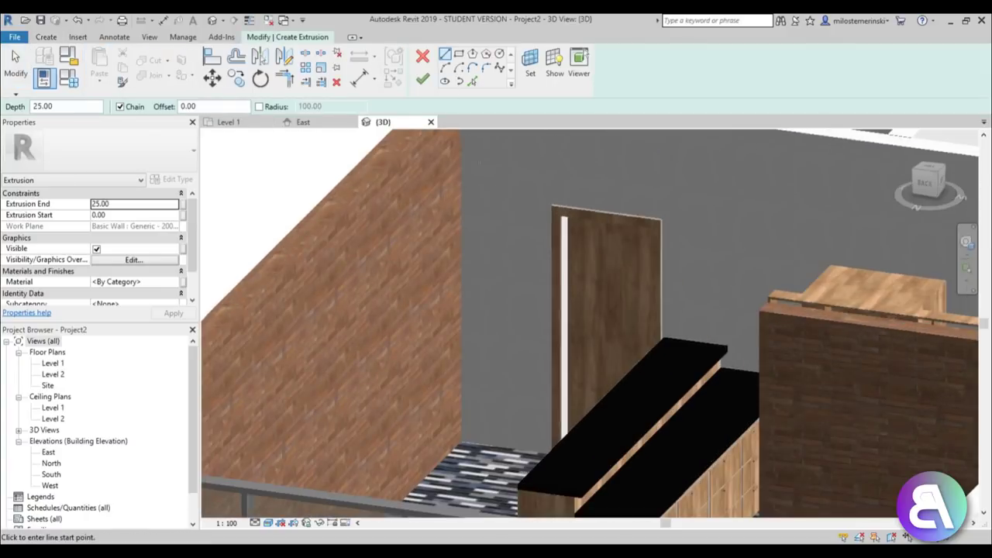
{"action": "left_click", "coordinate": [463, 271]}
{"action": "left_click", "coordinate": [513, 277]}
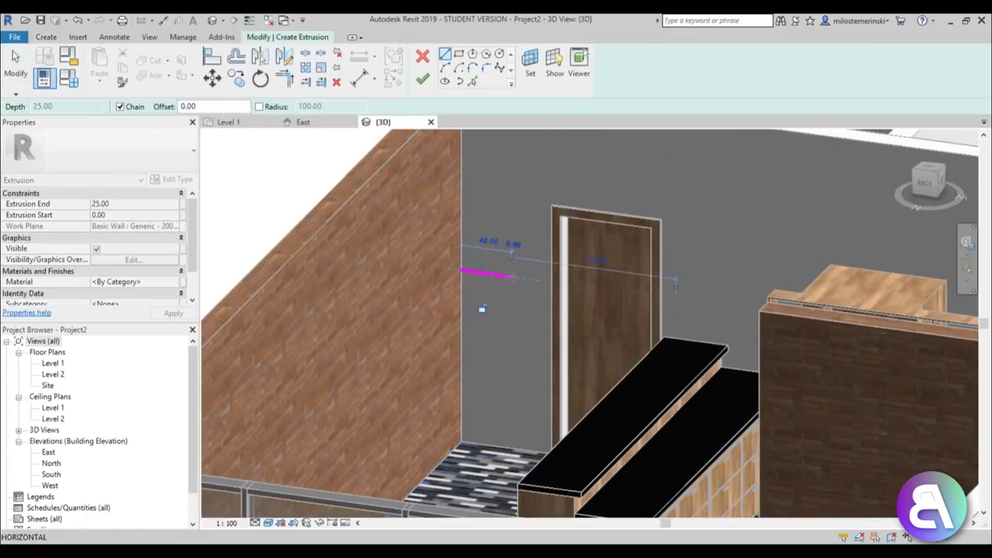
{"action": "scroll", "coordinate": [514, 278], "scroll_direction": "up", "scroll_amount": 3}
{"action": "key", "text": "Escape"}
{"action": "key", "text": "Escape"}
- Move the sketched line down the grey wall to about 80 cm above the floor
{"action": "left_click", "coordinate": [496, 281]}
{"action": "scroll", "coordinate": [489, 264], "scroll_direction": "down", "scroll_amount": 3}
{"action": "middle_click_drag", "start_coordinate": [481, 251], "coordinate": [466, 195], "text": "shift"}
{"action": "left_click_drag", "start_coordinate": [469, 246], "coordinate": [483, 291]}
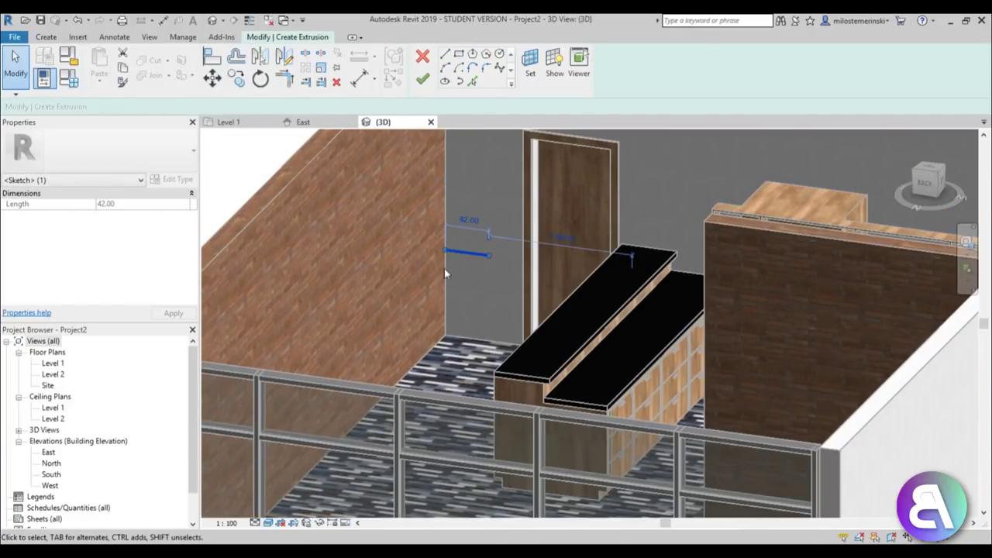
{"action": "key", "text": "Escape"}
{"action": "mouse_move", "coordinate": [469, 253]}
{"action": "left_mouse_down"}
{"action": "mouse_move", "coordinate": [464, 310]}
{"action": "mouse_move", "coordinate": [489, 229]}
{"action": "left_mouse_up"}
{"action": "scroll", "coordinate": [456, 333], "scroll_direction": "up", "scroll_amount": 3}
{"action": "scroll", "coordinate": [484, 324], "scroll_direction": "down", "scroll_amount": 2}
{"action": "left_click", "coordinate": [490, 255]}
{"action": "scroll", "coordinate": [492, 255], "scroll_direction": "down", "scroll_amount": 3}
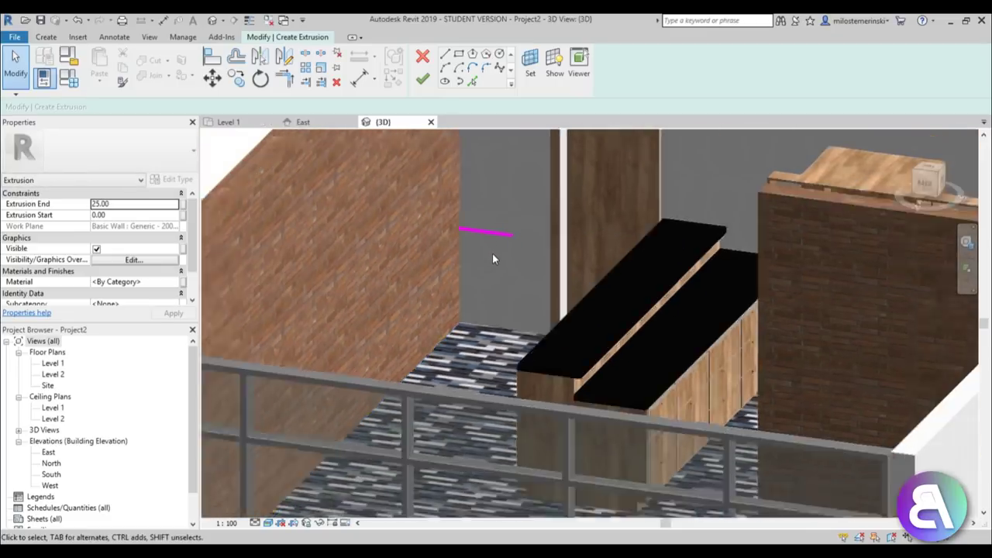
{"action": "mouse_move", "coordinate": [492, 258]}
{"action": "middle_mouse_down", "text": "shift"}
{"action": "mouse_move", "coordinate": [483, 310]}
{"action": "mouse_move", "coordinate": [414, 298]}
{"action": "mouse_move", "coordinate": [492, 290]}
{"action": "middle_mouse_up", "text": "shift"}
{"action": "scroll", "coordinate": [489, 235], "scroll_direction": "up", "scroll_amount": 4}
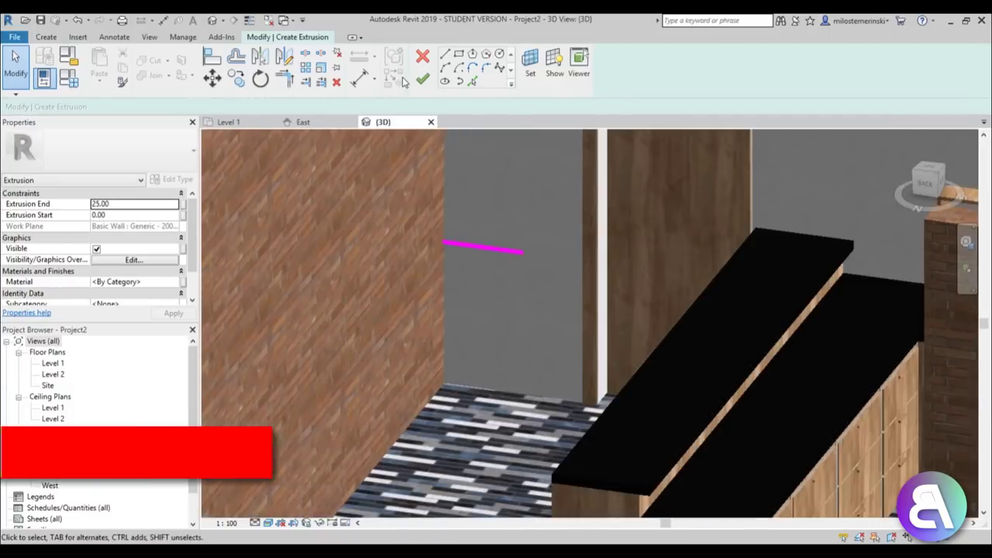
- Place an aligned dimension between the bottom edge of the grey wall and the sketched line
{"action": "key", "text": "d"}
{"action": "key", "text": "i"}
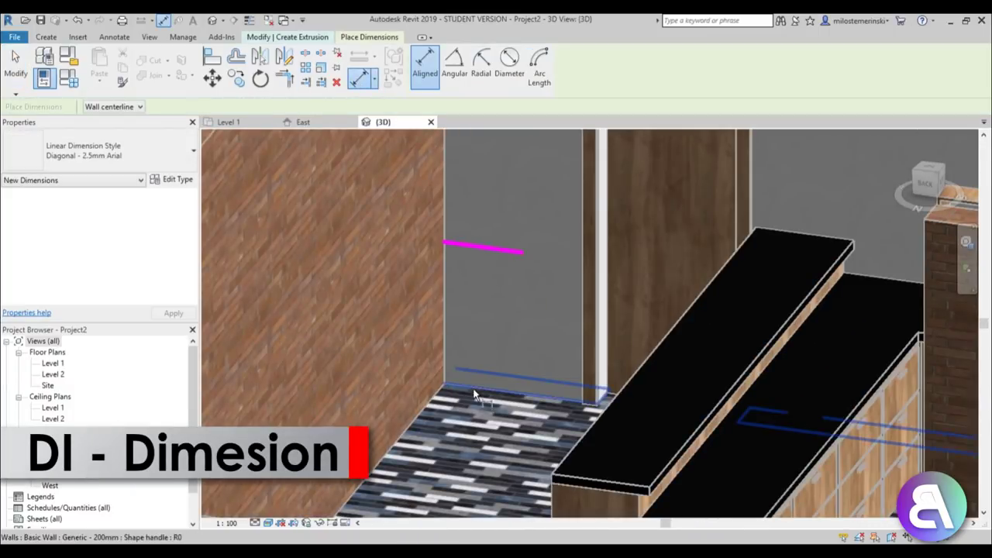
{"action": "left_click", "coordinate": [493, 245]}
{"action": "left_click", "coordinate": [572, 303]}
{"action": "key", "text": "Escape"}
{"action": "key", "text": "Escape"}
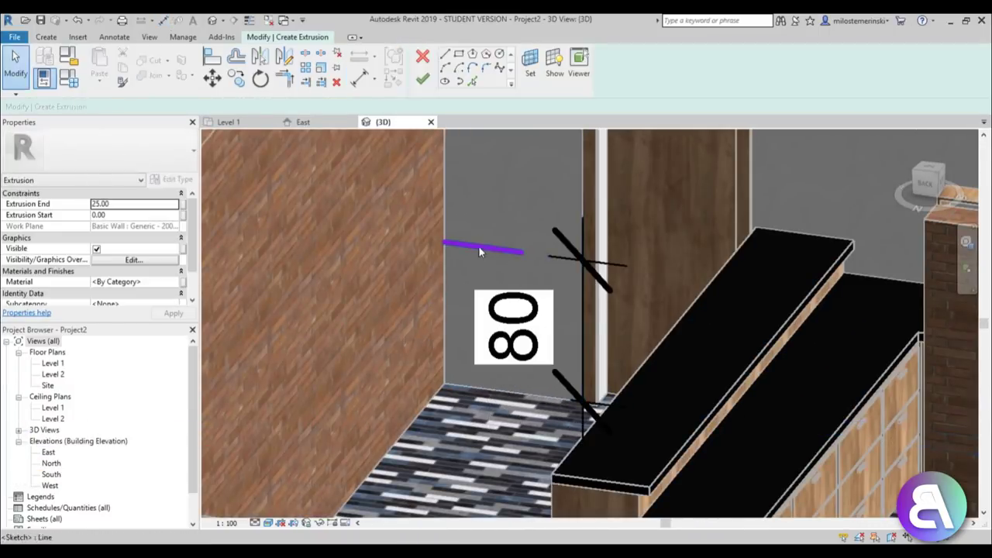
- Set the sketched line's height above the floor to 130 cm, then delete the dimension
{"action": "left_click", "coordinate": [478, 246]}
{"action": "left_click", "coordinate": [545, 327]}
{"action": "type", "text": "130"}
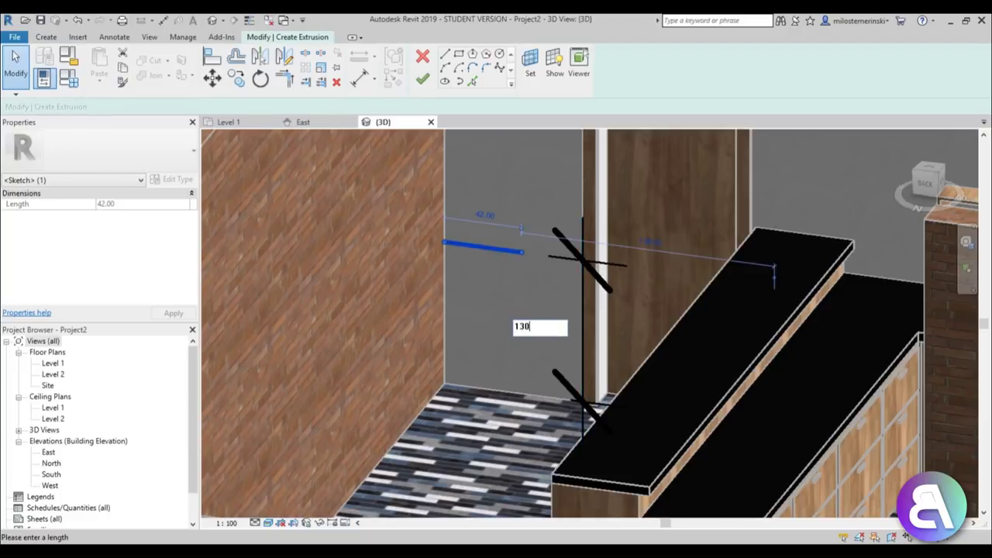
{"action": "key", "text": "Return"}
{"action": "left_click", "coordinate": [466, 272]}
{"action": "scroll", "coordinate": [482, 261], "scroll_direction": "down", "scroll_amount": 3}
{"action": "middle_click_drag", "start_coordinate": [482, 262], "coordinate": [496, 287]}
{"action": "scroll", "coordinate": [497, 289], "scroll_direction": "up", "scroll_amount": 3}
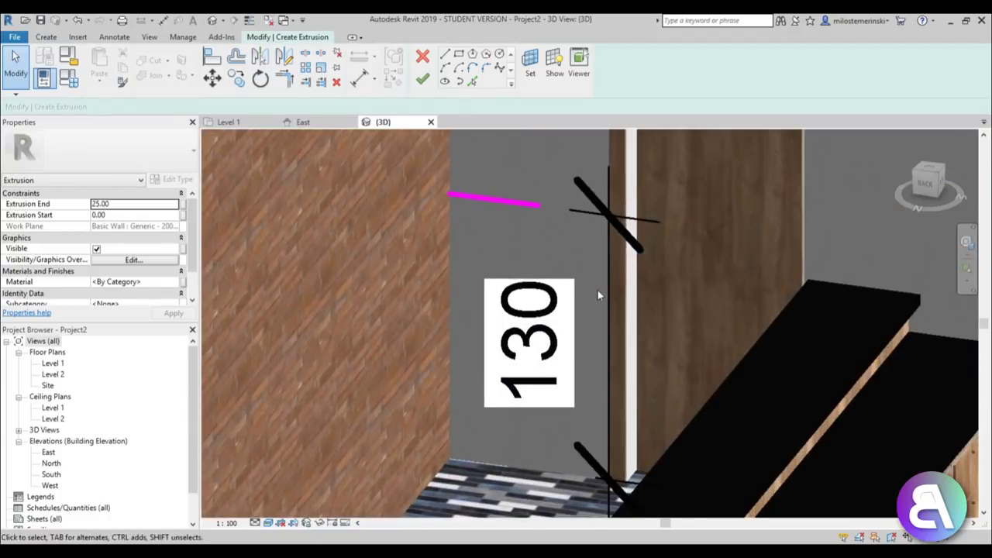
{"action": "left_click", "coordinate": [589, 283]}
{"action": "key", "text": "Delete"}
{"action": "scroll", "coordinate": [511, 203], "scroll_direction": "up", "scroll_amount": 1}
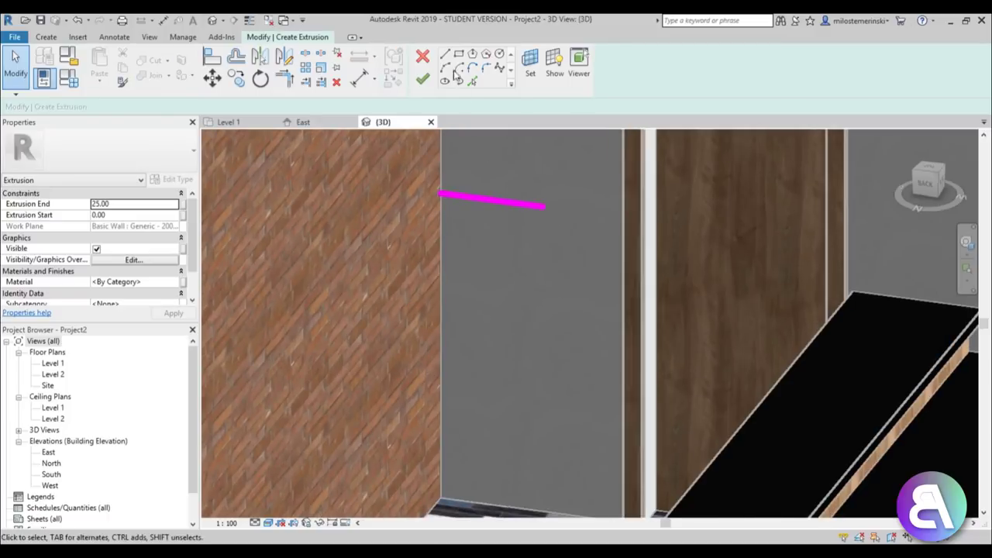
- Sketch the remaining three sides below the line to close a rectangle about 6 cm high against the brick wall
{"action": "key", "text": "l"}
{"action": "key", "text": "i"}
{"action": "scroll", "coordinate": [511, 194], "scroll_direction": "up", "scroll_amount": 2}
{"action": "left_click", "coordinate": [550, 204]}
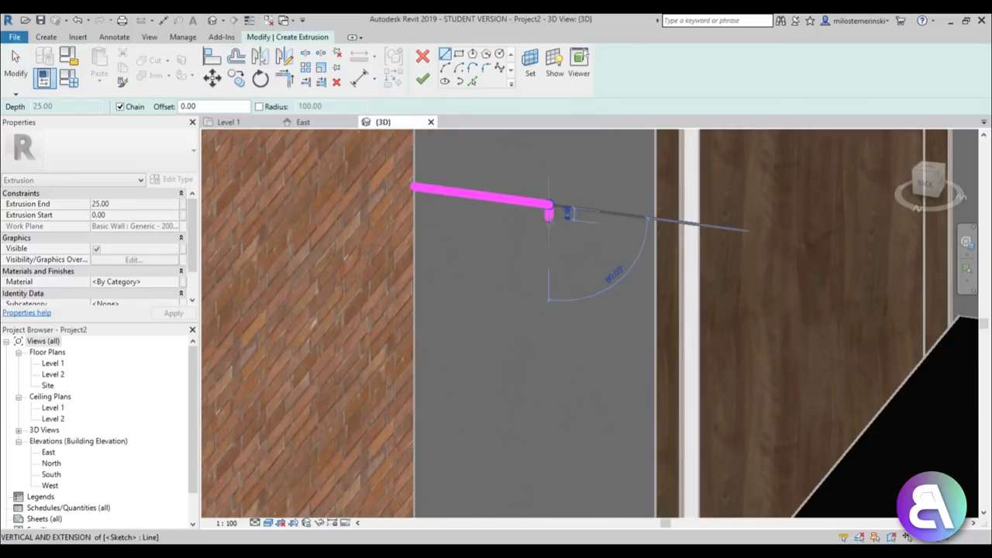
{"action": "left_click", "coordinate": [549, 224]}
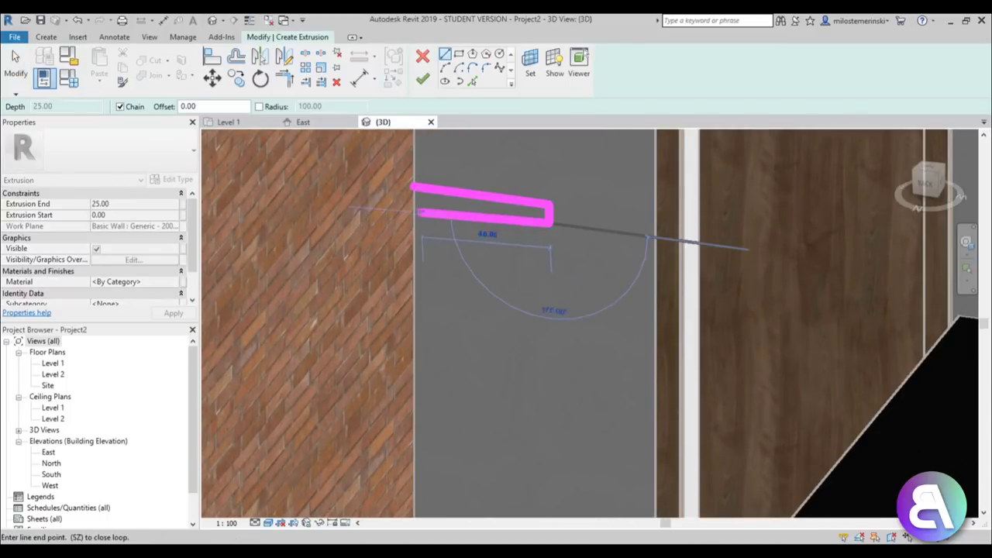
{"action": "left_click", "coordinate": [414, 208]}
{"action": "key", "text": "Escape"}
{"action": "key", "text": "Escape"}
{"action": "scroll", "coordinate": [524, 223], "scroll_direction": "up", "scroll_amount": 2}
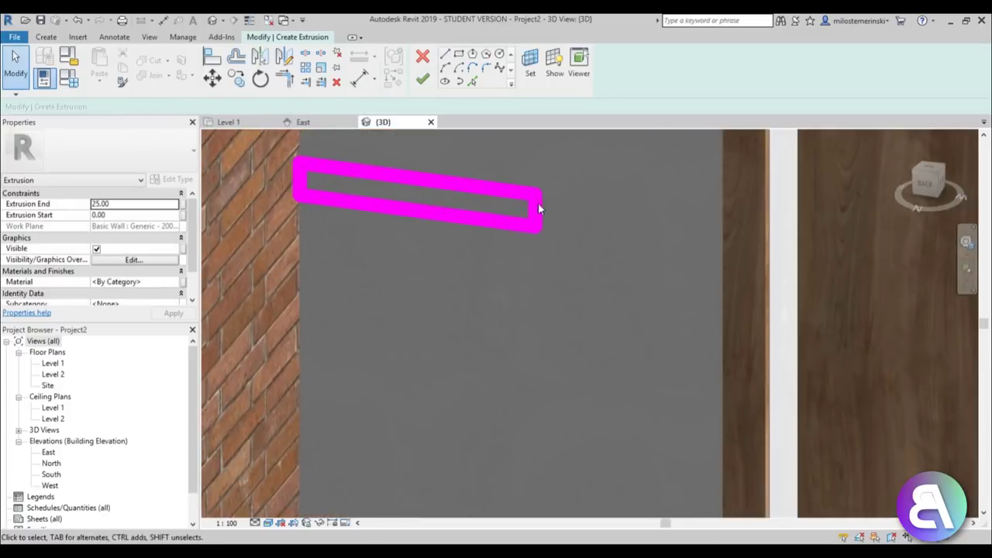
{"action": "left_click", "coordinate": [511, 223]}
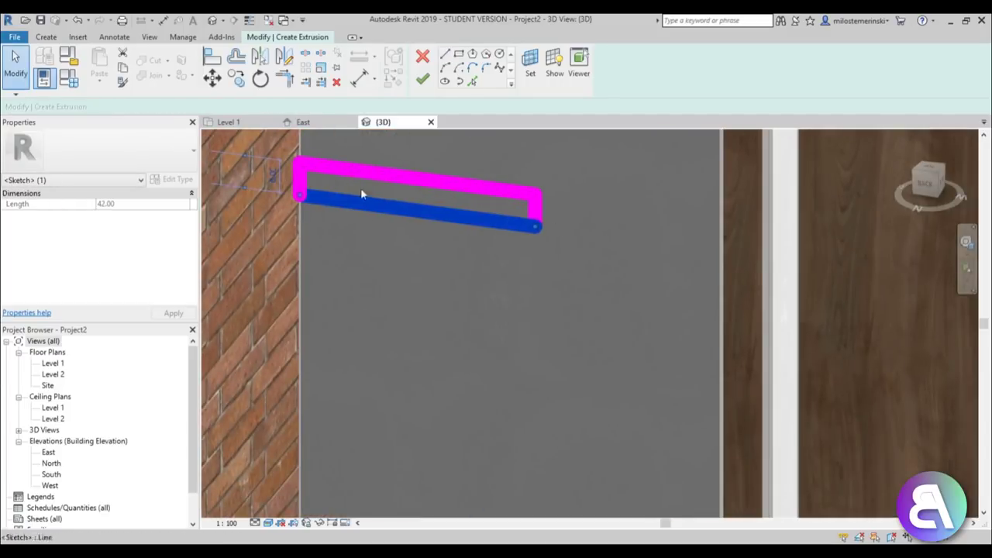
{"action": "left_click", "coordinate": [253, 176]}
{"action": "key", "text": "Escape"}
{"action": "key", "text": "Escape"}
{"action": "scroll", "coordinate": [488, 221], "scroll_direction": "down", "scroll_amount": 2}
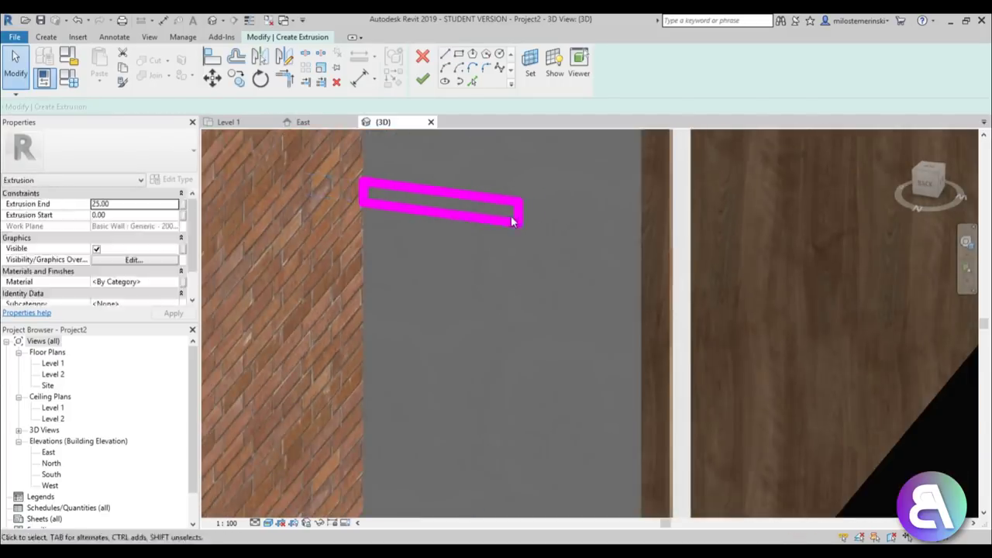
- Set the rectangle's width out from the brick wall to 40 cm and finish the extrusion sketch
{"action": "left_click", "coordinate": [517, 214]}
{"action": "type", "text": "40"}
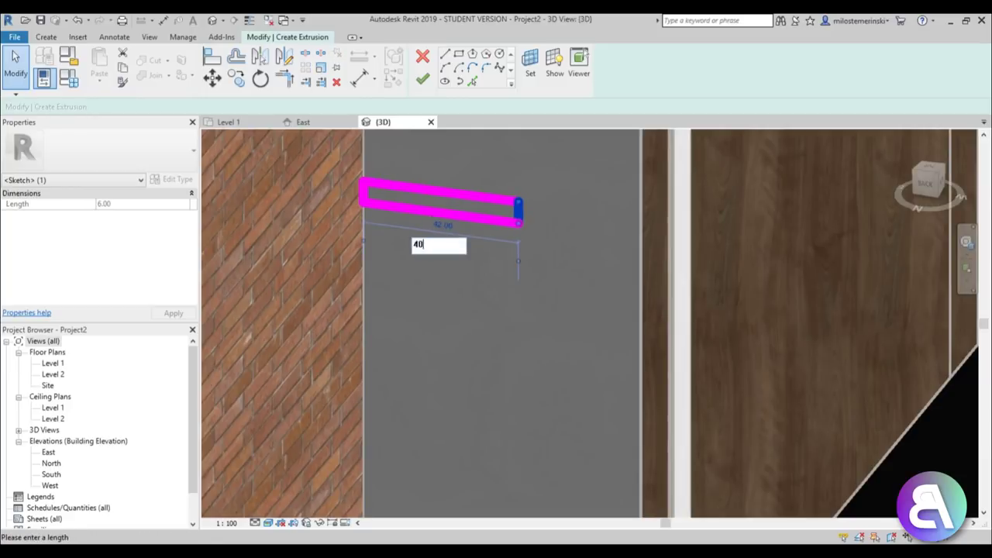
{"action": "key", "text": "Return"}
{"action": "left_click", "coordinate": [593, 209]}
{"action": "left_click", "coordinate": [423, 81]}
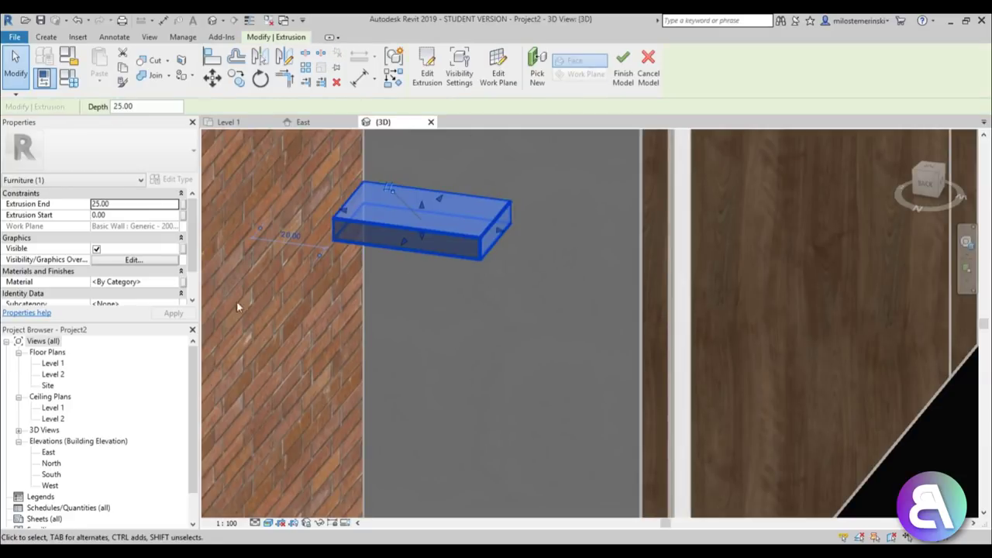
- Find Birch in the project materials and assign it to the new shelf extrusion
{"action": "left_click", "coordinate": [136, 282]}
{"action": "left_click", "coordinate": [177, 282]}
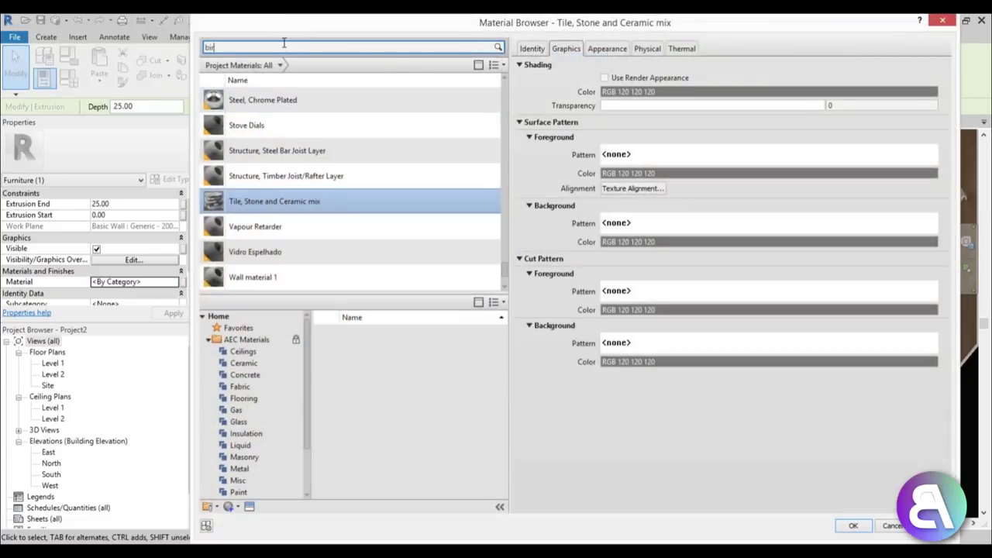
{"action": "left_click", "coordinate": [284, 43]}
{"action": "type", "text": "bir"}
{"action": "left_click", "coordinate": [295, 116]}
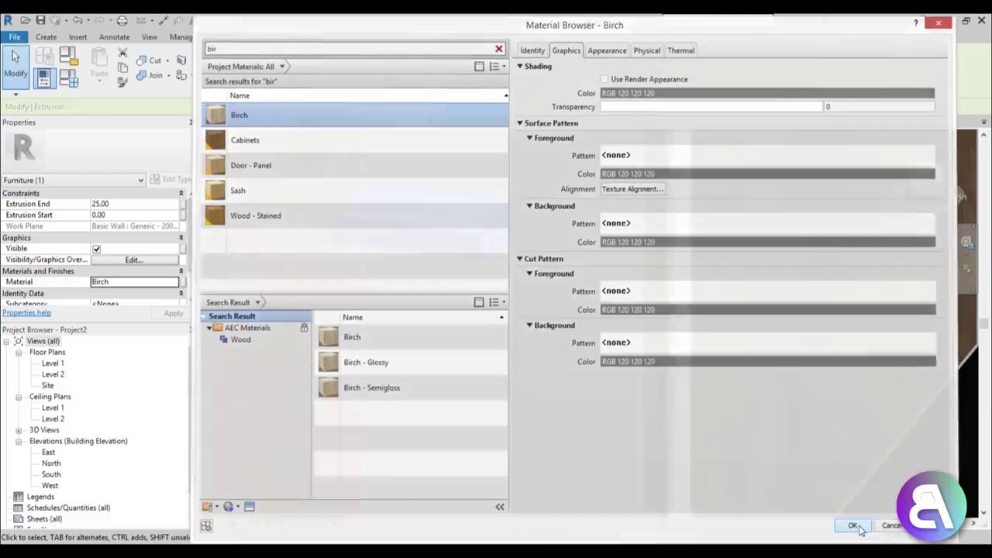
{"action": "left_click", "coordinate": [852, 525]}
- Stretch the birch shelf along the long brick wall to near the glass front, then deselect it
{"action": "middle_click_drag", "start_coordinate": [481, 310], "coordinate": [764, 250], "text": "shift"}
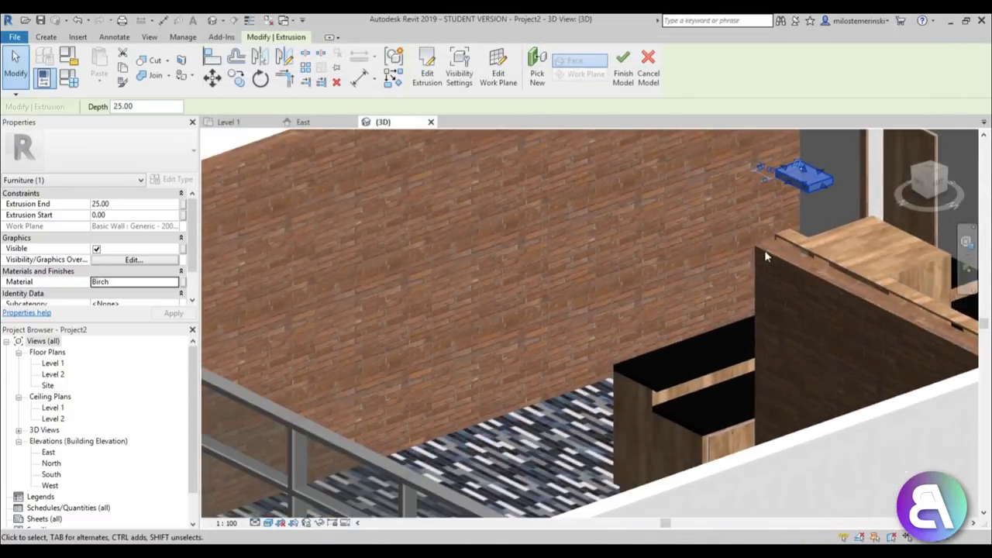
{"action": "left_click_drag", "start_coordinate": [782, 204], "coordinate": [287, 376]}
{"action": "middle_click_drag", "start_coordinate": [570, 400], "coordinate": [733, 283]}
{"action": "scroll", "coordinate": [733, 282], "scroll_direction": "up", "scroll_amount": 3}
{"action": "left_click_drag", "start_coordinate": [692, 248], "coordinate": [549, 314]}
{"action": "middle_click_drag", "start_coordinate": [550, 314], "coordinate": [393, 510], "text": "shift"}
{"action": "left_click", "coordinate": [393, 293]}
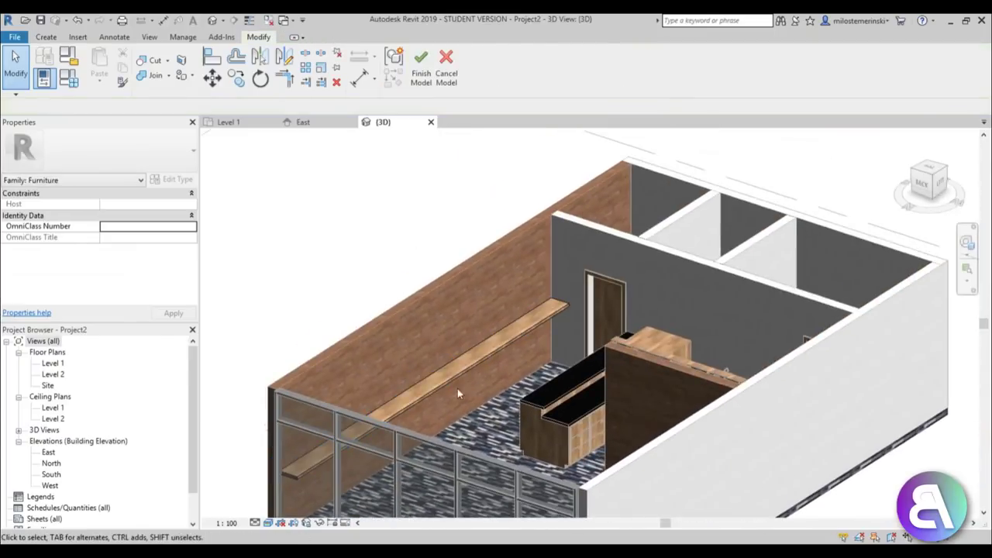
- Start another extrusion with the brick face of the kitchen partition wall as its work plane
{"action": "middle_click_drag", "start_coordinate": [458, 388], "coordinate": [515, 334], "text": "shift"}
{"action": "middle_click_drag", "start_coordinate": [515, 333], "coordinate": [527, 362], "text": "shift"}
{"action": "scroll", "coordinate": [453, 290], "scroll_direction": "up", "scroll_amount": 3}
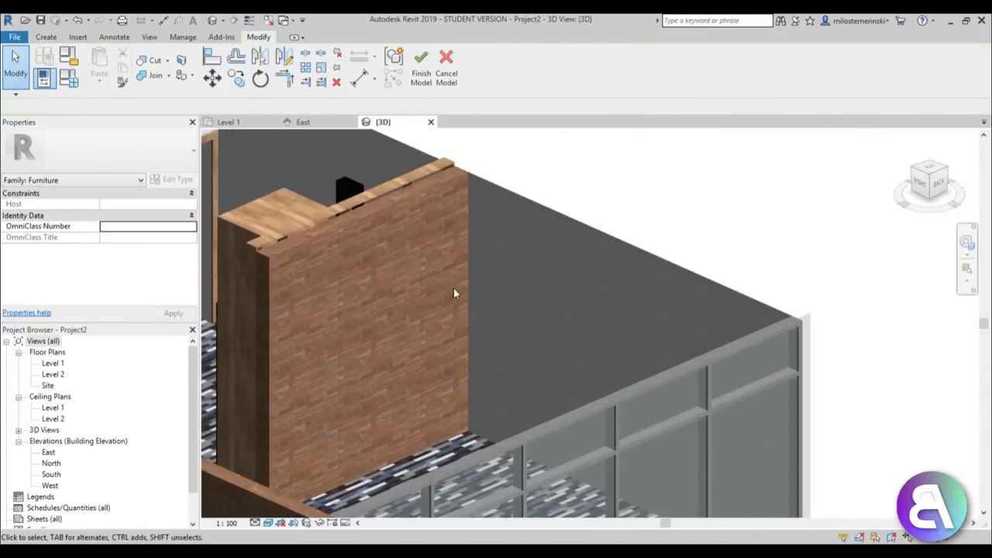
{"action": "left_click", "coordinate": [59, 37]}
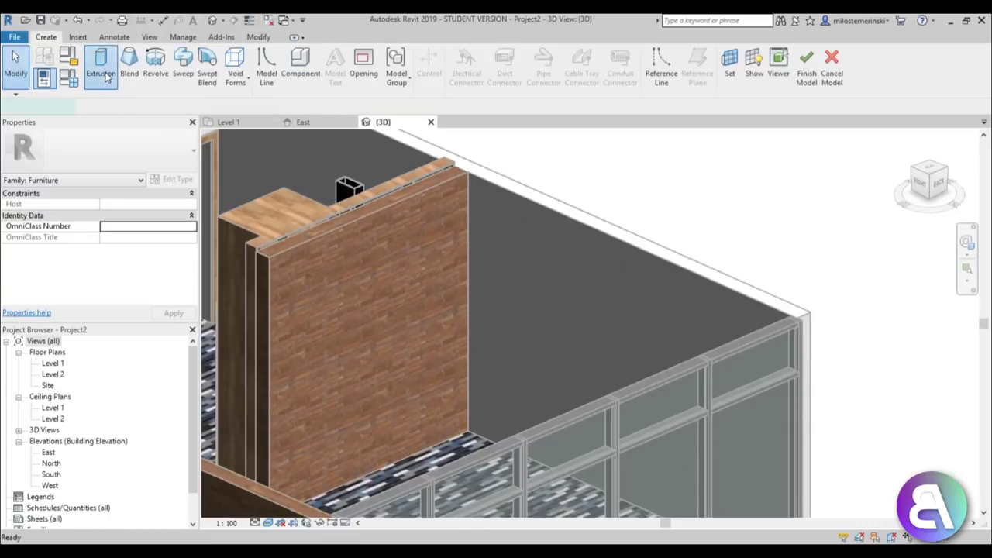
{"action": "left_click", "coordinate": [100, 66]}
{"action": "left_click", "coordinate": [532, 68]}
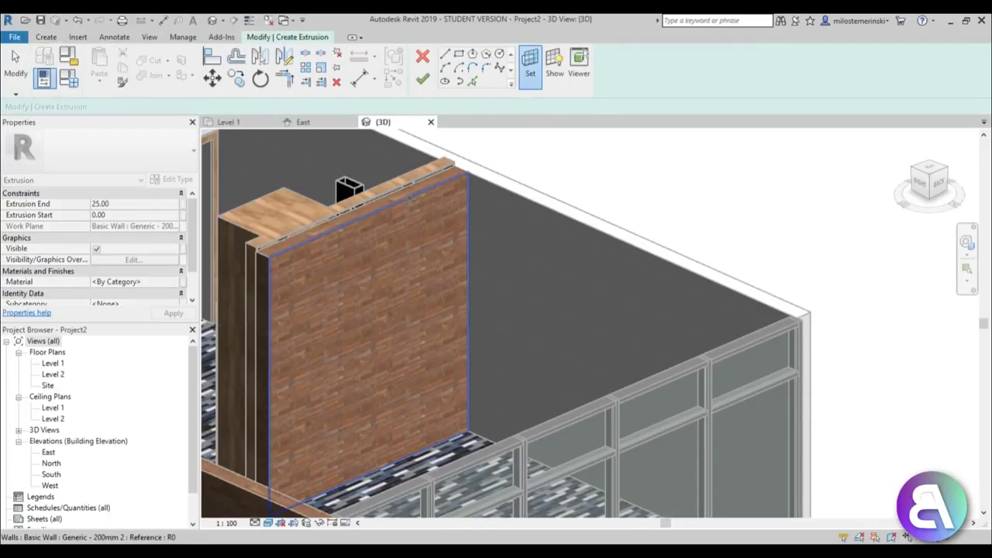
{"action": "left_click", "coordinate": [431, 241]}
- Sketch a horizontal line about 66 cm long on the partition's brick face, starting at the grey wall corner
{"action": "scroll", "coordinate": [456, 280], "scroll_direction": "up", "scroll_amount": 2}
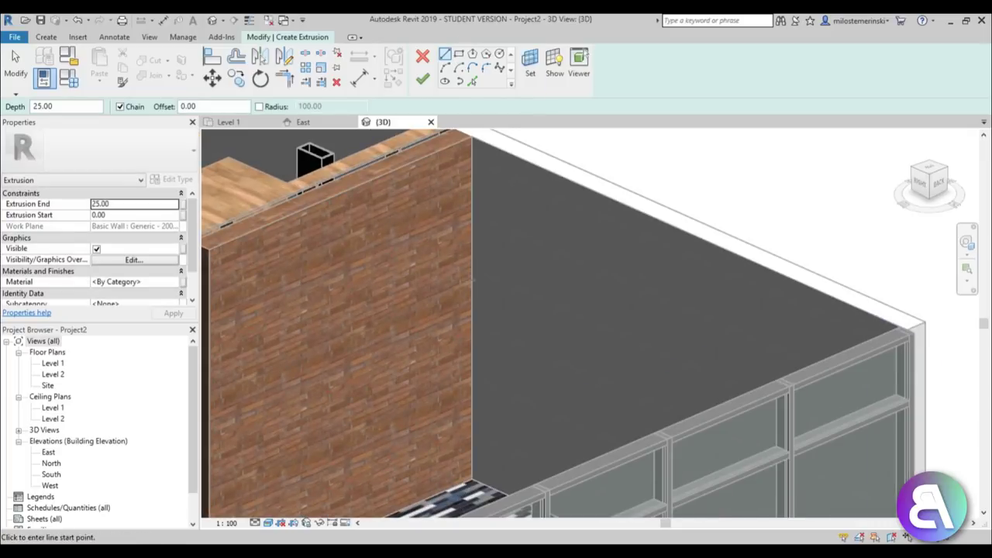
{"action": "left_click", "coordinate": [471, 282]}
{"action": "left_click", "coordinate": [413, 307]}
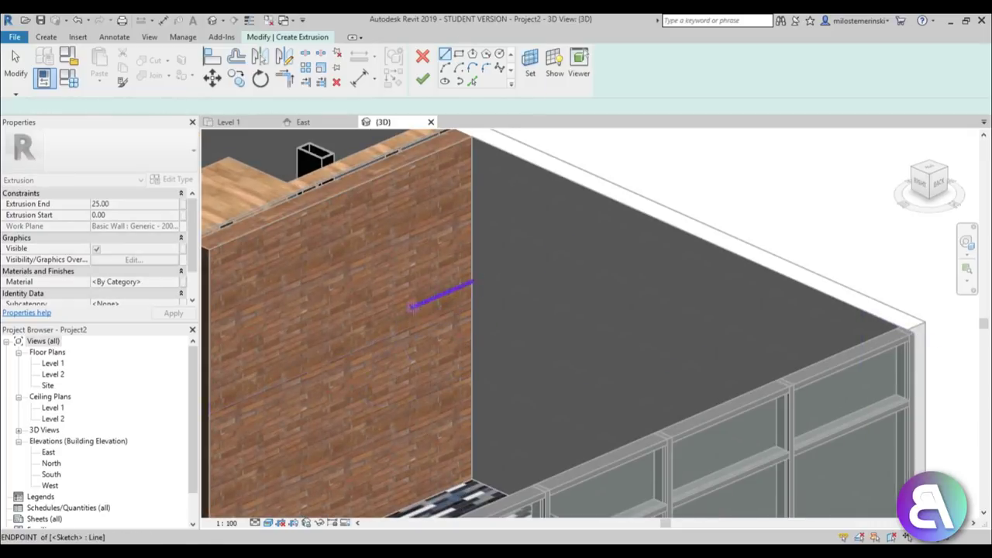
{"action": "key", "text": "Escape"}
{"action": "key", "text": "Escape"}
- Place an aligned dimension between the bottom edge of the brick partition and the sketched line
{"action": "left_click", "coordinate": [432, 301]}
{"action": "scroll", "coordinate": [476, 330], "scroll_direction": "down", "scroll_amount": 1}
{"action": "middle_click_drag", "start_coordinate": [476, 330], "coordinate": [506, 239]}
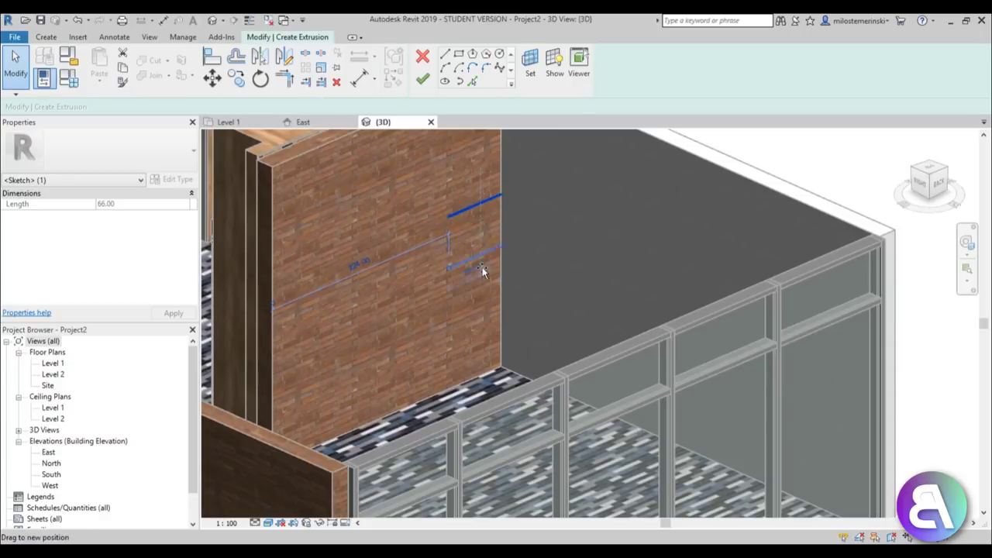
{"action": "scroll", "coordinate": [505, 264], "scroll_direction": "up", "scroll_amount": 3}
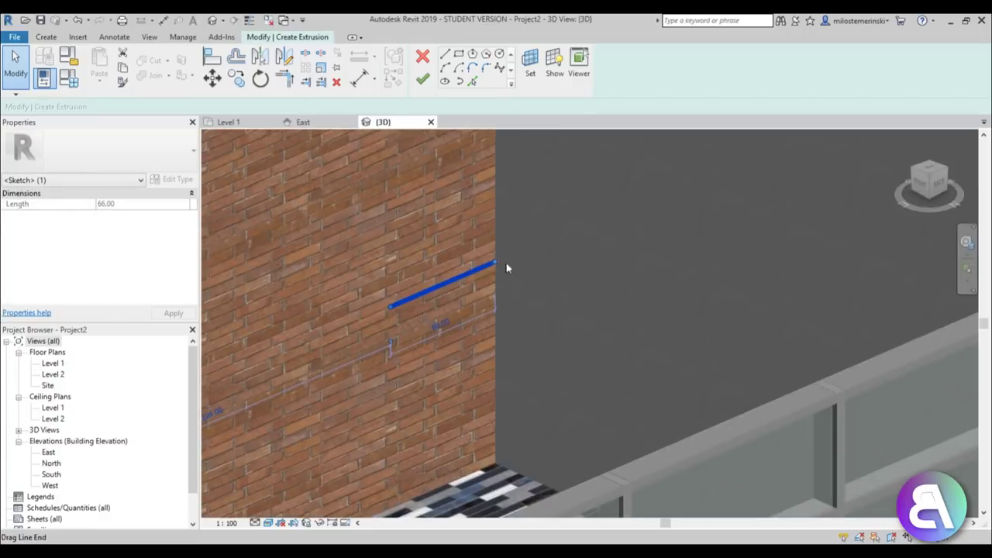
{"action": "left_click", "coordinate": [365, 87]}
{"action": "left_click", "coordinate": [471, 474]}
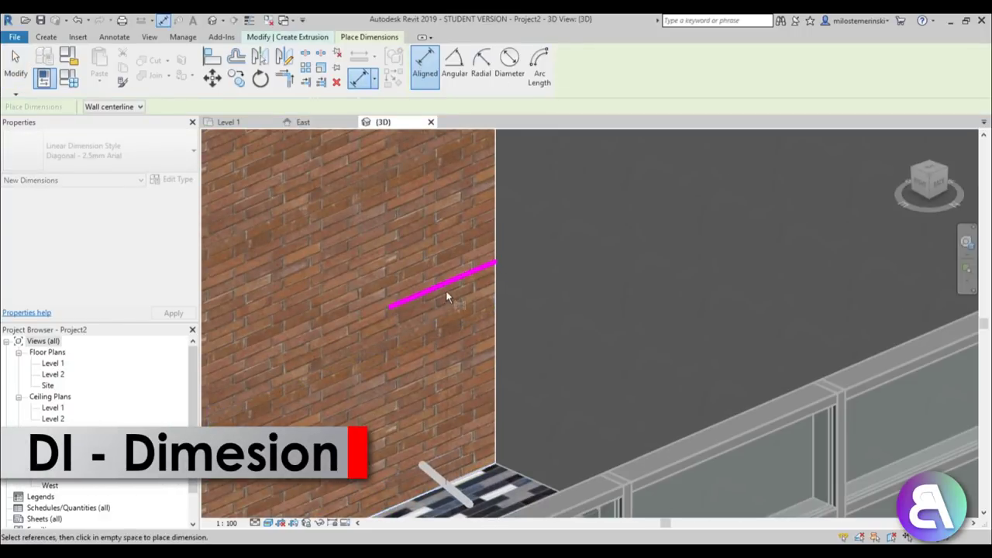
{"action": "left_click", "coordinate": [443, 289]}
{"action": "left_click", "coordinate": [308, 393]}
{"action": "key", "text": "Escape"}
{"action": "key", "text": "Escape"}
- Set the sketched line's height above the floor to 130 cm
{"action": "left_click", "coordinate": [411, 309]}
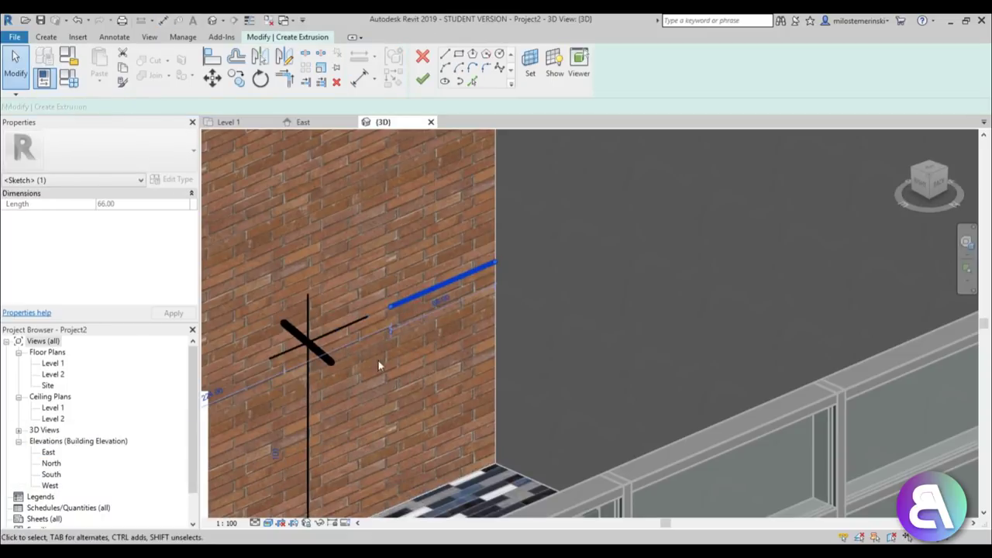
{"action": "type", "text": "130"}
{"action": "key", "text": "Return"}
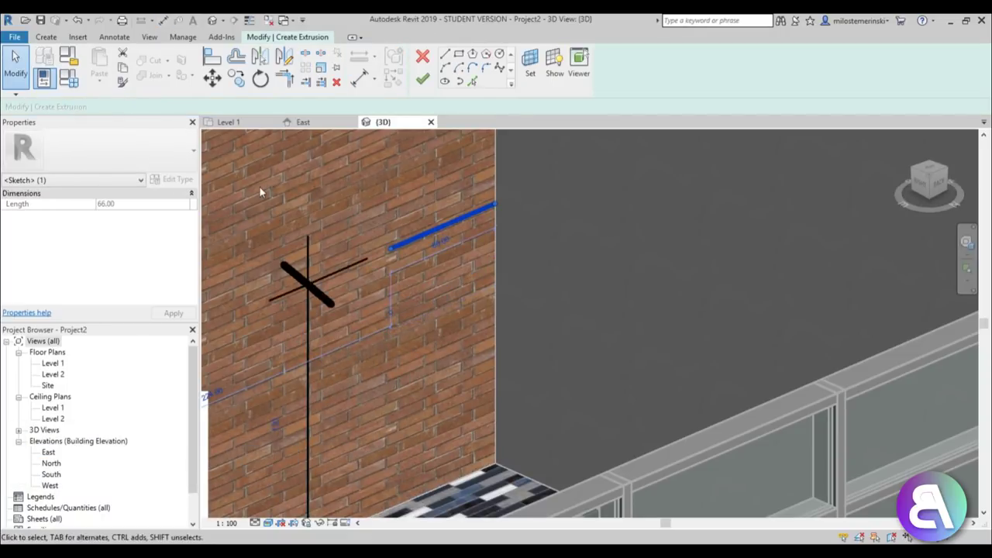
{"action": "left_click", "coordinate": [260, 190]}
- Sketch the remaining three sides below the line, with a lower edge about 42 cm long from the grey wall corner
{"action": "left_click", "coordinate": [447, 56]}
{"action": "scroll", "coordinate": [457, 212], "scroll_direction": "up", "scroll_amount": 2}
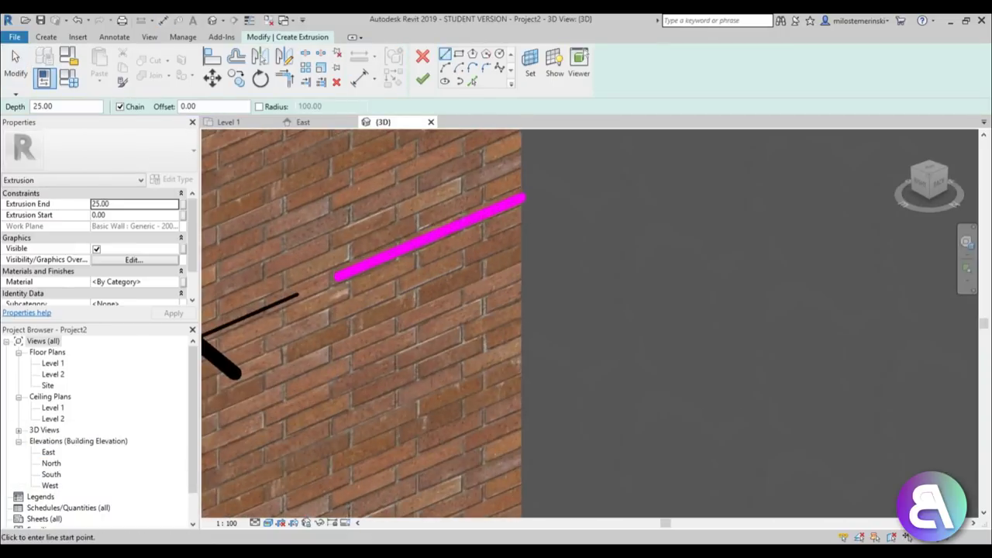
{"action": "left_click", "coordinate": [523, 199]}
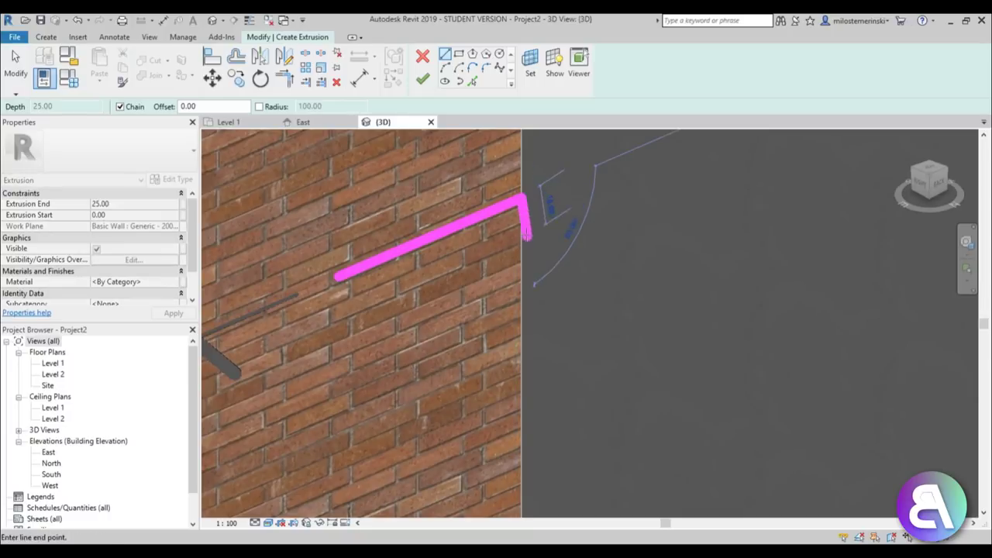
{"action": "left_click", "coordinate": [521, 220]}
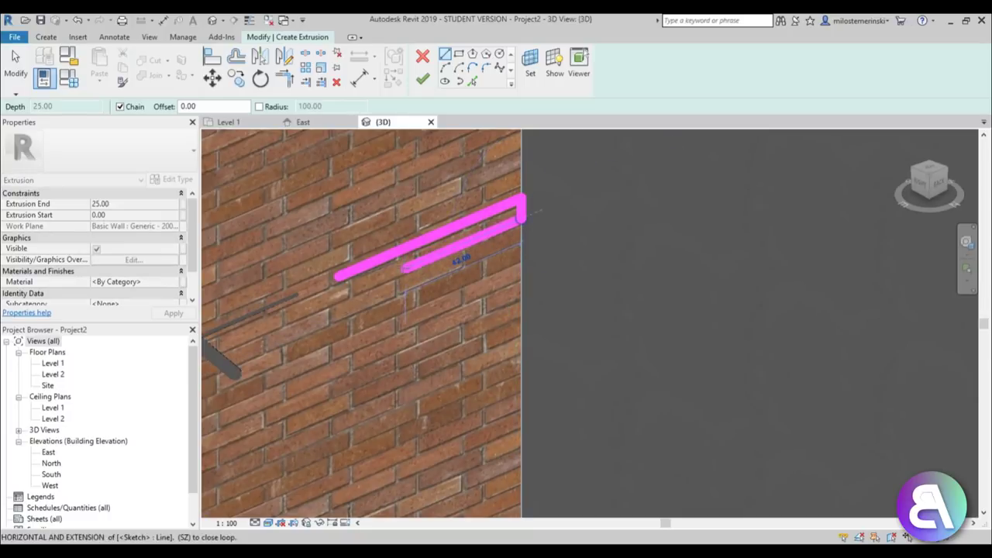
{"action": "left_click", "coordinate": [404, 268]}
{"action": "left_click", "coordinate": [403, 249]}
{"action": "key", "text": "Escape"}
{"action": "key", "text": "Escape"}
- Trim the overhanging part of the upper line to the short closing side so the rectangle forms a closed loop
{"action": "key", "text": "t"}
{"action": "key", "text": "r"}
{"action": "scroll", "coordinate": [408, 259], "scroll_direction": "up", "scroll_amount": 1}
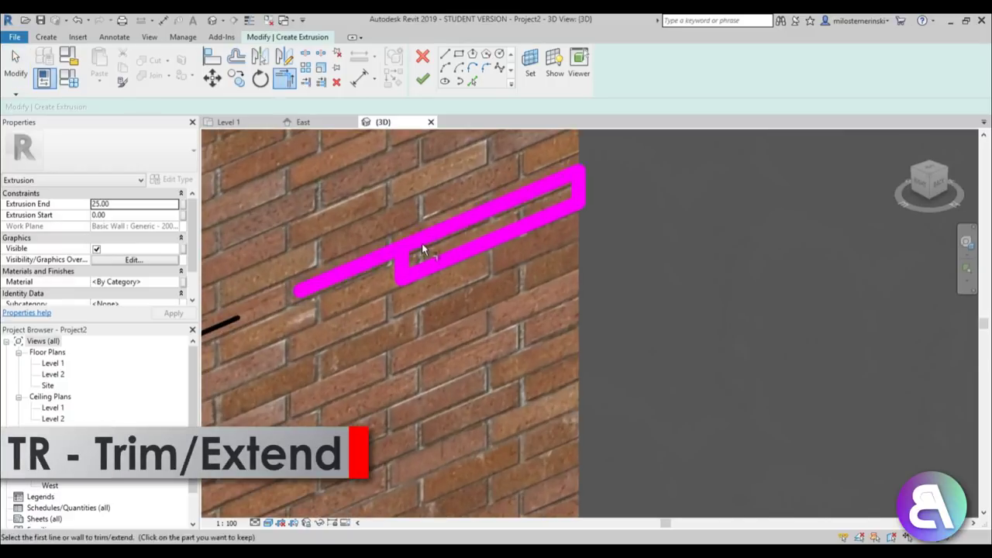
{"action": "left_click", "coordinate": [405, 265]}
{"action": "left_click", "coordinate": [421, 236]}
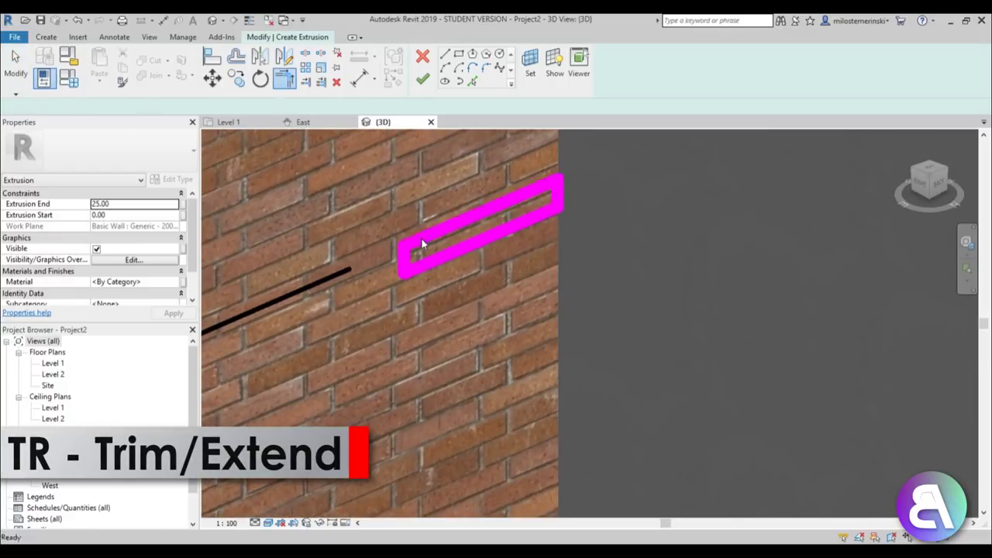
{"action": "key", "text": "Escape"}
{"action": "key", "text": "Escape"}
- Check the rectangle's height using its lower edge
{"action": "left_click", "coordinate": [430, 259]}
{"action": "scroll", "coordinate": [384, 262], "scroll_direction": "up", "scroll_amount": 2}
{"action": "left_click", "coordinate": [383, 267]}
{"action": "key", "text": "Escape"}
{"action": "key", "text": "Escape"}
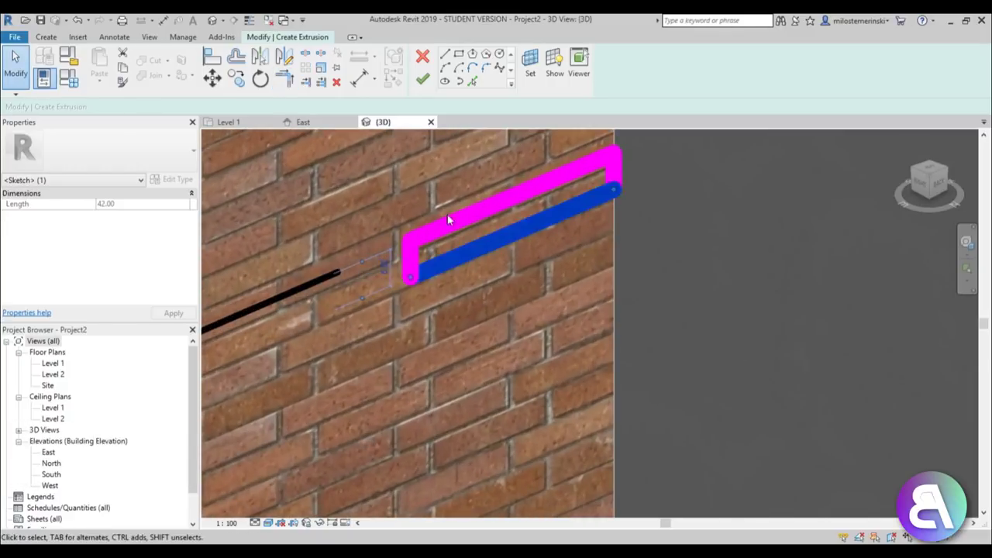
{"action": "scroll", "coordinate": [504, 221], "scroll_direction": "down", "scroll_amount": 4}
{"action": "scroll", "coordinate": [505, 223], "scroll_direction": "up", "scroll_amount": 3}
{"action": "scroll", "coordinate": [473, 207], "scroll_direction": "down", "scroll_amount": 3}
- Delete the height dimension beside the rectangle and finish the extrusion sketch
{"action": "left_click", "coordinate": [389, 240]}
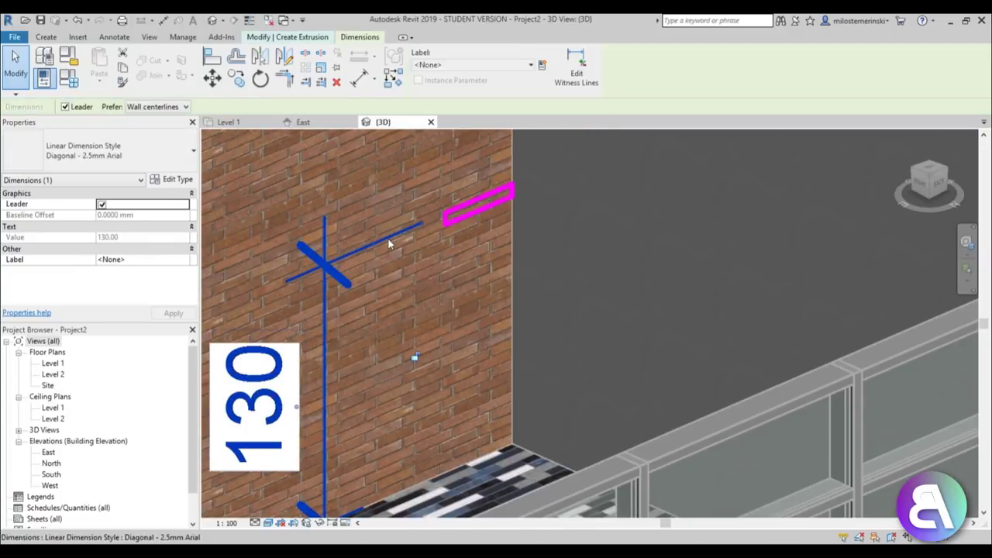
{"action": "key", "text": "Delete"}
{"action": "scroll", "coordinate": [472, 185], "scroll_direction": "down", "scroll_amount": 3}
{"action": "left_click", "coordinate": [422, 78]}
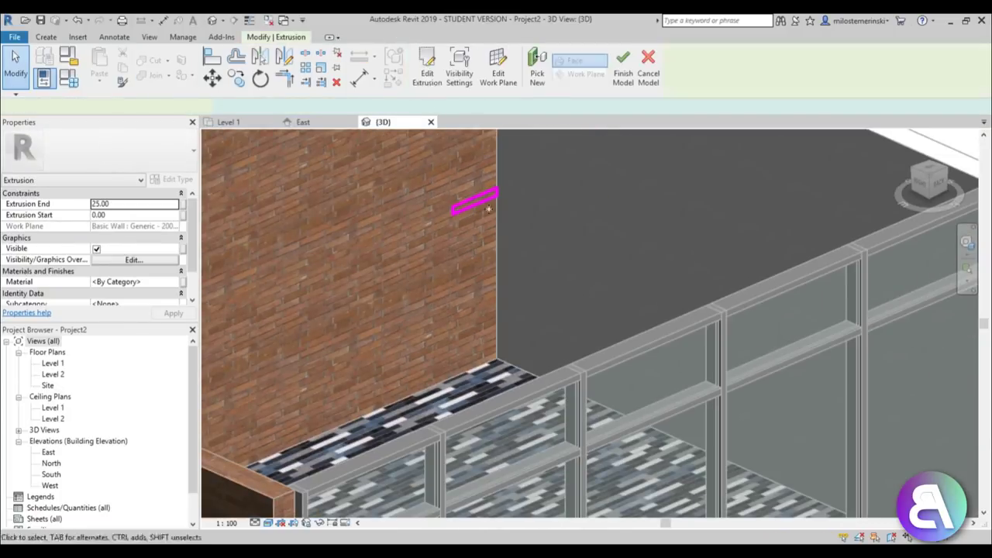
- Assign the Birch material to the second shelf extrusion
{"action": "scroll", "coordinate": [506, 219], "scroll_direction": "up", "scroll_amount": 3}
{"action": "left_click", "coordinate": [175, 284]}
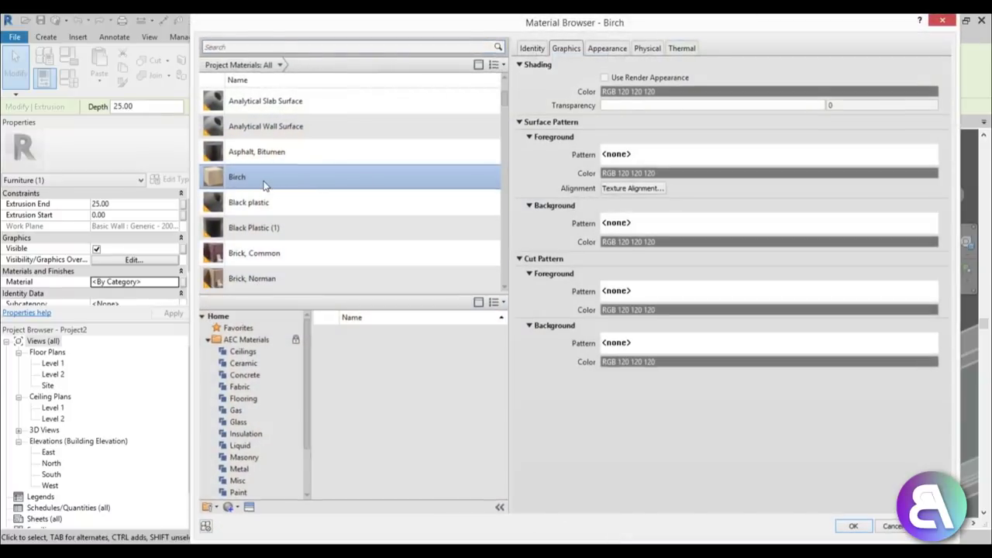
{"action": "double_click", "coordinate": [265, 184]}
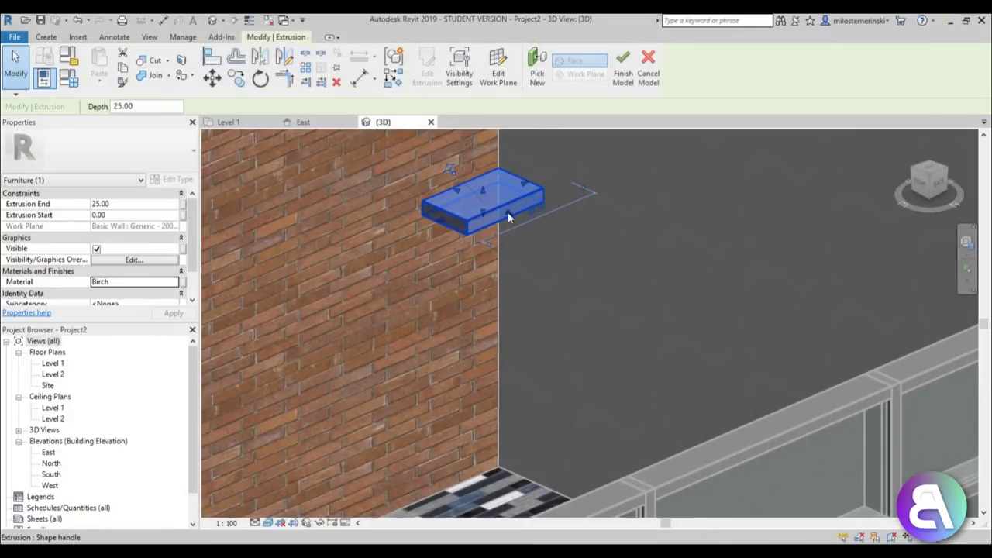
- Stretch the second shelf along the grey side wall from the brick partition to the glass front
{"action": "left_click_drag", "start_coordinate": [508, 217], "coordinate": [843, 410]}
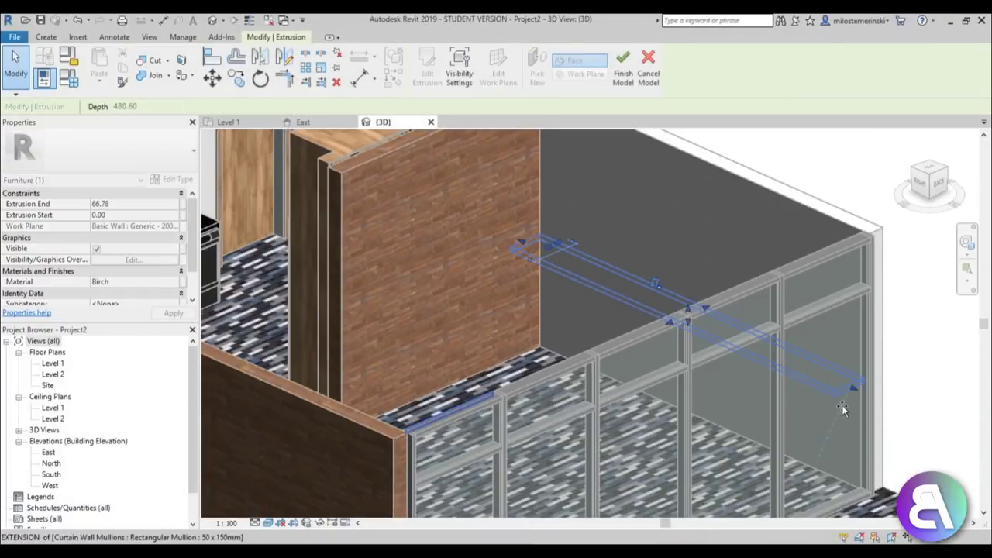
{"action": "left_click", "coordinate": [628, 218]}
{"action": "middle_click_drag", "start_coordinate": [663, 250], "coordinate": [891, 434], "text": "shift"}
- Finish the in-place furniture model containing the two shelves
{"action": "left_click", "coordinate": [421, 65]}
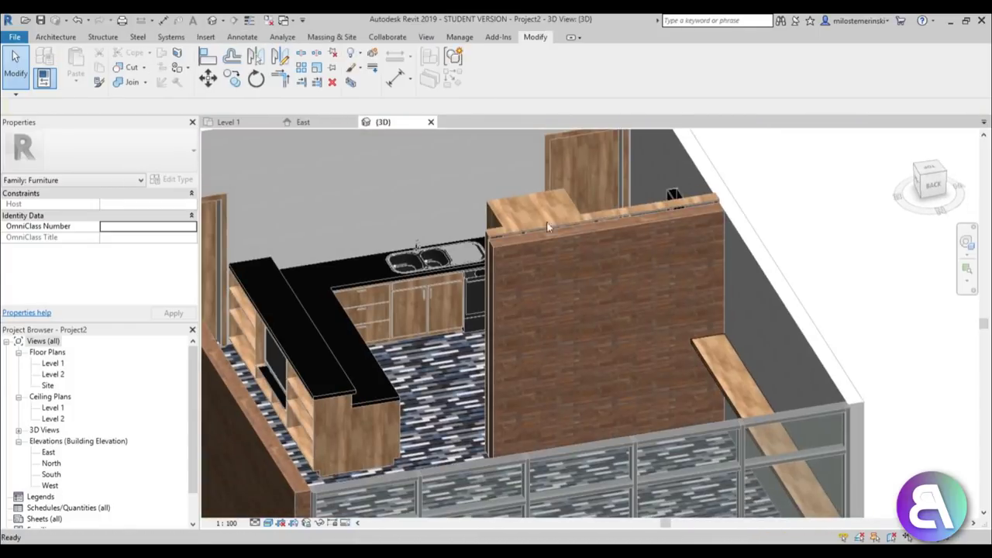
{"action": "scroll", "coordinate": [633, 283], "scroll_direction": "down", "scroll_amount": 5}
{"action": "middle_click_drag", "start_coordinate": [632, 284], "coordinate": [532, 267], "text": "shift"}
{"action": "left_click", "coordinate": [590, 326]}
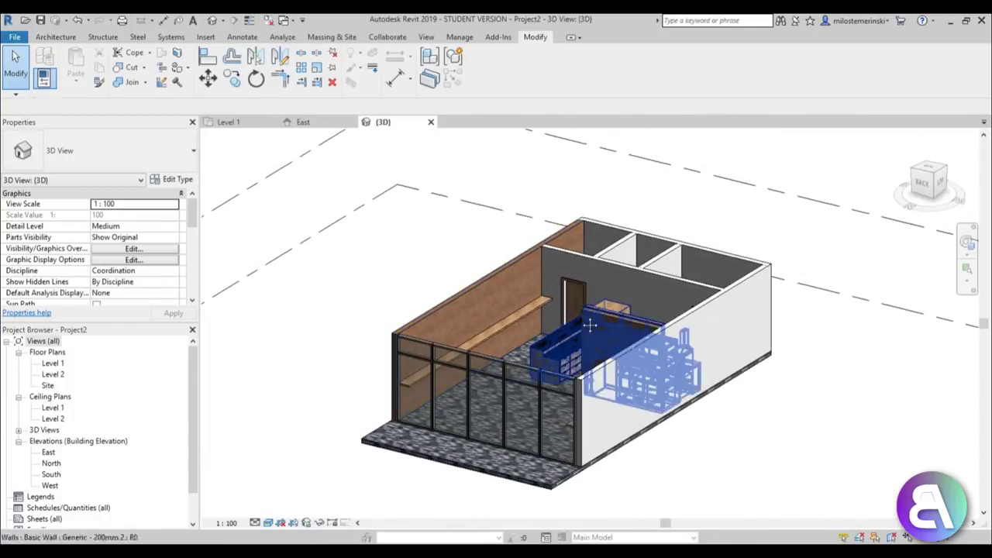
{"action": "middle_click_drag", "start_coordinate": [589, 325], "coordinate": [490, 280]}
{"action": "scroll", "coordinate": [489, 279], "scroll_direction": "up", "scroll_amount": 3}
- Load the Plant_8135 and Bar_StoolCocktail_19349 families from the desktop into the project
{"action": "left_click_drag", "start_coordinate": [431, 19], "coordinate": [545, 31]}
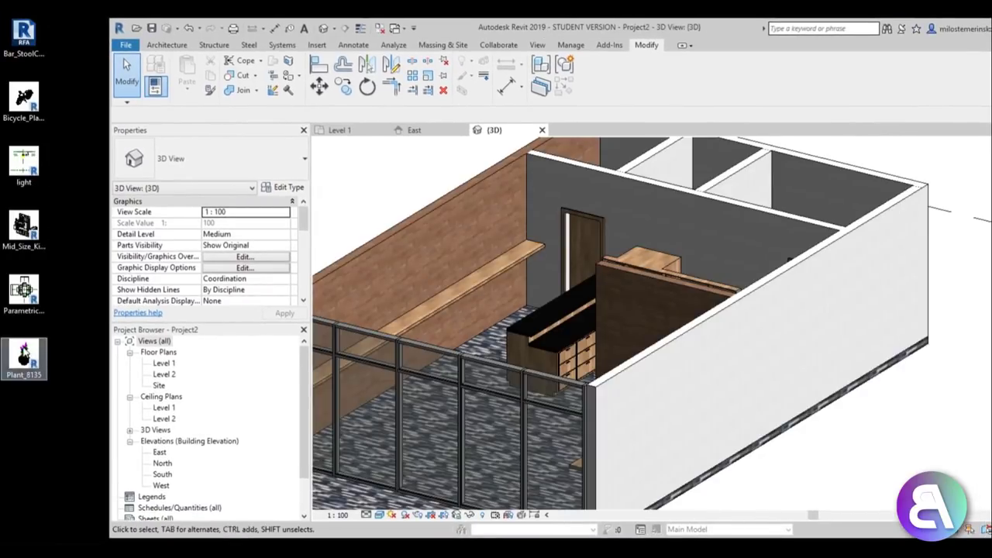
{"action": "left_click_drag", "start_coordinate": [423, 387], "coordinate": [455, 399]}
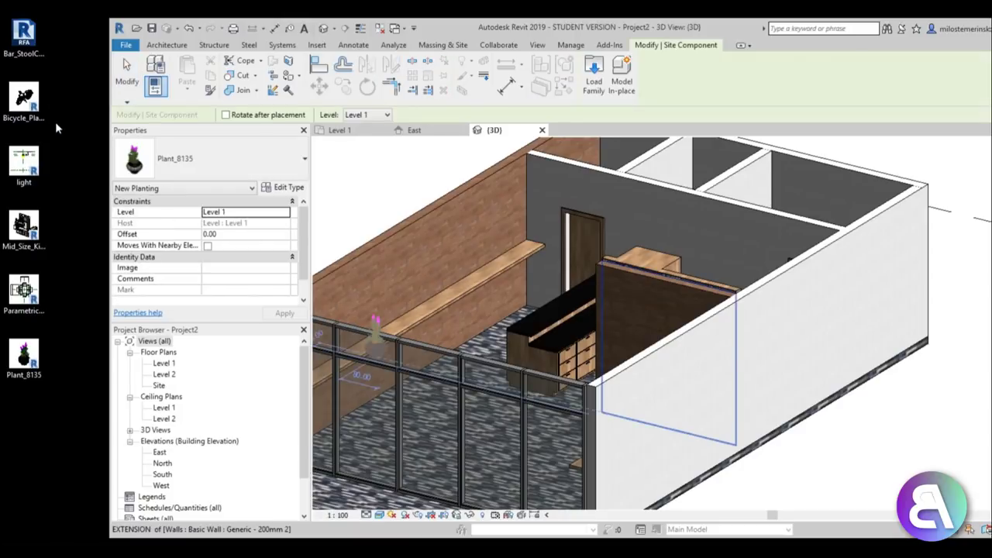
{"action": "left_click_drag", "start_coordinate": [498, 353], "coordinate": [496, 352]}
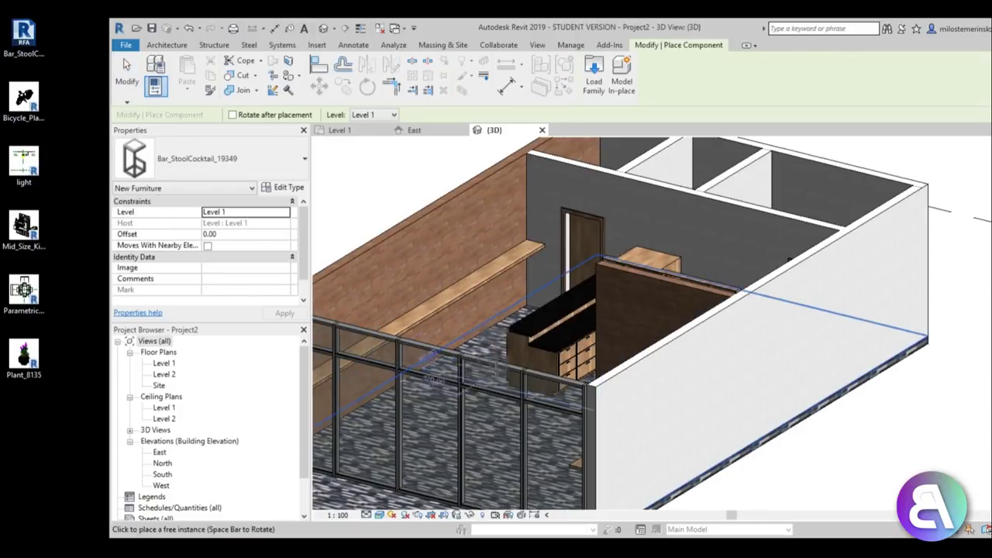
- Place one Bar_StoolCocktail_19349 stool on the floor between the long brick wall and the kitchen counter
{"action": "scroll", "coordinate": [485, 310], "scroll_direction": "up", "scroll_amount": 4}
{"action": "left_click", "coordinate": [484, 310]}
{"action": "key", "text": "Escape"}
{"action": "key", "text": "Escape"}
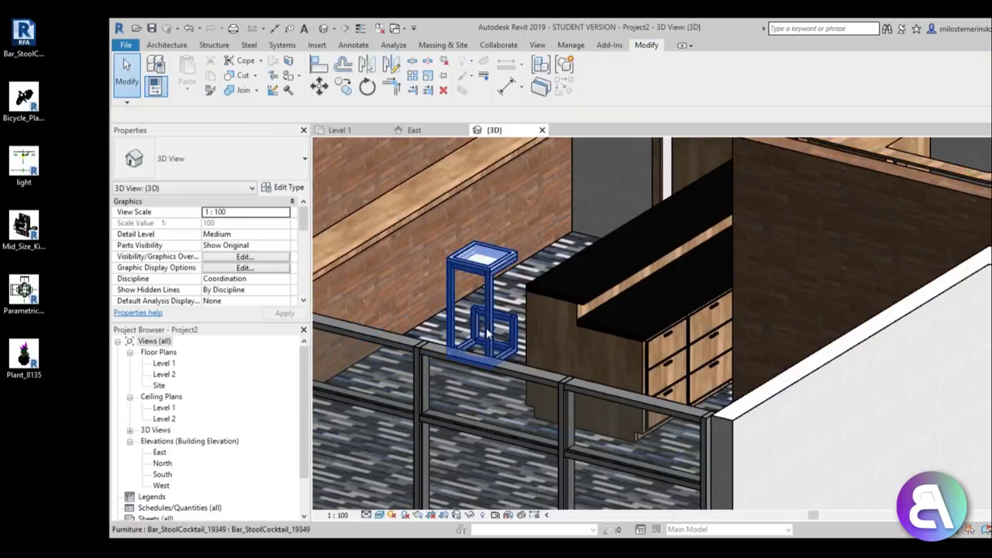
- Rotate the bar stool between the brick wall and the kitchen counter by 90 degrees
{"action": "left_click", "coordinate": [481, 294]}
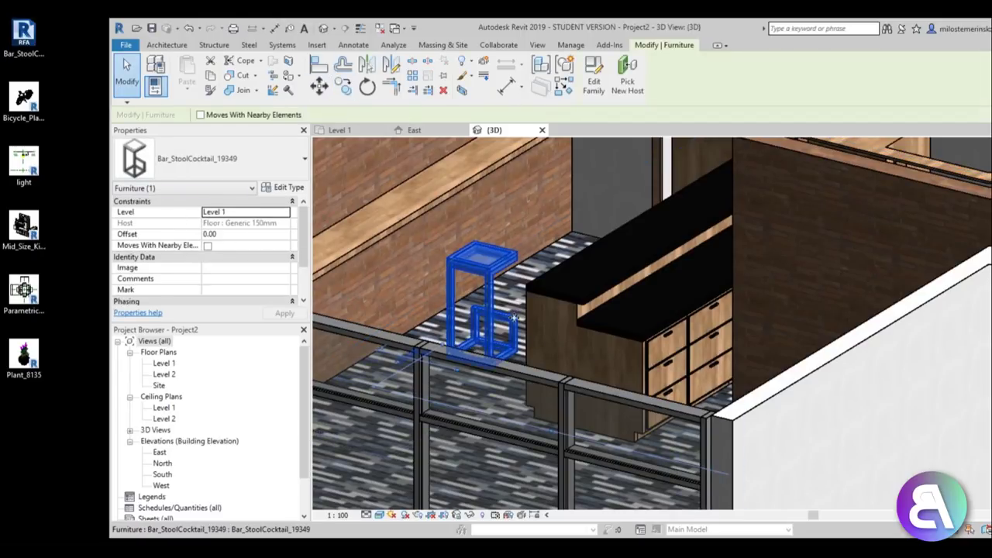
{"action": "scroll", "coordinate": [480, 306], "scroll_direction": "up", "scroll_amount": 3}
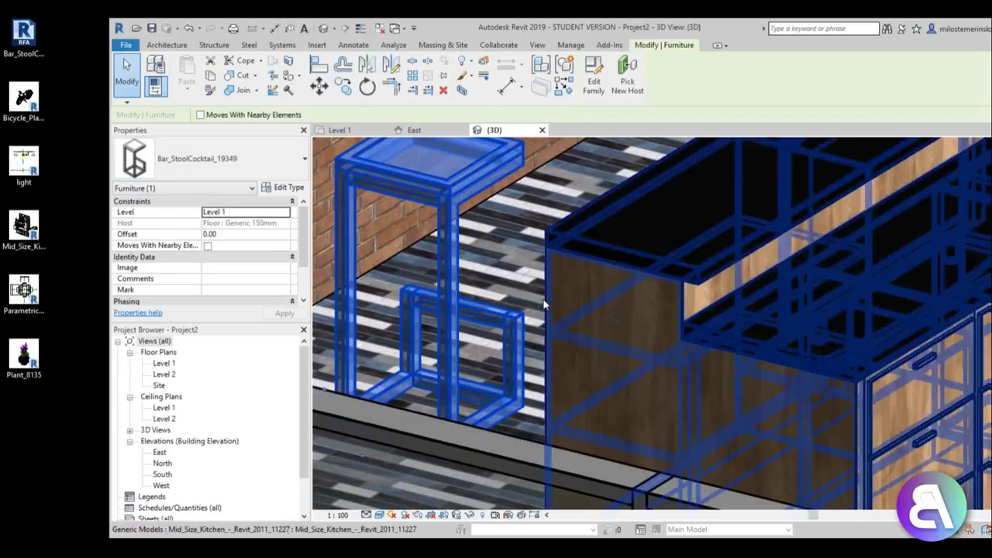
{"action": "key", "text": "r"}
{"action": "key", "text": "o"}
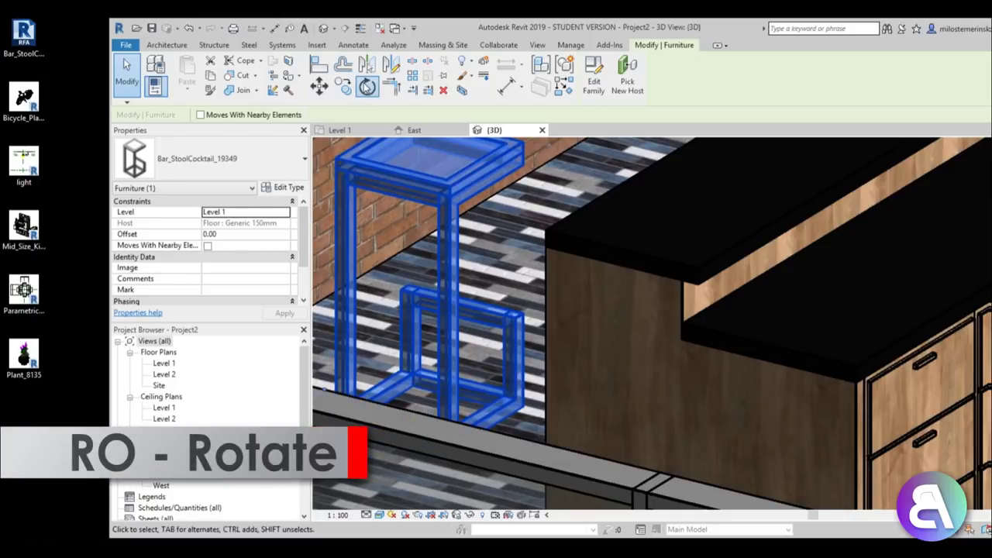
{"action": "left_click", "coordinate": [315, 113]}
{"action": "type", "text": "9"}
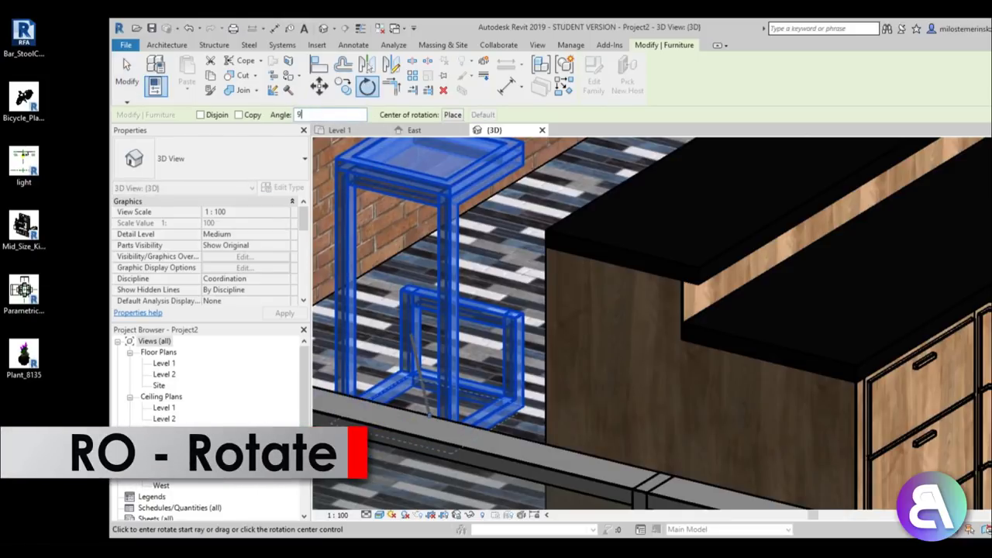
{"action": "type", "text": "0"}
{"action": "key", "text": "Return"}
- Move the rotated stool farther back along the aisle, beside the kitchen counter's outer side
{"action": "scroll", "coordinate": [458, 310], "scroll_direction": "down", "scroll_amount": 3}
{"action": "middle_click_drag", "start_coordinate": [498, 329], "coordinate": [628, 385]}
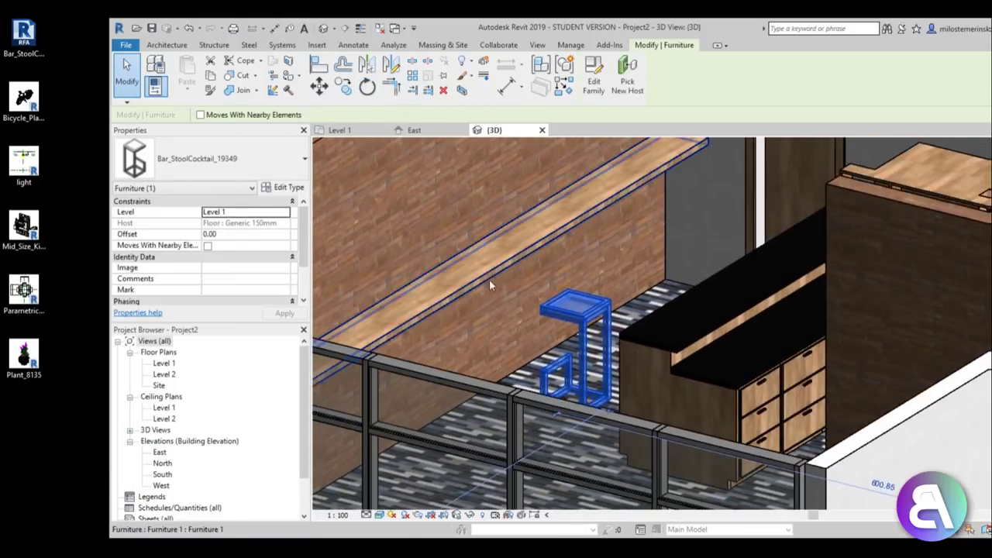
{"action": "left_click_drag", "start_coordinate": [555, 310], "coordinate": [662, 279]}
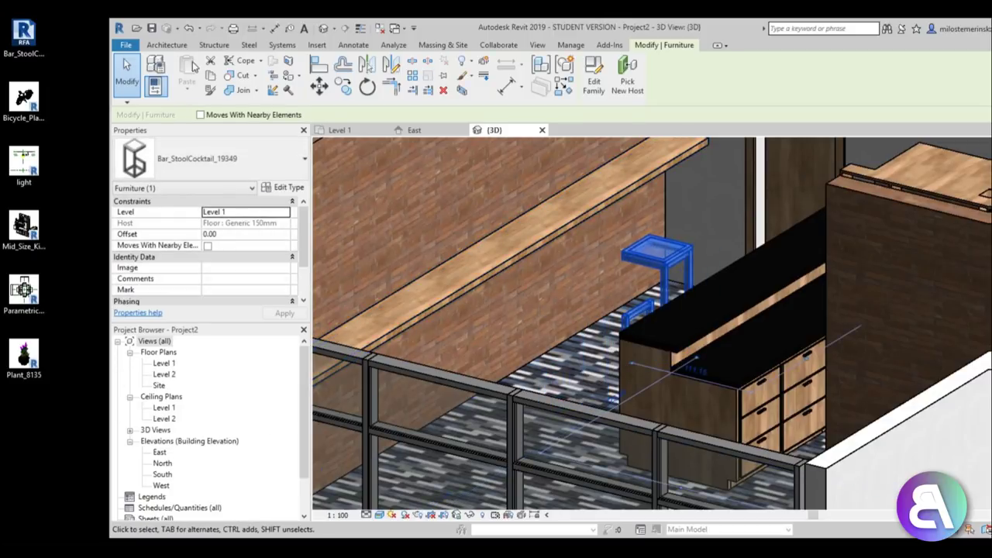
- Place one Plant_8135 component on the floor between the long brick wall and the kitchen counter
{"action": "left_click", "coordinate": [167, 45]}
{"action": "left_click", "coordinate": [229, 75]}
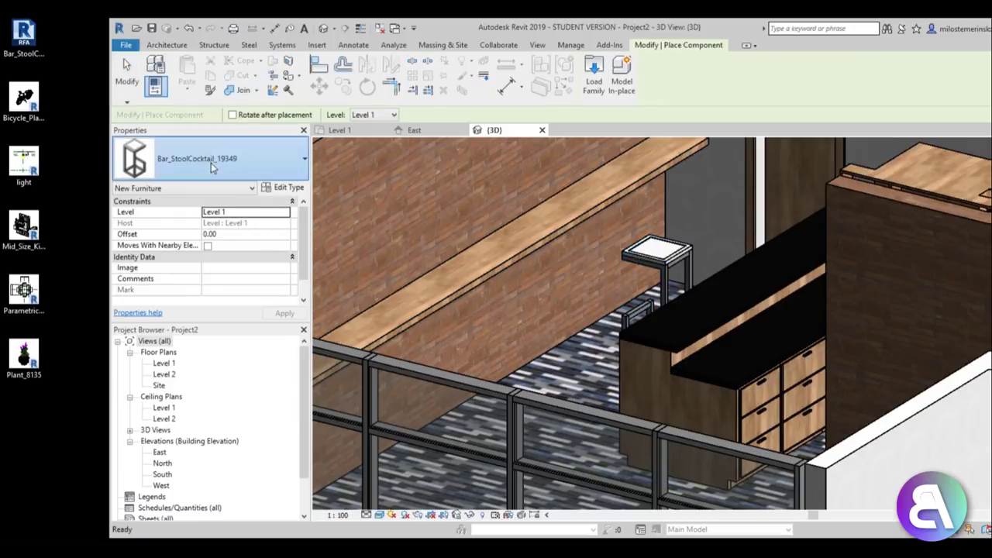
{"action": "left_click", "coordinate": [217, 161]}
{"action": "scroll", "coordinate": [217, 345], "scroll_direction": "down", "scroll_amount": 10}
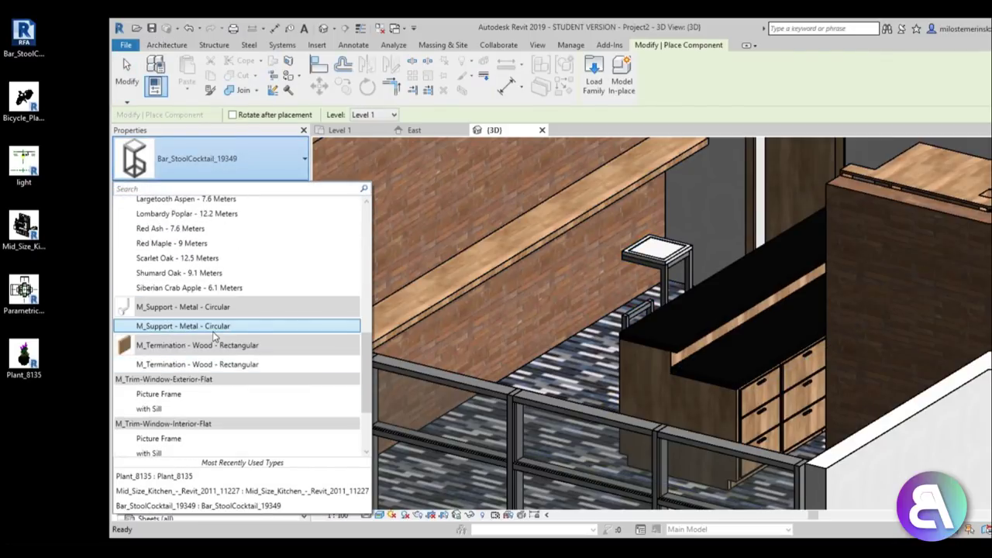
{"action": "left_click", "coordinate": [186, 419]}
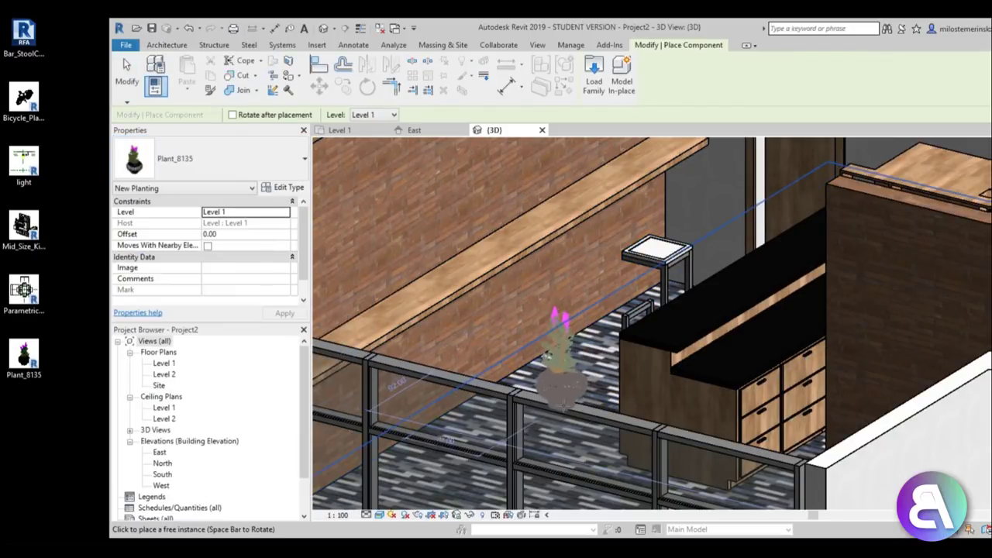
{"action": "left_click", "coordinate": [555, 396]}
{"action": "key", "text": "Escape"}
{"action": "key", "text": "Escape"}
- Set the plant's offset to 130 and move it onto the wooden shelf on the long brick wall
{"action": "left_click", "coordinate": [562, 380]}
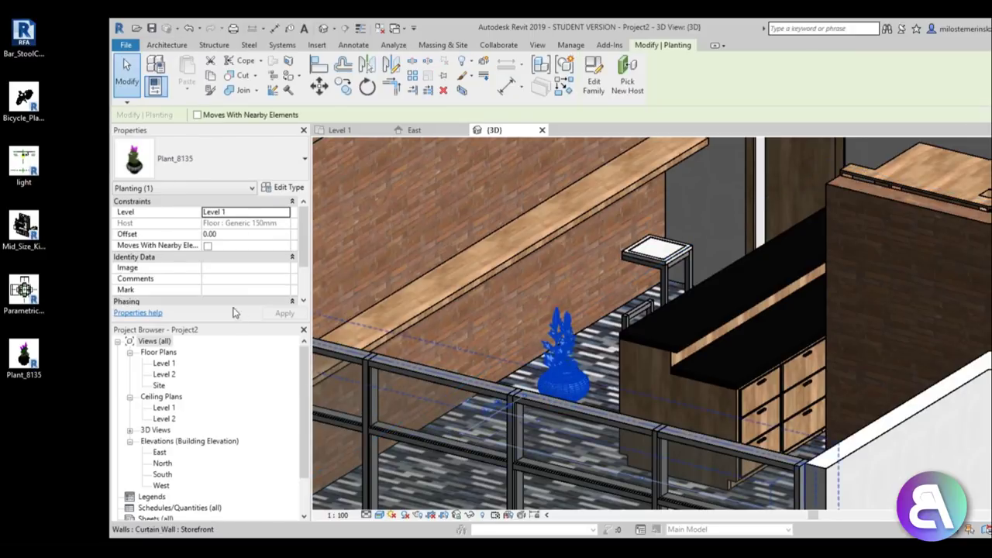
{"action": "left_click", "coordinate": [241, 235]}
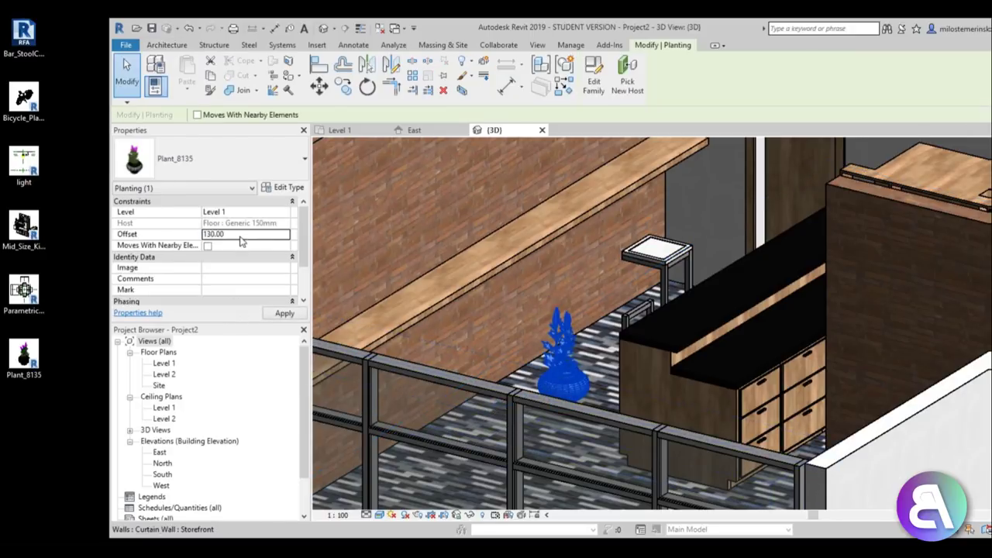
{"action": "scroll", "coordinate": [546, 232], "scroll_direction": "up", "scroll_amount": 3}
{"action": "left_click_drag", "start_coordinate": [575, 233], "coordinate": [479, 211]}
{"action": "scroll", "coordinate": [518, 237], "scroll_direction": "down", "scroll_amount": 4}
{"action": "middle_click_drag", "start_coordinate": [533, 317], "coordinate": [517, 297], "text": "shift"}
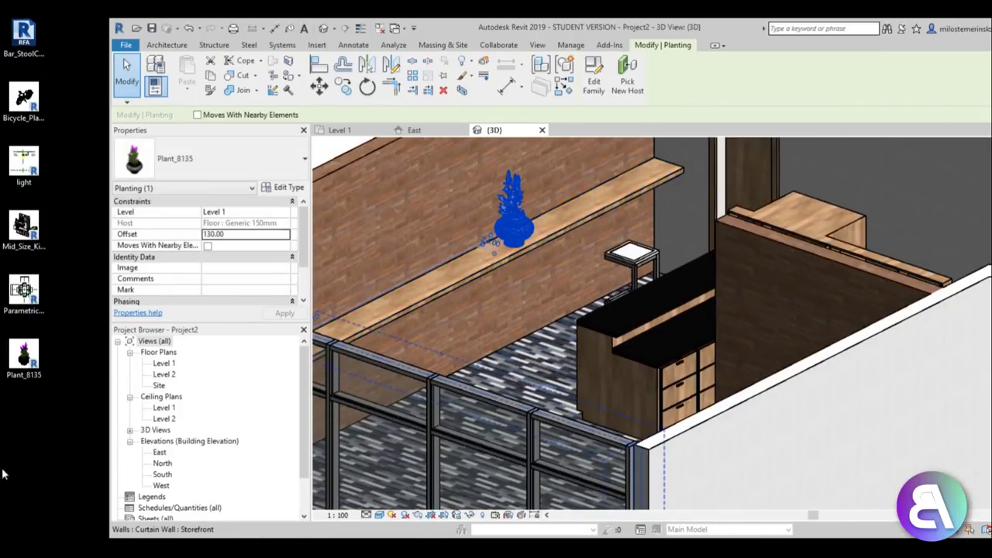
- Open the Level 1 floor plan and examine whether the raised plant and shelves show in it
{"action": "double_click", "coordinate": [158, 361]}
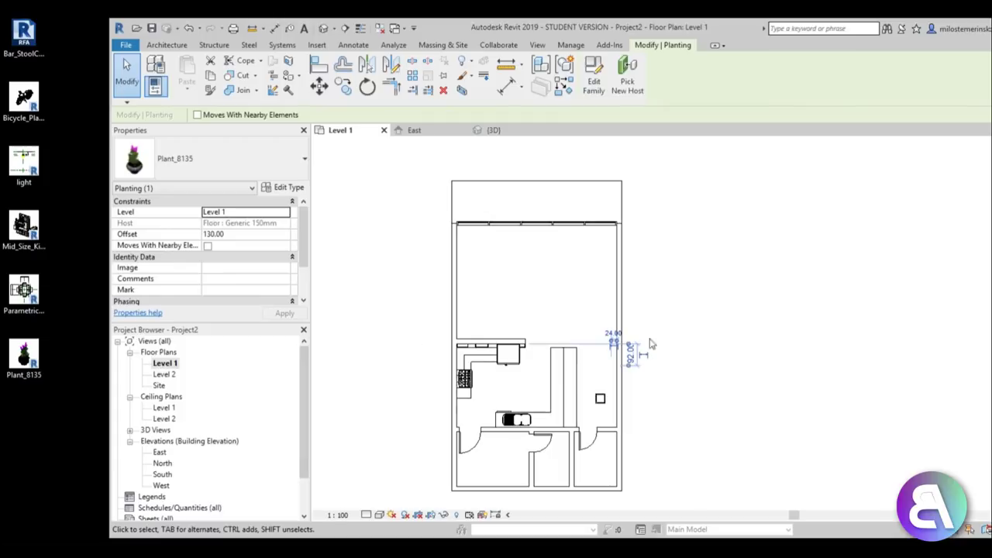
{"action": "scroll", "coordinate": [596, 260], "scroll_direction": "up", "scroll_amount": 5}
{"action": "left_click", "coordinate": [563, 281]}
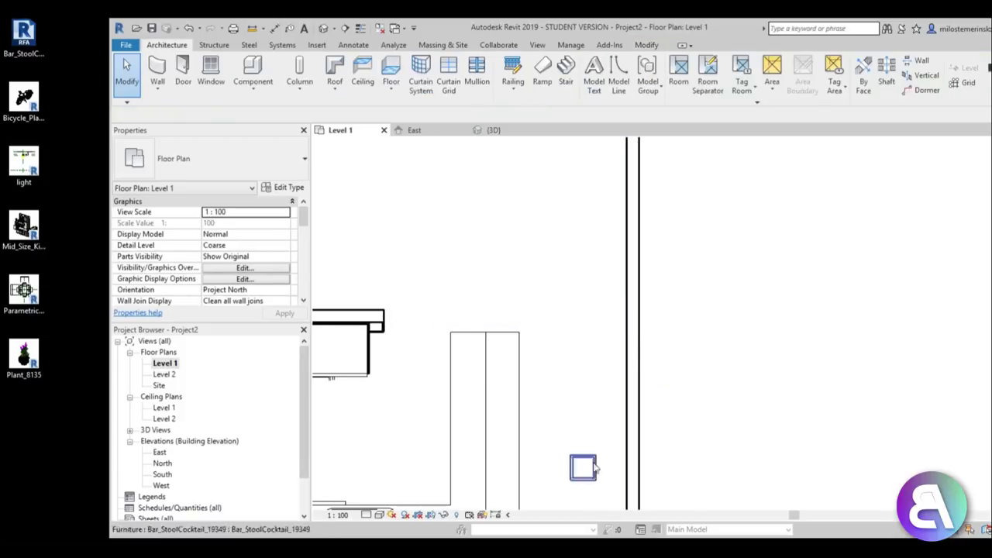
{"action": "scroll", "coordinate": [589, 325], "scroll_direction": "down", "scroll_amount": 3}
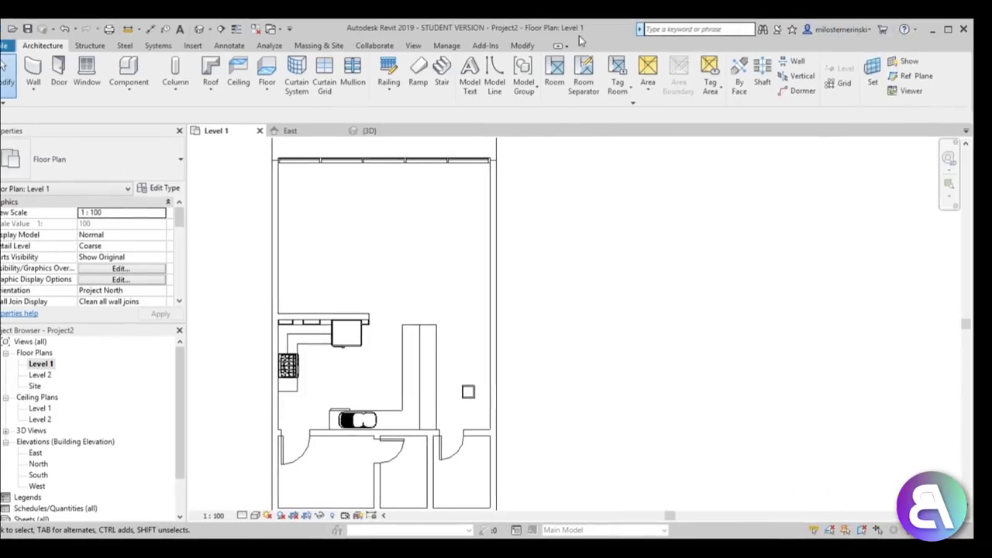
{"action": "left_click", "coordinate": [955, 35]}
{"action": "middle_click_drag", "start_coordinate": [493, 349], "coordinate": [540, 326]}
{"action": "scroll", "coordinate": [520, 309], "scroll_direction": "up", "scroll_amount": 2}
{"action": "scroll", "coordinate": [533, 321], "scroll_direction": "down", "scroll_amount": 3}
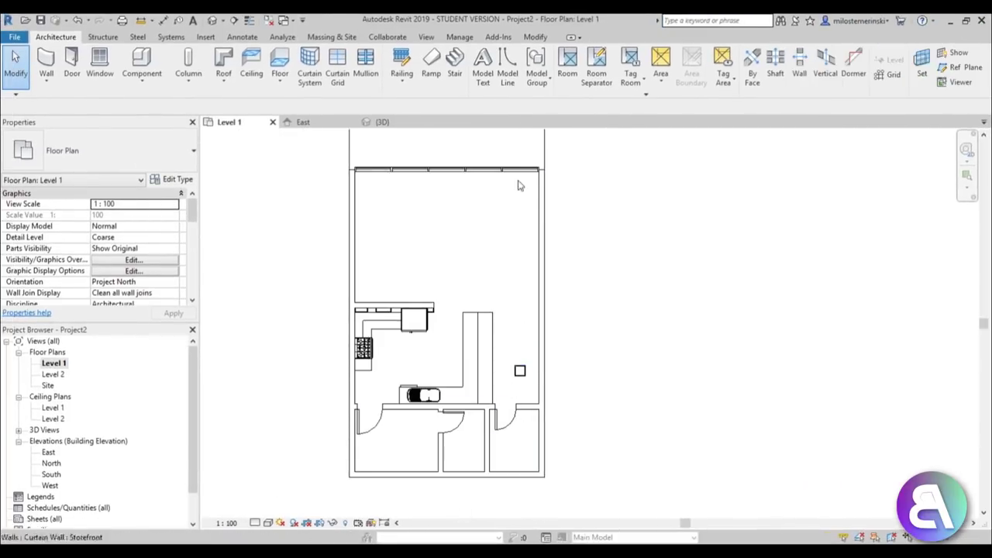
{"action": "middle_click_drag", "start_coordinate": [529, 371], "coordinate": [528, 380]}
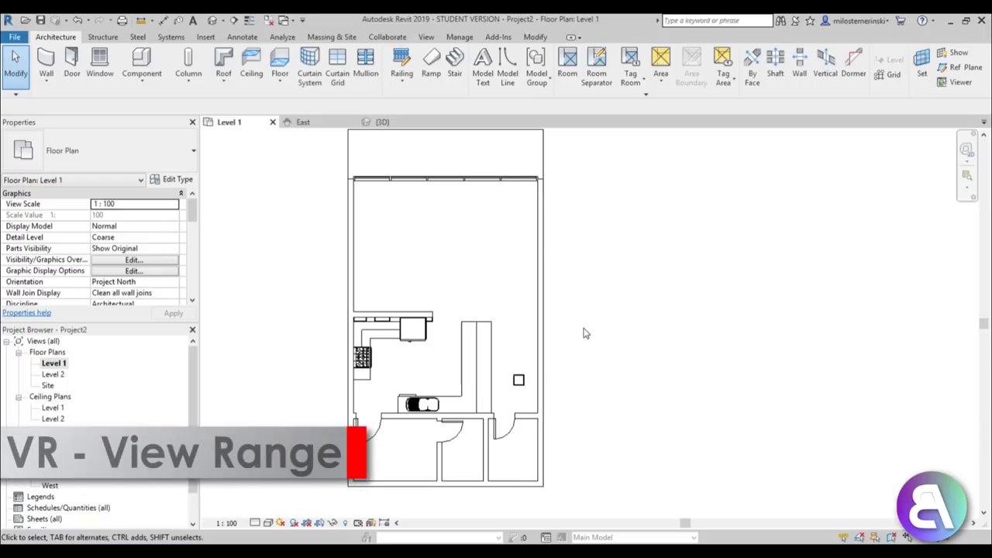
- Set the Level 1 plan's view range cut plane offset to 140
{"action": "key", "text": "v"}
{"action": "key", "text": "r"}
{"action": "left_click_drag", "start_coordinate": [249, 164], "coordinate": [275, 171]}
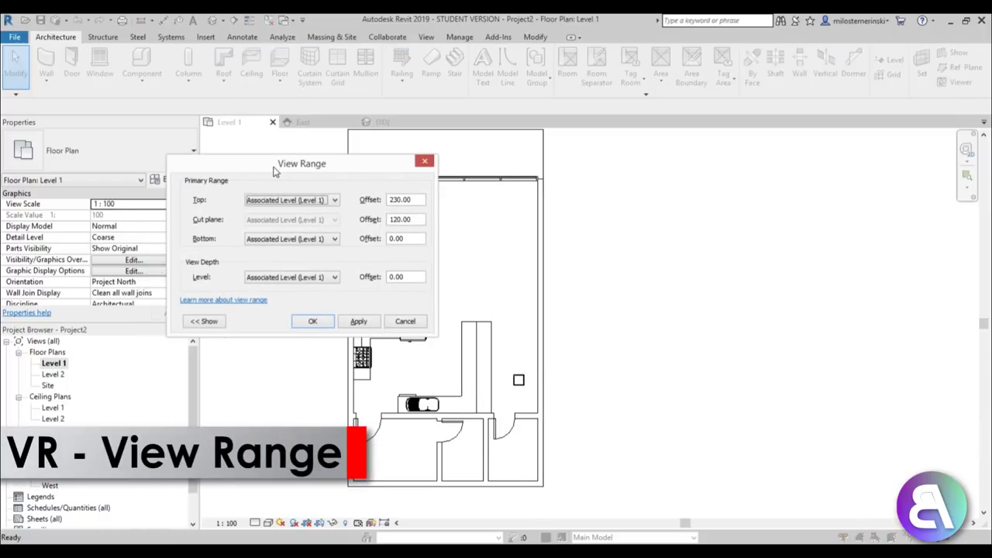
{"action": "left_click", "coordinate": [417, 220]}
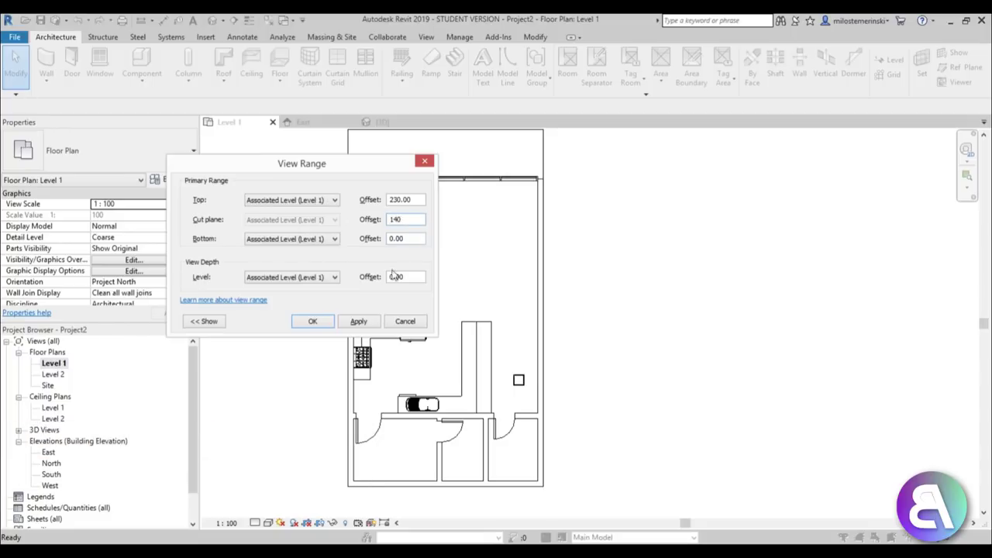
{"action": "left_click", "coordinate": [356, 326]}
{"action": "left_click", "coordinate": [315, 321]}
{"action": "scroll", "coordinate": [528, 343], "scroll_direction": "up", "scroll_amount": 5}
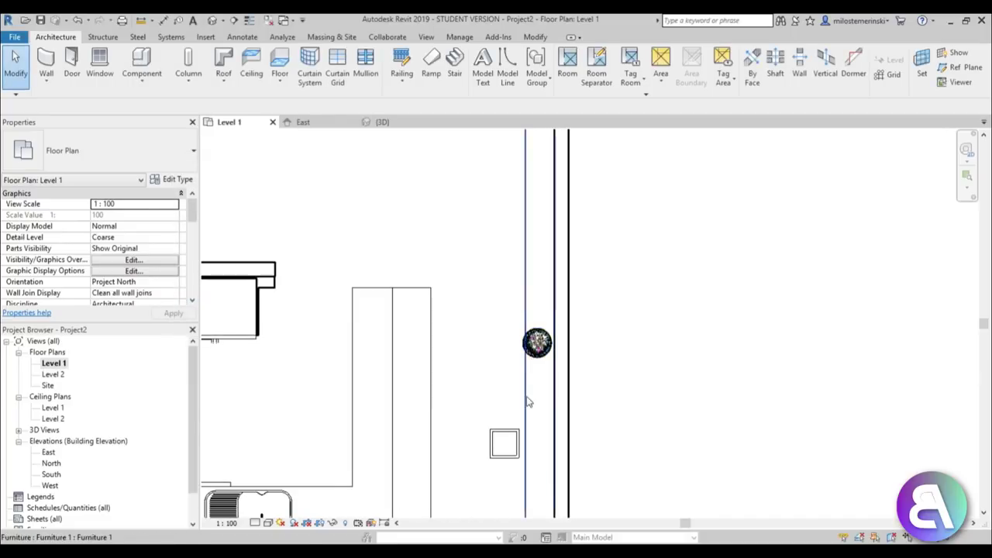
- Move the plant along its shelf to the end next to the back room wall
{"action": "scroll", "coordinate": [527, 400], "scroll_direction": "down", "scroll_amount": 3}
{"action": "scroll", "coordinate": [532, 390], "scroll_direction": "down", "scroll_amount": 1}
{"action": "left_click_drag", "start_coordinate": [533, 375], "coordinate": [504, 449]}
{"action": "scroll", "coordinate": [533, 453], "scroll_direction": "up", "scroll_amount": 3}
{"action": "scroll", "coordinate": [534, 456], "scroll_direction": "up", "scroll_amount": 3}
- Place a second Plant_8135 with a 130 offset on the opposite shelf, in the corner at the kitchen partition
{"action": "key", "text": "c"}
{"action": "key", "text": "s"}
{"action": "scroll", "coordinate": [496, 418], "scroll_direction": "down", "scroll_amount": 5}
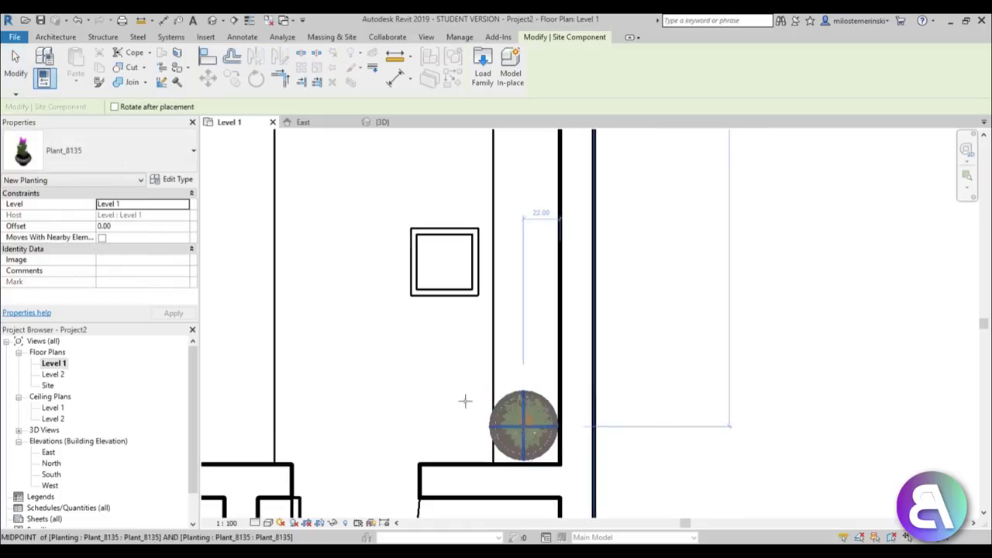
{"action": "middle_click_drag", "start_coordinate": [416, 378], "coordinate": [632, 481]}
{"action": "left_click", "coordinate": [141, 227]}
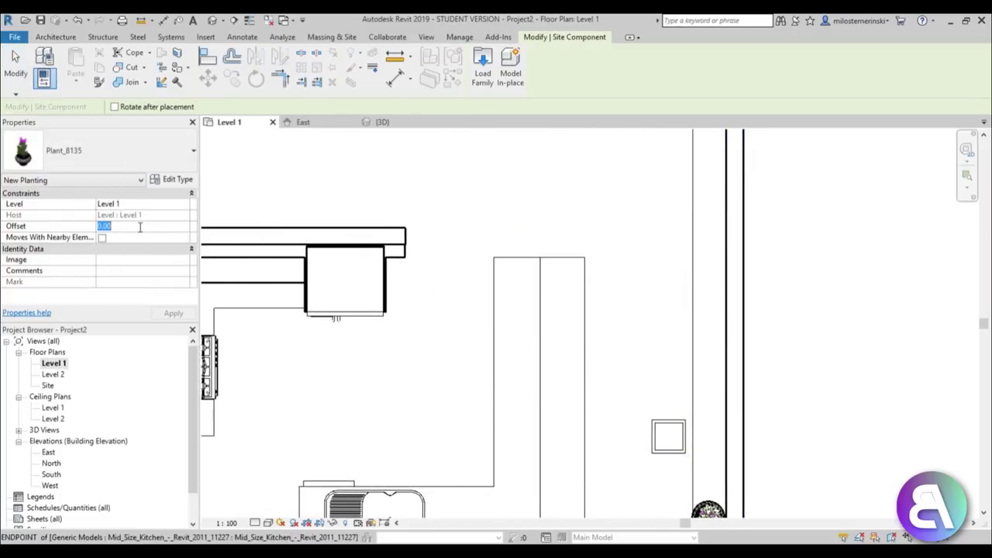
{"action": "scroll", "coordinate": [438, 307], "scroll_direction": "down", "scroll_amount": 4}
{"action": "middle_click_drag", "start_coordinate": [310, 302], "coordinate": [472, 398]}
{"action": "scroll", "coordinate": [436, 371], "scroll_direction": "up", "scroll_amount": 6}
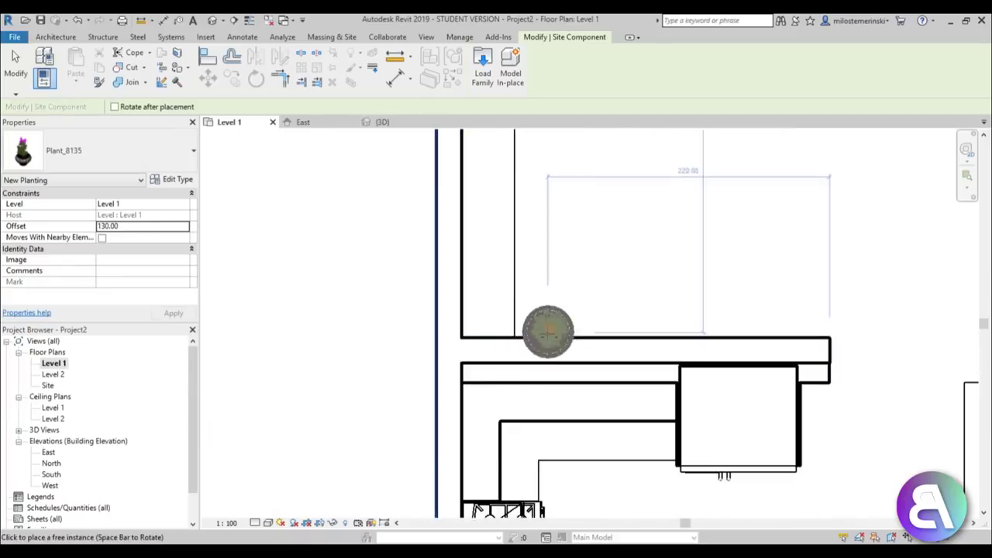
{"action": "scroll", "coordinate": [546, 330], "scroll_direction": "up", "scroll_amount": 5}
{"action": "left_click", "coordinate": [423, 281]}
{"action": "scroll", "coordinate": [412, 298], "scroll_direction": "down", "scroll_amount": 6}
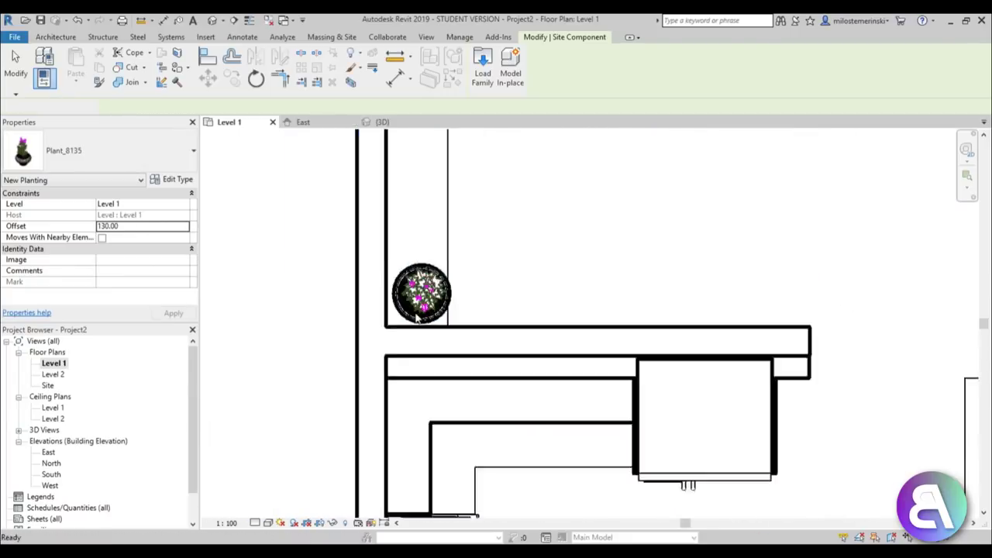
{"action": "key", "text": "Escape"}
- Create a linear array of 5 plants along the long brick wall's shelf, placing the last one at the glass front
{"action": "middle_click_drag", "start_coordinate": [580, 378], "coordinate": [405, 315]}
{"action": "left_click", "coordinate": [434, 365]}
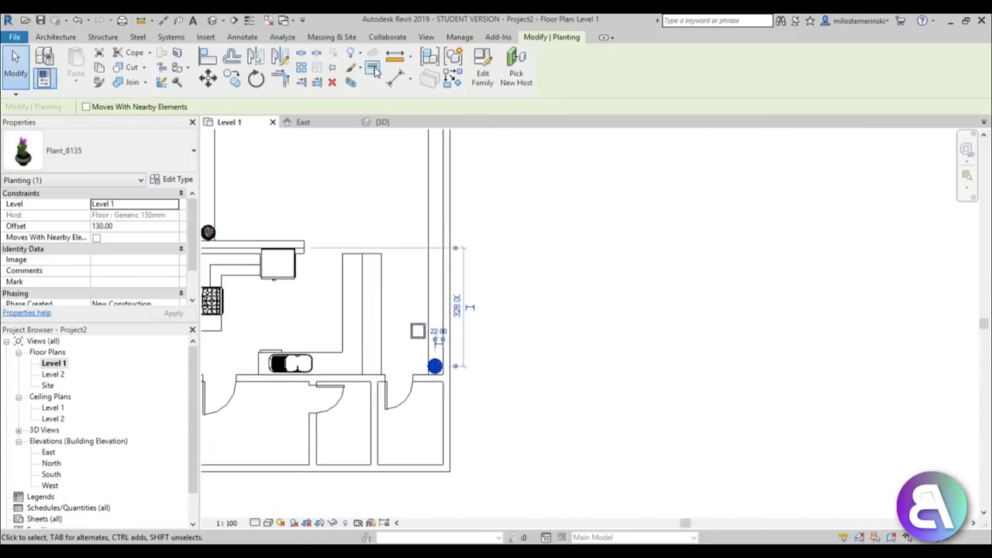
{"action": "key", "text": "a"}
{"action": "key", "text": "r"}
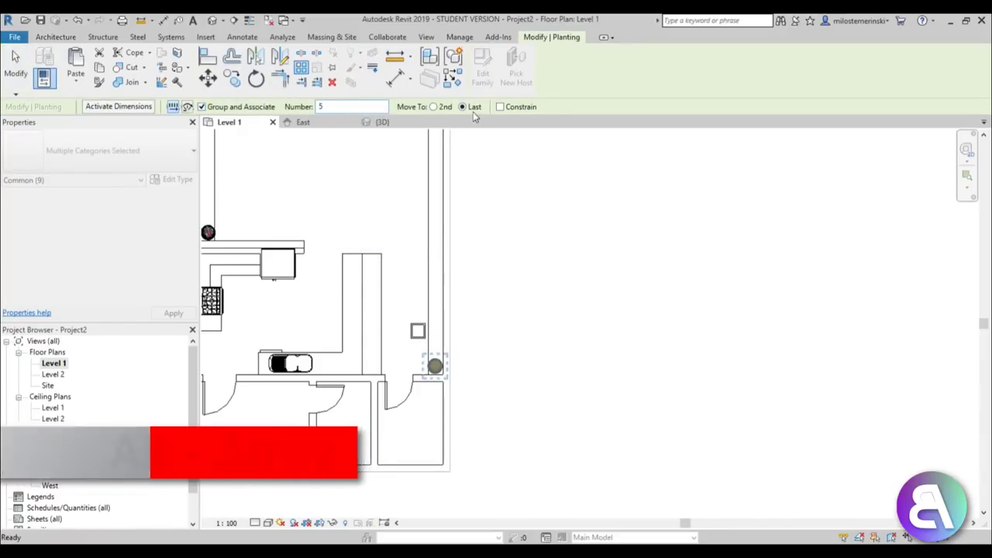
{"action": "scroll", "coordinate": [424, 374], "scroll_direction": "up", "scroll_amount": 4}
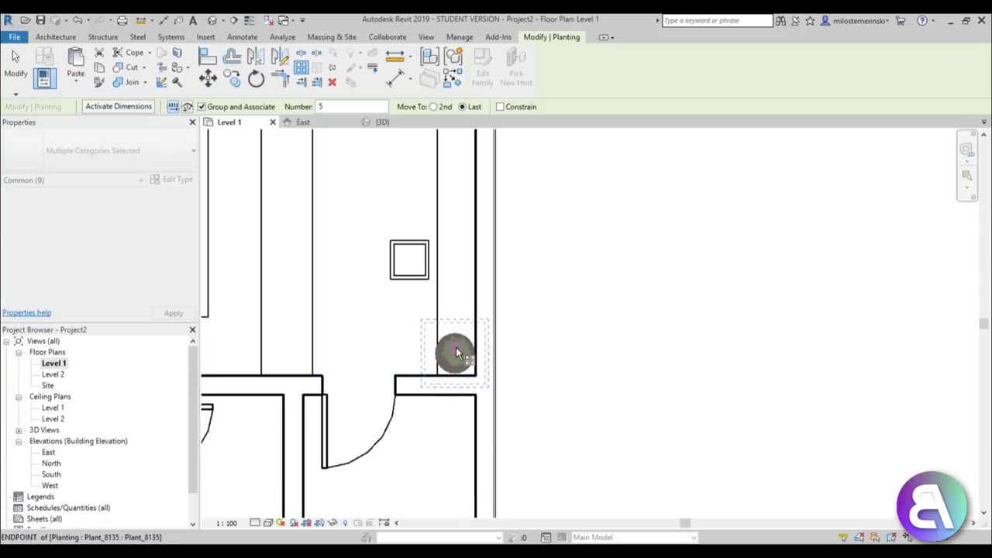
{"action": "left_click", "coordinate": [457, 352]}
{"action": "scroll", "coordinate": [439, 217], "scroll_direction": "down", "scroll_amount": 2}
{"action": "middle_click_drag", "start_coordinate": [450, 236], "coordinate": [471, 450]}
{"action": "scroll", "coordinate": [471, 451], "scroll_direction": "down", "scroll_amount": 3}
{"action": "scroll", "coordinate": [458, 316], "scroll_direction": "up", "scroll_amount": 4}
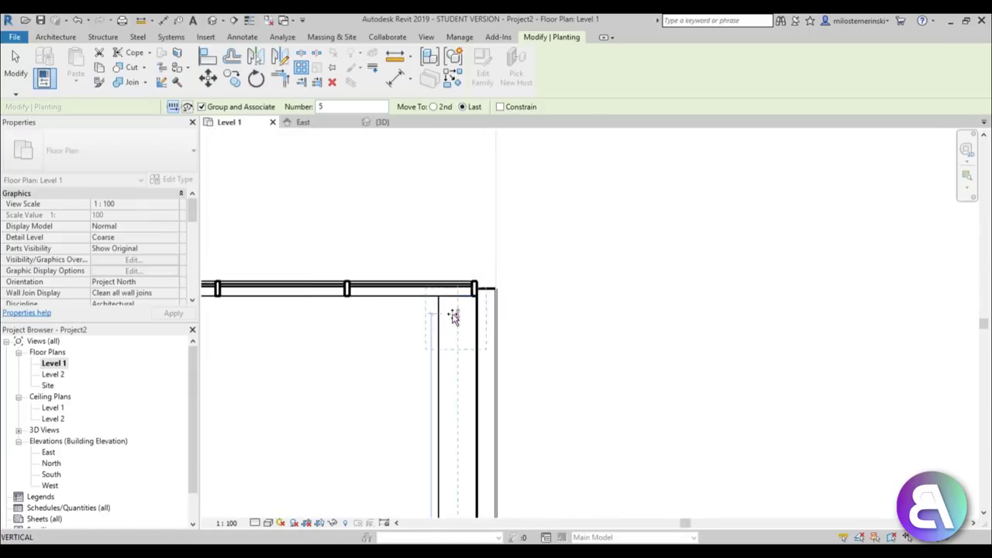
{"action": "left_click", "coordinate": [456, 321]}
{"action": "scroll", "coordinate": [438, 186], "scroll_direction": "down", "scroll_amount": 3}
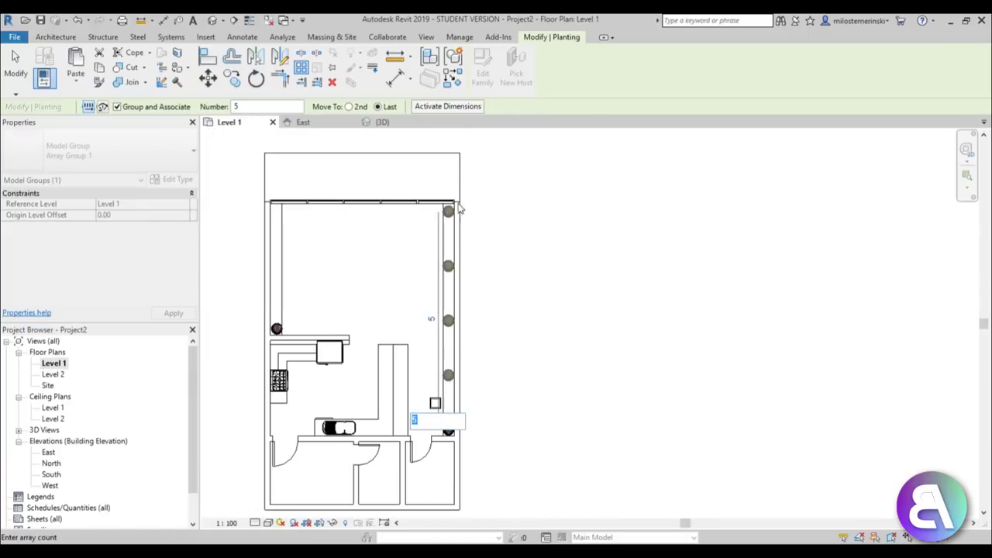
{"action": "scroll", "coordinate": [496, 307], "scroll_direction": "up", "scroll_amount": 4}
{"action": "scroll", "coordinate": [454, 377], "scroll_direction": "down", "scroll_amount": 2}
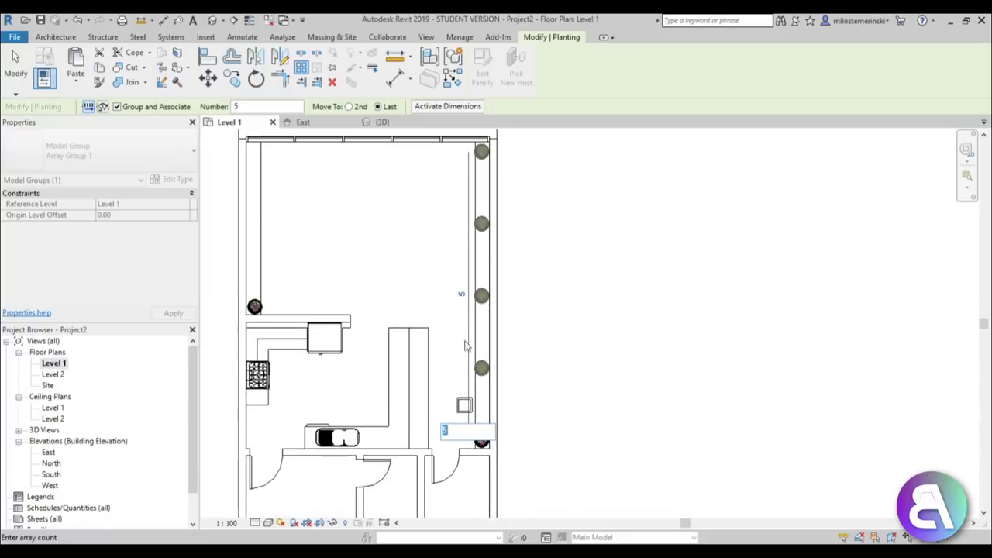
{"action": "left_click", "coordinate": [580, 377]}
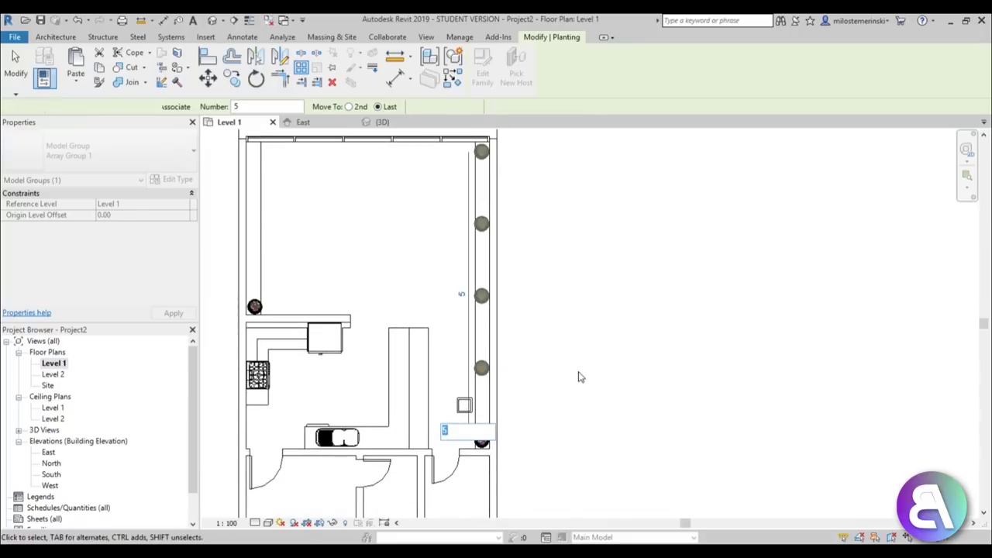
{"action": "key", "text": "Escape"}
- Create a linear array of 3 plants along the shorter shelf by the kitchen partition, placing the last one at the glass front
{"action": "left_click", "coordinate": [256, 306]}
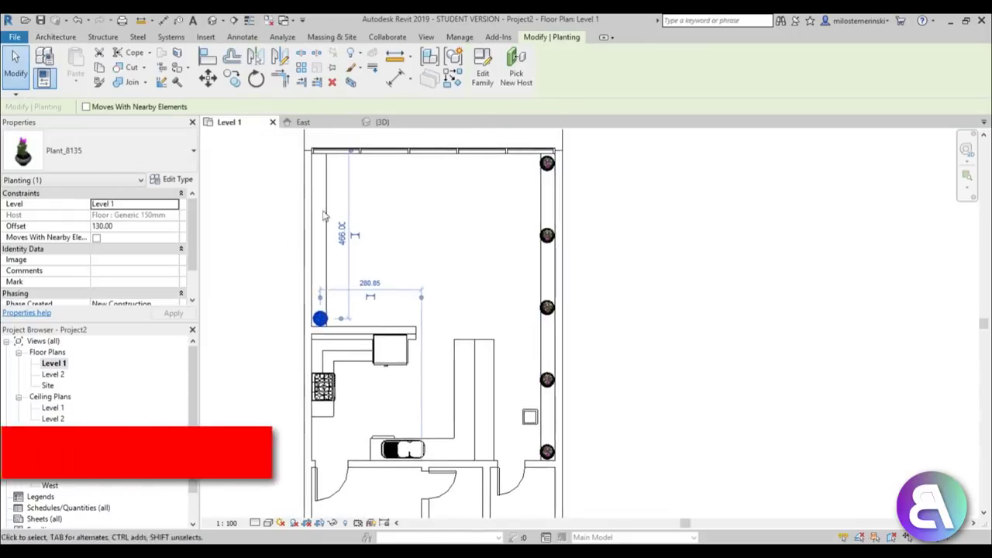
{"action": "scroll", "coordinate": [271, 232], "scroll_direction": "up", "scroll_amount": 2}
{"action": "key", "text": "a"}
{"action": "key", "text": "r"}
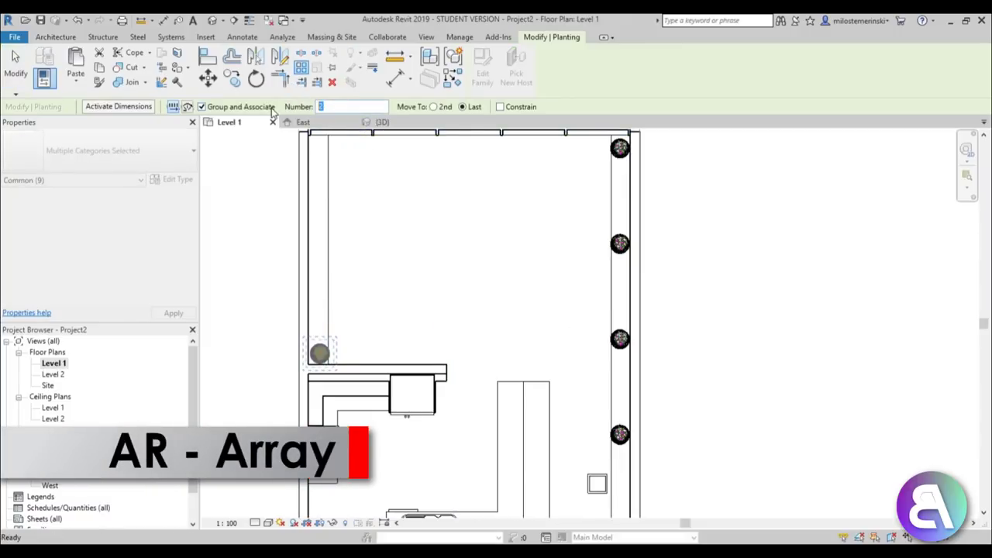
{"action": "type", "text": "3"}
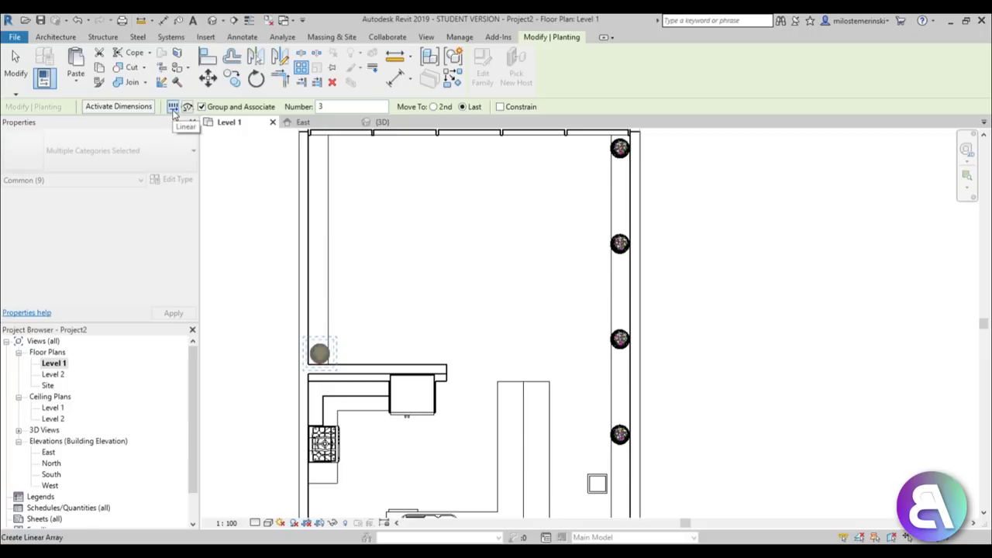
{"action": "scroll", "coordinate": [319, 350], "scroll_direction": "up", "scroll_amount": 3}
{"action": "left_click", "coordinate": [318, 353]}
{"action": "middle_click_drag", "start_coordinate": [321, 152], "coordinate": [358, 341]}
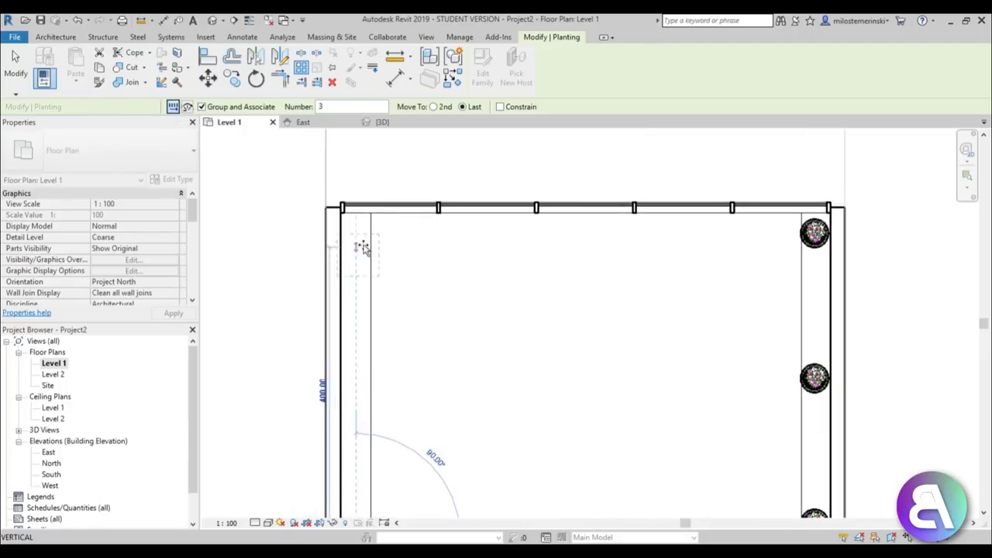
{"action": "scroll", "coordinate": [357, 226], "scroll_direction": "up", "scroll_amount": 4}
{"action": "left_click", "coordinate": [358, 230]}
{"action": "scroll", "coordinate": [487, 266], "scroll_direction": "down", "scroll_amount": 3}
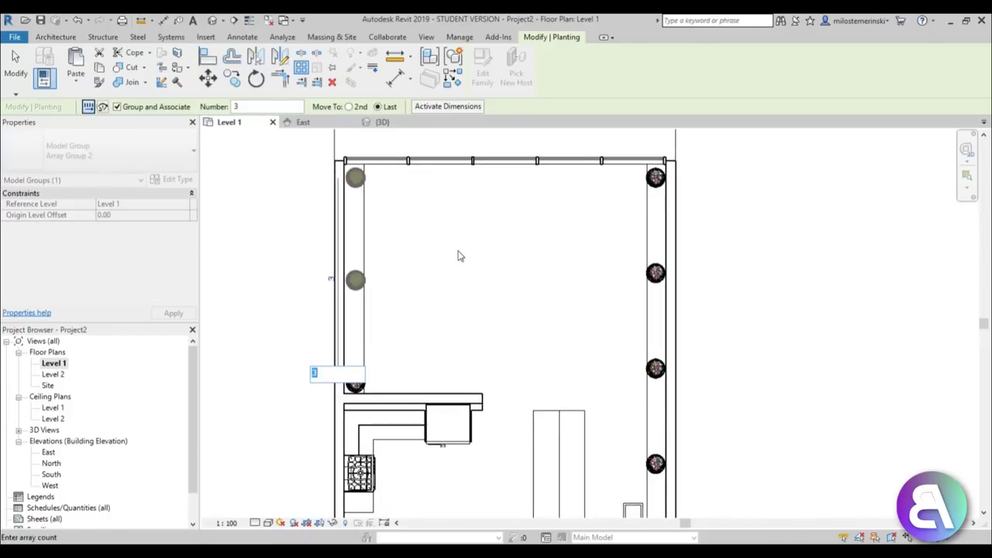
{"action": "scroll", "coordinate": [456, 261], "scroll_direction": "down", "scroll_amount": 2}
{"action": "key", "text": "Escape"}
- Move the bar stool up against the long brick wall's shelf, close to the corner plant beside the back room door
{"action": "scroll", "coordinate": [512, 370], "scroll_direction": "up", "scroll_amount": 4}
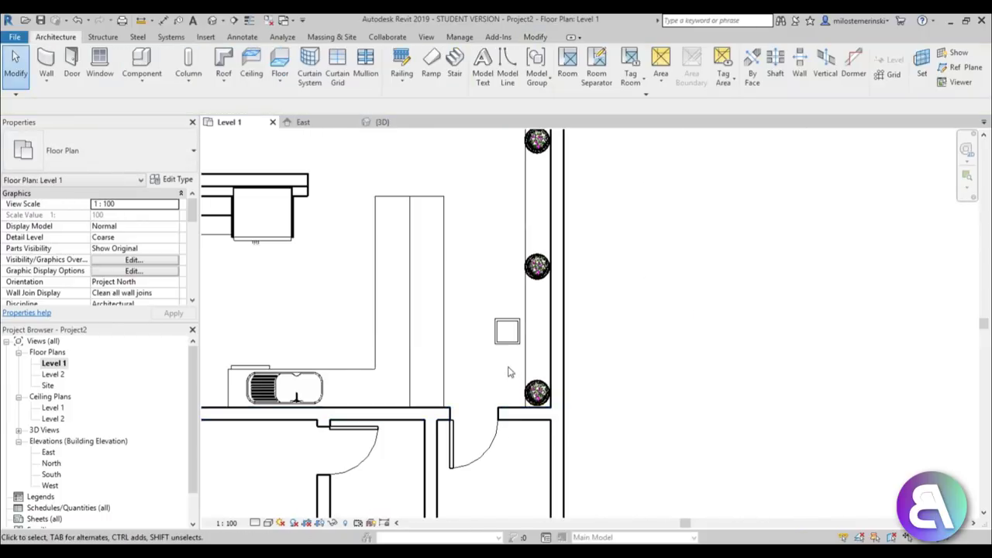
{"action": "left_click", "coordinate": [510, 361]}
{"action": "left_click_drag", "start_coordinate": [510, 362], "coordinate": [514, 379]}
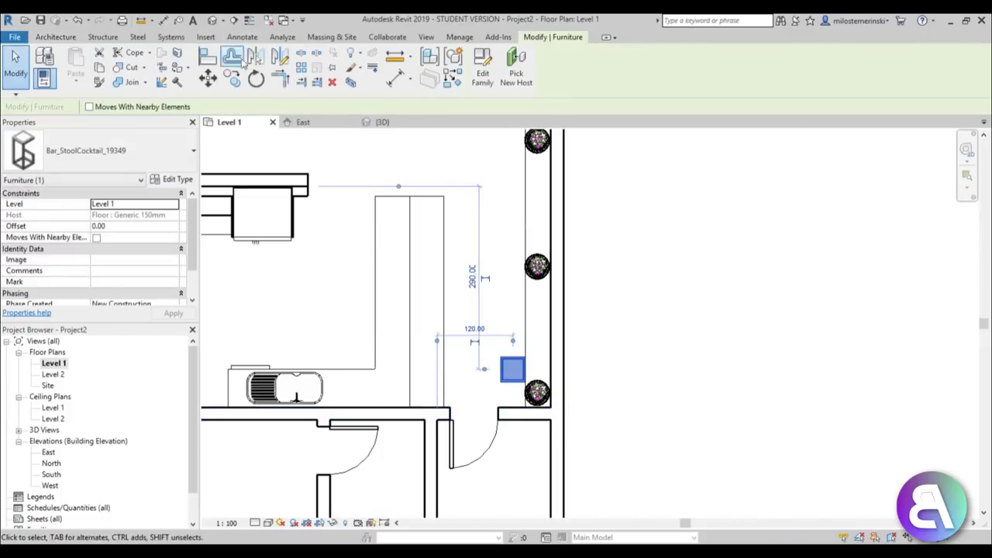
- Copy the bar stool across the room to the opposite shelf, near the plant at the kitchen partition
{"action": "left_click", "coordinate": [232, 80]}
{"action": "left_click", "coordinate": [512, 381]}
{"action": "middle_click_drag", "start_coordinate": [407, 269], "coordinate": [785, 485]}
{"action": "scroll", "coordinate": [577, 384], "scroll_direction": "up", "scroll_amount": 2}
{"action": "left_click", "coordinate": [553, 339]}
{"action": "key", "text": "Escape"}
{"action": "key", "text": "Escape"}
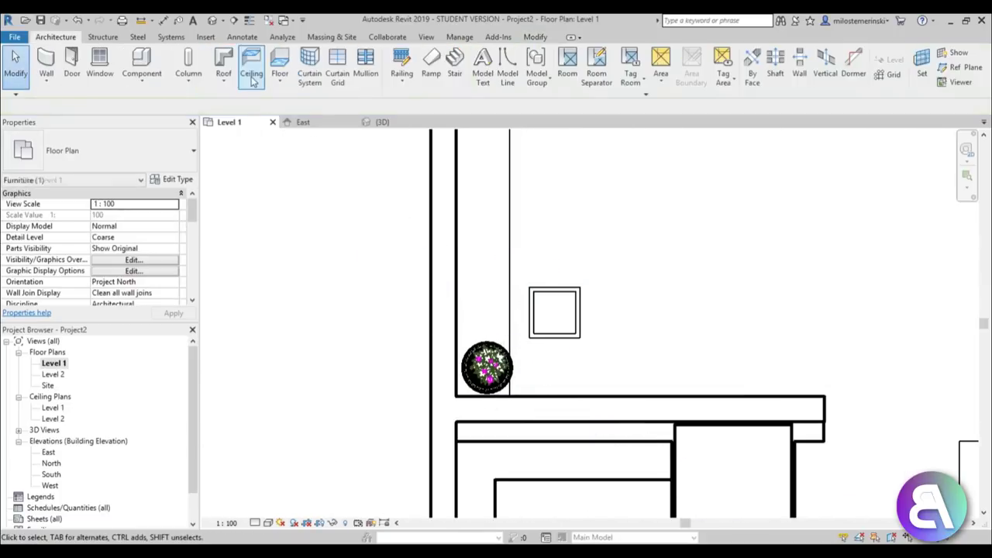
- Rotate the copied bar stool 180 degrees and move it slightly closer to its shelf
{"action": "left_click", "coordinate": [575, 285]}
{"action": "left_click", "coordinate": [256, 78]}
{"action": "left_click", "coordinate": [231, 108]}
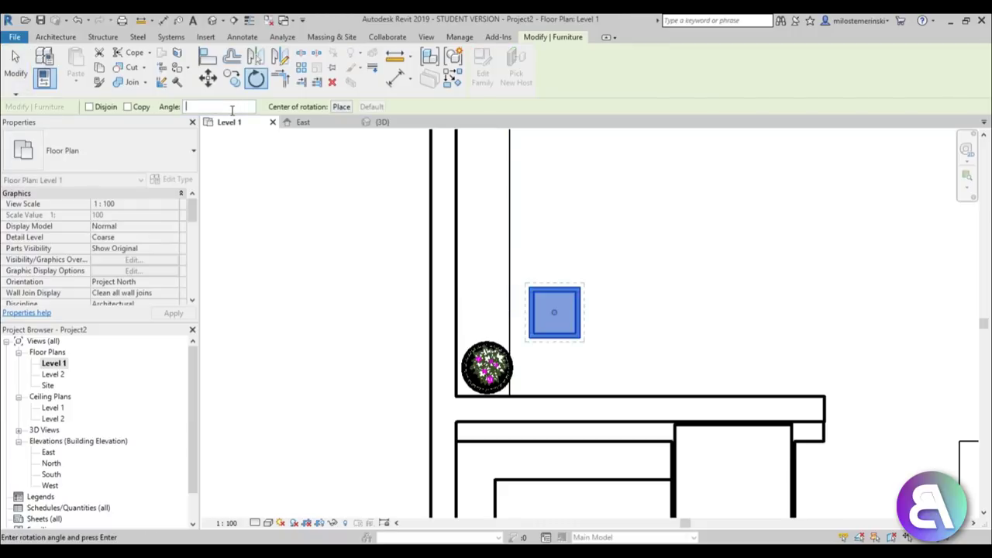
{"action": "type", "text": "180"}
{"action": "key", "text": "Return"}
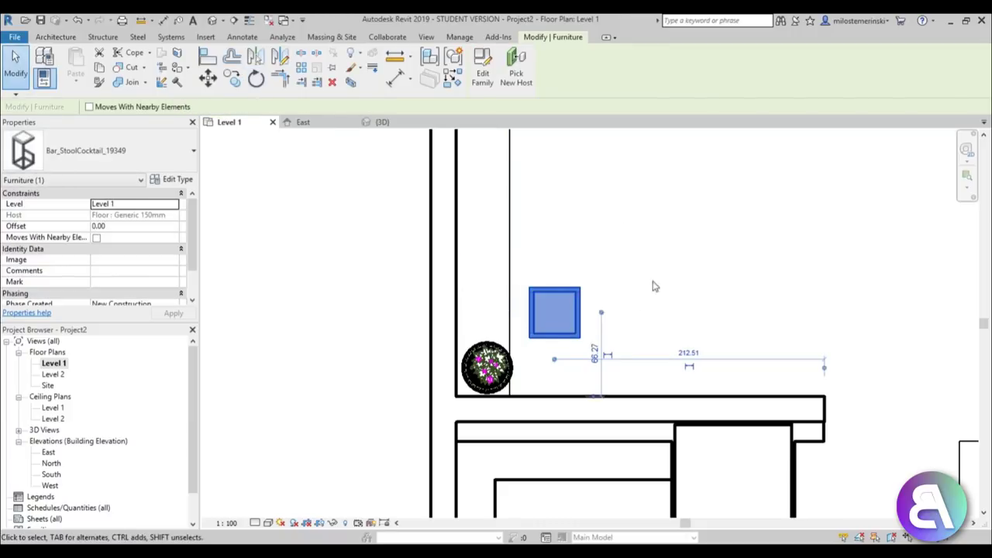
{"action": "scroll", "coordinate": [483, 277], "scroll_direction": "down", "scroll_amount": 1}
{"action": "middle_click_drag", "start_coordinate": [604, 340], "coordinate": [423, 361]}
{"action": "scroll", "coordinate": [345, 332], "scroll_direction": "up", "scroll_amount": 3}
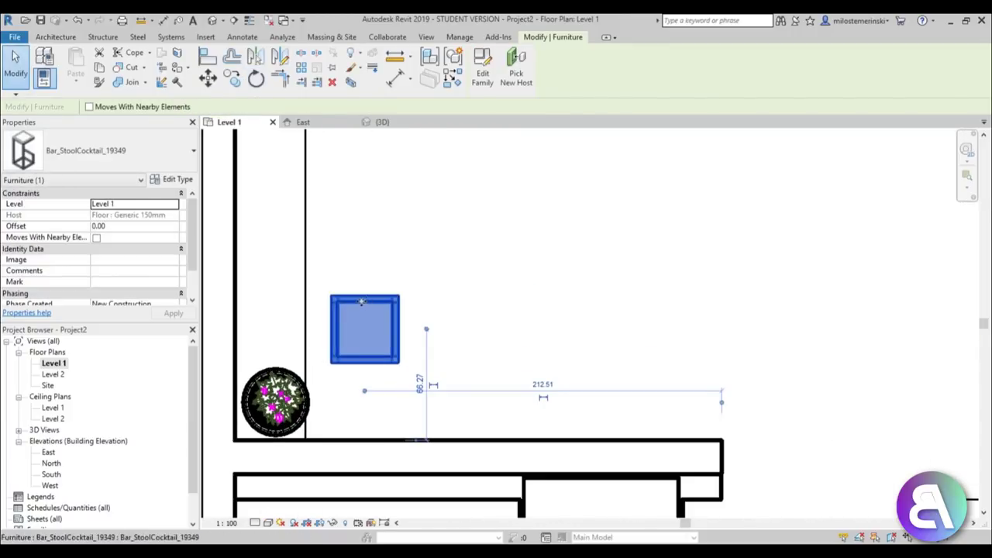
{"action": "left_click_drag", "start_coordinate": [361, 302], "coordinate": [352, 306]}
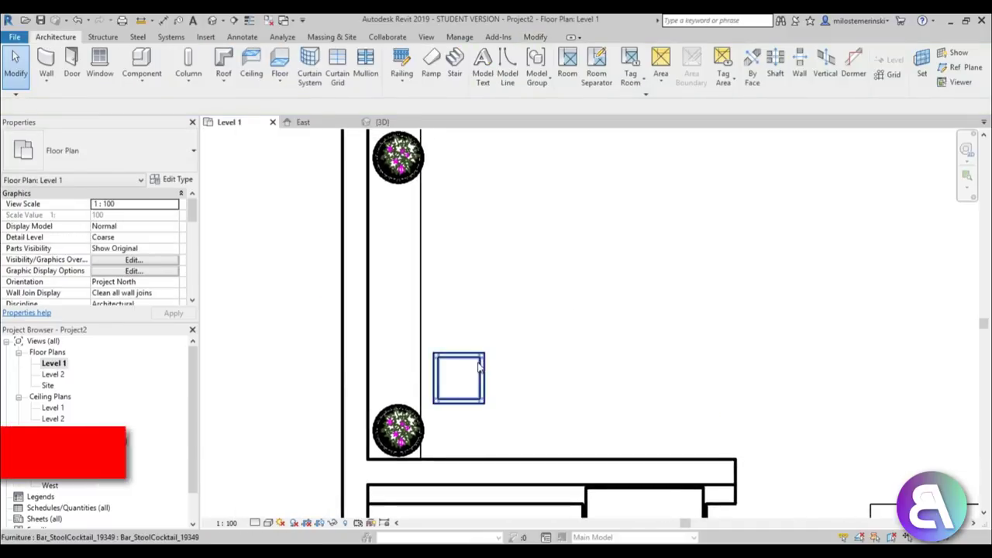
- Create a linear array of 3 bar stools along the shorter shelf, running from the kitchen partition toward the glass front
{"action": "left_click", "coordinate": [459, 378]}
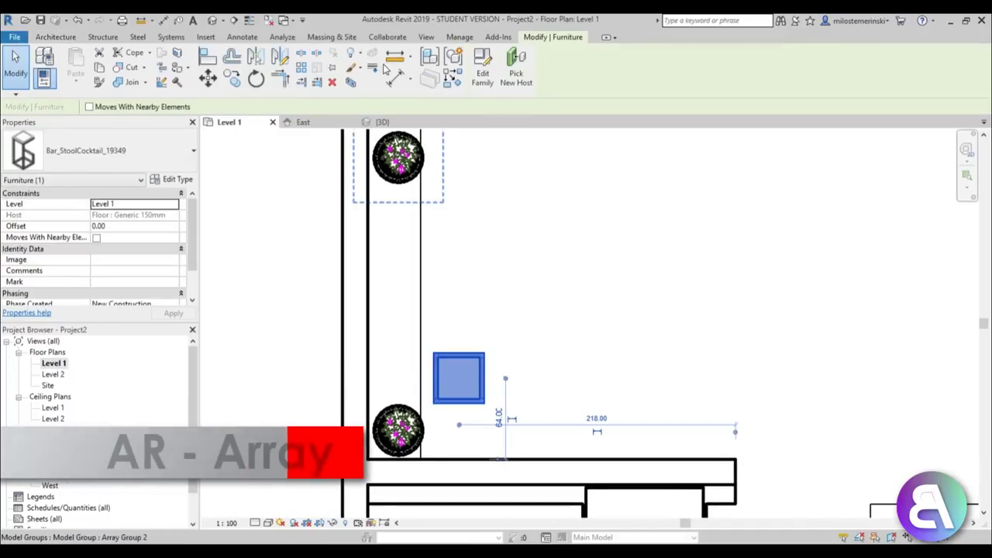
{"action": "left_click", "coordinate": [301, 70]}
{"action": "type", "text": "3"}
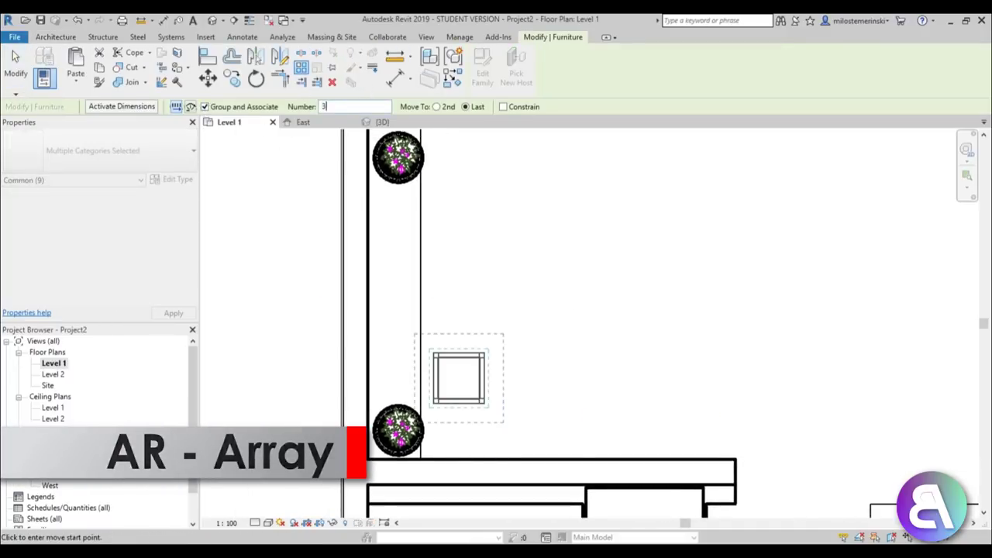
{"action": "left_click", "coordinate": [458, 358]}
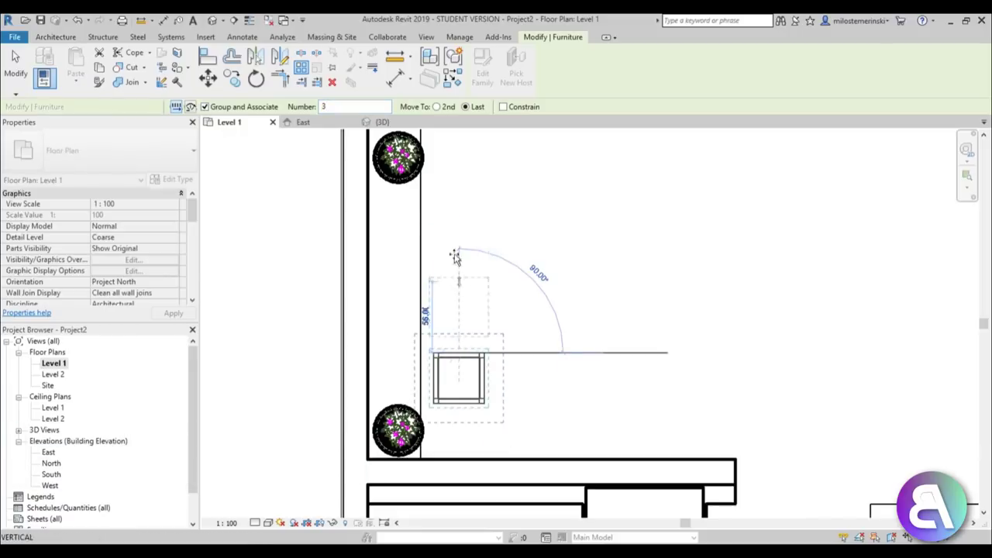
{"action": "left_click", "coordinate": [455, 196]}
{"action": "key", "text": "Escape"}
{"action": "key", "text": "Escape"}
- Copy the row of three stools along the shorter shelf into the bay between the middle plant and the glass front
{"action": "left_click_drag", "start_coordinate": [559, 421], "coordinate": [459, 193]}
{"action": "key", "text": "c"}
{"action": "key", "text": "o"}
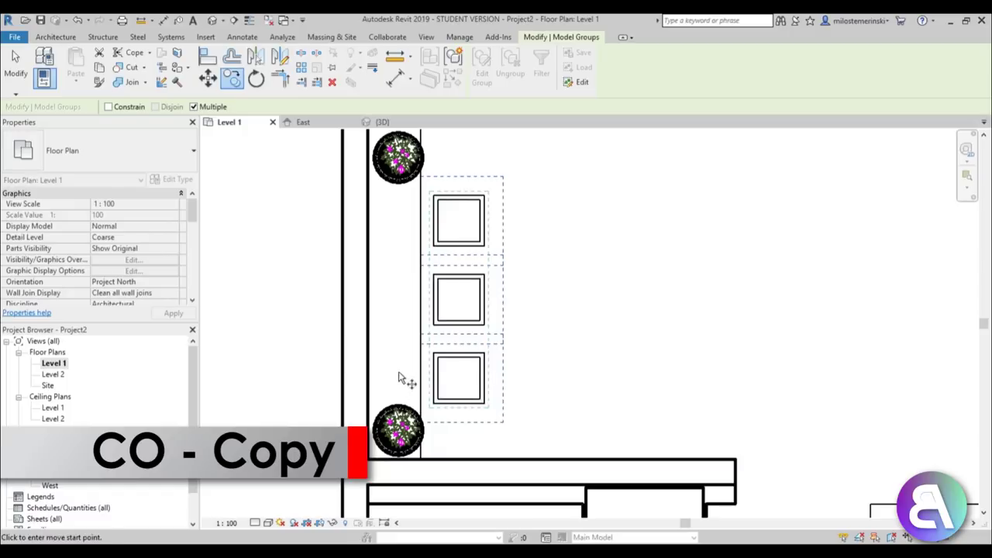
{"action": "middle_click_drag", "start_coordinate": [399, 378], "coordinate": [443, 392]}
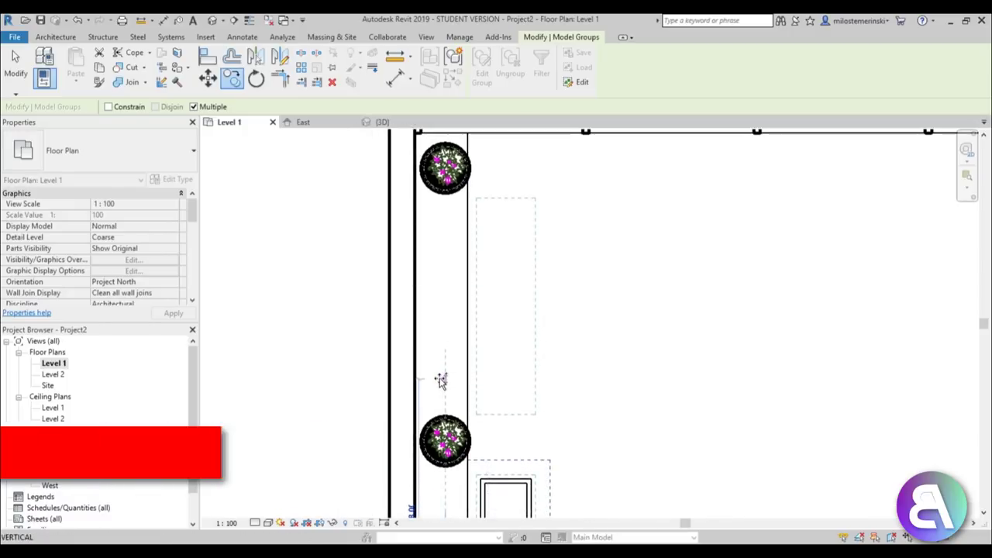
{"action": "left_click", "coordinate": [440, 380]}
{"action": "scroll", "coordinate": [440, 379], "scroll_direction": "down", "scroll_amount": 3}
{"action": "key", "text": "Escape"}
{"action": "key", "text": "Escape"}
- Nudge the original bar stool slightly away from the long wall's shelf and from the corner plant
{"action": "middle_click_drag", "start_coordinate": [523, 377], "coordinate": [169, 117]}
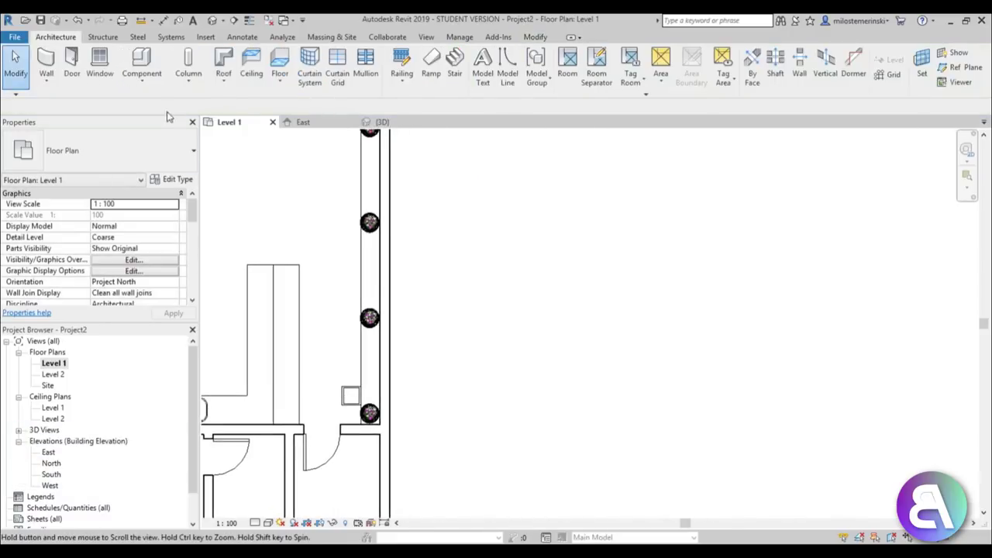
{"action": "scroll", "coordinate": [349, 388], "scroll_direction": "up", "scroll_amount": 4}
{"action": "left_click", "coordinate": [384, 337]}
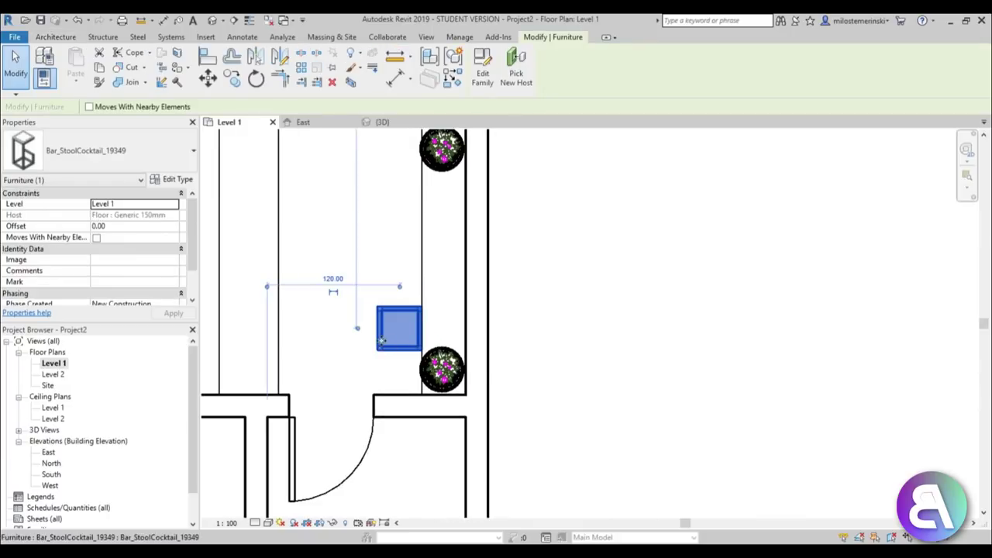
{"action": "key", "text": "Left"}
{"action": "key", "text": "Up"}
{"action": "key", "text": "Up"}
{"action": "key", "text": "Left"}
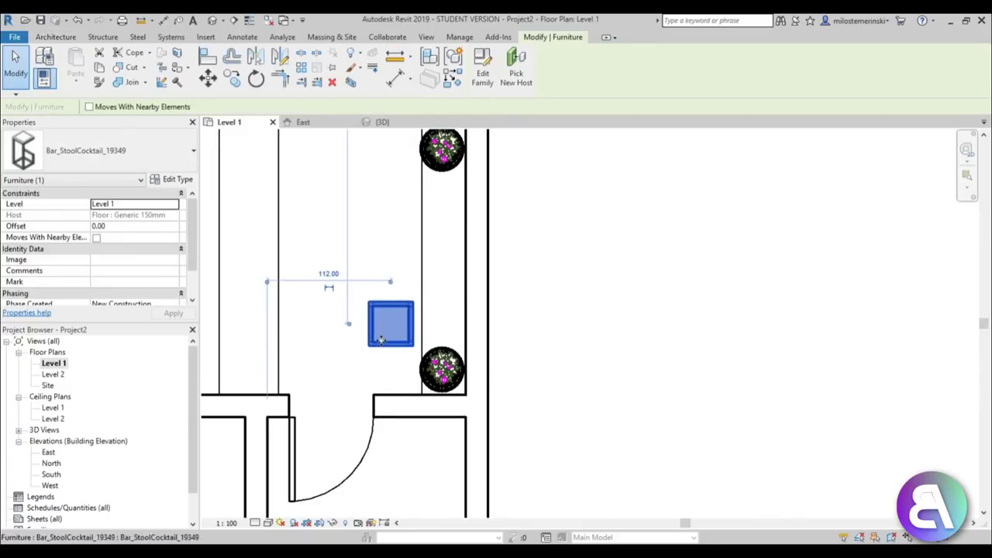
- Create a linear array of 3 bar stools along the long wall's shelf, between the first two plants from the back room
{"action": "left_click", "coordinate": [304, 69]}
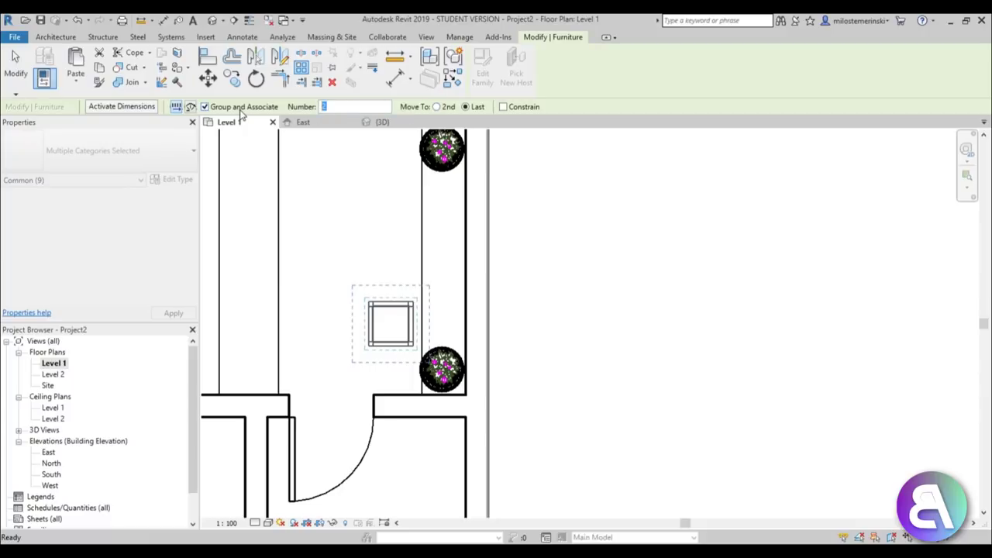
{"action": "type", "text": "3"}
{"action": "left_click", "coordinate": [393, 306]}
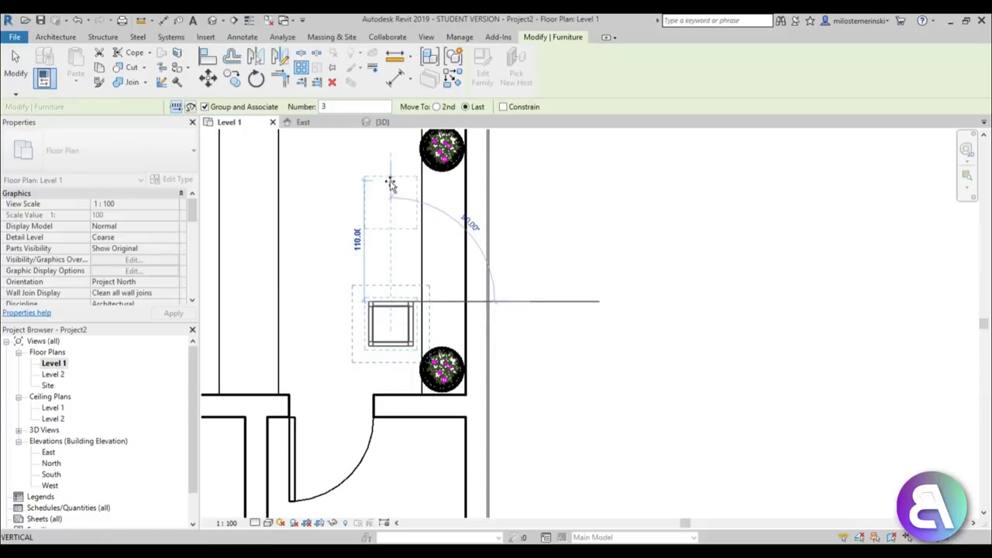
{"action": "left_click", "coordinate": [393, 170]}
{"action": "key", "text": "Escape"}
{"action": "key", "text": "Escape"}
- Nudge the three arrayed stools toward the back room and copy them into the next two plant bays along the long wall
{"action": "left_click_drag", "start_coordinate": [389, 372], "coordinate": [364, 135]}
{"action": "key", "text": "Down"}
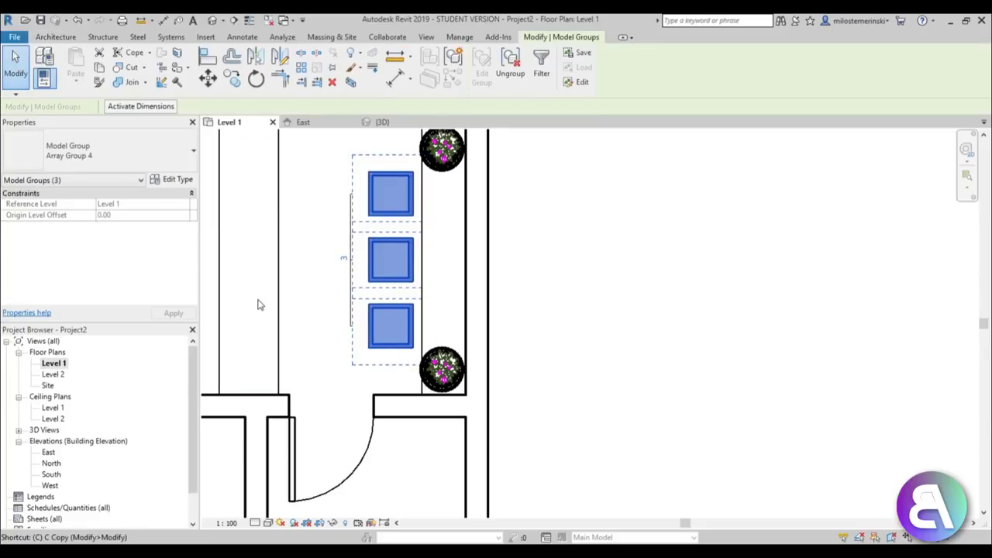
{"action": "key", "text": "c"}
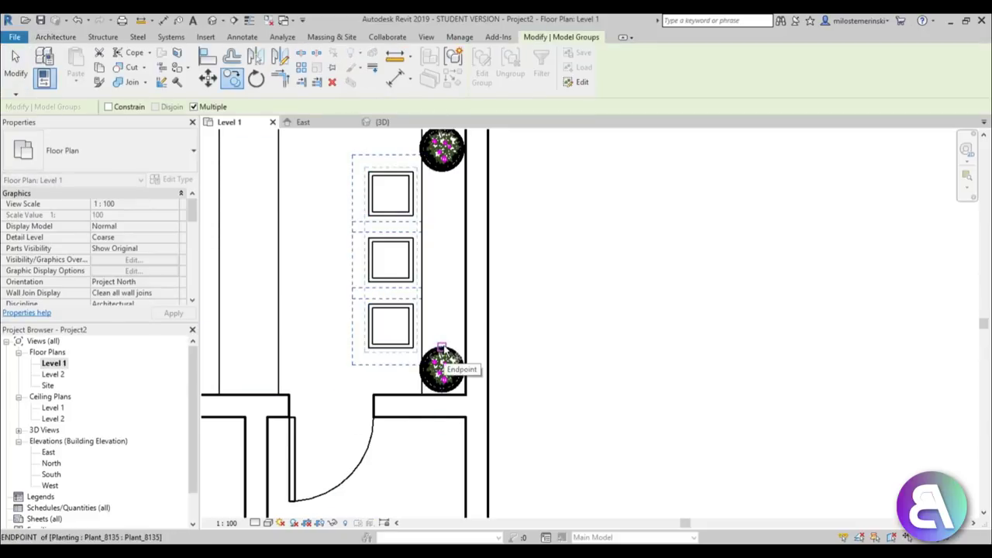
{"action": "left_click", "coordinate": [442, 348]}
{"action": "middle_click_drag", "start_coordinate": [440, 162], "coordinate": [452, 337]}
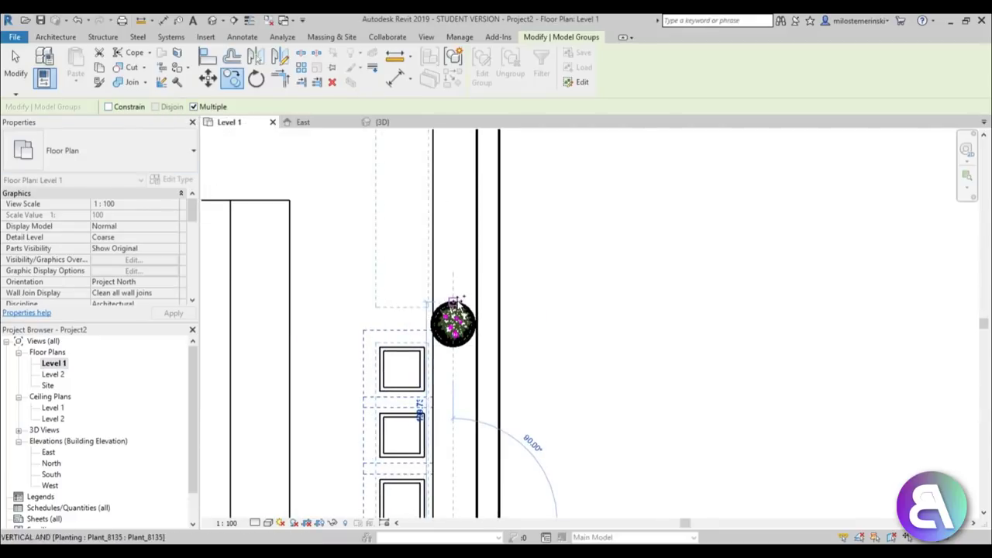
{"action": "left_click", "coordinate": [454, 302]}
{"action": "middle_click_drag", "start_coordinate": [454, 159], "coordinate": [461, 493]}
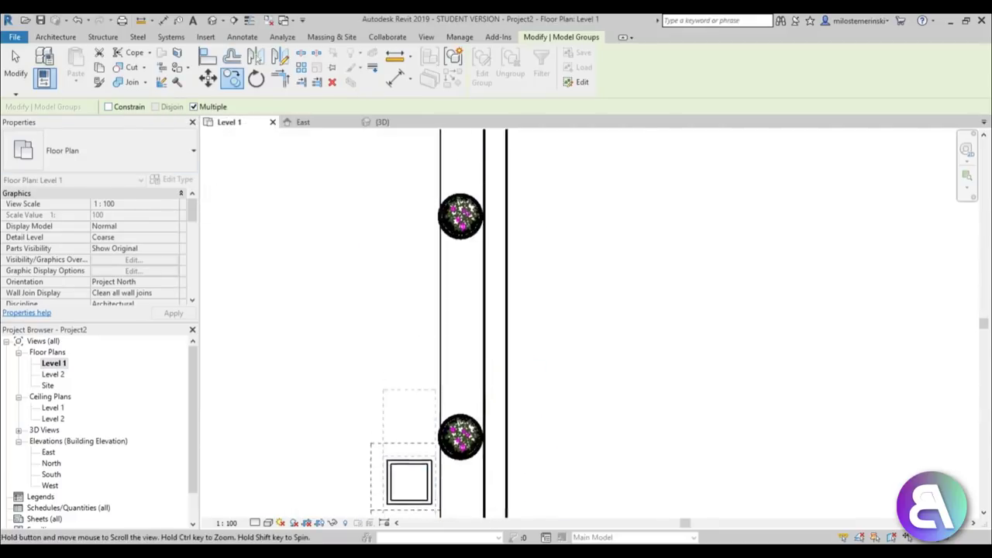
{"action": "left_click", "coordinate": [461, 416]}
{"action": "scroll", "coordinate": [465, 366], "scroll_direction": "down", "scroll_amount": 5}
{"action": "middle_click_drag", "start_coordinate": [584, 351], "coordinate": [576, 385]}
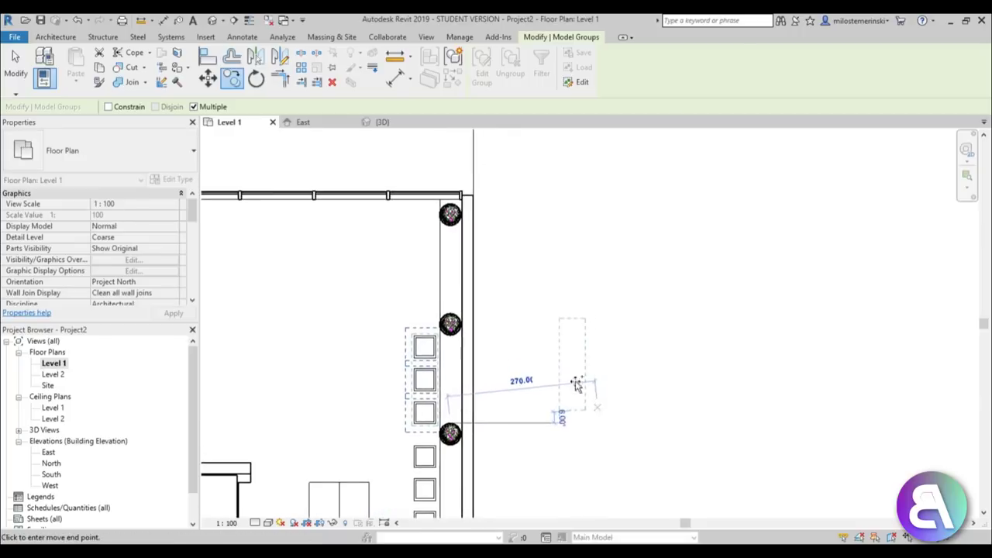
{"action": "scroll", "coordinate": [457, 304], "scroll_direction": "up", "scroll_amount": 5}
{"action": "key", "text": "Escape"}
{"action": "key", "text": "Escape"}
- Load the Parametric_Rectangular_Table_with_Chairs_15257 family and place one table set in the open floor in front of the kitchen partition
{"action": "scroll", "coordinate": [432, 215], "scroll_direction": "down", "scroll_amount": 3}
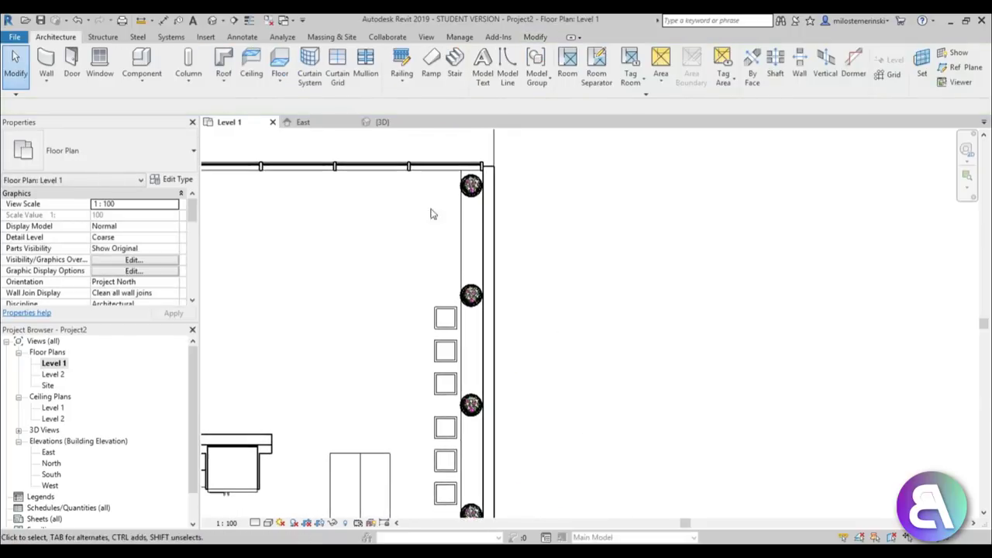
{"action": "middle_click_drag", "start_coordinate": [408, 170], "coordinate": [429, 184]}
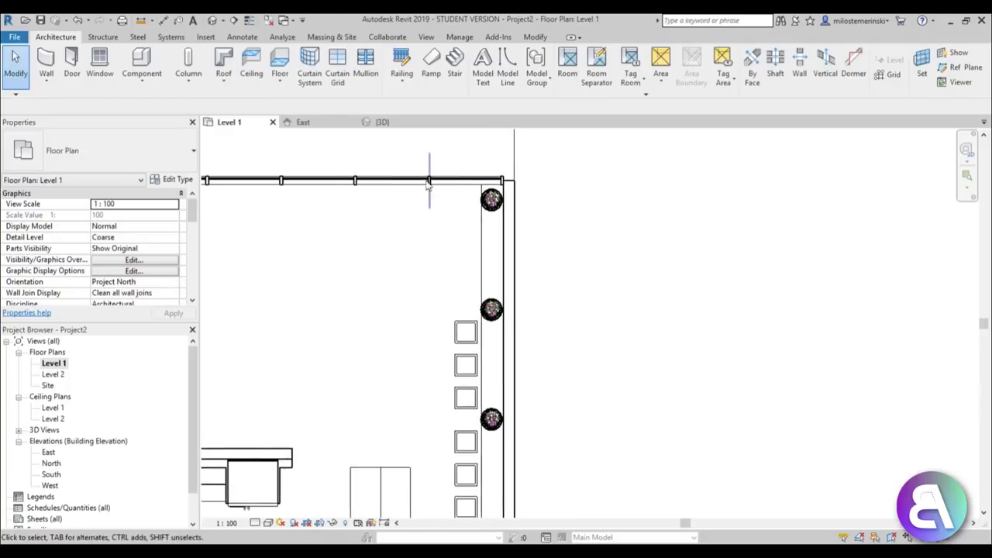
{"action": "middle_click_drag", "start_coordinate": [476, 228], "coordinate": [550, 195]}
{"action": "scroll", "coordinate": [535, 192], "scroll_direction": "down", "scroll_amount": 1}
{"action": "middle_click_drag", "start_coordinate": [505, 223], "coordinate": [503, 209]}
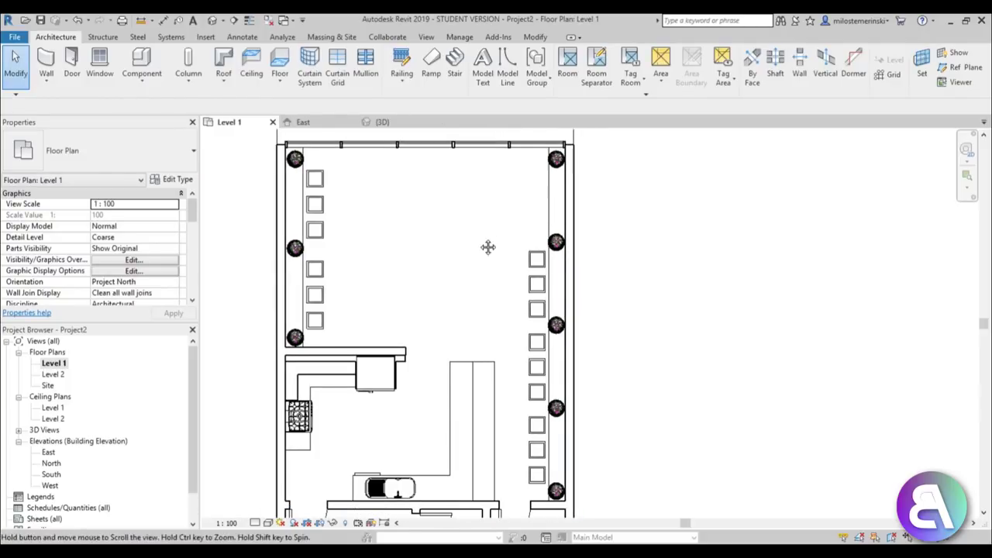
{"action": "middle_click_drag", "start_coordinate": [488, 246], "coordinate": [453, 280]}
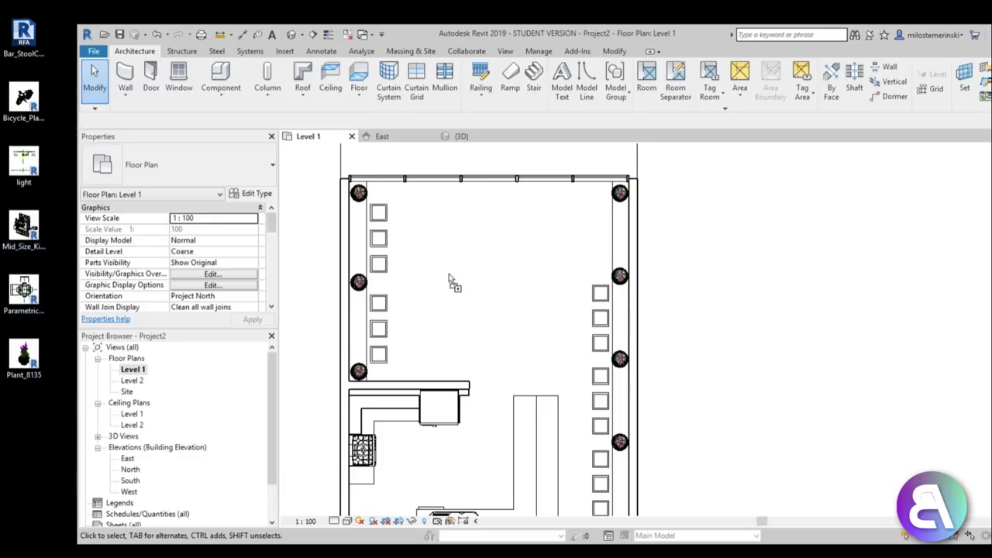
{"action": "left_click_drag", "start_coordinate": [449, 274], "coordinate": [451, 278]}
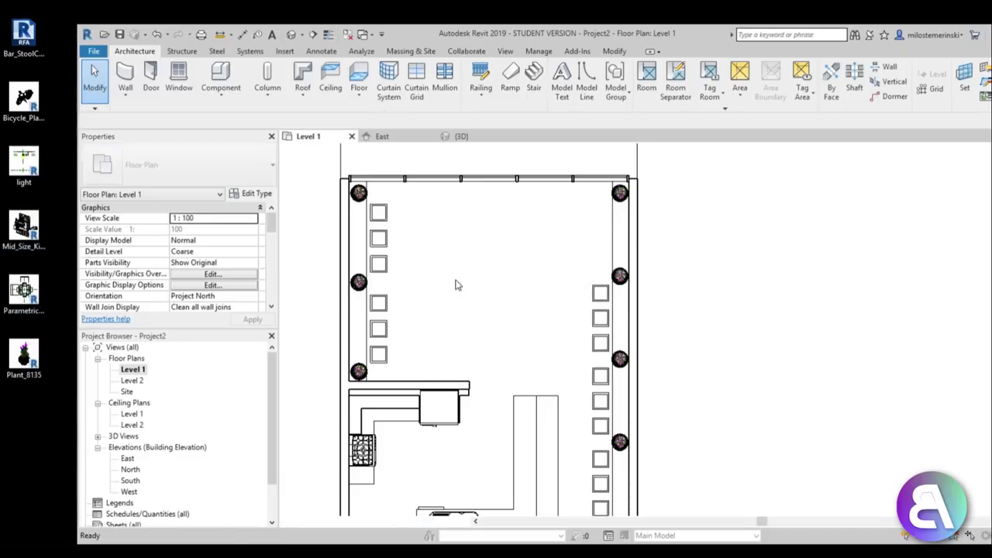
{"action": "left_click", "coordinate": [446, 332]}
{"action": "scroll", "coordinate": [465, 321], "scroll_direction": "up", "scroll_amount": 4}
{"action": "key", "text": "Escape"}
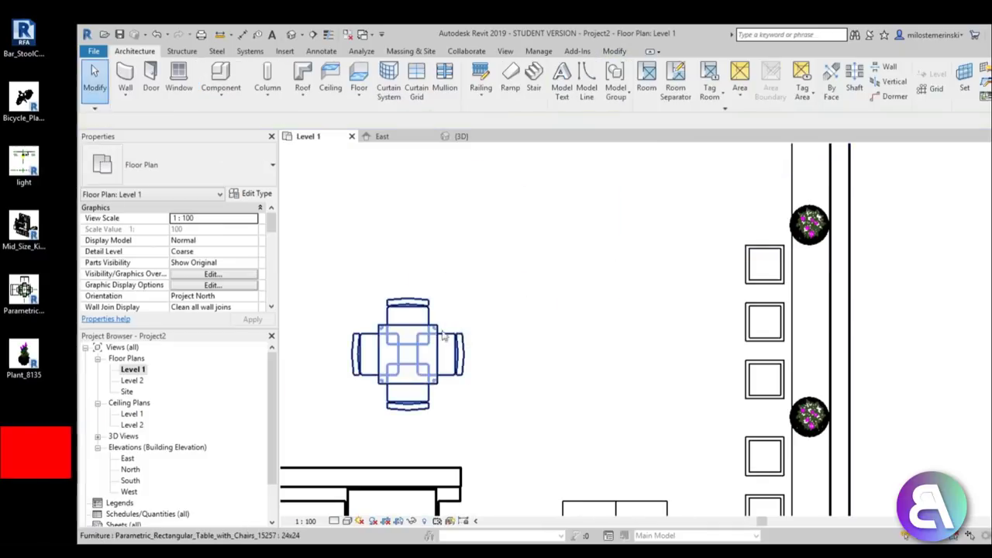
- Rotate the table set 45° and move it slightly toward the bar stools above the kitchen partition
{"action": "left_click", "coordinate": [444, 335]}
{"action": "scroll", "coordinate": [444, 335], "scroll_direction": "down", "scroll_amount": 3}
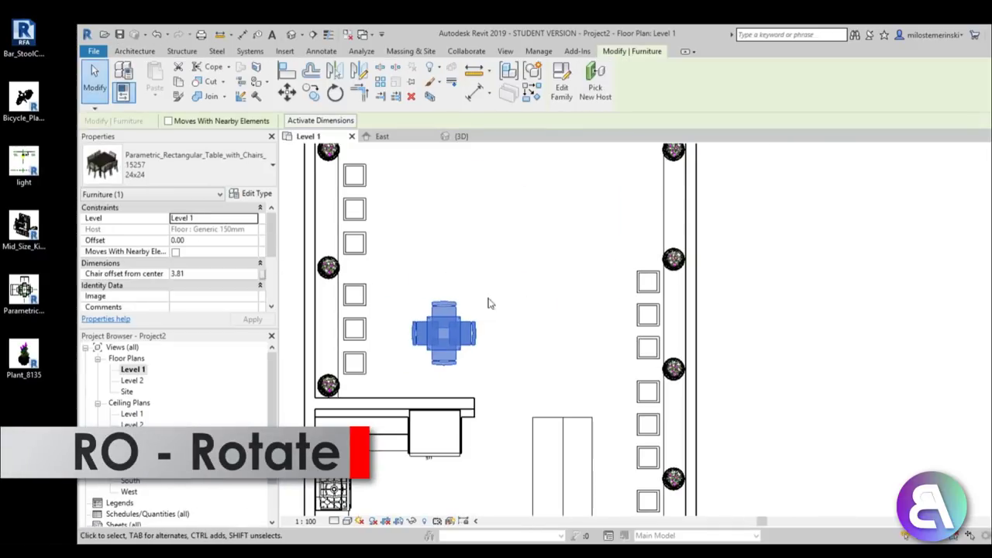
{"action": "left_click", "coordinate": [335, 93]}
{"action": "left_click", "coordinate": [274, 120]}
{"action": "type", "text": "4"}
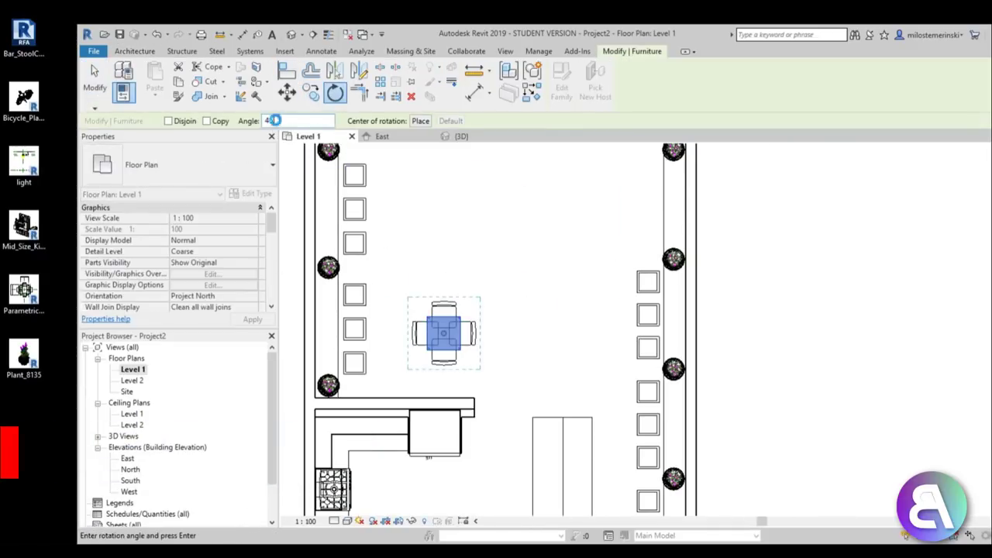
{"action": "type", "text": "5"}
{"action": "key", "text": "Return"}
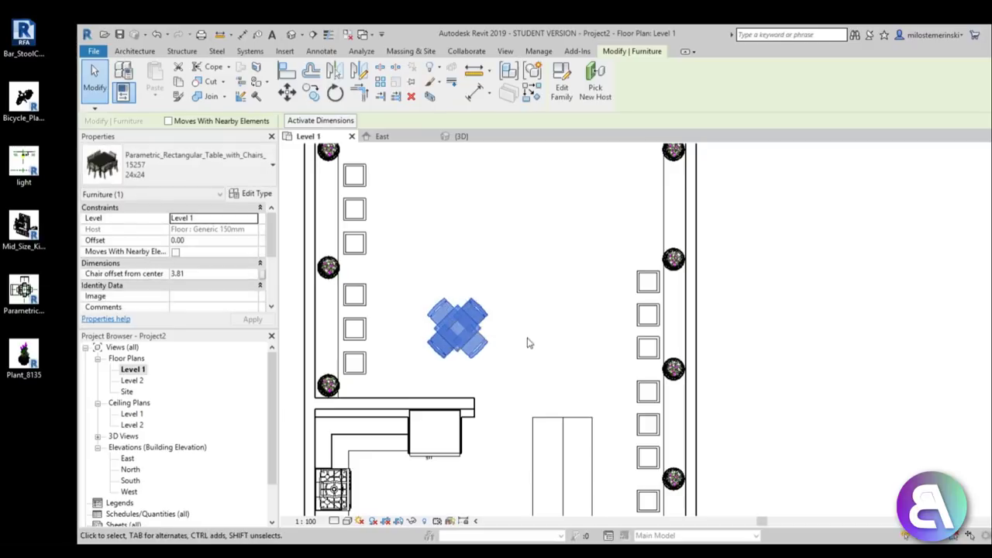
{"action": "scroll", "coordinate": [438, 354], "scroll_direction": "down", "scroll_amount": 3}
{"action": "scroll", "coordinate": [442, 349], "scroll_direction": "up", "scroll_amount": 4}
{"action": "left_click_drag", "start_coordinate": [432, 354], "coordinate": [415, 358]}
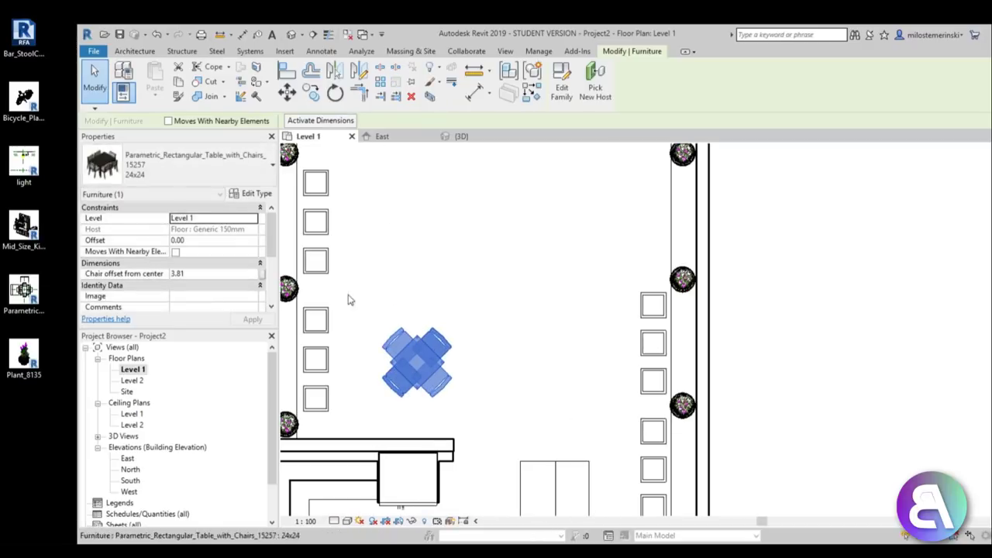
- Try the 36x60 and 30x42 types on the rotated table set
{"action": "left_click", "coordinate": [252, 195]}
{"action": "key", "text": "Escape"}
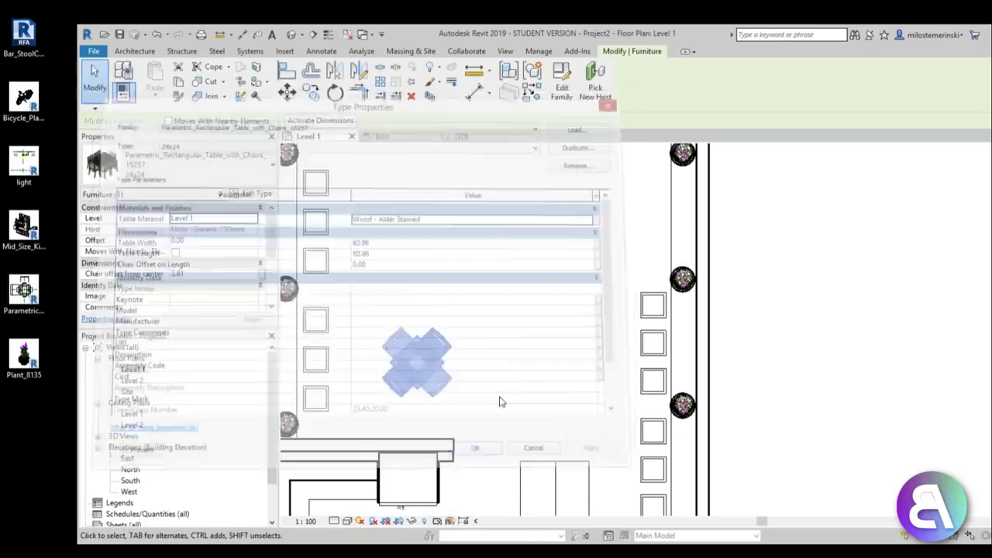
{"action": "left_click", "coordinate": [155, 172]}
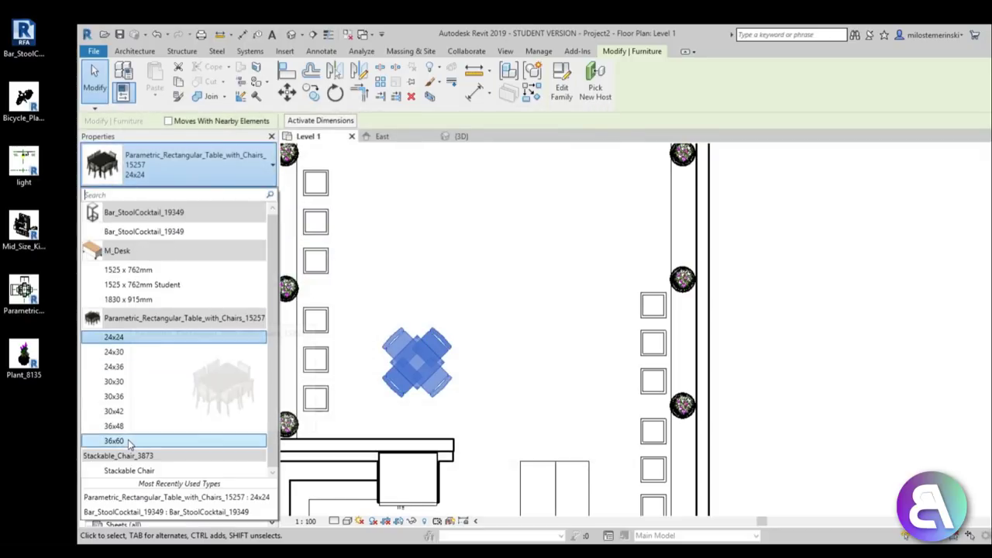
{"action": "left_click", "coordinate": [114, 439]}
{"action": "left_click", "coordinate": [178, 164]}
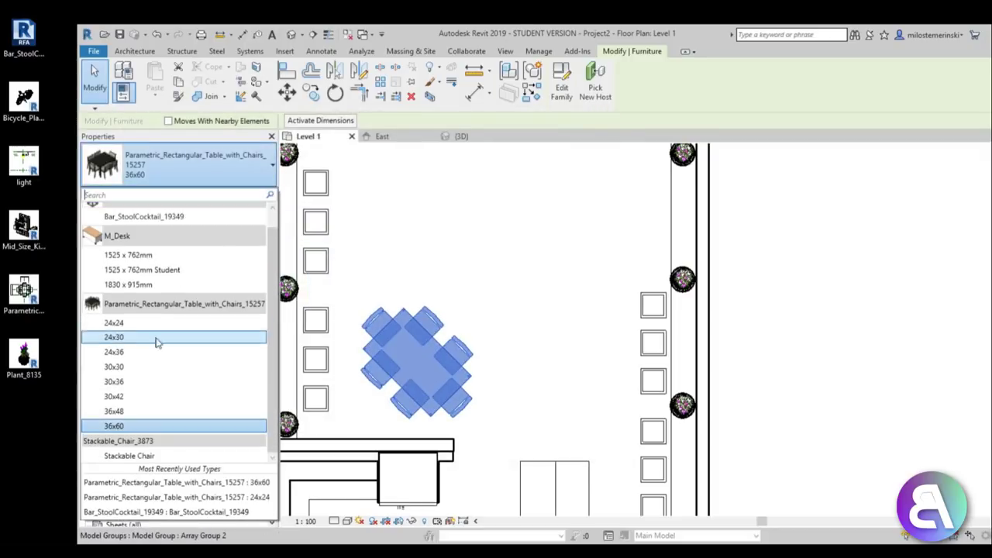
{"action": "left_click", "coordinate": [138, 400]}
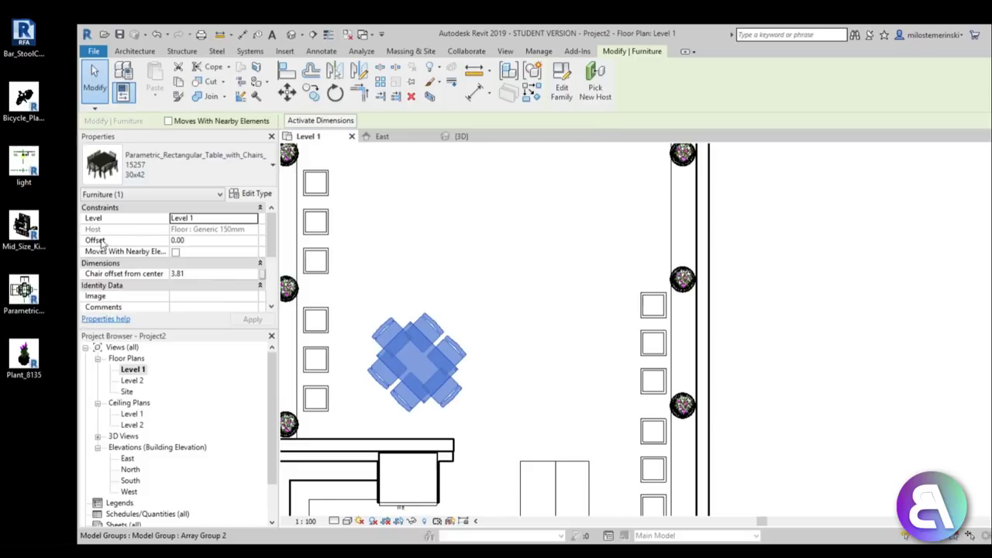
- Switch the table set to the 30x36 type and copy it once straight toward the storefront wall
{"action": "left_click", "coordinate": [155, 166]}
{"action": "left_click", "coordinate": [132, 374]}
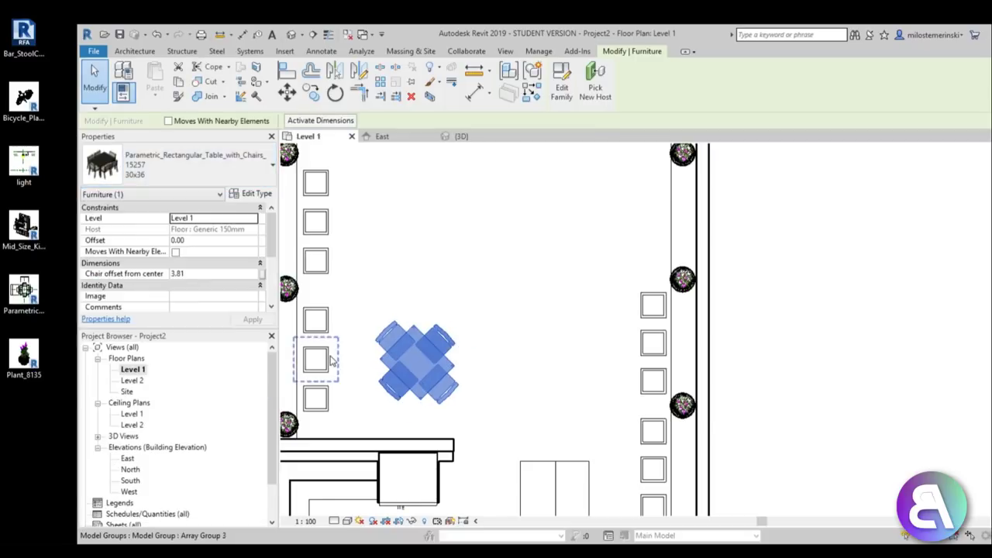
{"action": "scroll", "coordinate": [496, 361], "scroll_direction": "down", "scroll_amount": 1}
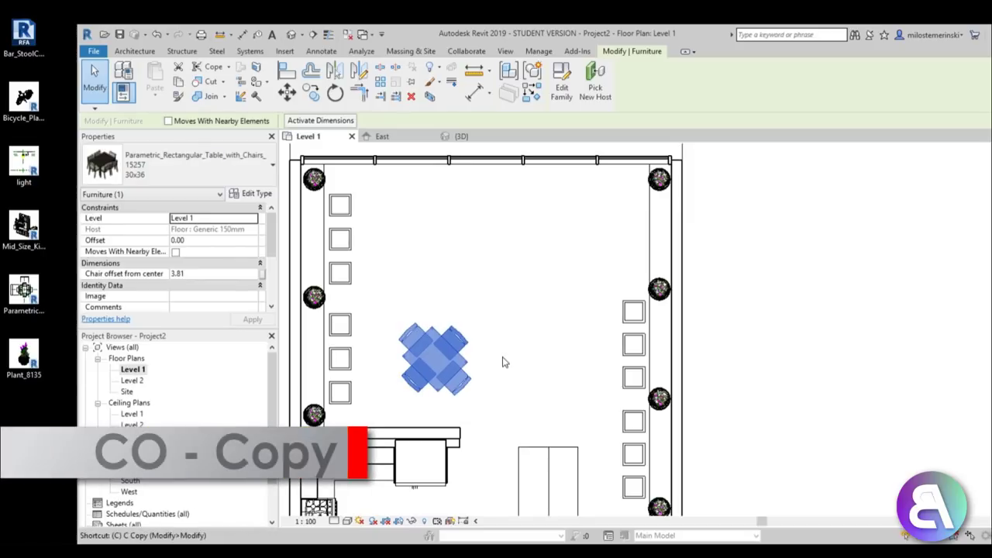
{"action": "key", "text": "c"}
{"action": "key", "text": "o"}
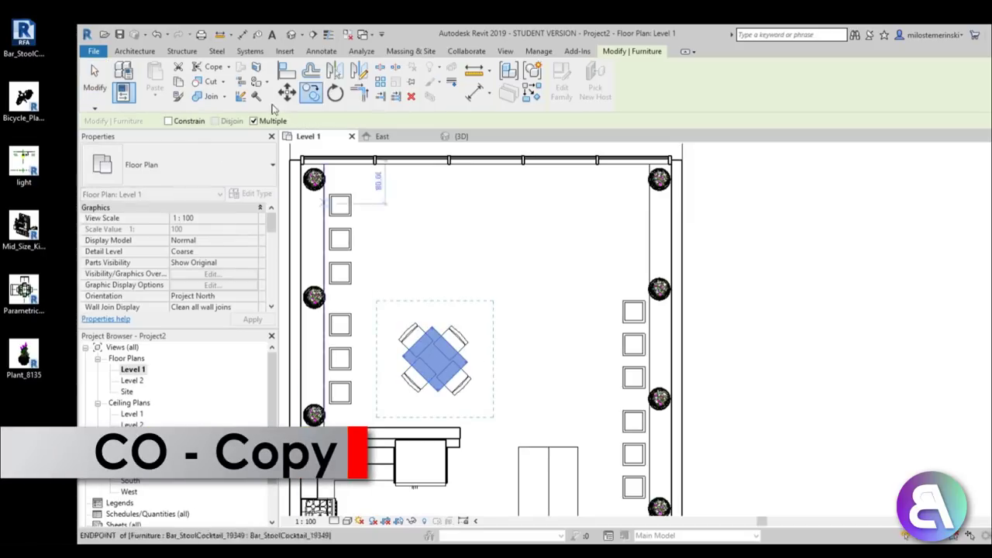
{"action": "left_click", "coordinate": [434, 361]}
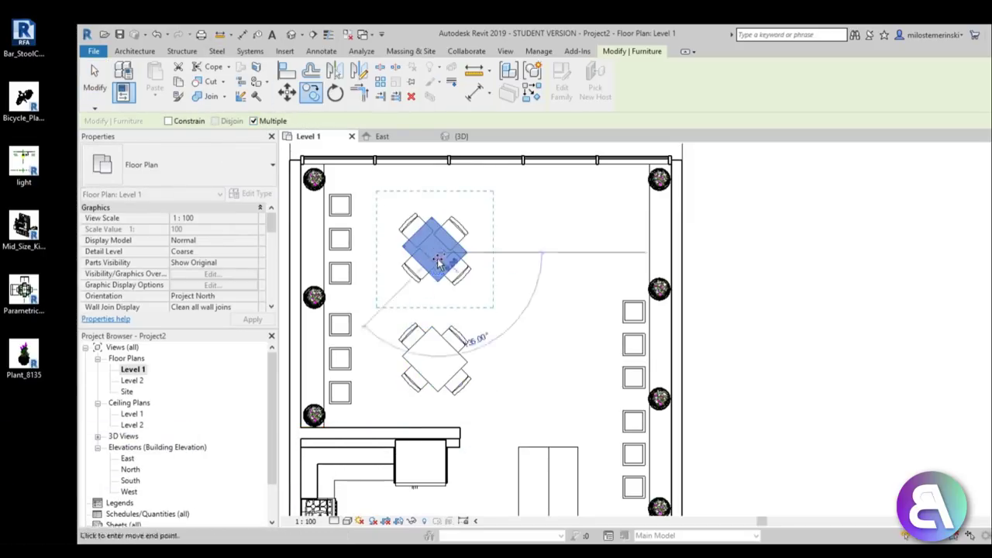
{"action": "left_click", "coordinate": [439, 262]}
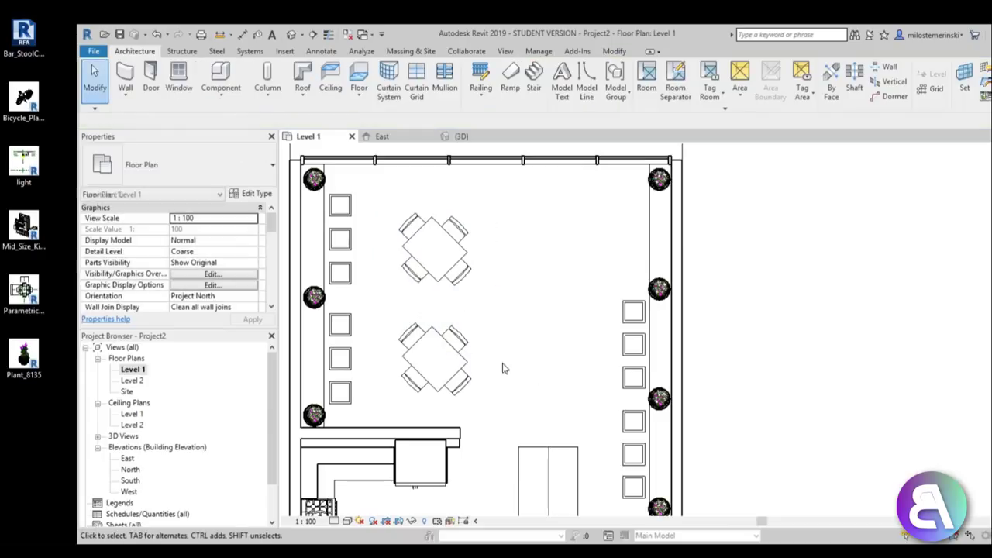
- Copy both table sets sideways toward the opposite wall to form a two-by-two layout, and nudge the copies slightly farther out
{"action": "left_click", "coordinate": [468, 316]}
{"action": "left_click", "coordinate": [543, 309]}
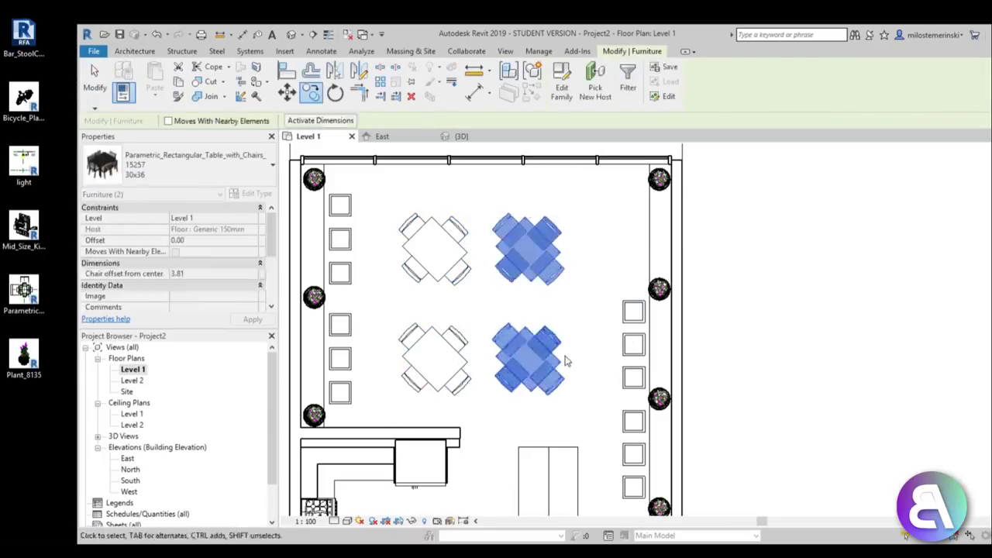
{"action": "key", "text": "Right"}
{"action": "key", "text": "Right"}
{"action": "key", "text": "Right"}
{"action": "key", "text": "Right"}
{"action": "key", "text": "Right"}
{"action": "key", "text": "Right"}
{"action": "key", "text": "Right"}
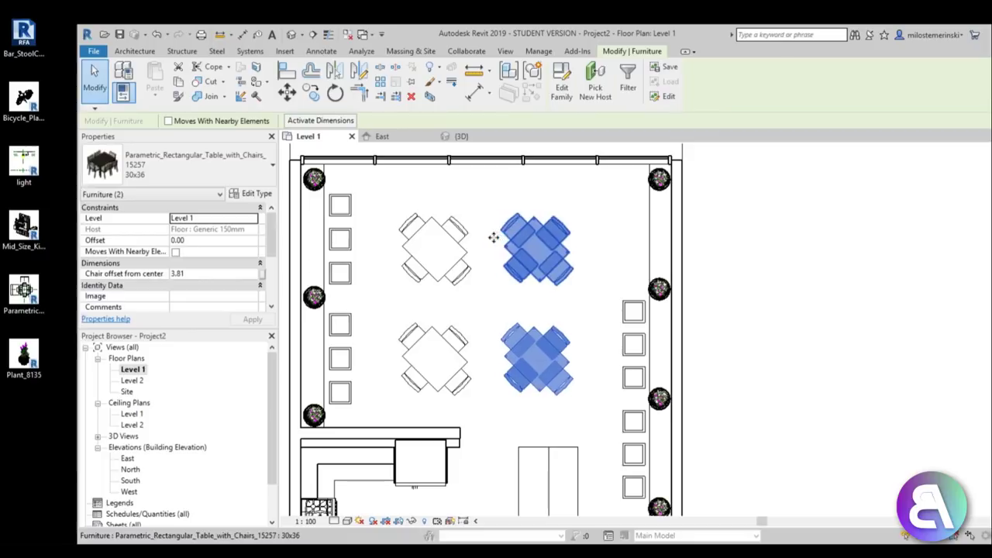
- Nudge all four table sets together toward the kitchen-side bar stools and the storefront wall
{"action": "key", "text": "Escape"}
{"action": "left_click_drag", "start_coordinate": [588, 375], "coordinate": [414, 246]}
{"action": "key", "text": "Left"}
{"action": "key", "text": "Left"}
{"action": "key", "text": "Up"}
{"action": "key", "text": "Up"}
{"action": "key", "text": "Up"}
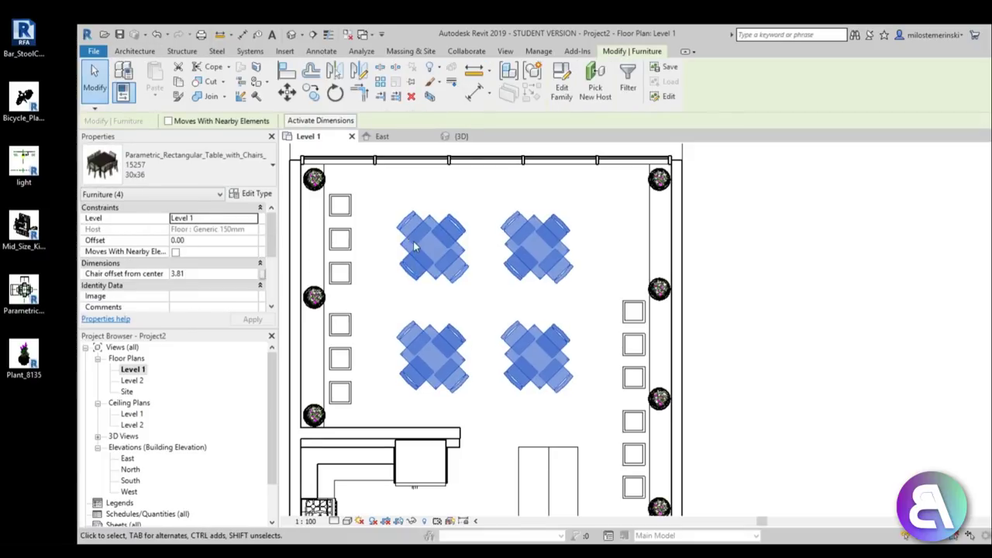
{"action": "key", "text": "Left"}
{"action": "key", "text": "Left"}
{"action": "key", "text": "Left"}
{"action": "key", "text": "Left"}
{"action": "key", "text": "Left"}
{"action": "key", "text": "Left"}
{"action": "key", "text": "Up"}
{"action": "key", "text": "Up"}
{"action": "key", "text": "Up"}
{"action": "key", "text": "Left"}
{"action": "key", "text": "Left"}
{"action": "key", "text": "Left"}
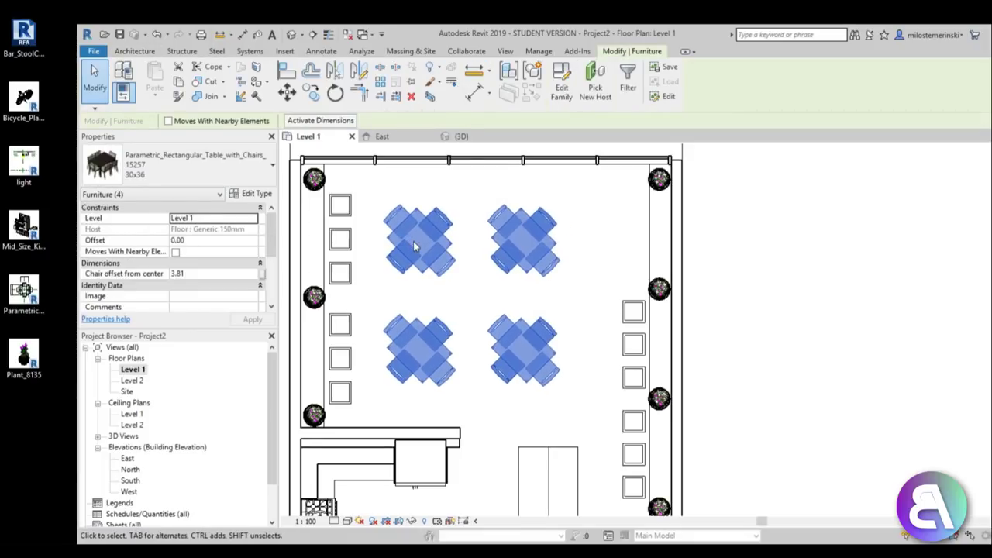
{"action": "key", "text": "Escape"}
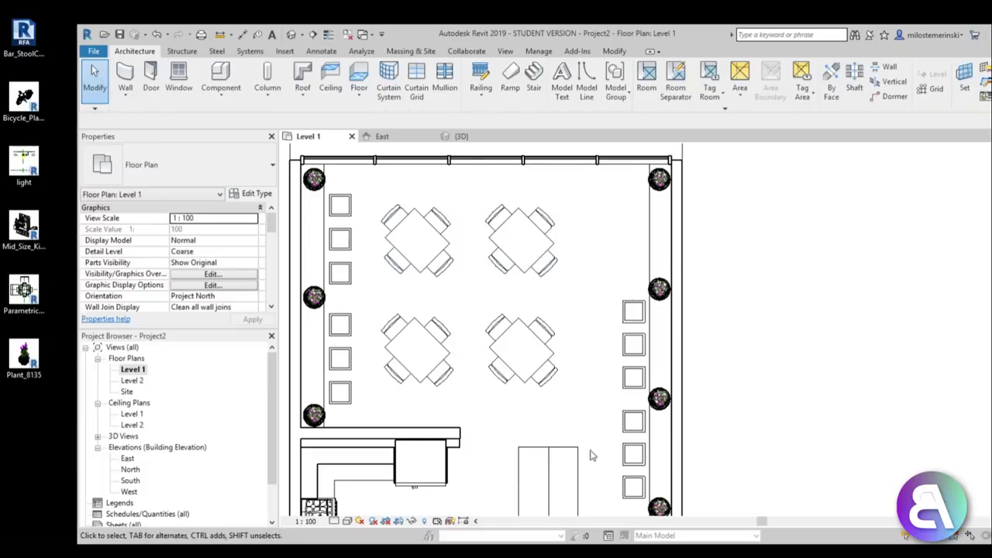
{"action": "scroll", "coordinate": [590, 456], "scroll_direction": "down", "scroll_amount": 1}
{"action": "middle_click_drag", "start_coordinate": [590, 455], "coordinate": [525, 322]}
{"action": "middle_click_drag", "start_coordinate": [553, 248], "coordinate": [549, 376]}
{"action": "scroll", "coordinate": [538, 255], "scroll_direction": "up", "scroll_amount": 4}
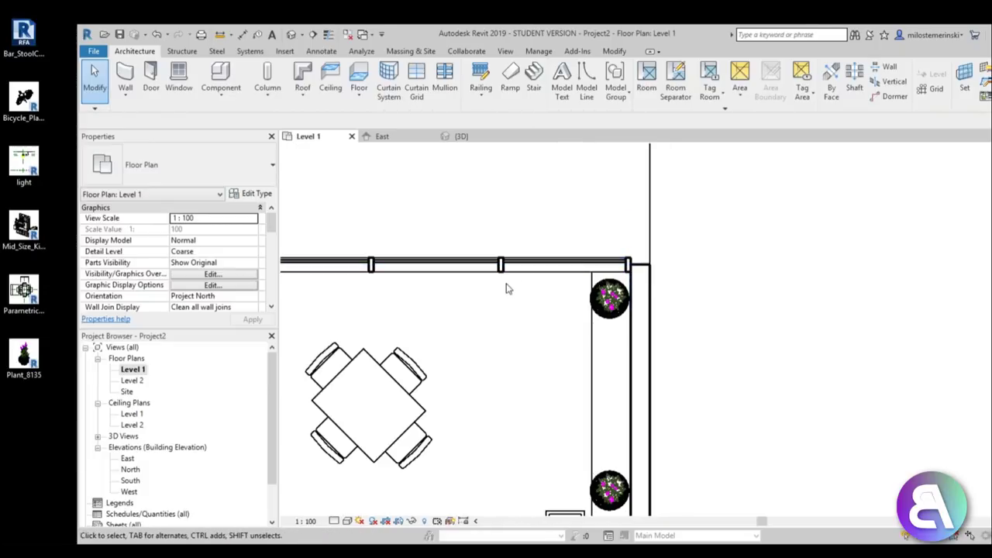
{"action": "scroll", "coordinate": [490, 311], "scroll_direction": "down", "scroll_amount": 3}
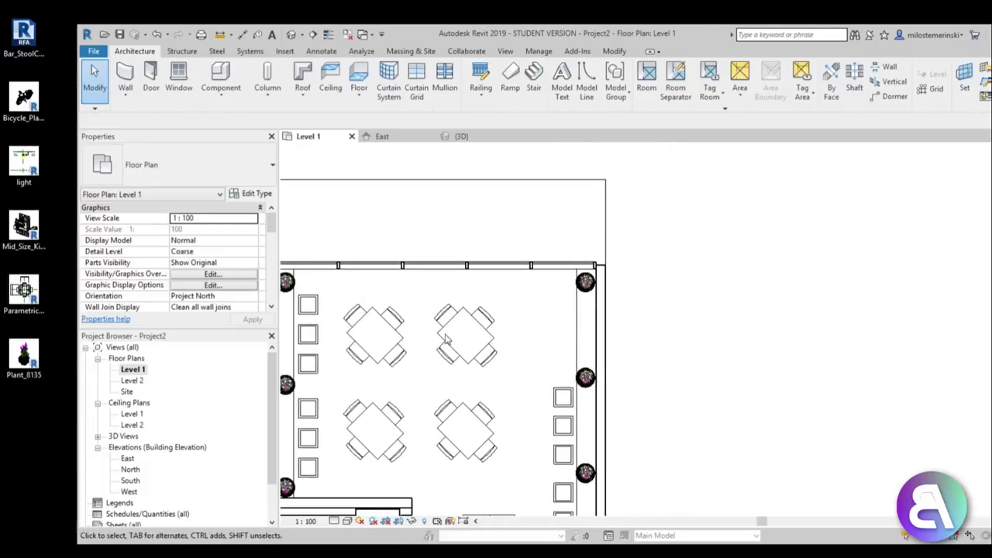
{"action": "scroll", "coordinate": [485, 273], "scroll_direction": "up", "scroll_amount": 2}
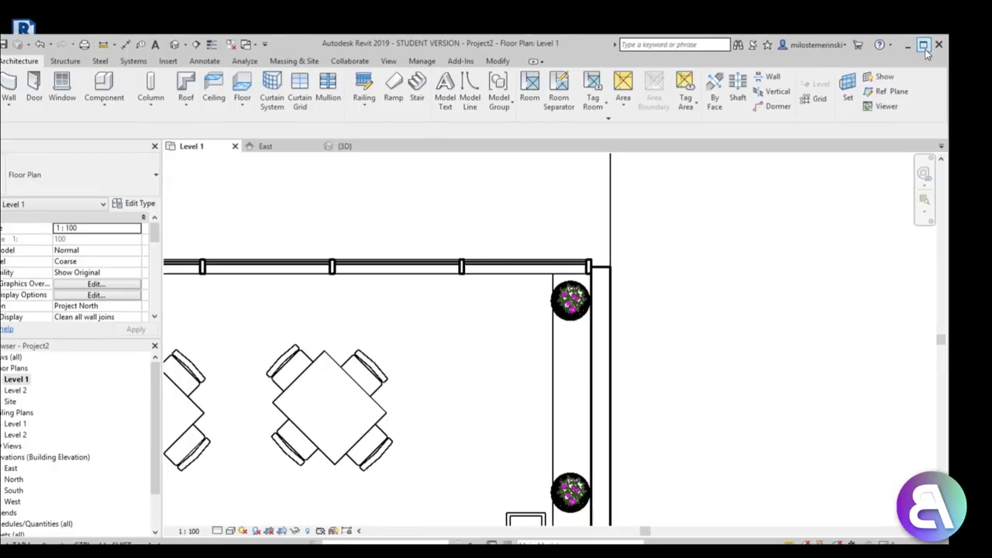
- Maximize the program window and load the M_Door-Curtain-Wall-Single-Glass family from the US Metric library's Doors folder
{"action": "left_click", "coordinate": [924, 47]}
{"action": "left_click", "coordinate": [205, 37]}
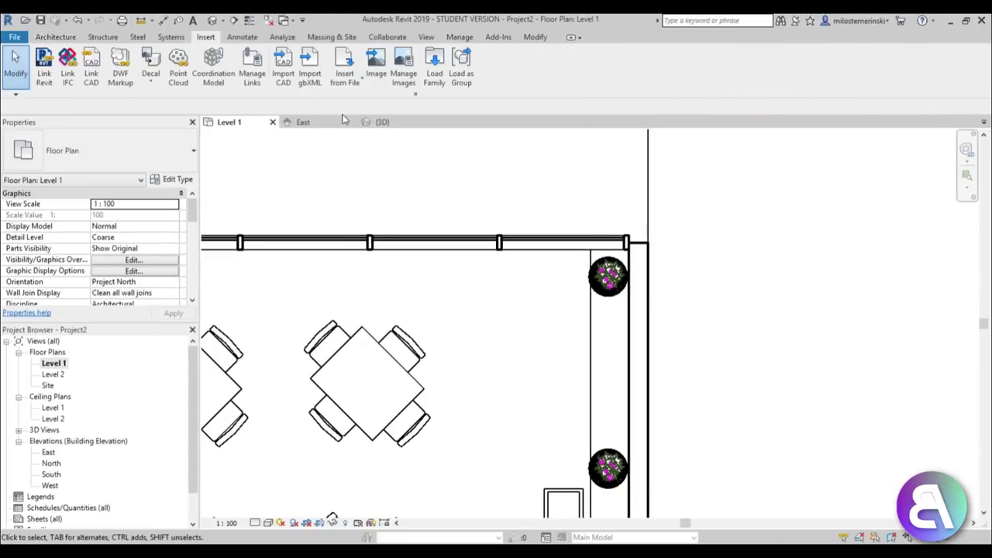
{"action": "left_click", "coordinate": [435, 78]}
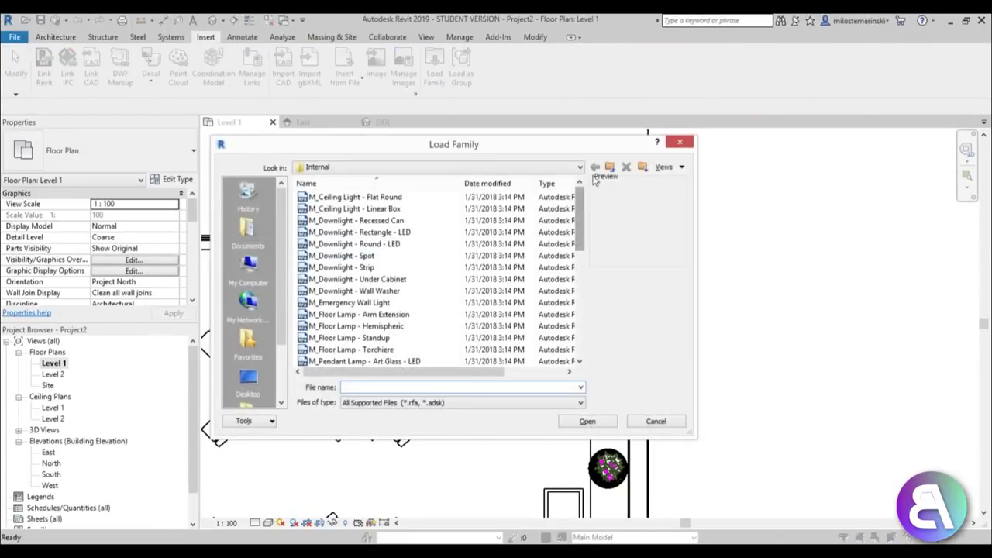
{"action": "left_click", "coordinate": [610, 169]}
{"action": "left_click", "coordinate": [610, 169]}
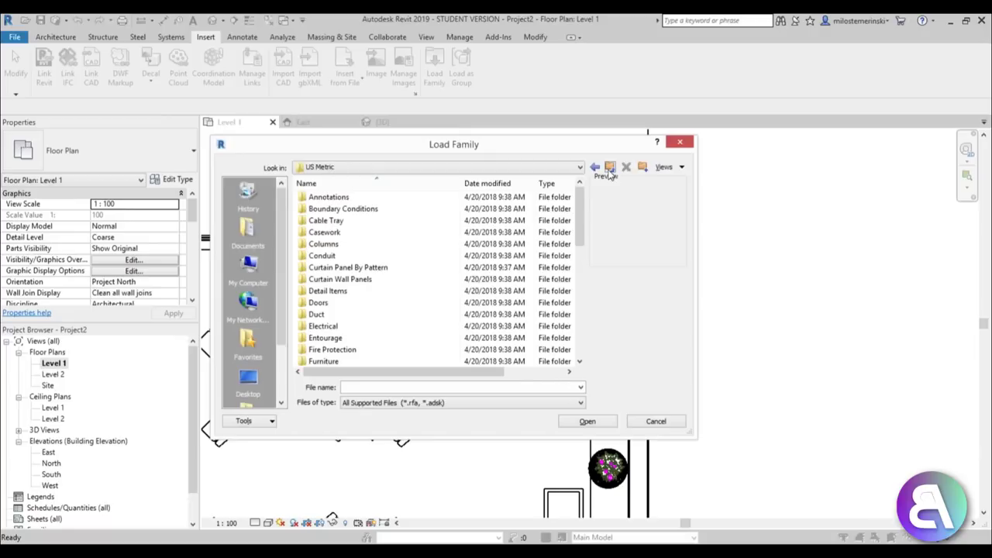
{"action": "left_click", "coordinate": [610, 169]}
{"action": "double_click", "coordinate": [341, 220]}
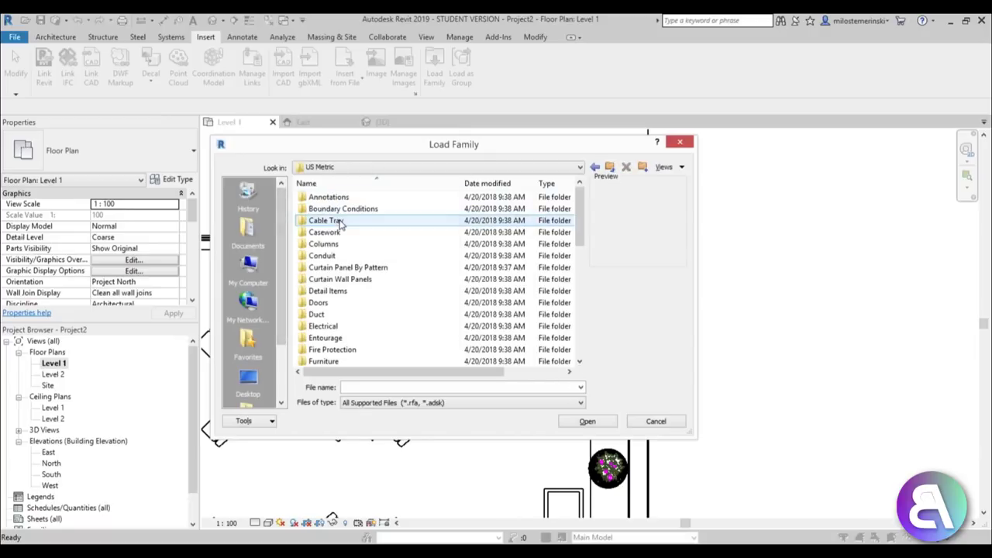
{"action": "scroll", "coordinate": [583, 235], "scroll_direction": "down", "scroll_amount": 3}
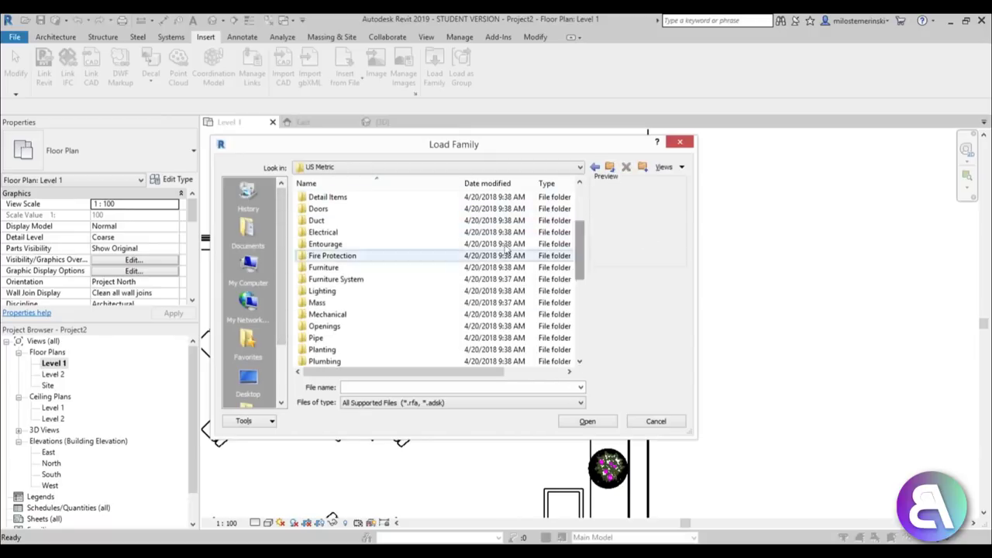
{"action": "double_click", "coordinate": [325, 220]}
{"action": "left_click", "coordinate": [361, 232]}
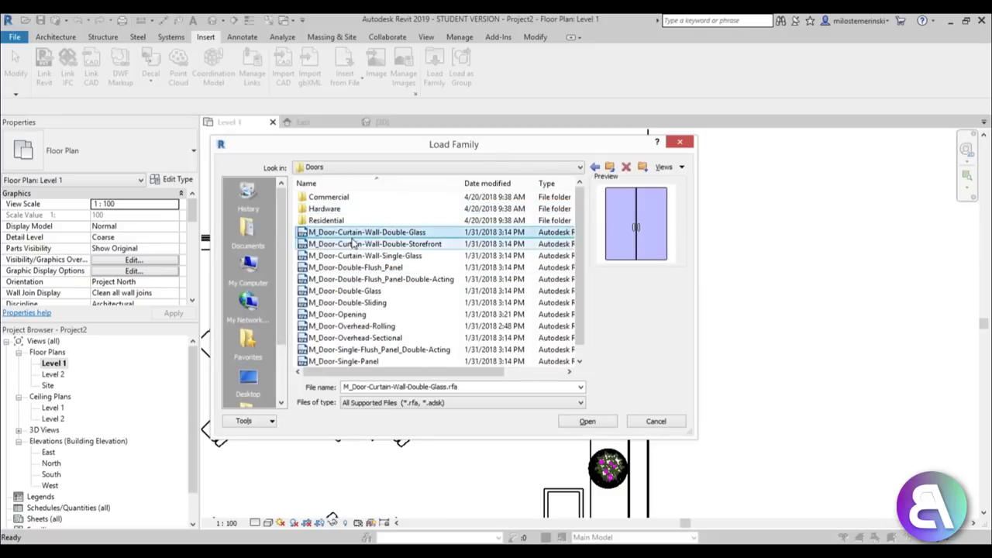
{"action": "key", "text": "Down"}
{"action": "key", "text": "Down"}
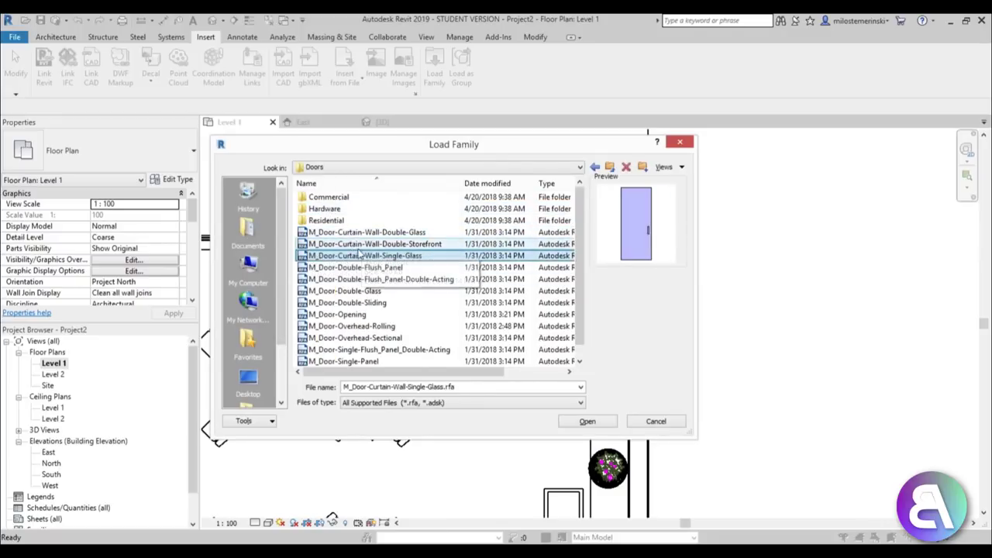
{"action": "left_click", "coordinate": [588, 422]}
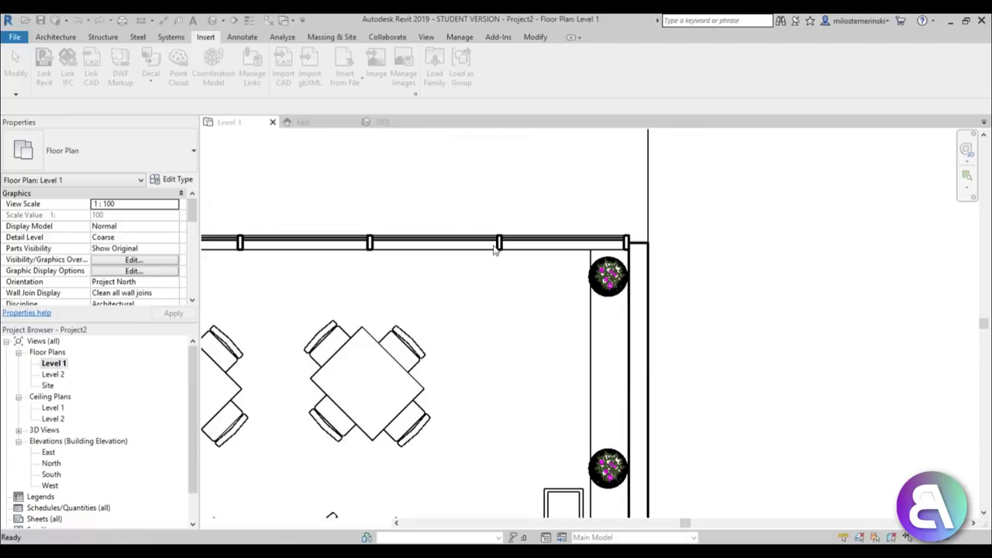
- Add a vertical curtain grid line in the storefront's end bay by the corner plant, about 45 cm from the wall end
{"action": "scroll", "coordinate": [510, 262], "scroll_direction": "up", "scroll_amount": 2}
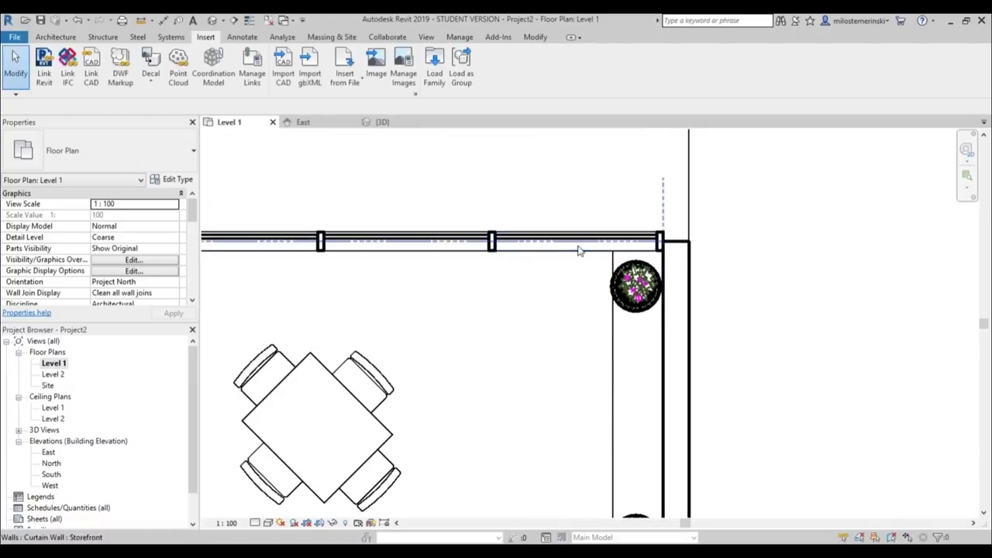
{"action": "left_click", "coordinate": [493, 262]}
{"action": "key", "text": "c"}
{"action": "key", "text": "g"}
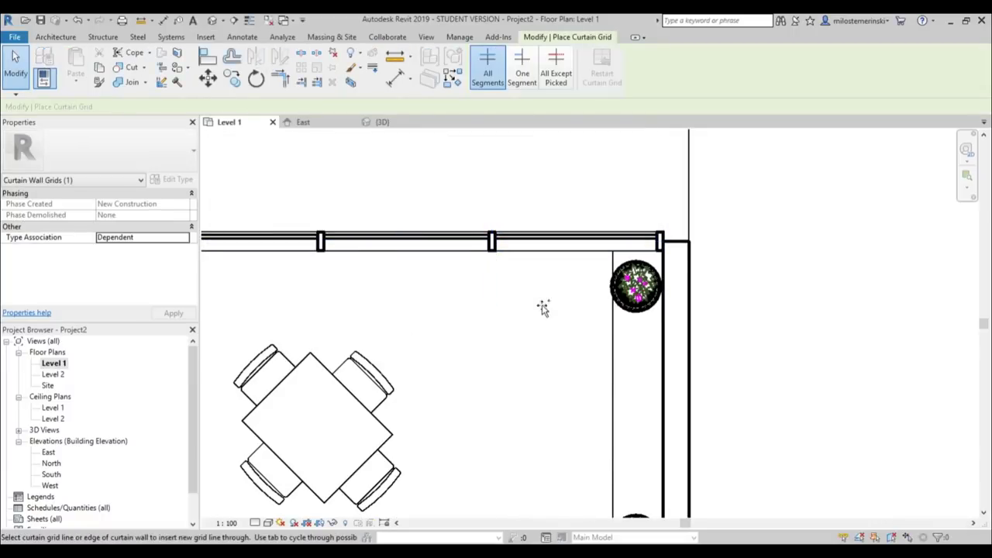
{"action": "left_click", "coordinate": [606, 243]}
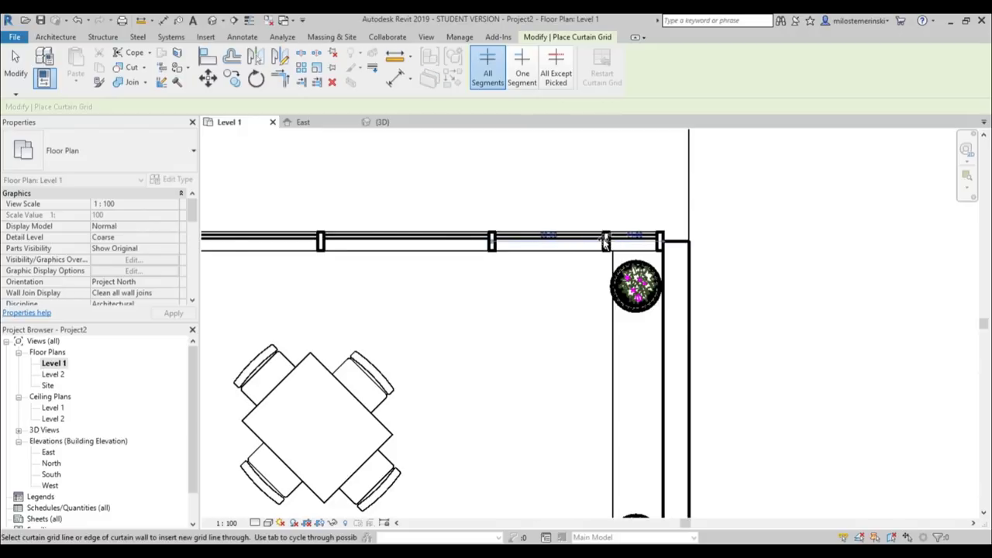
{"action": "scroll", "coordinate": [603, 242], "scroll_direction": "up", "scroll_amount": 3}
{"action": "scroll", "coordinate": [603, 242], "scroll_direction": "up", "scroll_amount": 4}
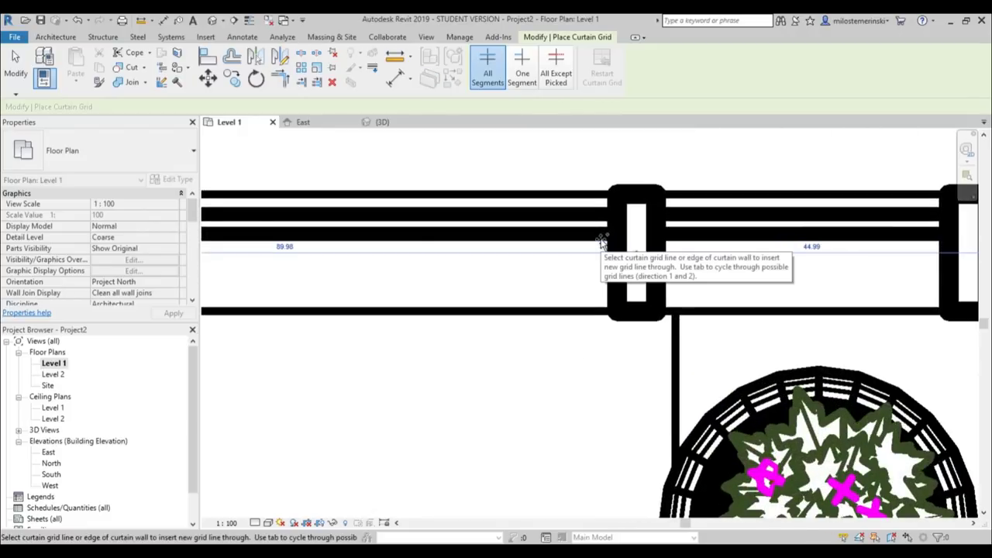
{"action": "scroll", "coordinate": [602, 243], "scroll_direction": "down", "scroll_amount": 5}
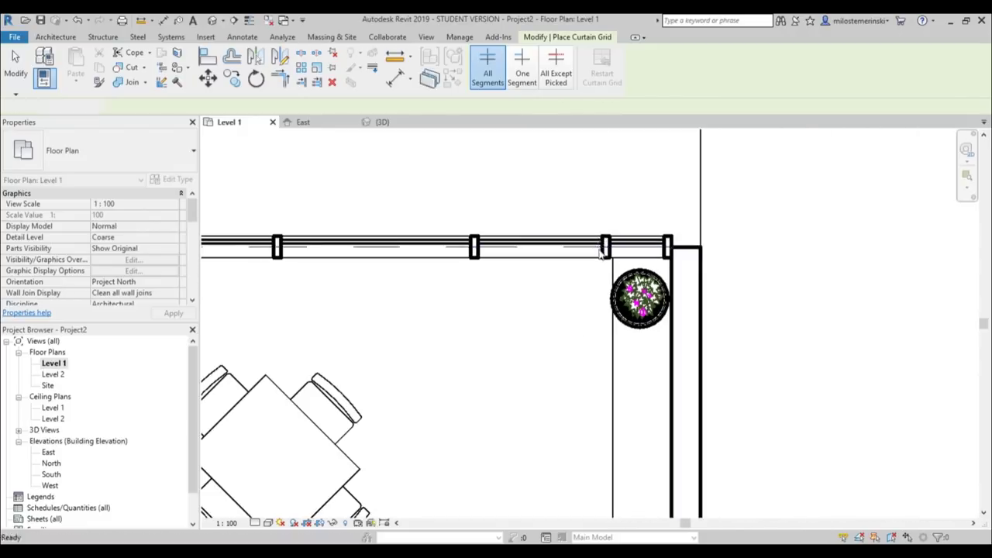
{"action": "key", "text": "Escape"}
- Replace the glazed storefront panel beside the narrow corner bay with the M_Door-Curtain-Wall-Single-Glass door
{"action": "scroll", "coordinate": [566, 258], "scroll_direction": "up", "scroll_amount": 2}
{"action": "left_click", "coordinate": [562, 253]}
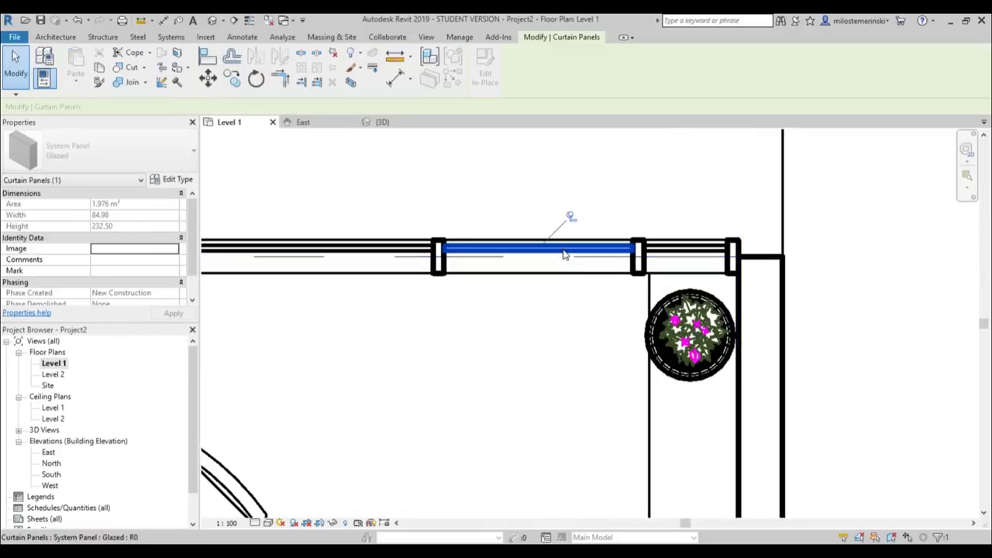
{"action": "left_click", "coordinate": [550, 377]}
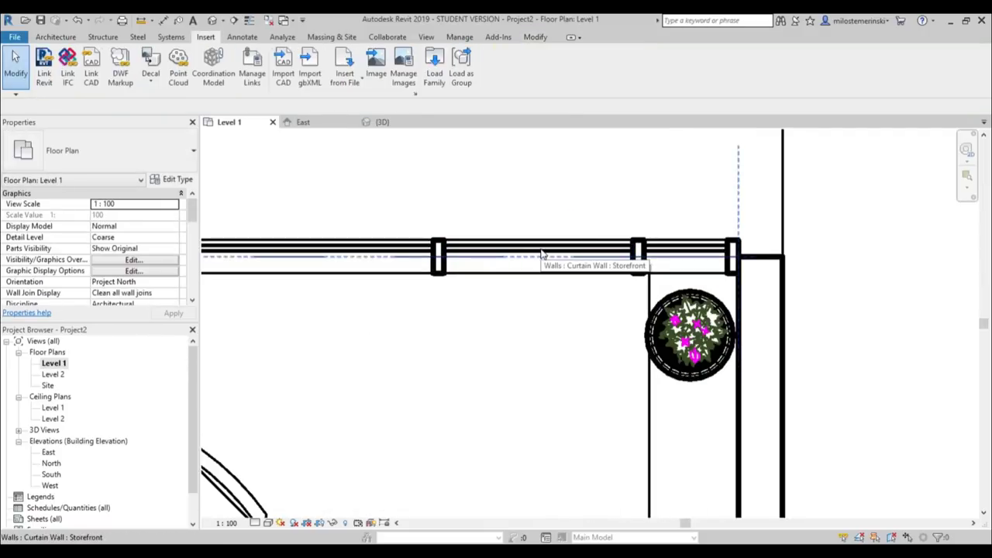
{"action": "left_click", "coordinate": [543, 250]}
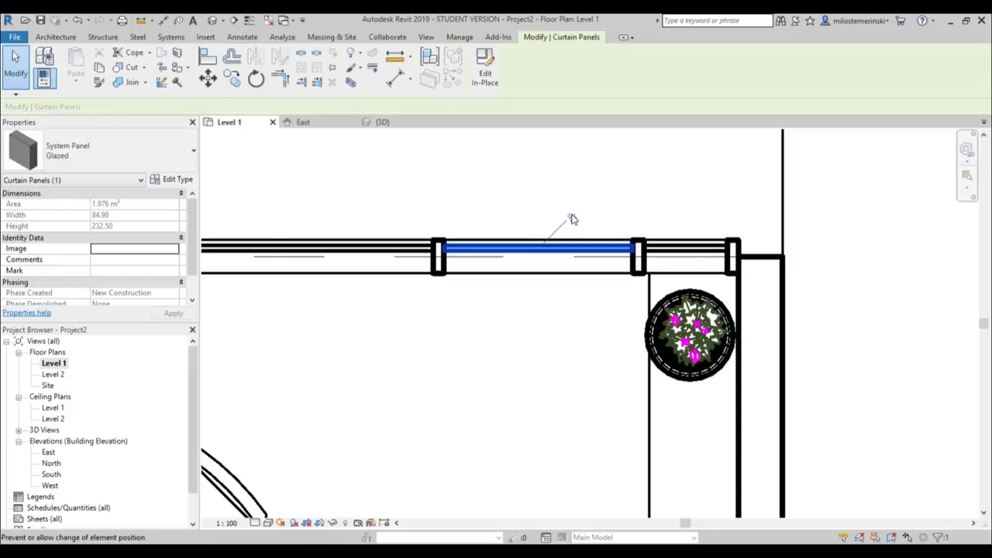
{"action": "left_click", "coordinate": [144, 159]}
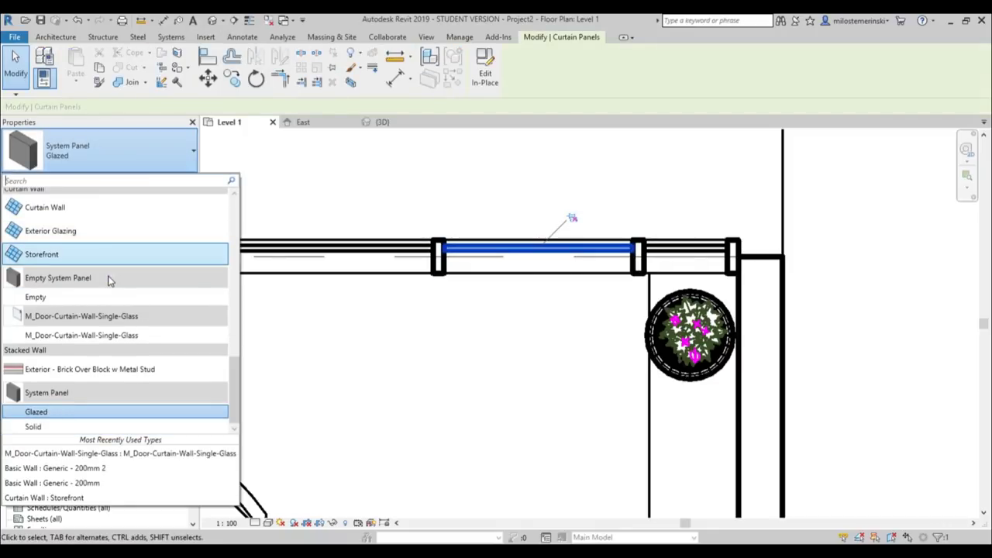
{"action": "left_click", "coordinate": [75, 334]}
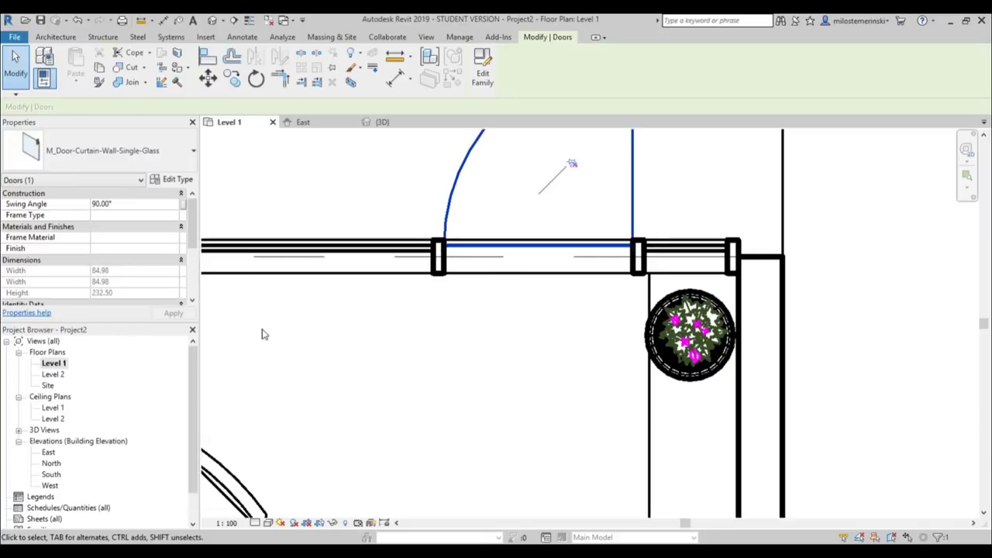
{"action": "left_click", "coordinate": [457, 362]}
- Move all four table sets together slightly away from the storefront toward the kitchen
{"action": "scroll", "coordinate": [555, 335], "scroll_direction": "down", "scroll_amount": 3}
{"action": "scroll", "coordinate": [581, 259], "scroll_direction": "down", "scroll_amount": 2}
{"action": "middle_click_drag", "start_coordinate": [585, 295], "coordinate": [569, 240]}
{"action": "scroll", "coordinate": [569, 240], "scroll_direction": "down", "scroll_amount": 2}
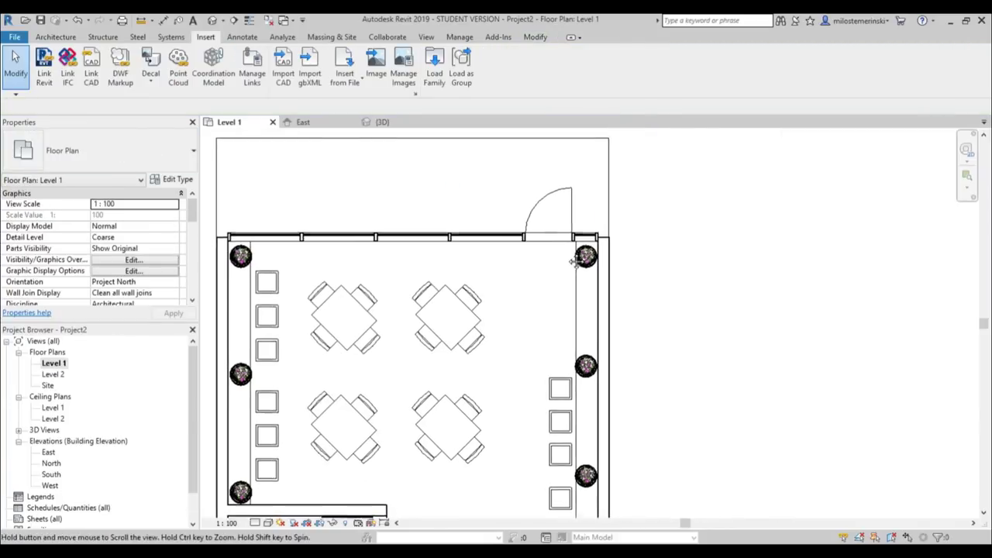
{"action": "scroll", "coordinate": [521, 233], "scroll_direction": "up", "scroll_amount": 2}
{"action": "scroll", "coordinate": [530, 267], "scroll_direction": "up", "scroll_amount": 1}
{"action": "middle_click_drag", "start_coordinate": [538, 288], "coordinate": [612, 199]}
{"action": "scroll", "coordinate": [608, 210], "scroll_direction": "down", "scroll_amount": 1}
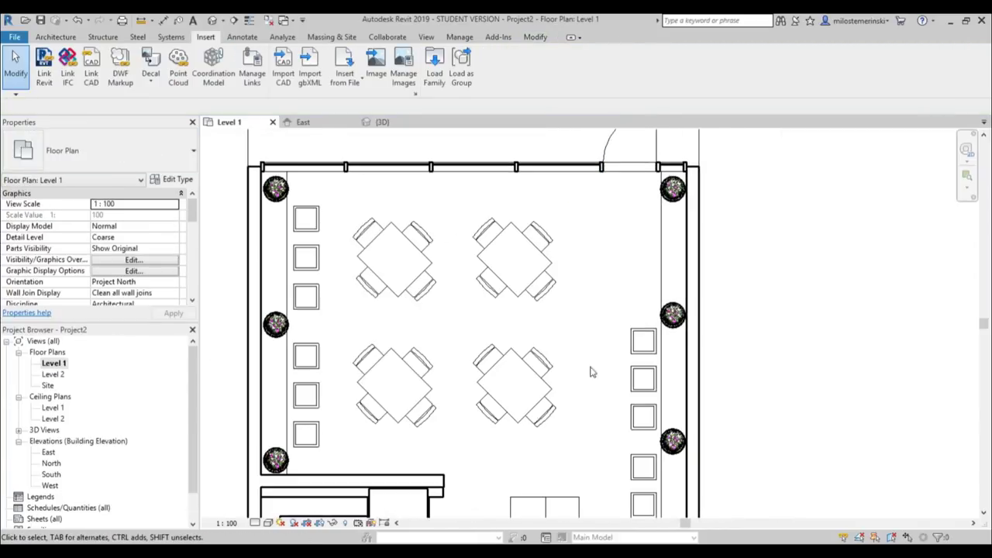
{"action": "left_click_drag", "start_coordinate": [591, 380], "coordinate": [316, 265]}
{"action": "left_click_drag", "start_coordinate": [404, 266], "coordinate": [418, 260]}
{"action": "left_click", "coordinate": [459, 229]}
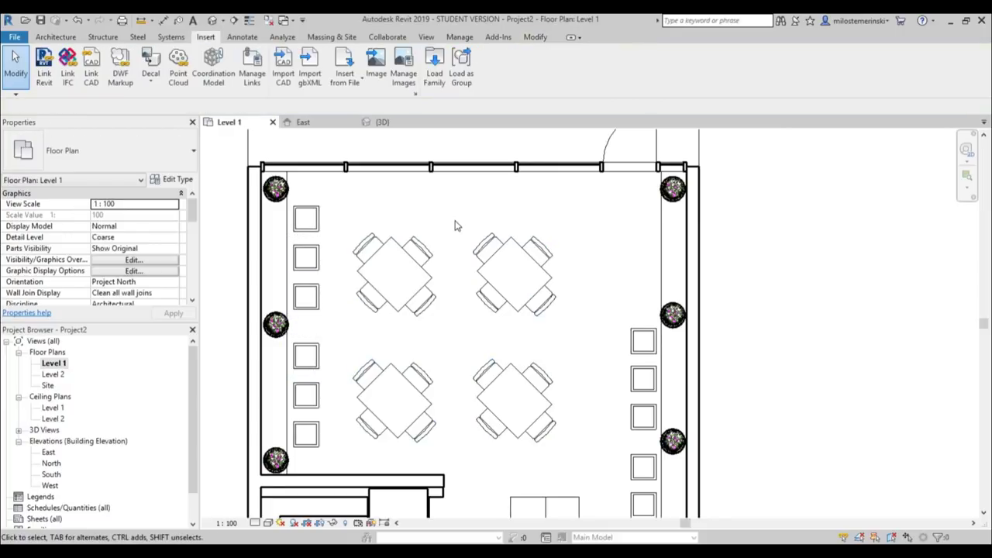
- Load the Bicycle_Plant_Holder_13834 family from the desktop and place one just inside the storefront, parallel to the glass
{"action": "scroll", "coordinate": [399, 267], "scroll_direction": "down", "scroll_amount": 1}
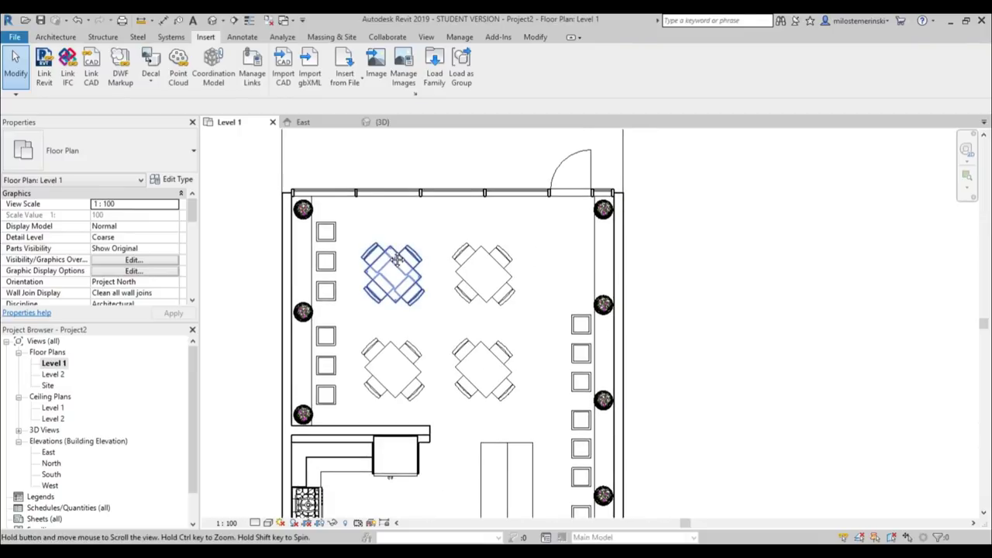
{"action": "scroll", "coordinate": [434, 248], "scroll_direction": "up", "scroll_amount": 2}
{"action": "left_click", "coordinate": [62, 37]}
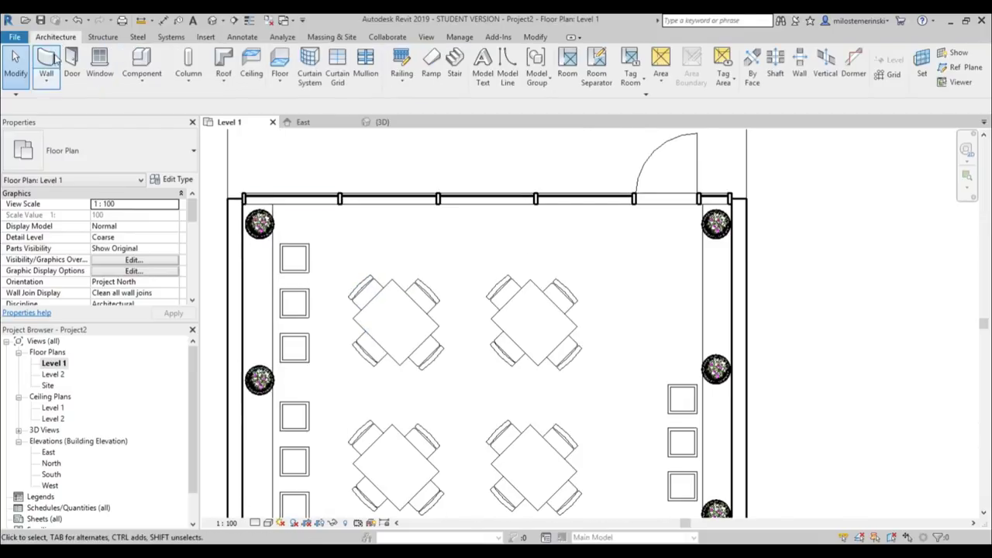
{"action": "left_click_drag", "start_coordinate": [418, 21], "coordinate": [486, 24]}
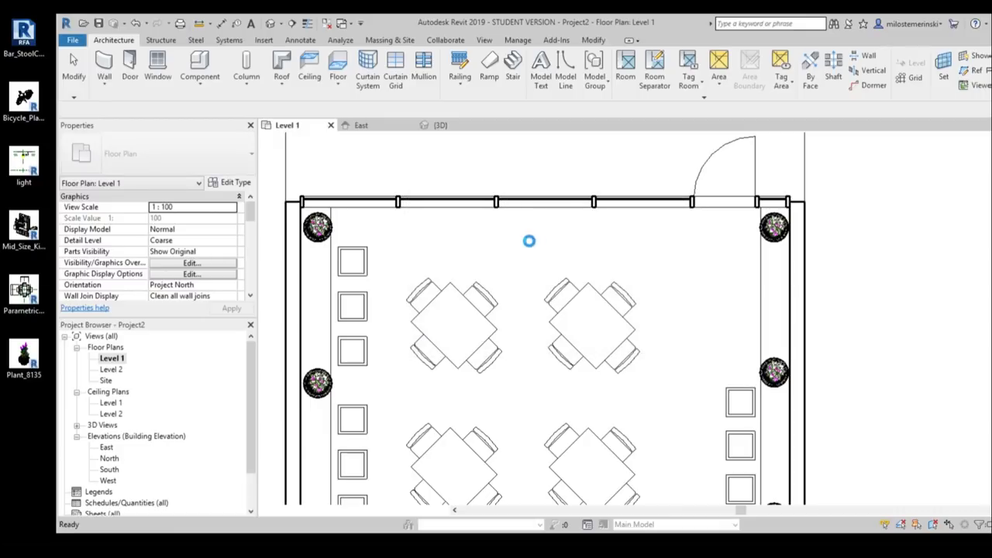
{"action": "scroll", "coordinate": [529, 233], "scroll_direction": "up", "scroll_amount": 2}
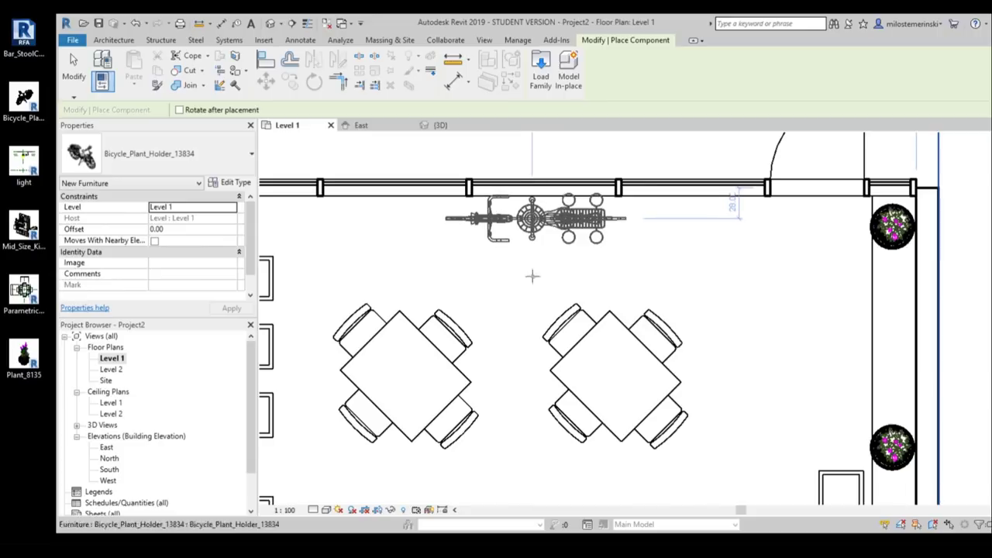
{"action": "left_click", "coordinate": [532, 276]}
{"action": "key", "text": "Escape"}
{"action": "key", "text": "Escape"}
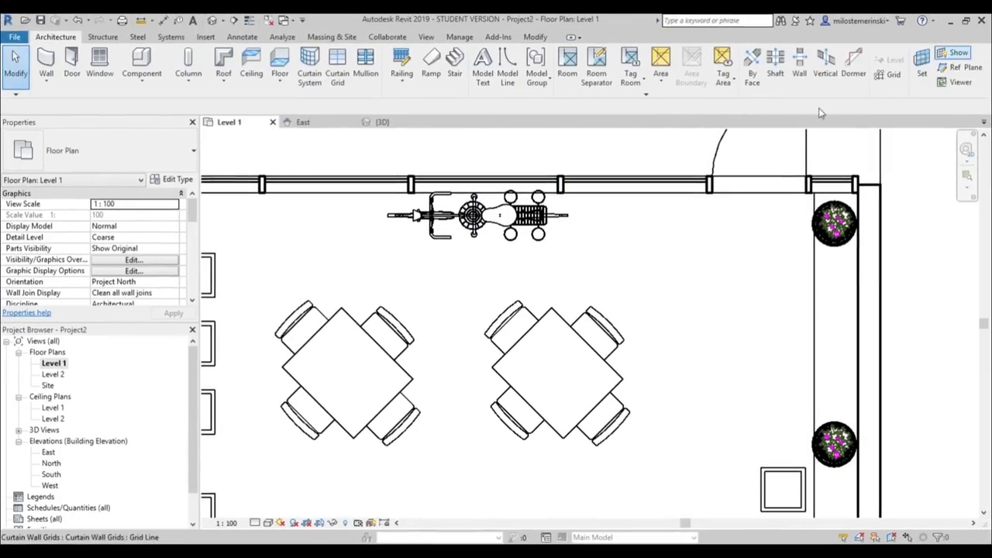
- Place two Plant_8135 components along the storefront, one on each side of the bicycle plant holder, 30 cm from the glass wall line
{"action": "scroll", "coordinate": [579, 255], "scroll_direction": "down", "scroll_amount": 2}
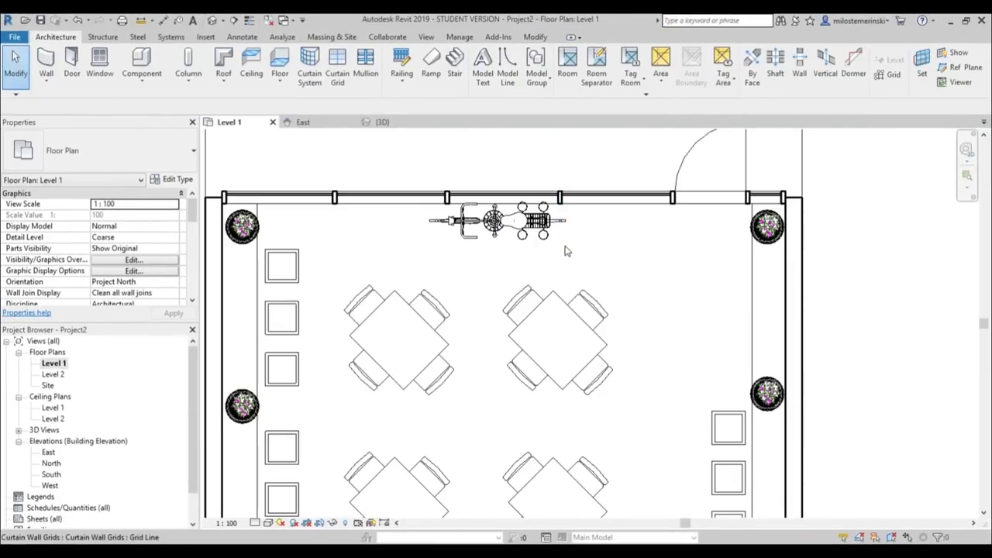
{"action": "left_click", "coordinate": [143, 68]}
{"action": "left_click", "coordinate": [101, 150]}
{"action": "scroll", "coordinate": [124, 322], "scroll_direction": "down", "scroll_amount": 3}
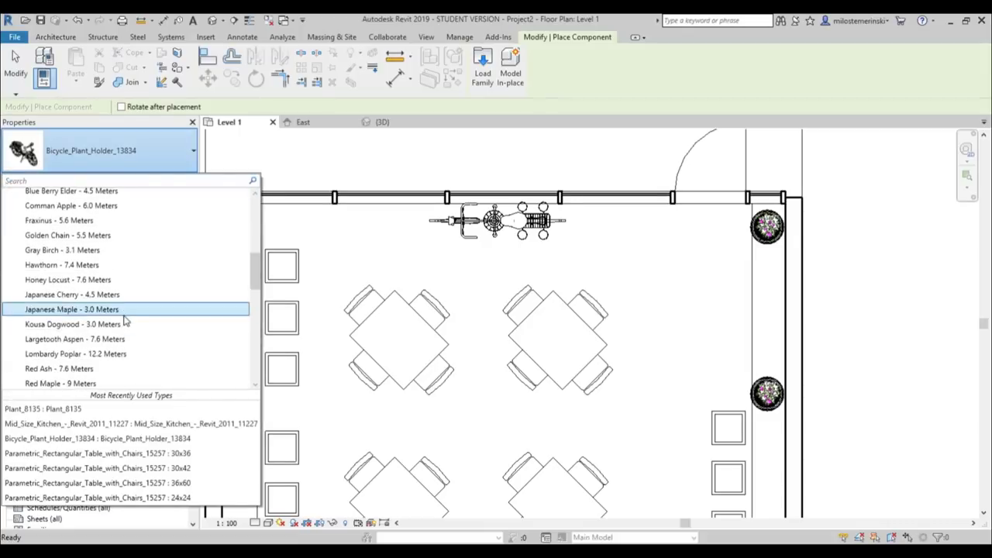
{"action": "scroll", "coordinate": [124, 322], "scroll_direction": "down", "scroll_amount": 10}
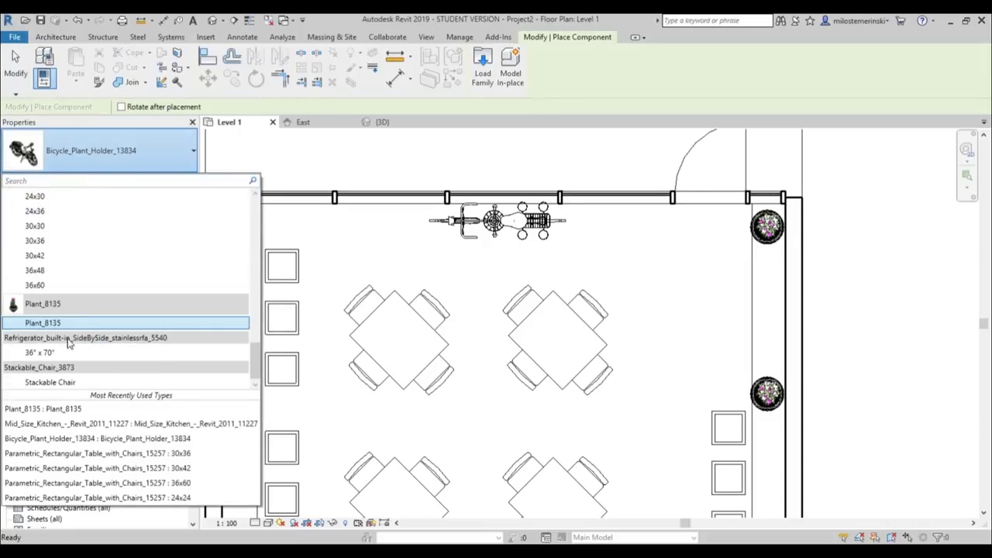
{"action": "left_click", "coordinate": [69, 350]}
{"action": "left_click", "coordinate": [100, 150]}
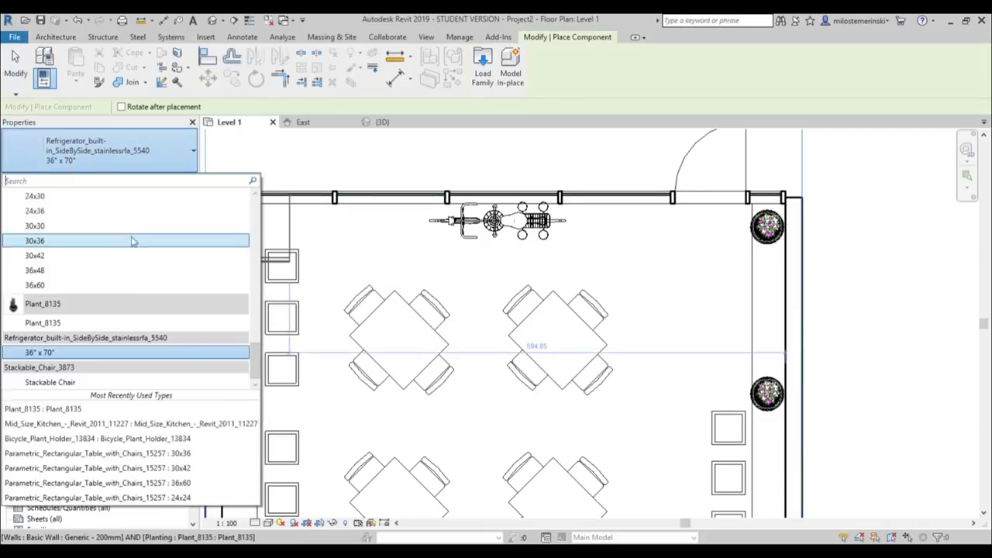
{"action": "left_click", "coordinate": [96, 341]}
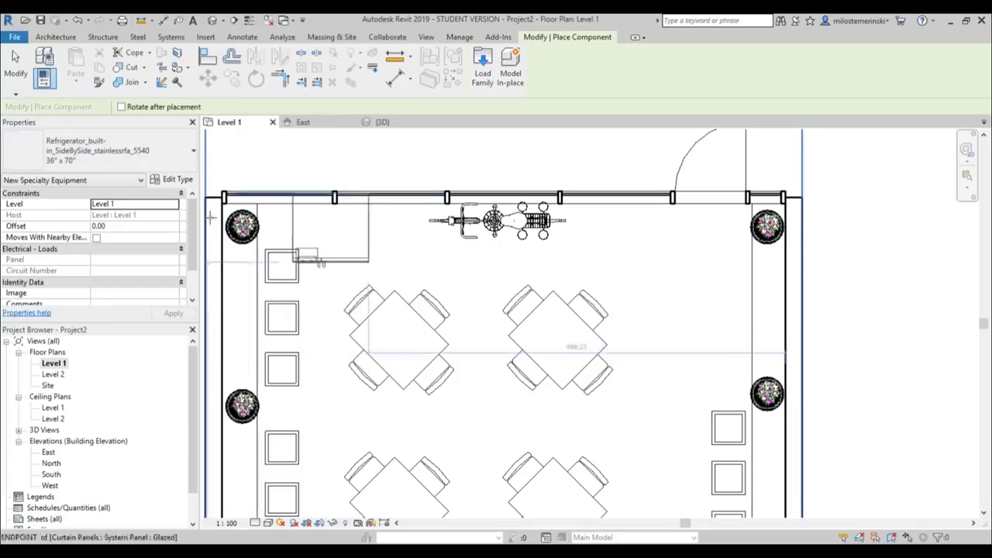
{"action": "left_click", "coordinate": [101, 151]}
{"action": "left_click", "coordinate": [44, 326]}
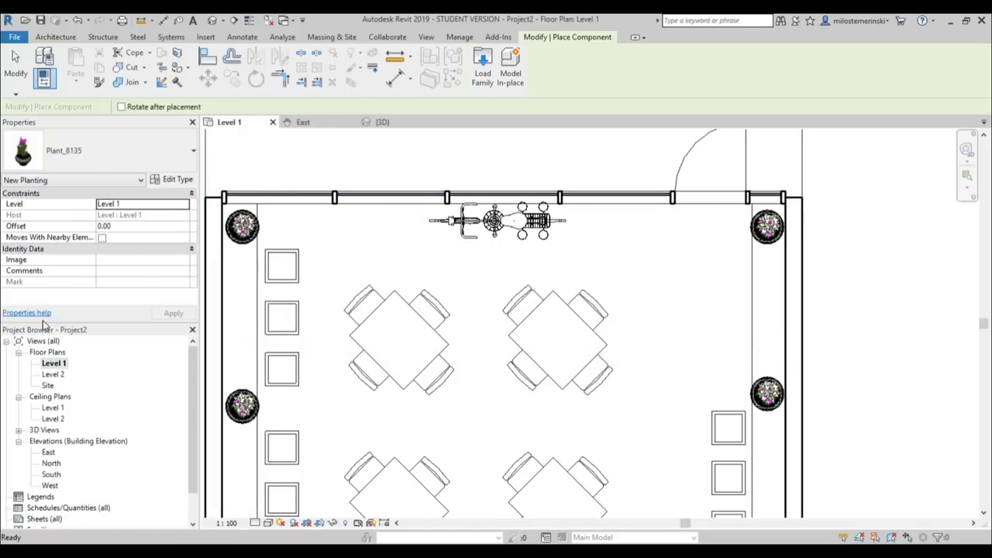
{"action": "scroll", "coordinate": [391, 231], "scroll_direction": "up", "scroll_amount": 2}
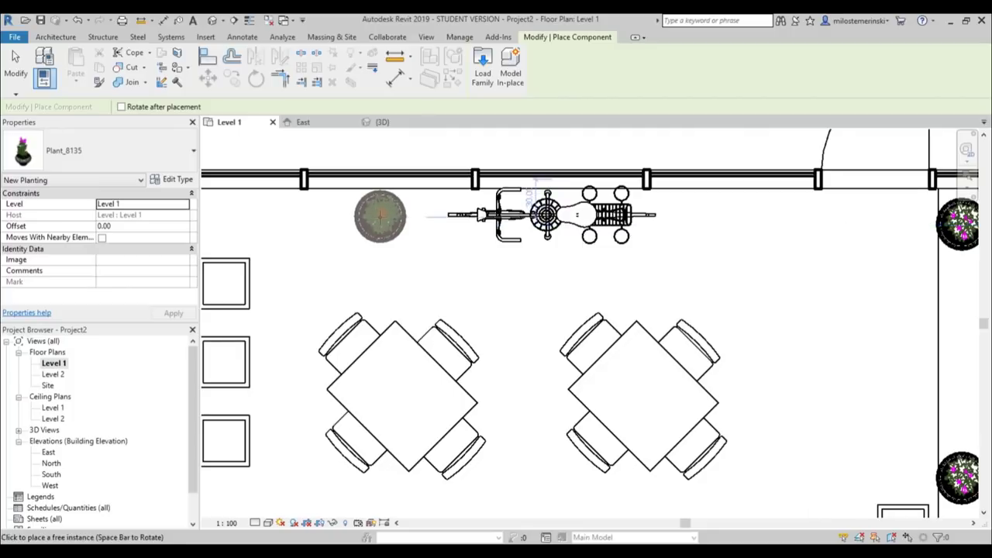
{"action": "left_click", "coordinate": [380, 216]}
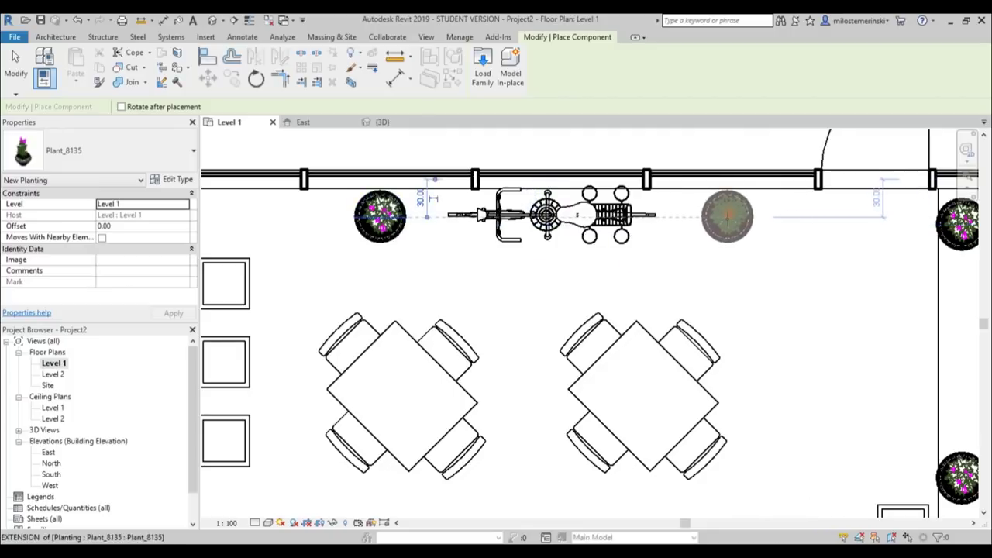
{"action": "left_click", "coordinate": [727, 216]}
{"action": "key", "text": "Escape"}
- Inspect the bicycle plant holder, plants and furnished interior behind the storefront in the 3D view
{"action": "left_click", "coordinate": [212, 21]}
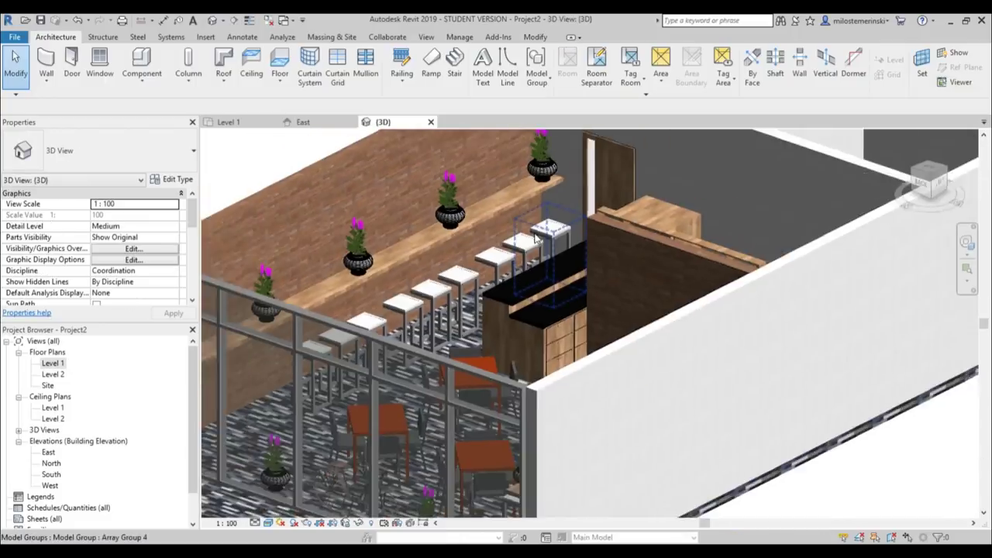
{"action": "middle_click_drag", "start_coordinate": [535, 240], "coordinate": [709, 411], "text": "shift"}
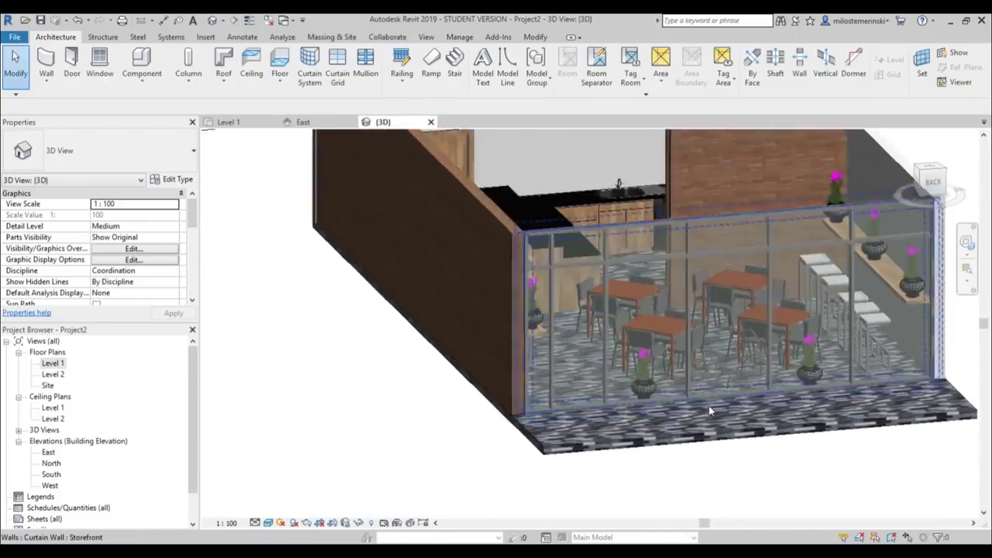
{"action": "scroll", "coordinate": [709, 411], "scroll_direction": "up", "scroll_amount": 8}
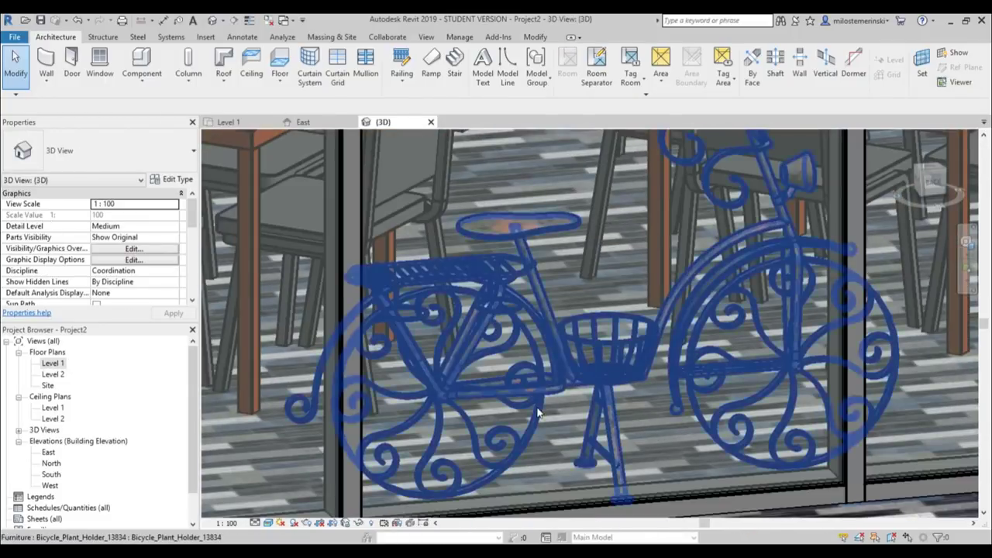
{"action": "scroll", "coordinate": [539, 413], "scroll_direction": "down", "scroll_amount": 8}
{"action": "scroll", "coordinate": [605, 334], "scroll_direction": "up", "scroll_amount": 2}
{"action": "middle_click_drag", "start_coordinate": [605, 334], "coordinate": [518, 438], "text": "shift"}
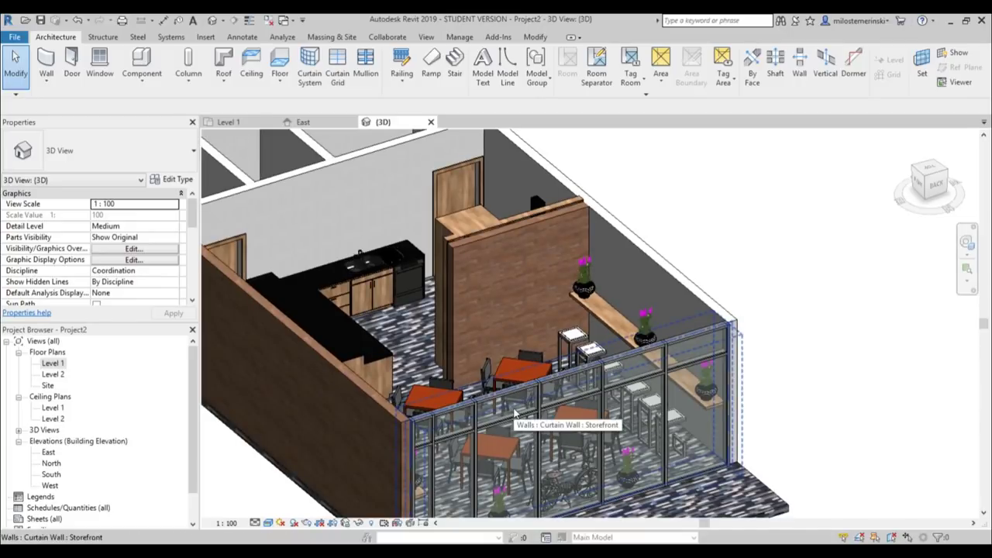
- Start a sketched Plain ceiling on Level 1 and pick the storefront, side walls, kitchen partition and rear room wall as boundary lines
{"action": "double_click", "coordinate": [55, 364]}
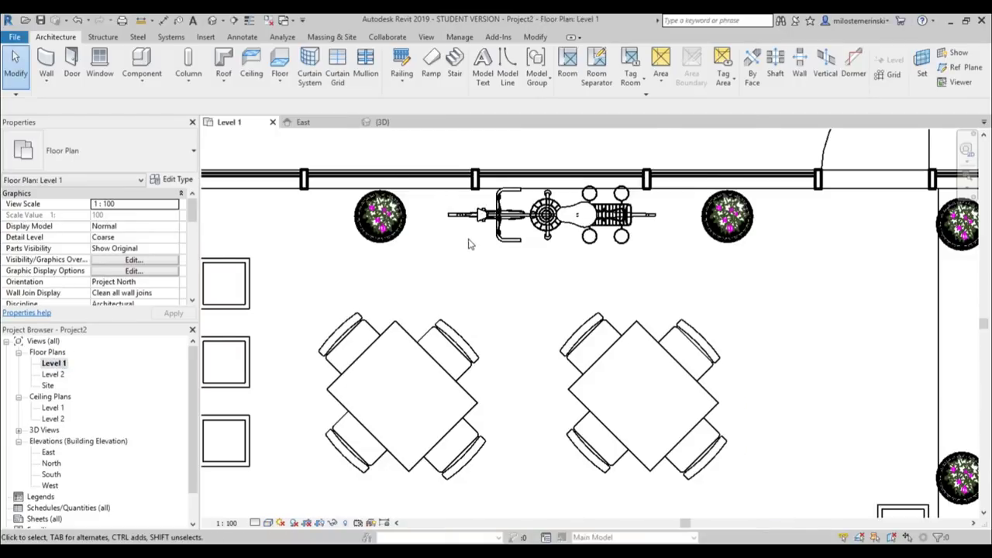
{"action": "scroll", "coordinate": [468, 244], "scroll_direction": "down", "scroll_amount": 5}
{"action": "scroll", "coordinate": [491, 217], "scroll_direction": "up", "scroll_amount": 2}
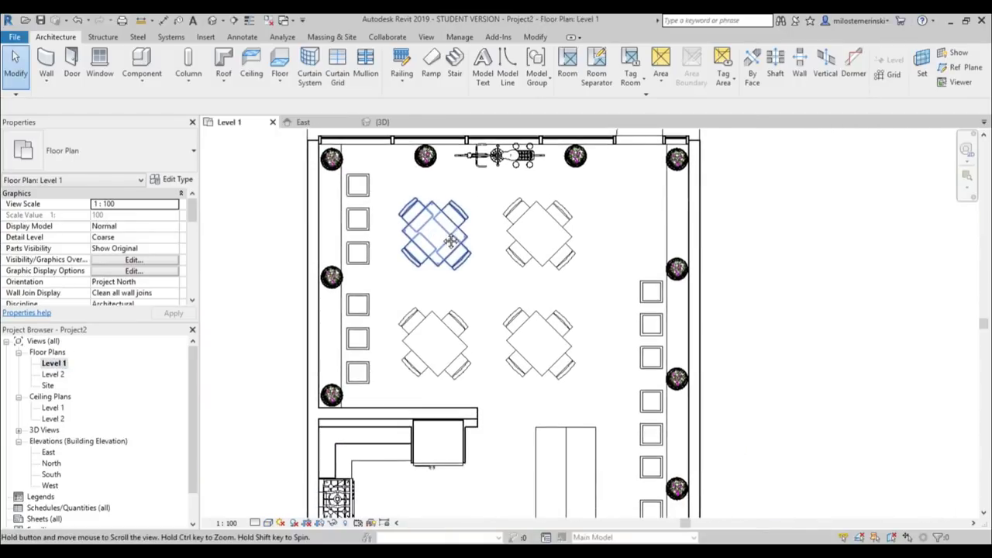
{"action": "left_click", "coordinate": [259, 67]}
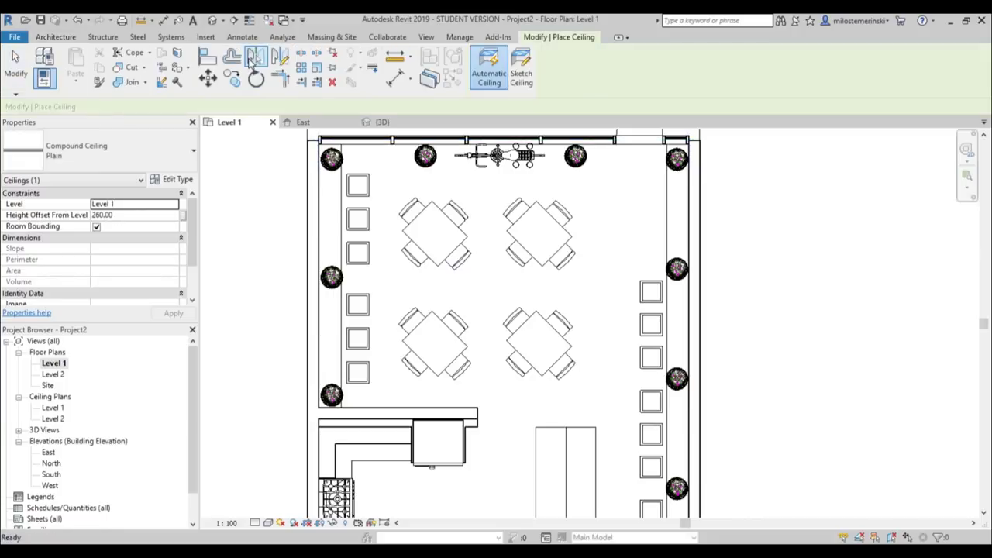
{"action": "left_click", "coordinate": [521, 73]}
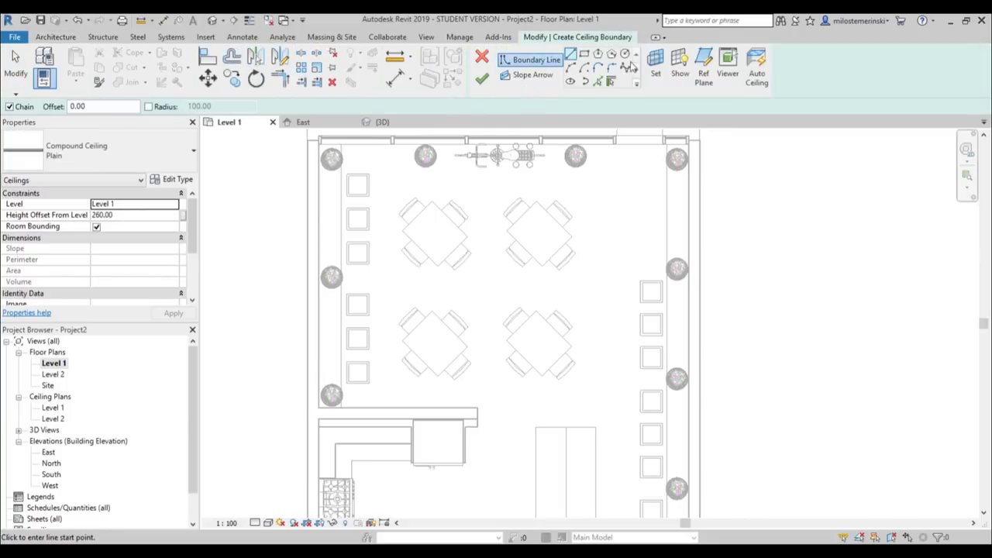
{"action": "left_click", "coordinate": [599, 82]}
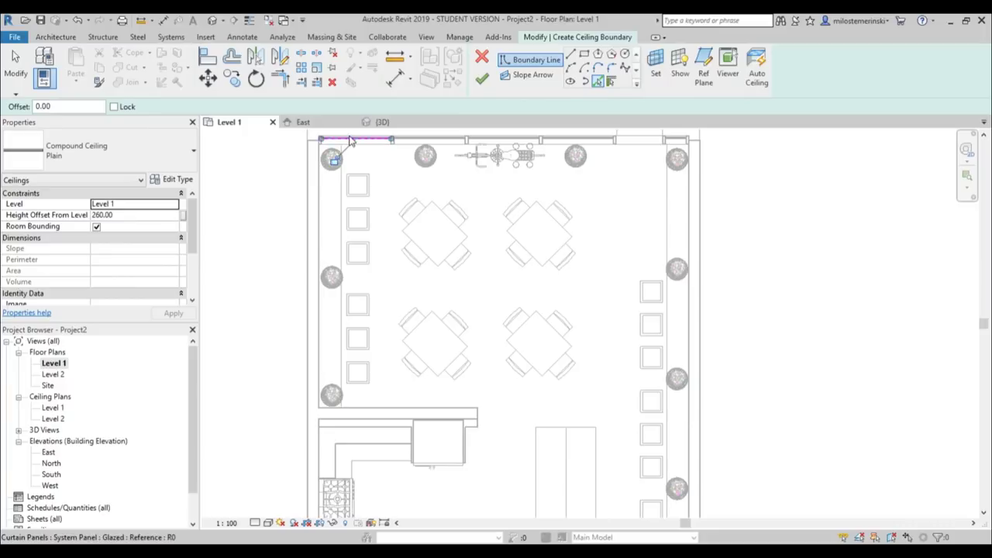
{"action": "left_click", "coordinate": [689, 242]}
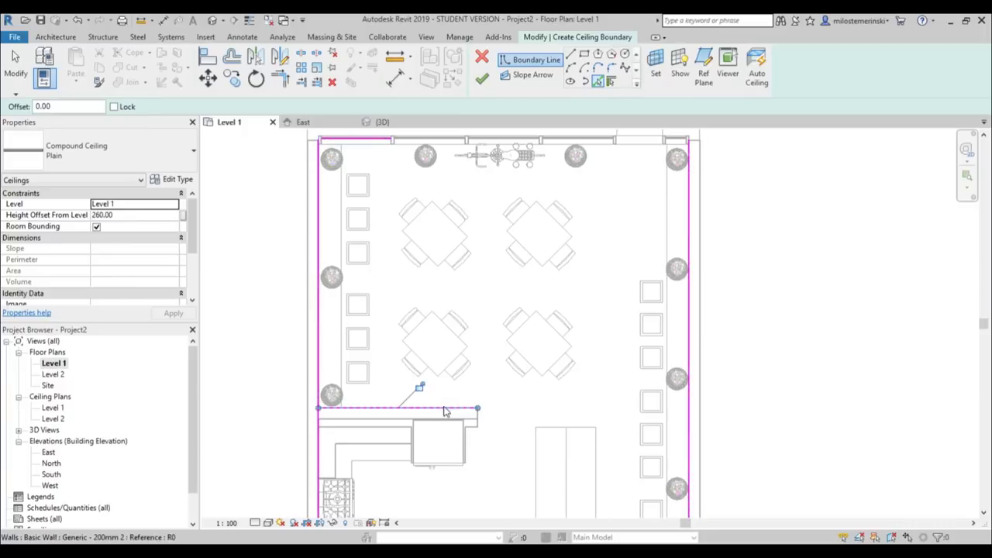
{"action": "middle_click_drag", "start_coordinate": [535, 388], "coordinate": [540, 217]}
{"action": "scroll", "coordinate": [539, 217], "scroll_direction": "down", "scroll_amount": 2}
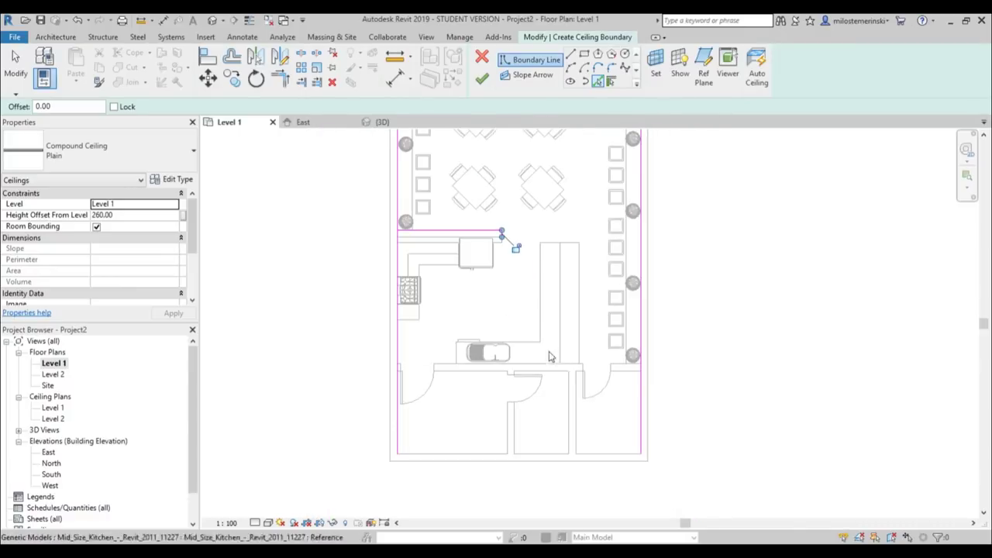
- Trim the ceiling boundary lines into a closed outline that leaves out the kitchen area, and finish the ceiling sketch
{"action": "key", "text": "Escape"}
{"action": "key", "text": "Escape"}
{"action": "key", "text": "t"}
{"action": "key", "text": "r"}
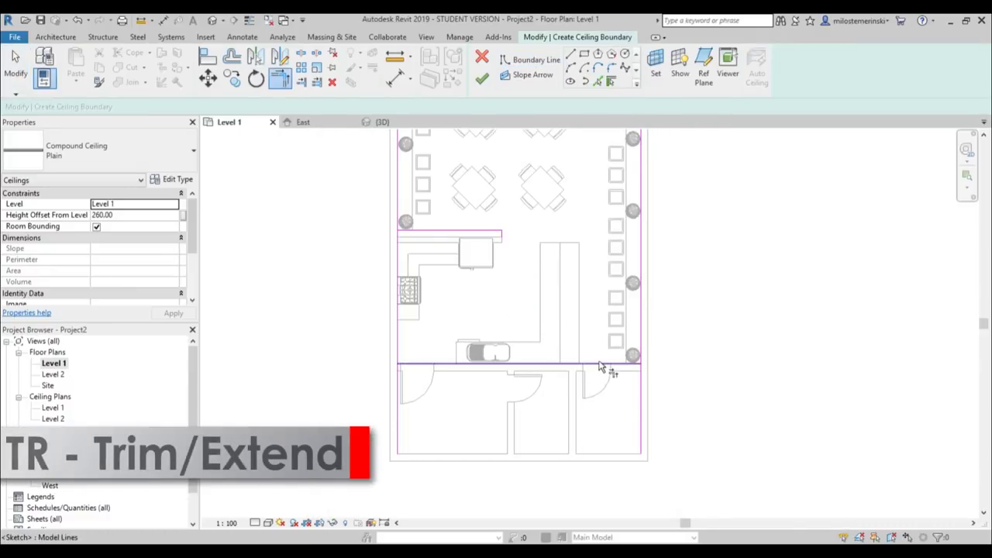
{"action": "left_click", "coordinate": [600, 363]}
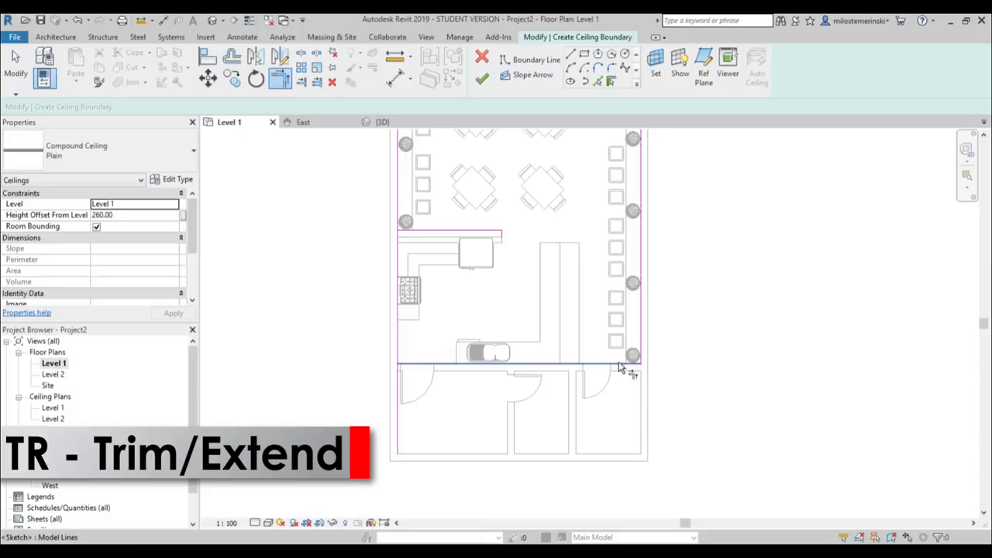
{"action": "left_click", "coordinate": [501, 238]}
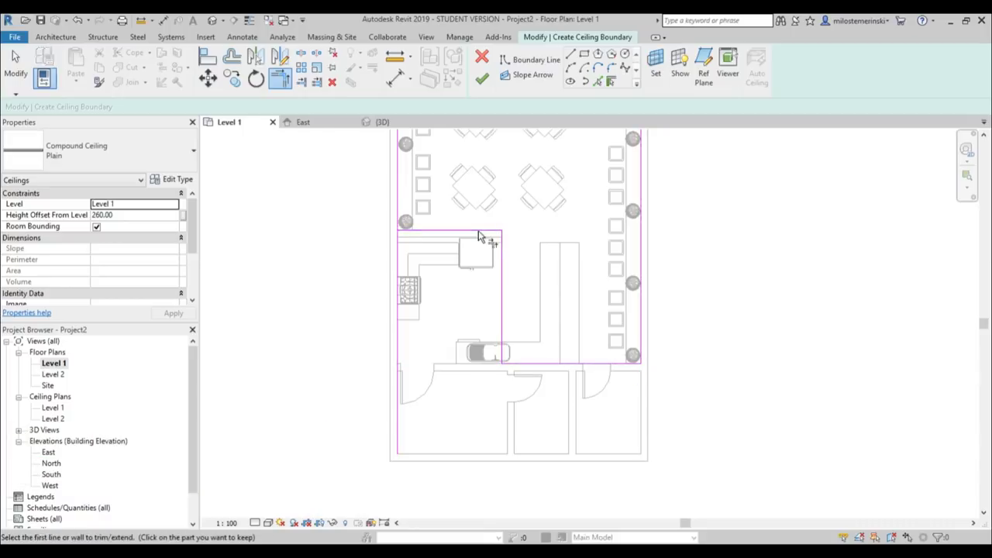
{"action": "middle_click_drag", "start_coordinate": [423, 236], "coordinate": [393, 384]}
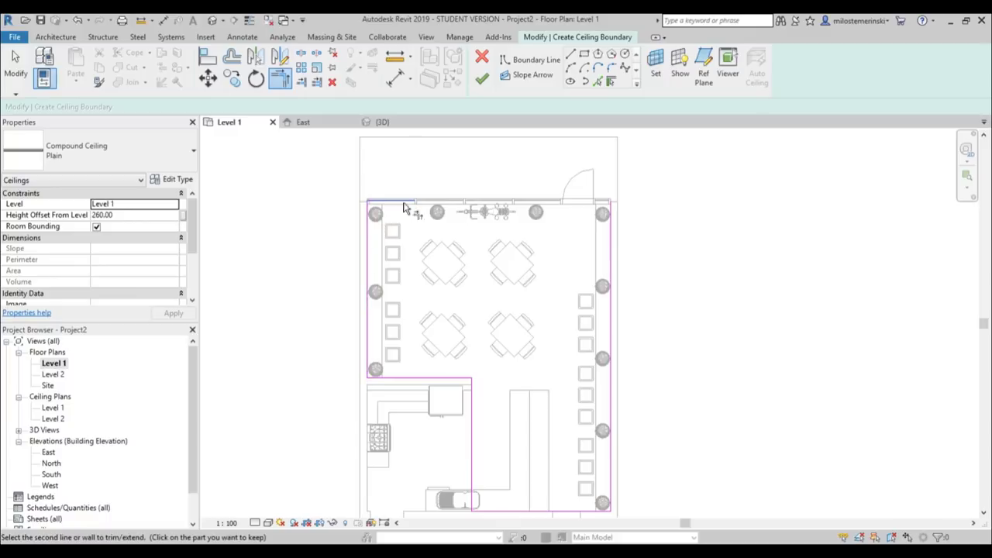
{"action": "left_click", "coordinate": [614, 243]}
{"action": "left_click", "coordinate": [482, 78]}
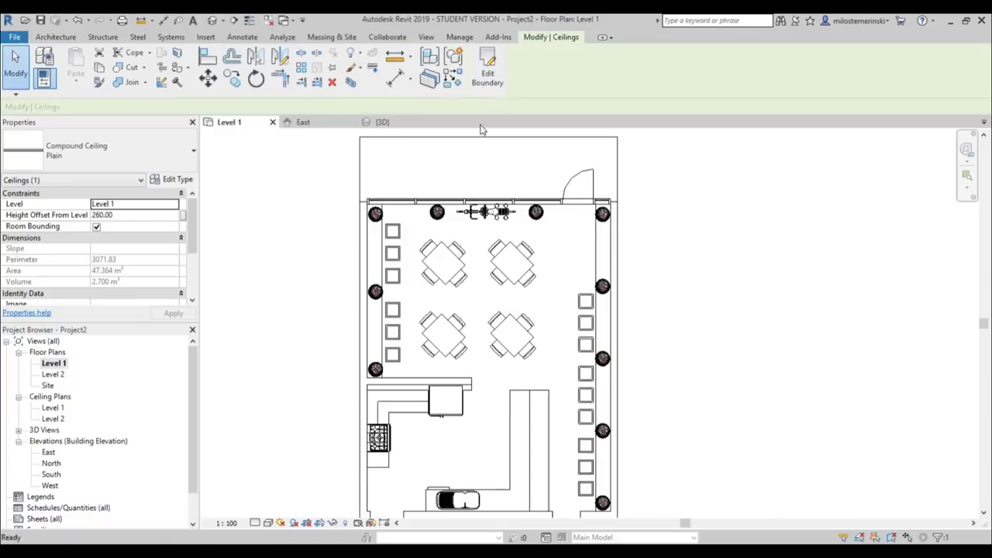
- Change the new ceiling's type to the 600 x 600mm Grid compound ceiling in the 3D view
{"action": "scroll", "coordinate": [556, 234], "scroll_direction": "down", "scroll_amount": 2}
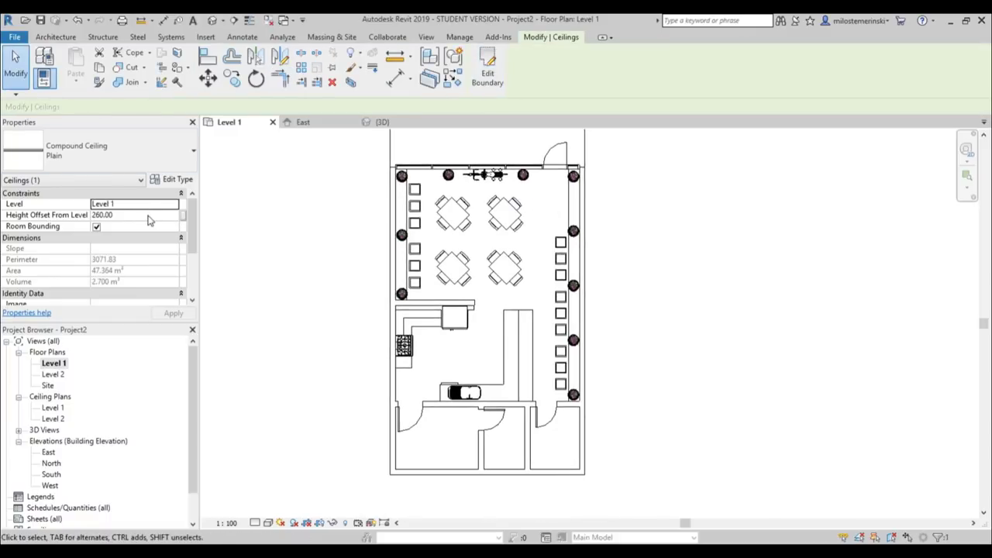
{"action": "left_click", "coordinate": [213, 20]}
{"action": "mouse_move", "coordinate": [424, 248]}
{"action": "middle_mouse_down", "text": "shift"}
{"action": "mouse_move", "coordinate": [553, 277]}
{"action": "mouse_move", "coordinate": [538, 182]}
{"action": "mouse_move", "coordinate": [514, 249]}
{"action": "mouse_move", "coordinate": [435, 264]}
{"action": "middle_mouse_up", "text": "shift"}
{"action": "left_click", "coordinate": [435, 263]}
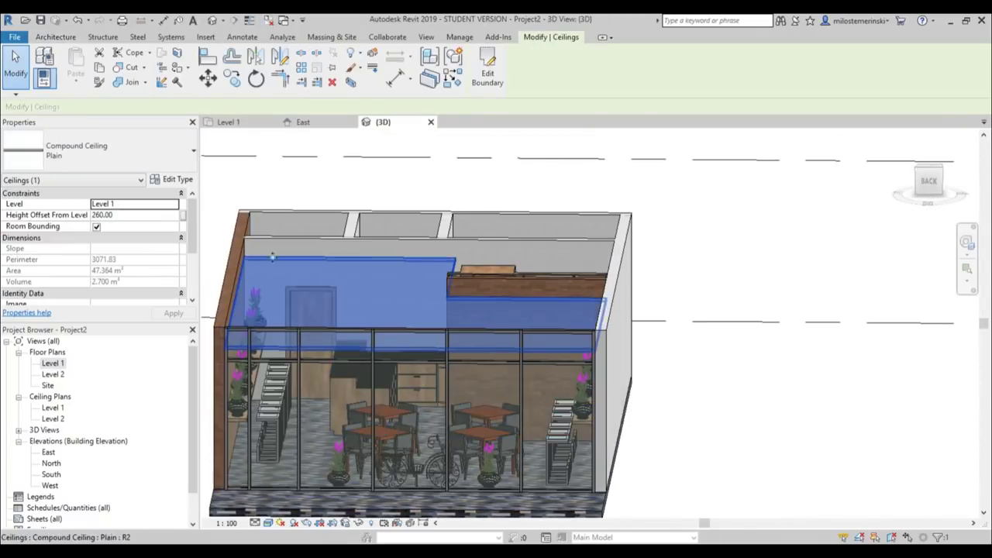
{"action": "left_click", "coordinate": [100, 150]}
{"action": "left_click", "coordinate": [77, 262]}
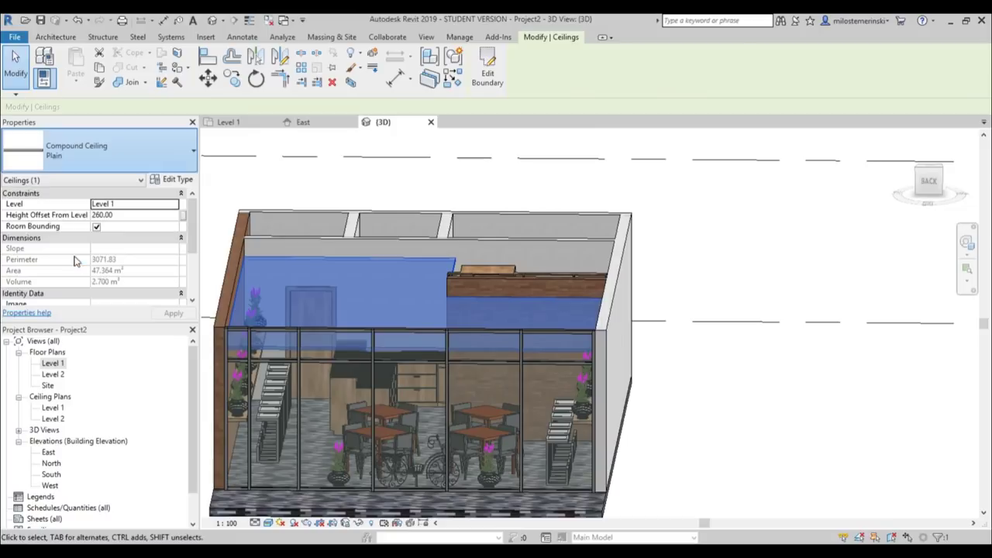
{"action": "left_click", "coordinate": [745, 431]}
{"action": "scroll", "coordinate": [736, 419], "scroll_direction": "down", "scroll_amount": 1}
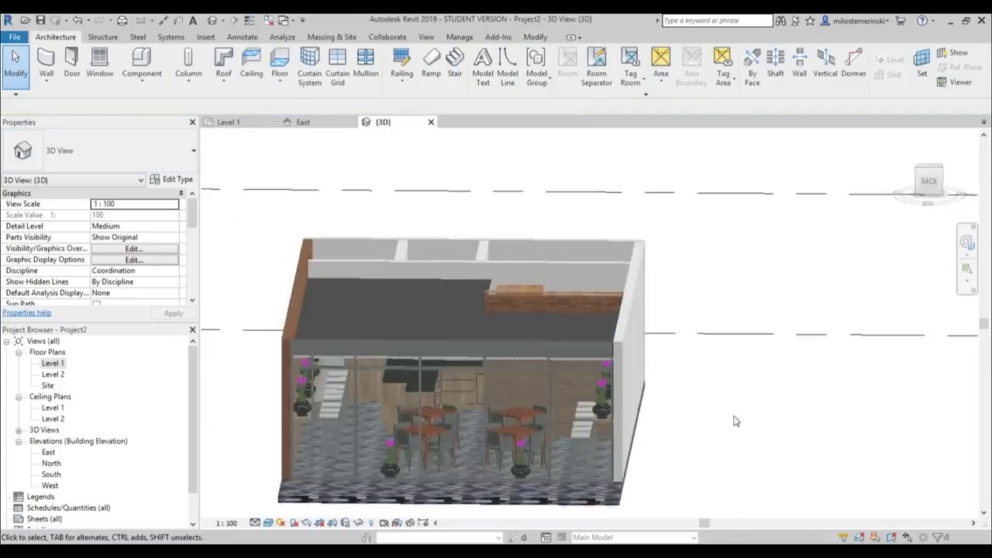
{"action": "middle_click_drag", "start_coordinate": [736, 419], "coordinate": [760, 295], "text": "shift"}
{"action": "scroll", "coordinate": [532, 287], "scroll_direction": "up", "scroll_amount": 6}
{"action": "scroll", "coordinate": [543, 287], "scroll_direction": "down", "scroll_amount": 6}
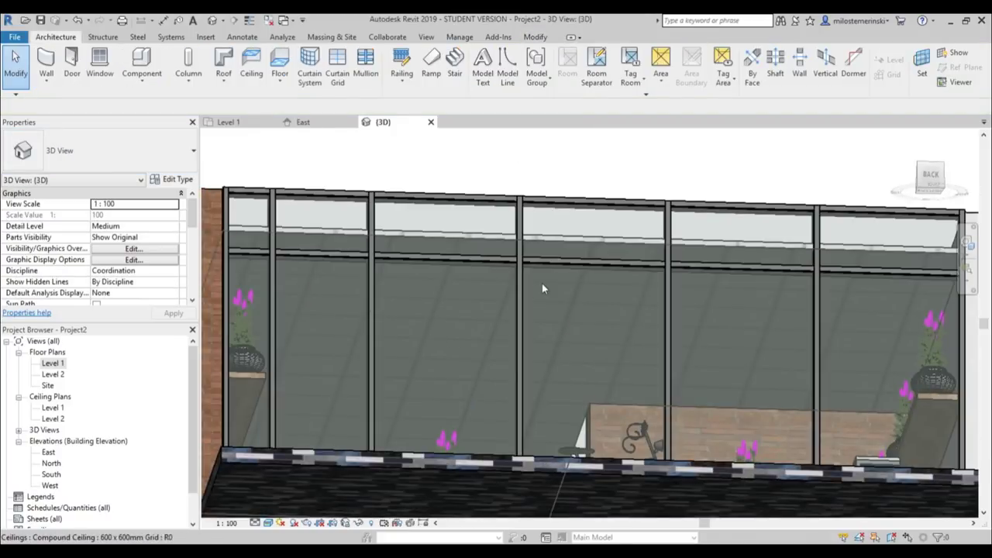
{"action": "middle_click_drag", "start_coordinate": [542, 287], "coordinate": [452, 354], "text": "shift"}
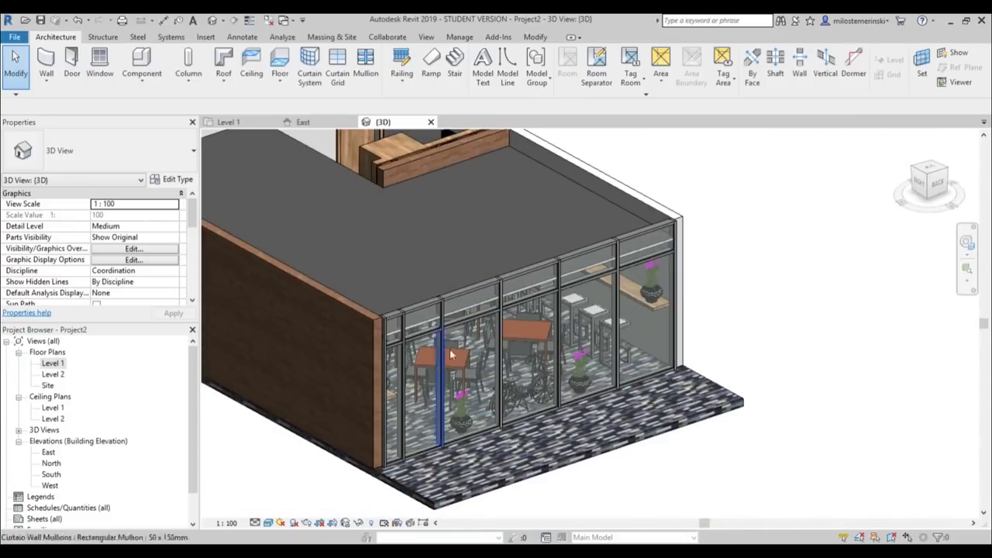
- Open the Level 1 ceiling plan and set its underlay base level to Level 1
{"action": "double_click", "coordinate": [53, 407]}
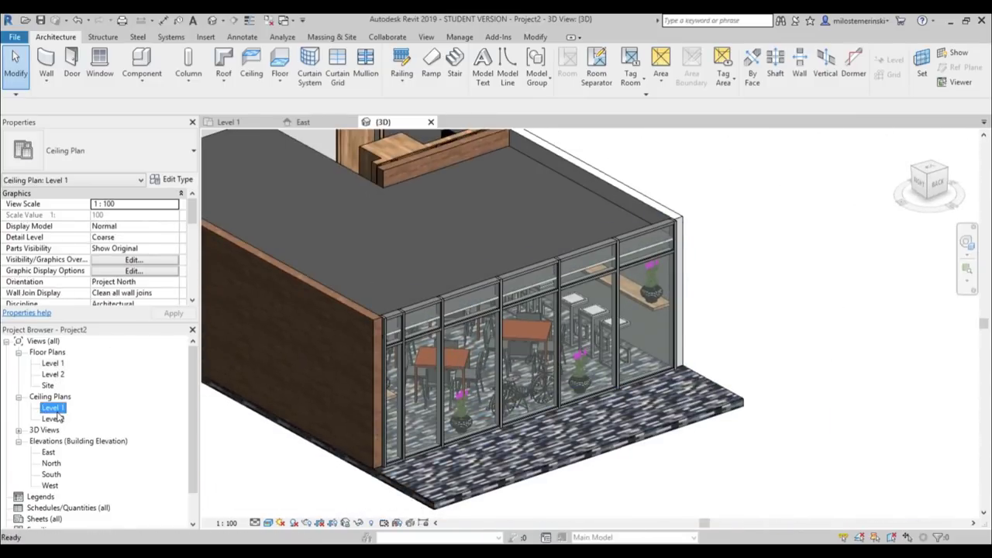
{"action": "scroll", "coordinate": [558, 255], "scroll_direction": "up", "scroll_amount": 3}
{"action": "scroll", "coordinate": [599, 353], "scroll_direction": "up", "scroll_amount": 4}
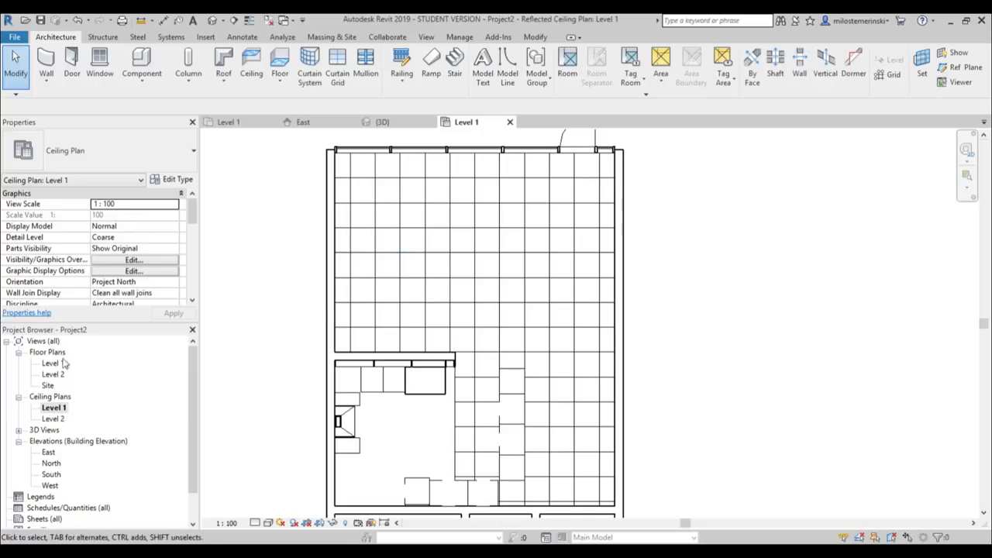
{"action": "left_click_drag", "start_coordinate": [193, 211], "coordinate": [193, 242]}
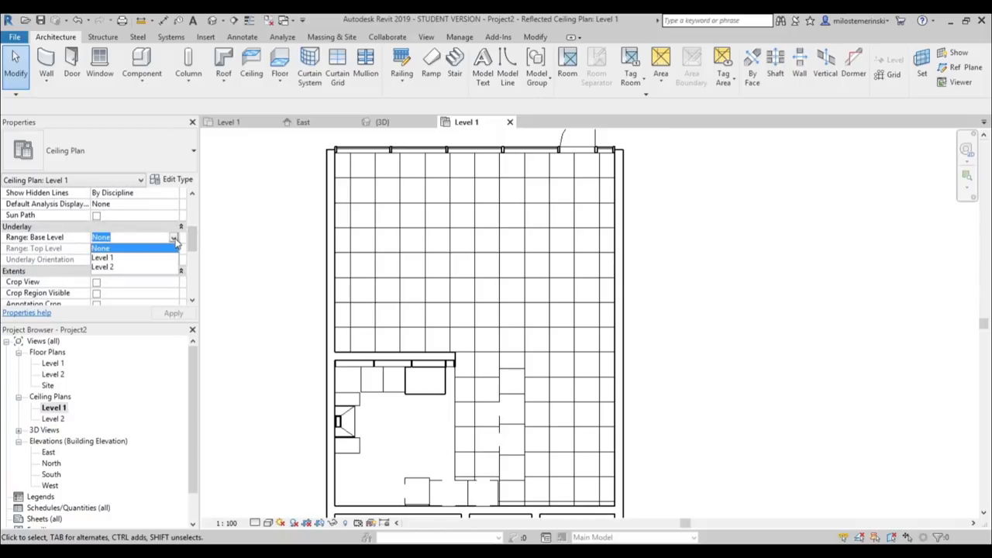
{"action": "left_click", "coordinate": [132, 259]}
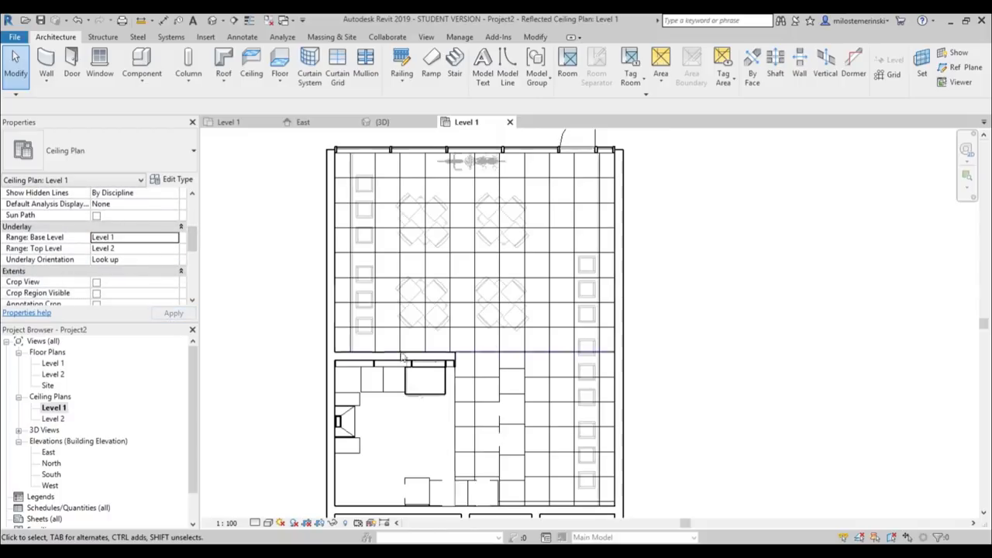
- Load the light family from the desktop into the Level 1 ceiling plan for placement
{"action": "scroll", "coordinate": [618, 225], "scroll_direction": "up", "scroll_amount": 3}
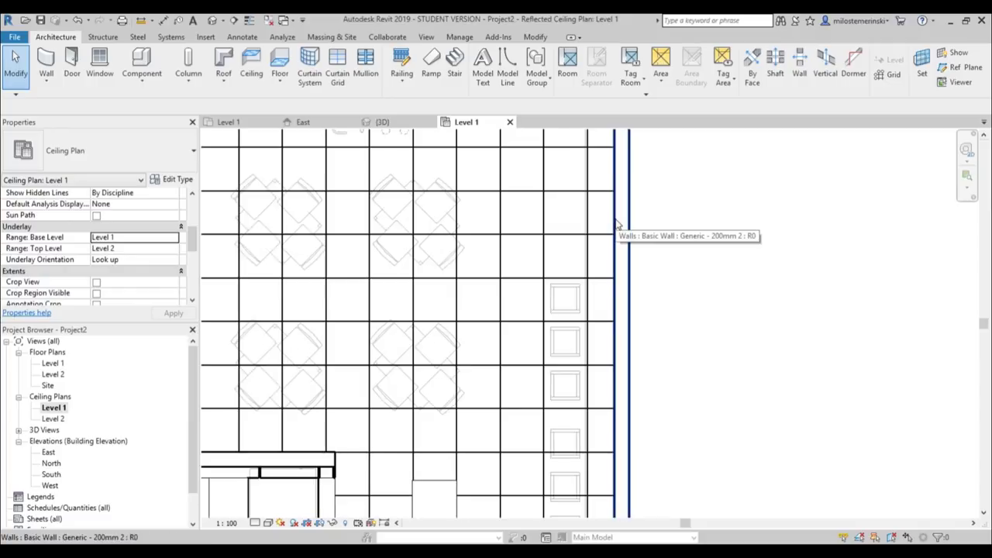
{"action": "scroll", "coordinate": [532, 204], "scroll_direction": "down", "scroll_amount": 3}
{"action": "middle_click_drag", "start_coordinate": [432, 252], "coordinate": [462, 251]}
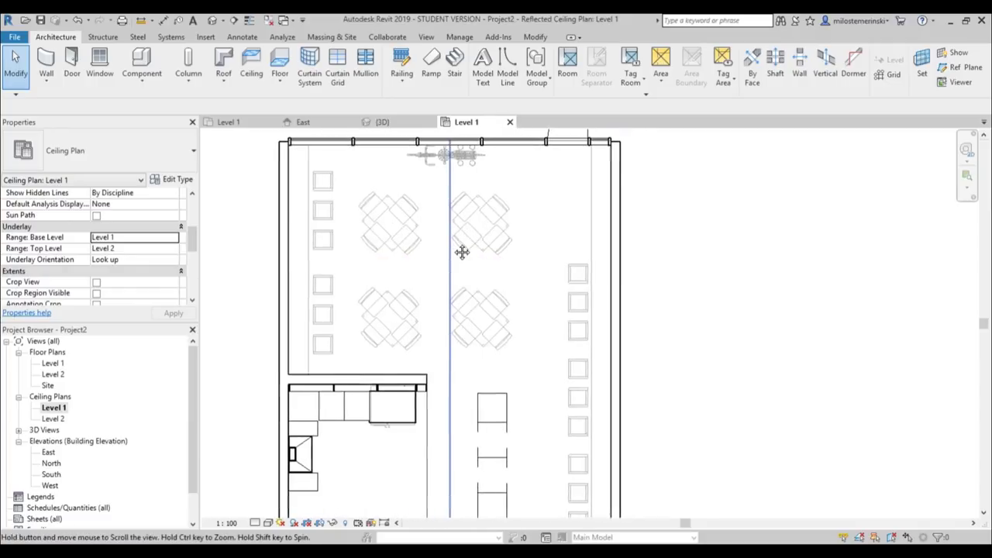
{"action": "left_click_drag", "start_coordinate": [502, 24], "coordinate": [578, 28]}
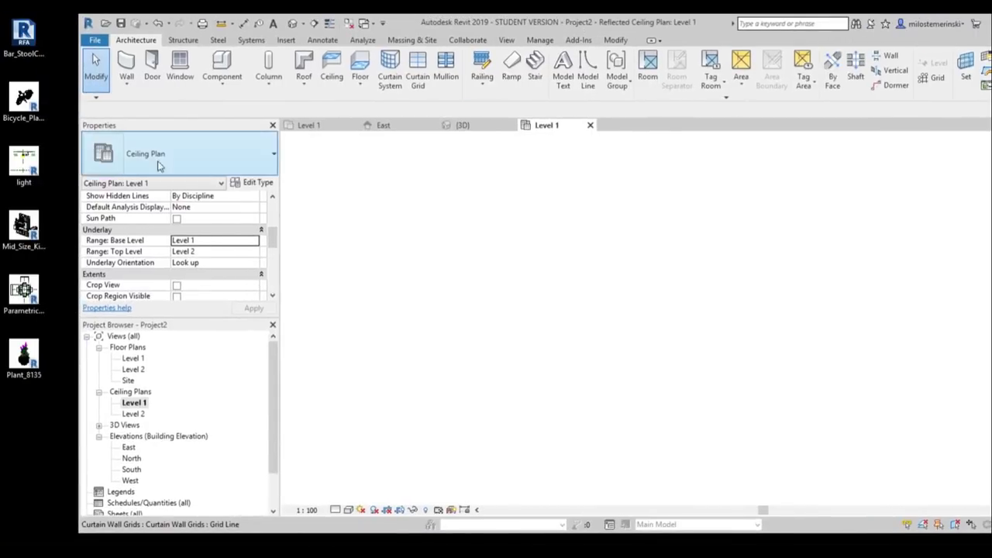
{"action": "left_click_drag", "start_coordinate": [477, 296], "coordinate": [512, 248]}
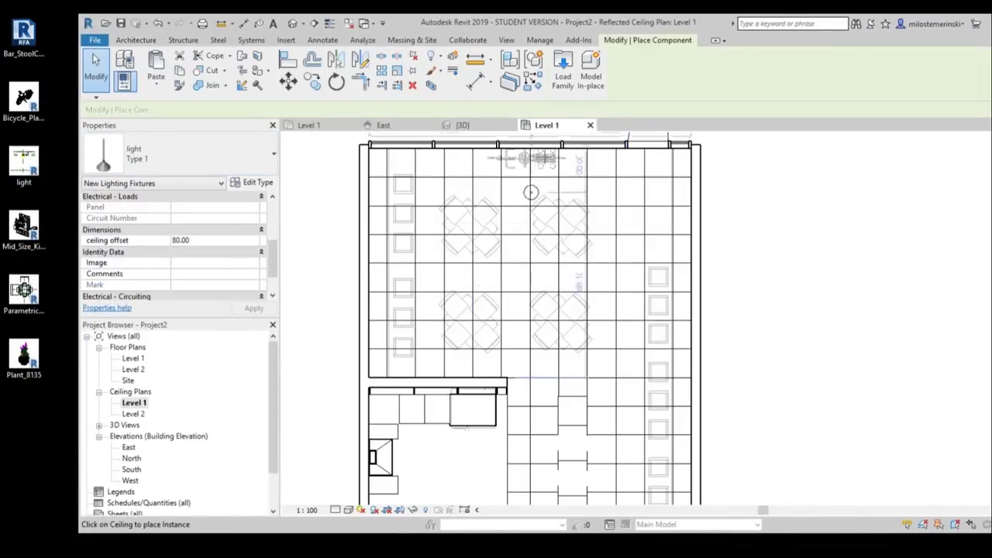
{"action": "left_click_drag", "start_coordinate": [563, 26], "coordinate": [467, 32]}
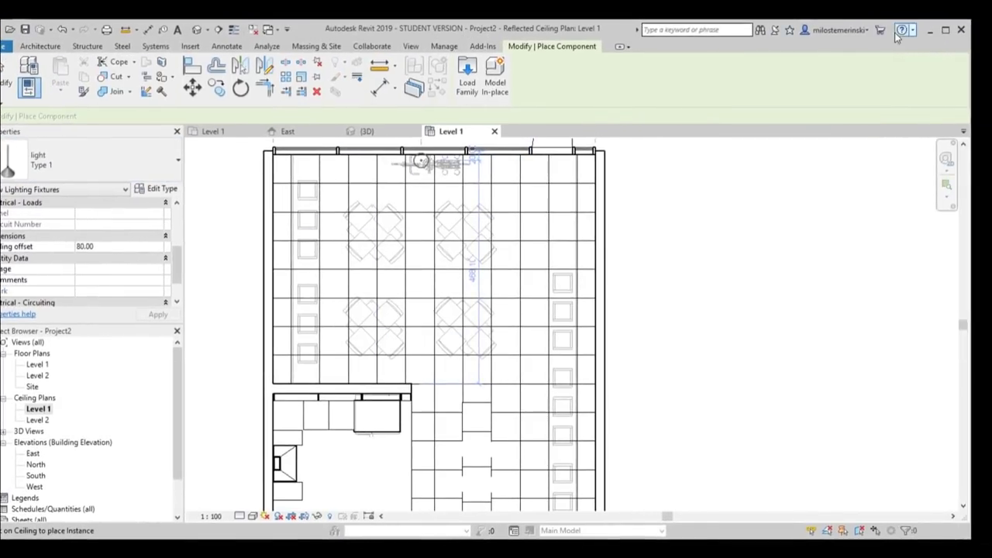
{"action": "left_click", "coordinate": [946, 31]}
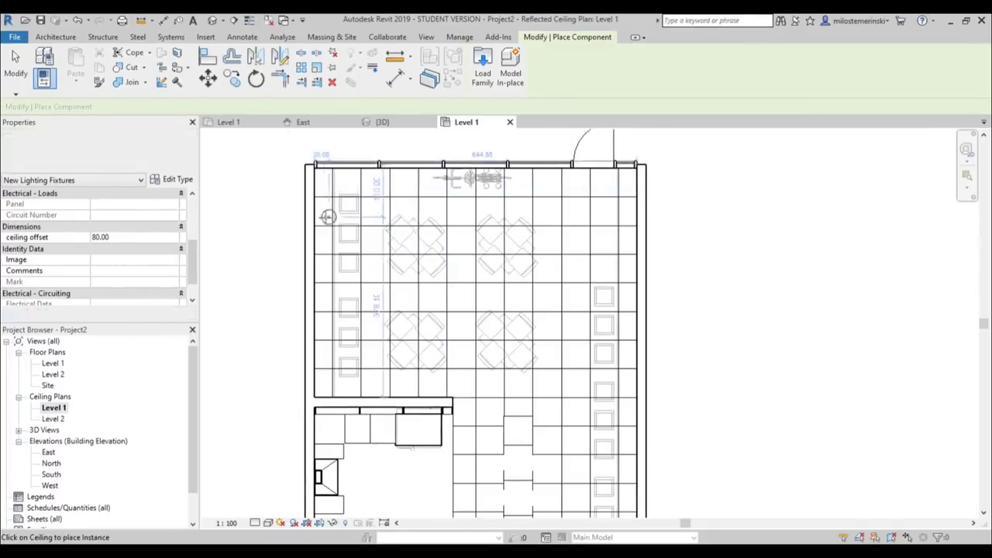
- Place four ceiling lights in two pairs beside the six bar stools along the kitchen-side wall, about 24 cm from the wall
{"action": "scroll", "coordinate": [340, 242], "scroll_direction": "up", "scroll_amount": 3}
{"action": "left_click", "coordinate": [323, 220]}
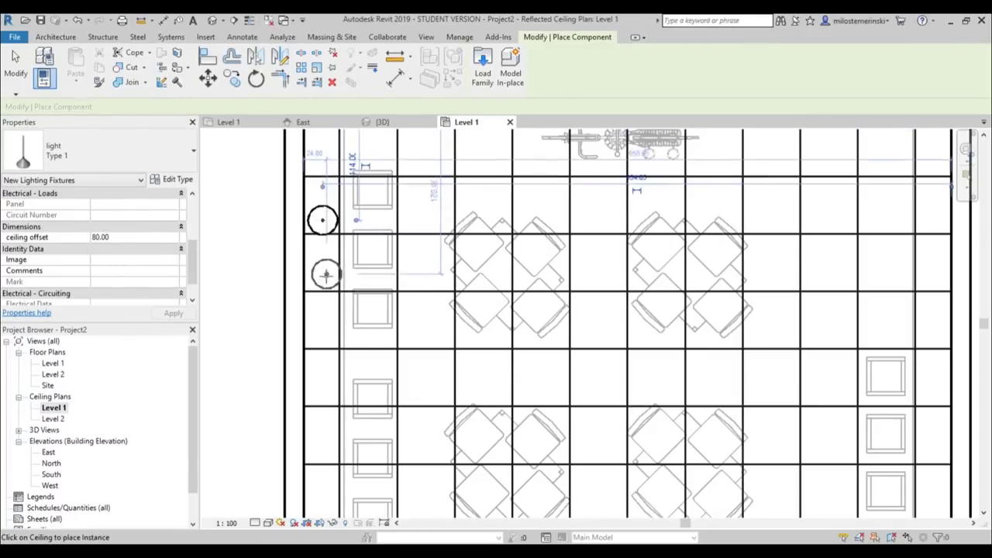
{"action": "middle_click_drag", "start_coordinate": [323, 282], "coordinate": [361, 295]}
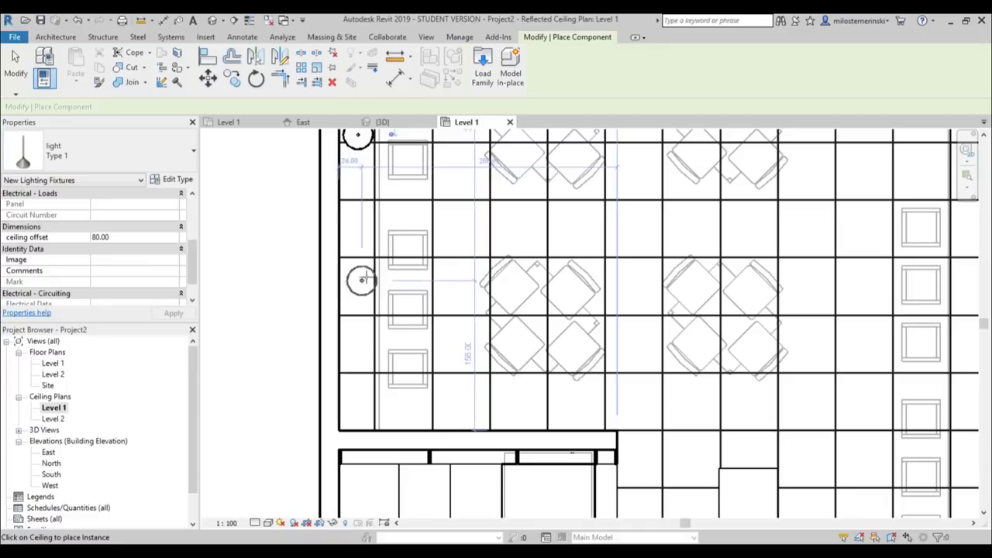
{"action": "left_click", "coordinate": [362, 279]}
{"action": "left_click", "coordinate": [359, 346]}
{"action": "scroll", "coordinate": [516, 349], "scroll_direction": "down", "scroll_amount": 3}
- Place six ceiling lights in three pairs beside the bar stools along the opposite side wall, about 24 cm from the wall
{"action": "middle_click_drag", "start_coordinate": [606, 333], "coordinate": [315, 361]}
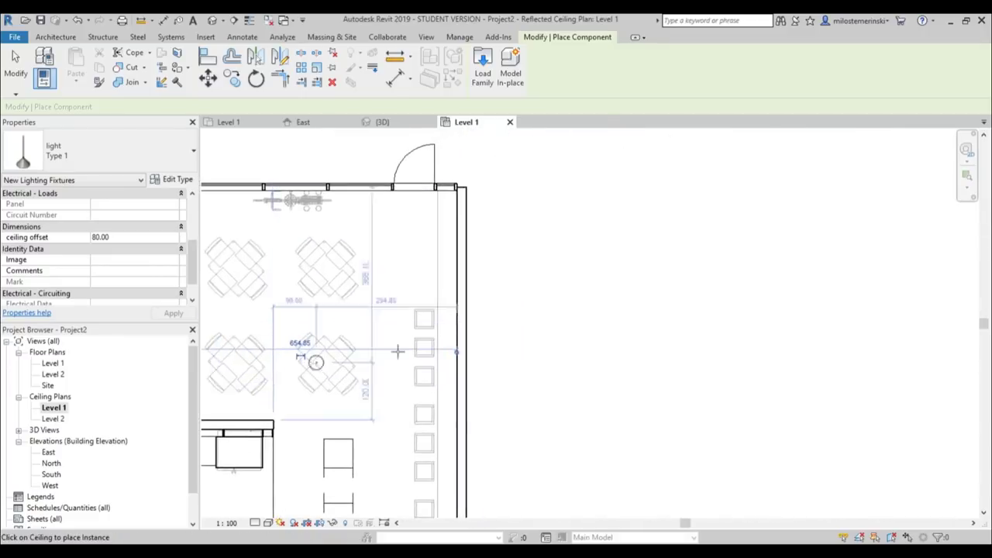
{"action": "scroll", "coordinate": [440, 346], "scroll_direction": "up", "scroll_amount": 3}
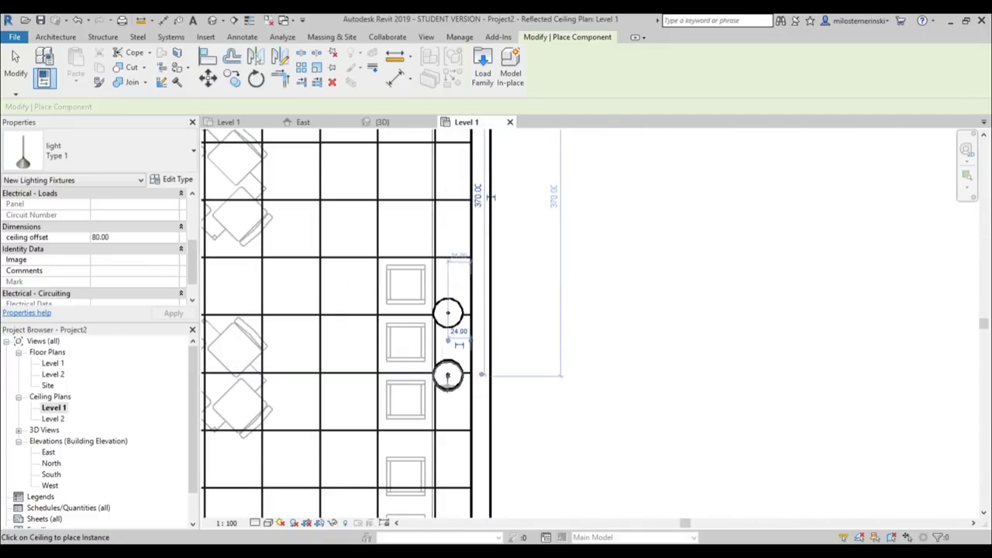
{"action": "middle_click_drag", "start_coordinate": [447, 375], "coordinate": [436, 239]}
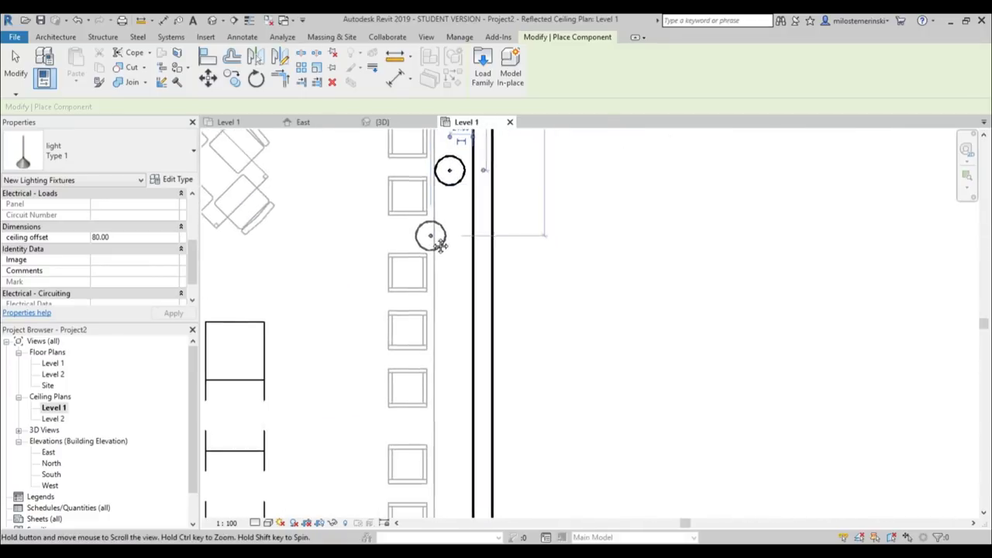
{"action": "left_click", "coordinate": [450, 358]}
{"action": "middle_click_drag", "start_coordinate": [439, 393], "coordinate": [443, 160]}
{"action": "left_click", "coordinate": [454, 254]}
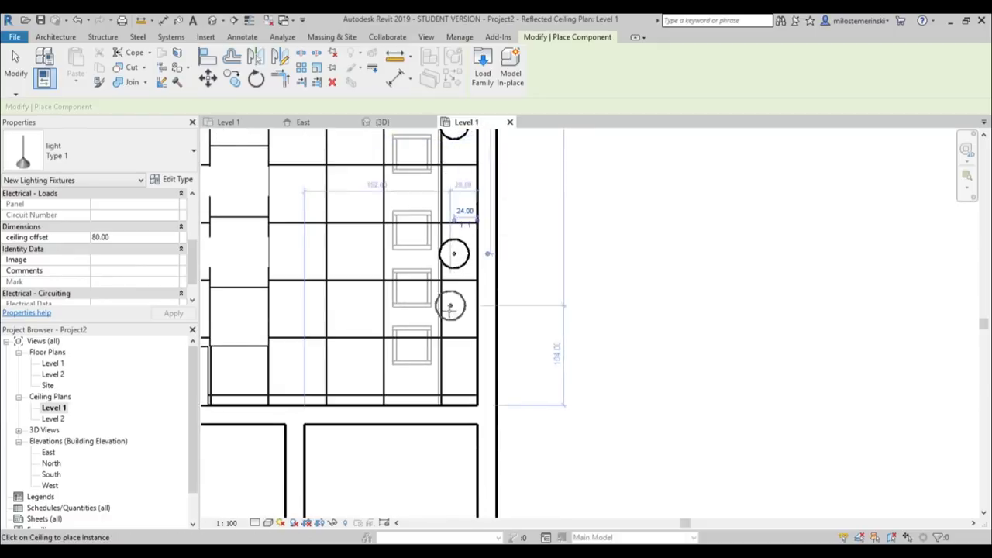
{"action": "left_click", "coordinate": [455, 320]}
{"action": "scroll", "coordinate": [537, 343], "scroll_direction": "down", "scroll_amount": 4}
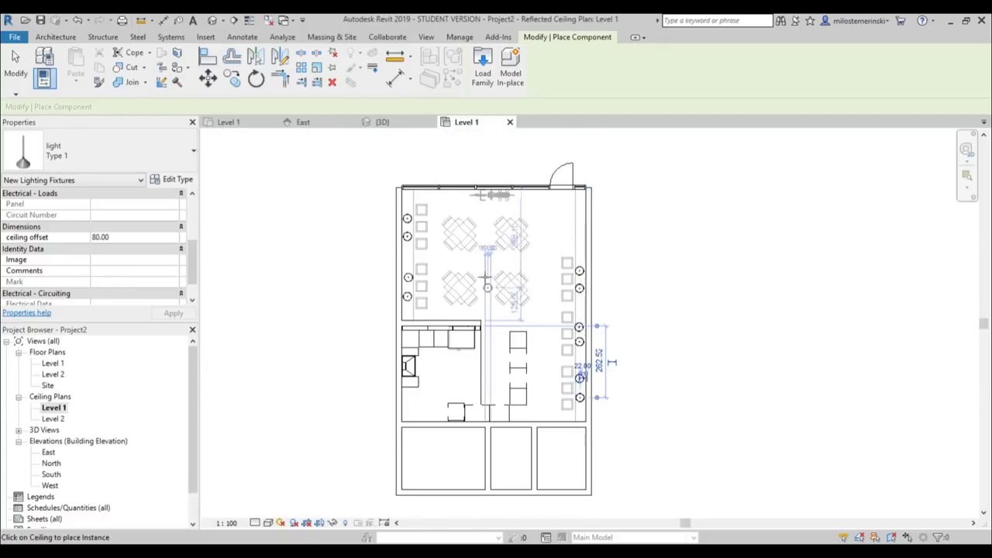
{"action": "scroll", "coordinate": [517, 259], "scroll_direction": "up", "scroll_amount": 3}
{"action": "key", "text": "Escape"}
{"action": "key", "text": "Escape"}
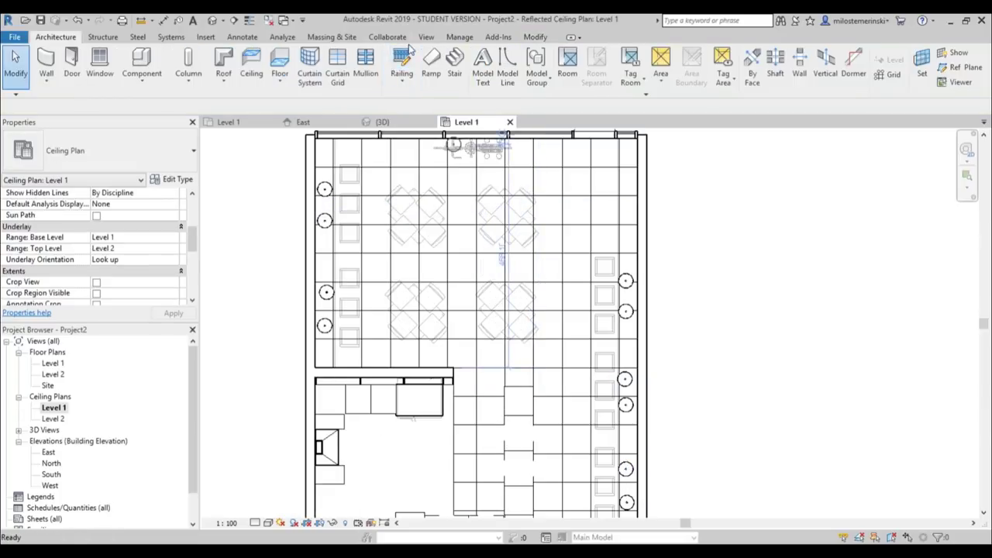
- Select one pendant light from each pair along both side walls in the 3D view, five fixtures in total
{"action": "scroll", "coordinate": [459, 281], "scroll_direction": "down", "scroll_amount": 1}
{"action": "middle_click_drag", "start_coordinate": [460, 284], "coordinate": [443, 269]}
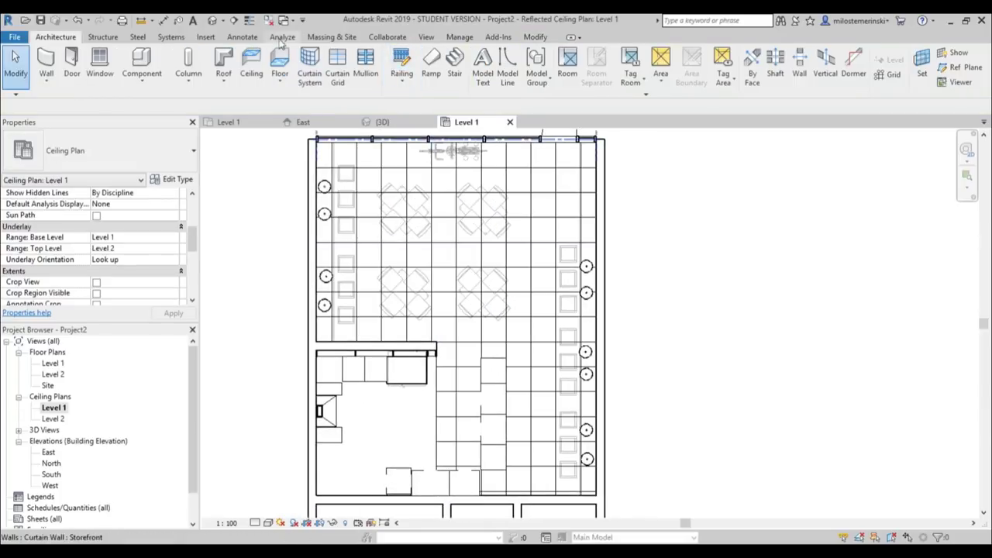
{"action": "left_click", "coordinate": [216, 20]}
{"action": "middle_click_drag", "start_coordinate": [465, 203], "coordinate": [330, 201], "text": "shift"}
{"action": "left_click_drag", "start_coordinate": [0, 0], "coordinate": [0, 0]}
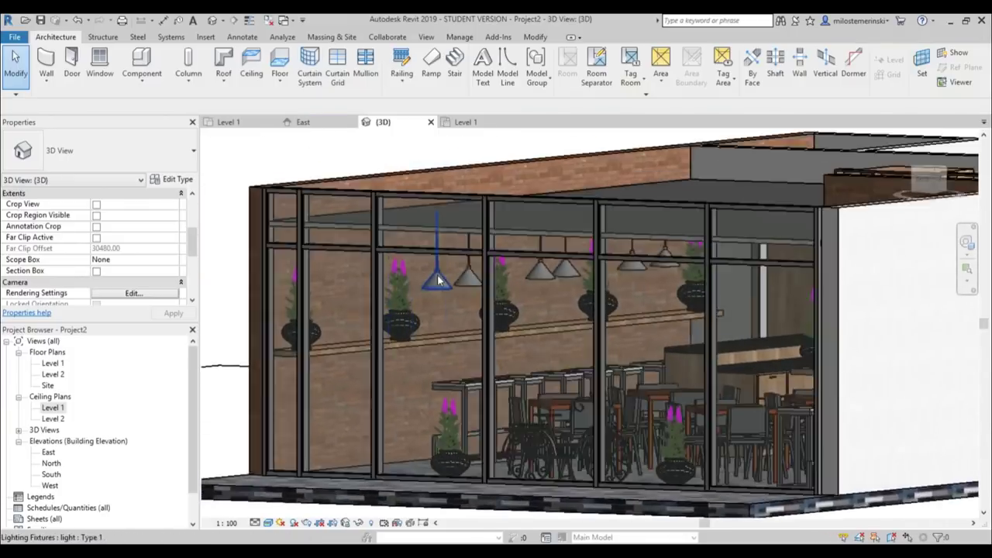
{"action": "scroll", "coordinate": [437, 283], "scroll_direction": "up", "scroll_amount": 2}
{"action": "left_click", "coordinate": [438, 285]}
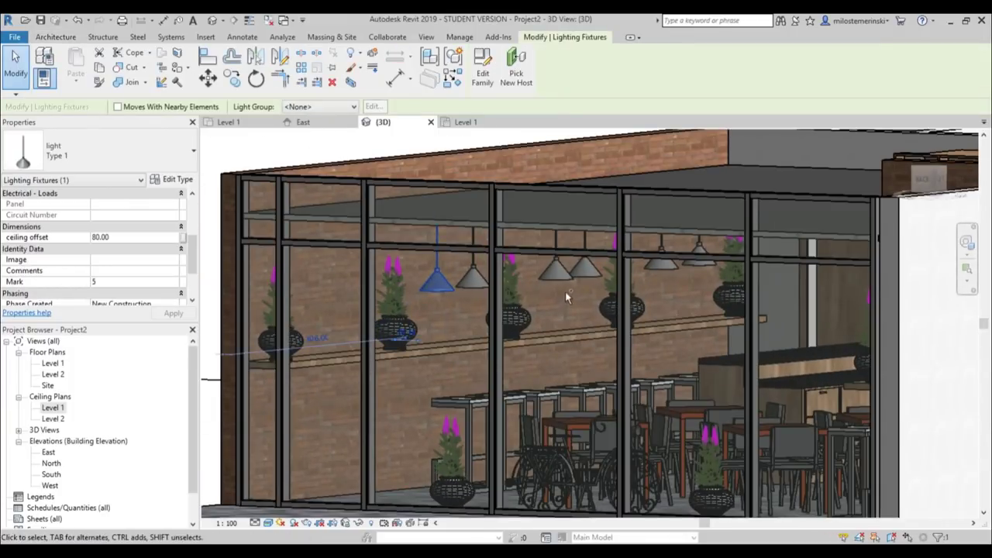
{"action": "left_click", "coordinate": [556, 273], "text": "ctrl"}
{"action": "scroll", "coordinate": [555, 284], "scroll_direction": "down", "scroll_amount": 5}
{"action": "middle_click_drag", "start_coordinate": [556, 284], "coordinate": [512, 276], "text": "shift"}
{"action": "scroll", "coordinate": [512, 276], "scroll_direction": "up", "scroll_amount": 4}
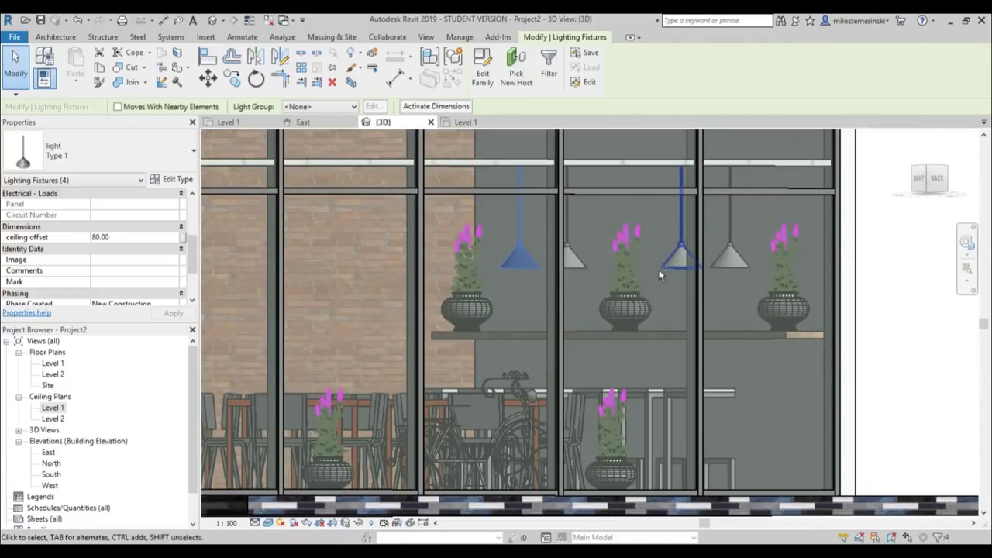
{"action": "left_click", "coordinate": [665, 267], "text": "ctrl"}
{"action": "left_click", "coordinate": [665, 268], "text": "ctrl"}
- Assign the White material from the project materials to the five selected pendant lights
{"action": "scroll", "coordinate": [186, 254], "scroll_direction": "up", "scroll_amount": 5}
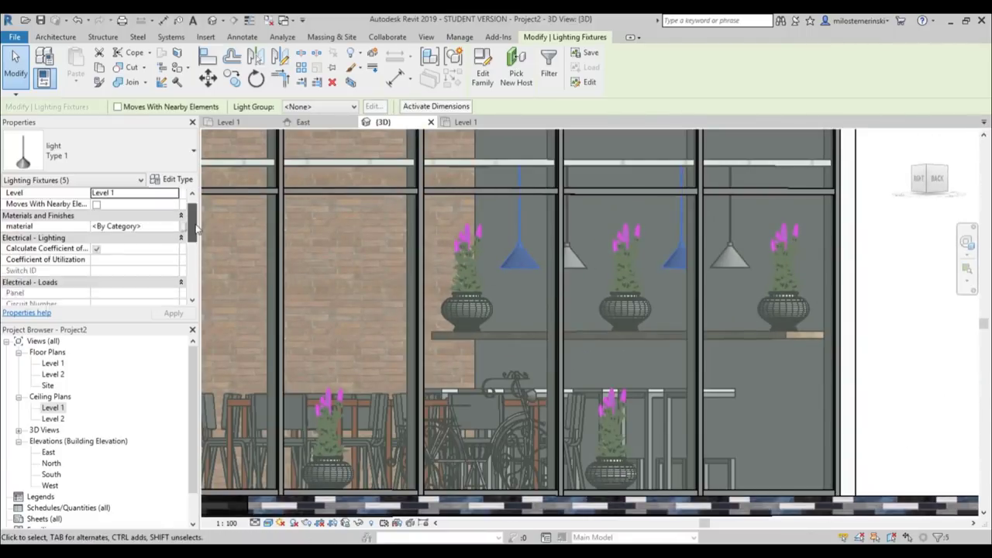
{"action": "left_click", "coordinate": [175, 238]}
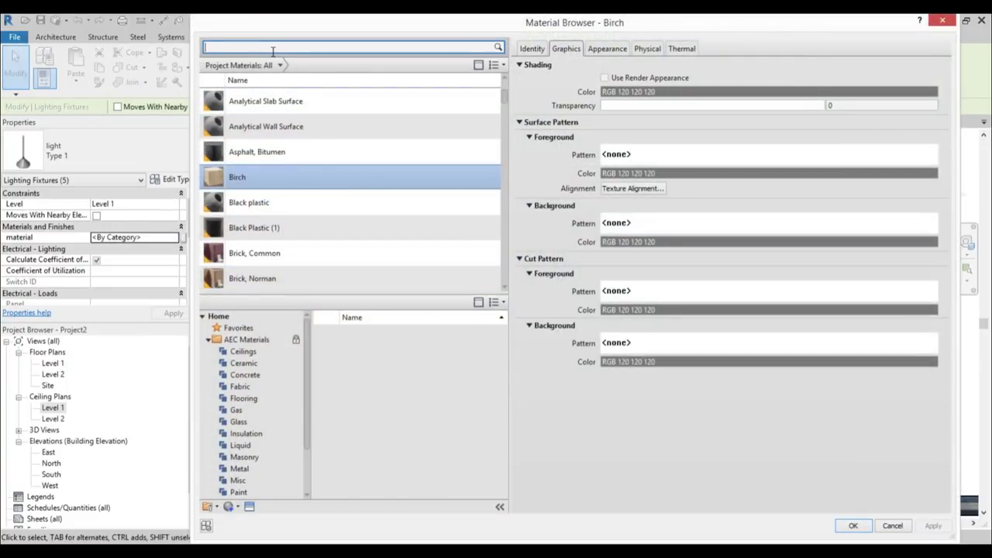
{"action": "type", "text": "whi"}
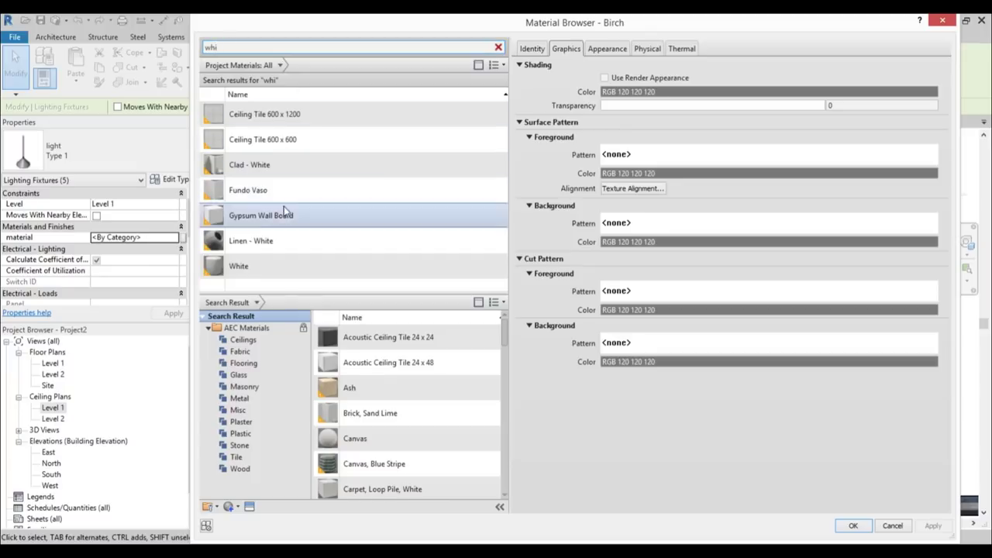
{"action": "left_click", "coordinate": [264, 265]}
{"action": "key", "text": "Return"}
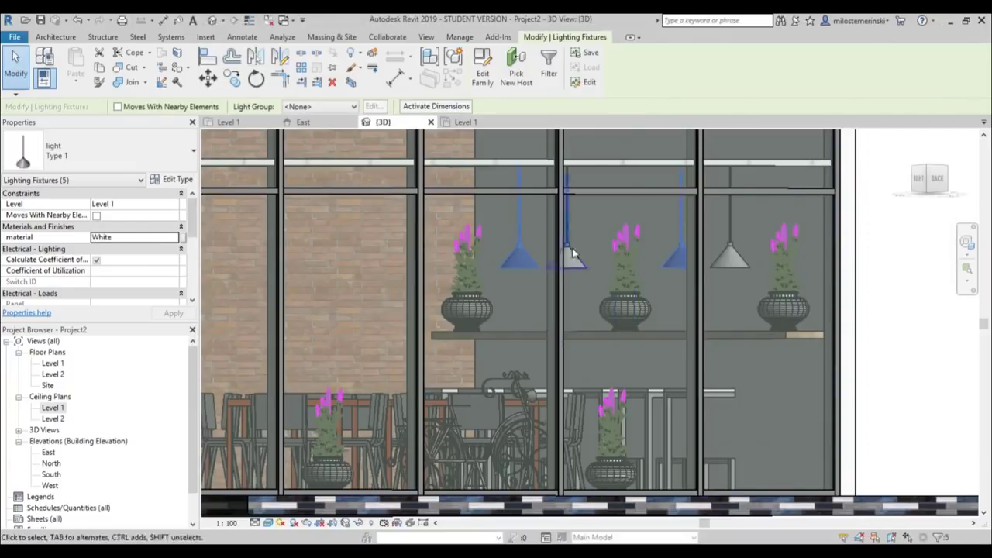
- Select the other pendant light of each pair along both side walls, five fixtures in total
{"action": "left_click", "coordinate": [504, 227]}
{"action": "left_click", "coordinate": [736, 264]}
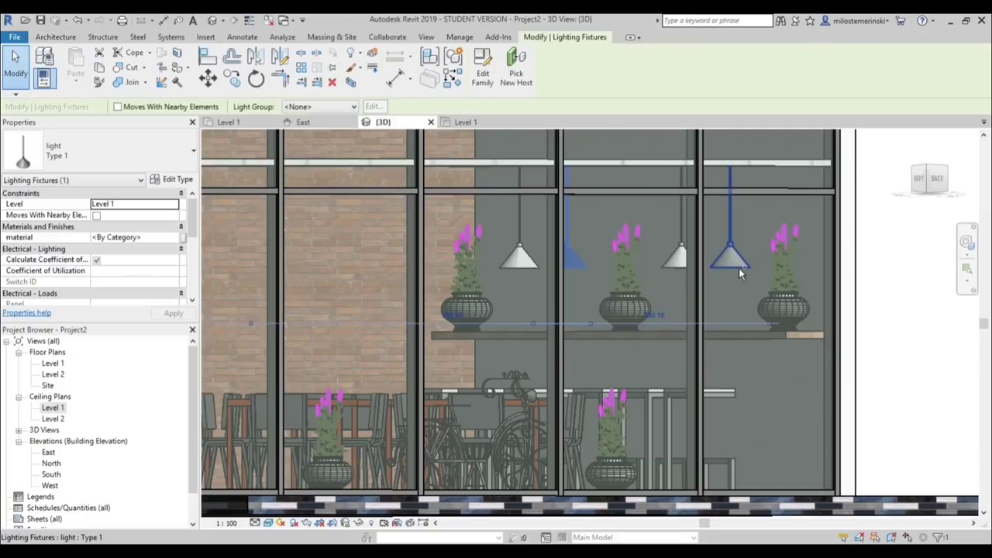
{"action": "middle_click_drag", "start_coordinate": [736, 263], "coordinate": [535, 256], "text": "shift"}
{"action": "scroll", "coordinate": [503, 247], "scroll_direction": "up", "scroll_amount": 5}
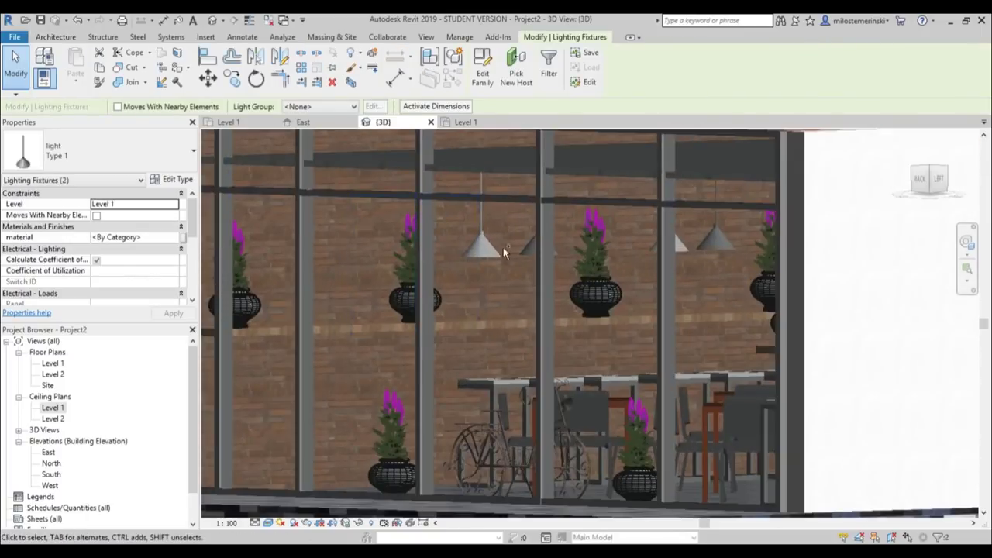
{"action": "left_click", "coordinate": [707, 258], "text": "ctrl"}
{"action": "middle_click_drag", "start_coordinate": [713, 261], "coordinate": [742, 255], "text": "shift"}
{"action": "left_click", "coordinate": [739, 255], "text": "ctrl"}
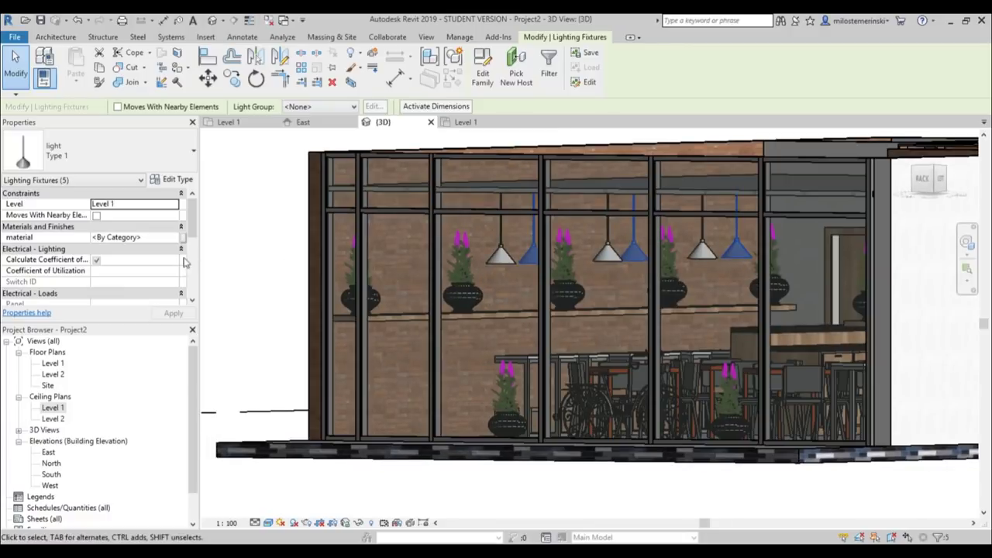
- Assign the Parking Stripe material, found by searching for "yel", to the five selected pendant lights
{"action": "left_click", "coordinate": [175, 238]}
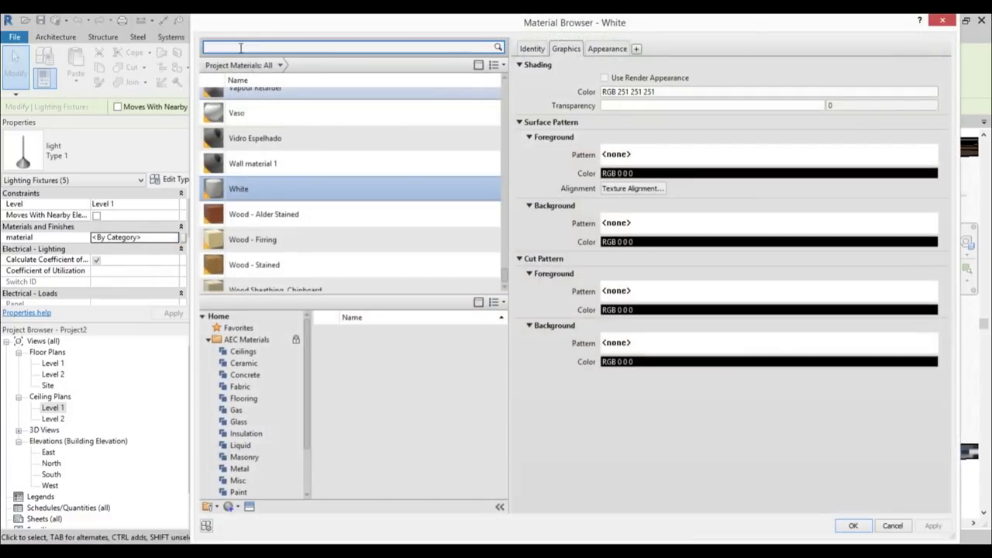
{"action": "left_click", "coordinate": [244, 48]}
{"action": "type", "text": "yel"}
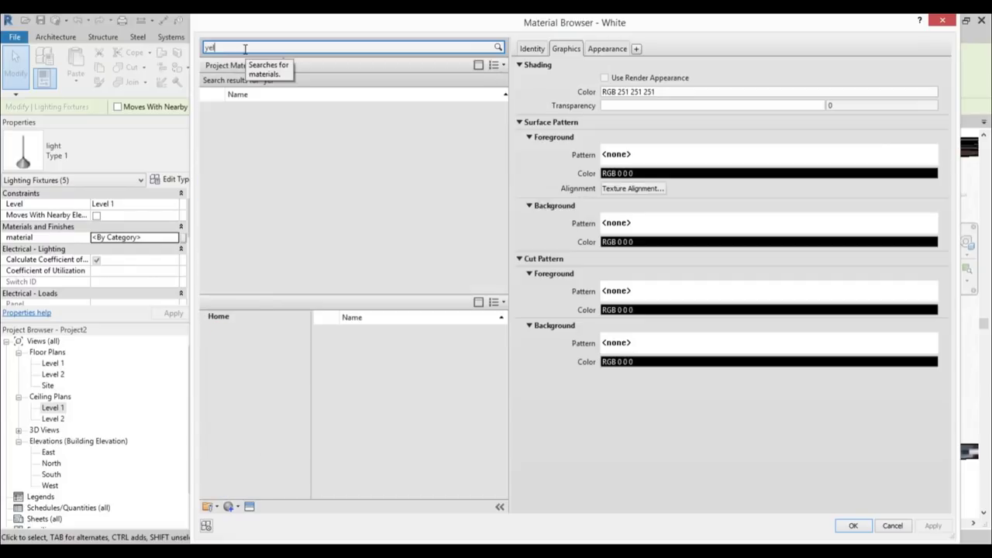
{"action": "left_click", "coordinate": [256, 191]}
{"action": "left_click", "coordinate": [853, 525]}
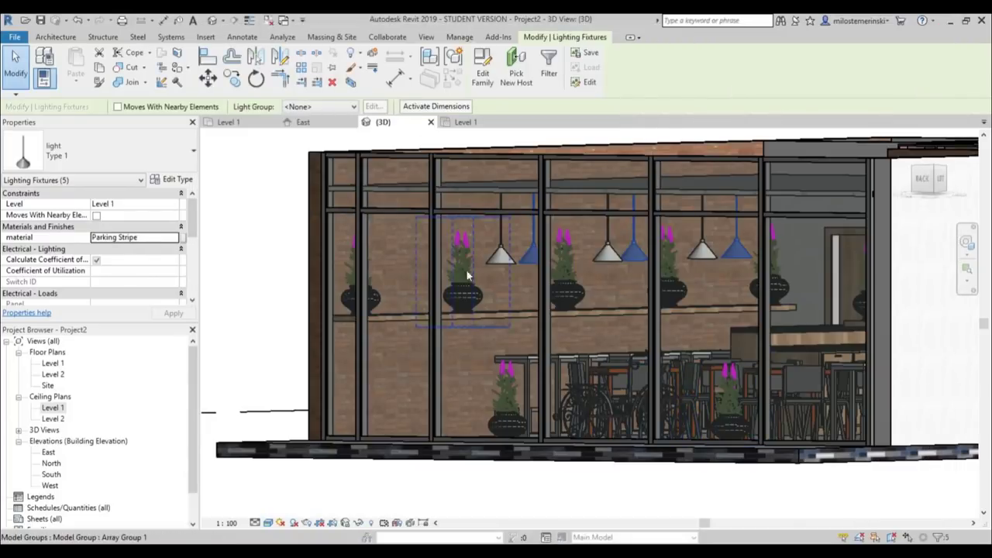
{"action": "key", "text": "Escape"}
- Copy the building's Level 1 floor slab and paste it aligned onto Level 2 as a roof slab
{"action": "middle_click_drag", "start_coordinate": [446, 289], "coordinate": [530, 394], "text": "shift"}
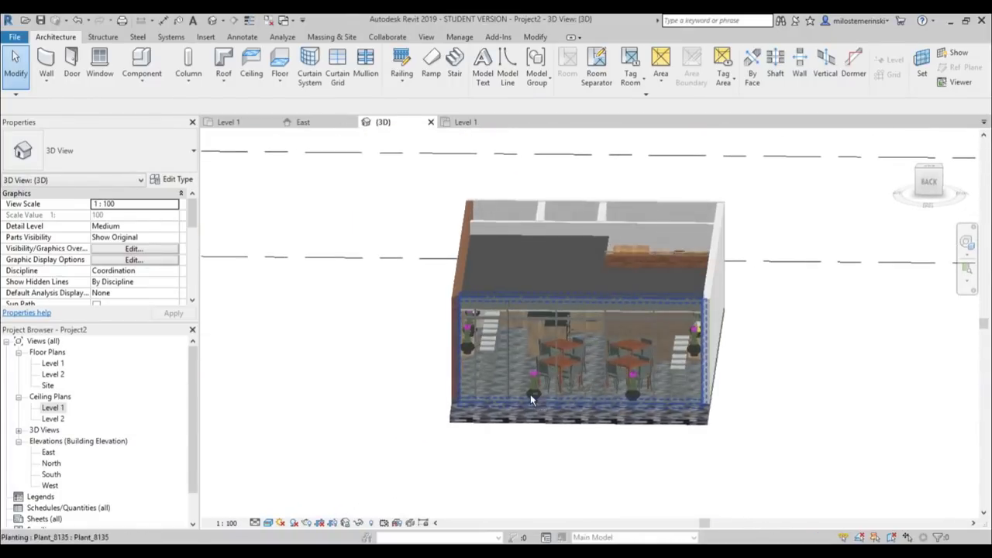
{"action": "scroll", "coordinate": [676, 255], "scroll_direction": "up", "scroll_amount": 4}
{"action": "middle_click_drag", "start_coordinate": [579, 304], "coordinate": [593, 263], "text": "shift"}
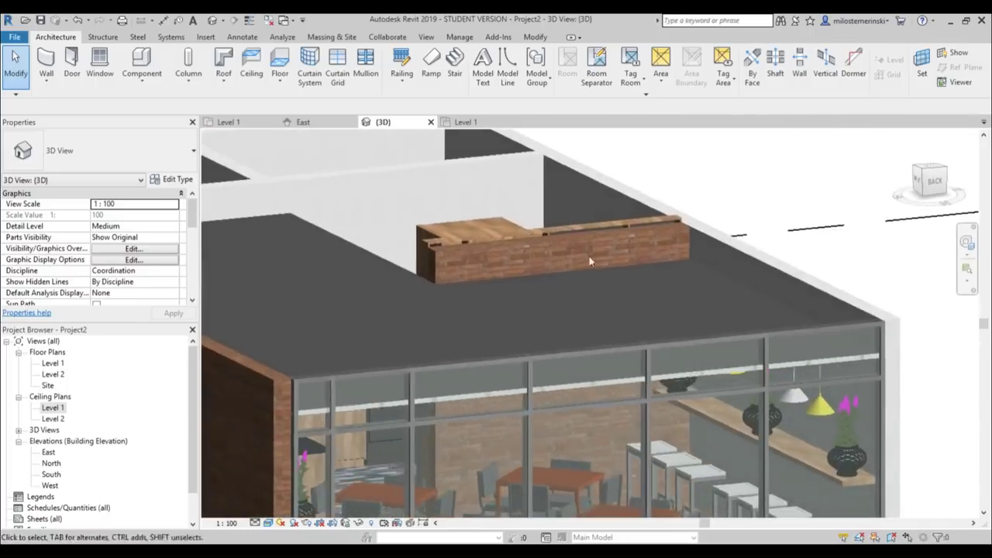
{"action": "scroll", "coordinate": [578, 237], "scroll_direction": "down", "scroll_amount": 3}
{"action": "middle_click_drag", "start_coordinate": [490, 247], "coordinate": [538, 358], "text": "shift"}
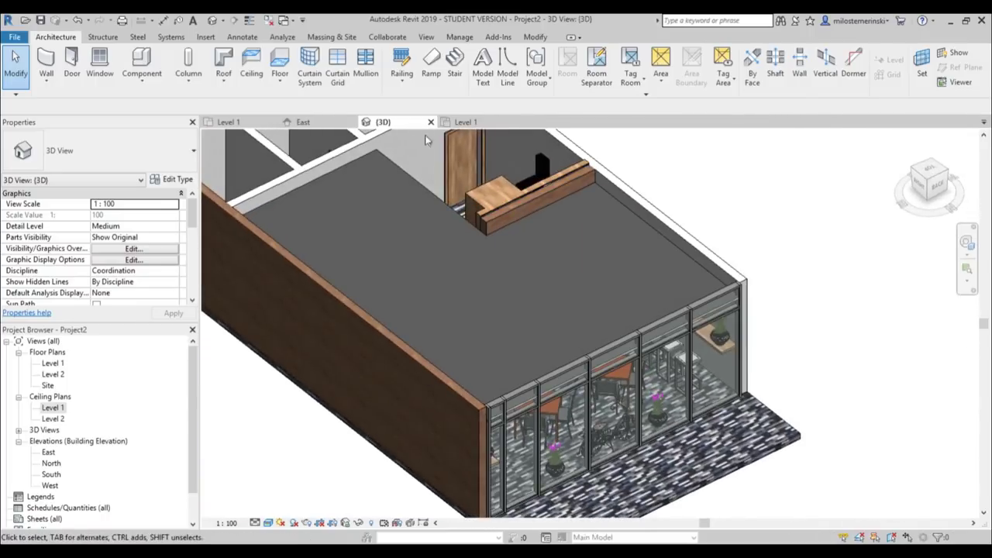
{"action": "scroll", "coordinate": [396, 162], "scroll_direction": "down", "scroll_amount": 2}
{"action": "middle_click_drag", "start_coordinate": [531, 274], "coordinate": [522, 194], "text": "shift"}
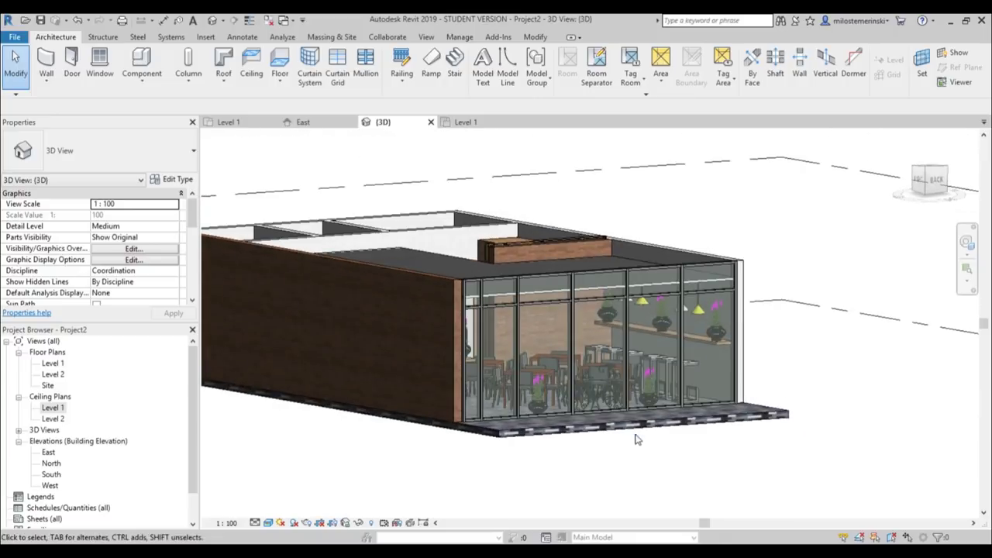
{"action": "left_click", "coordinate": [527, 431]}
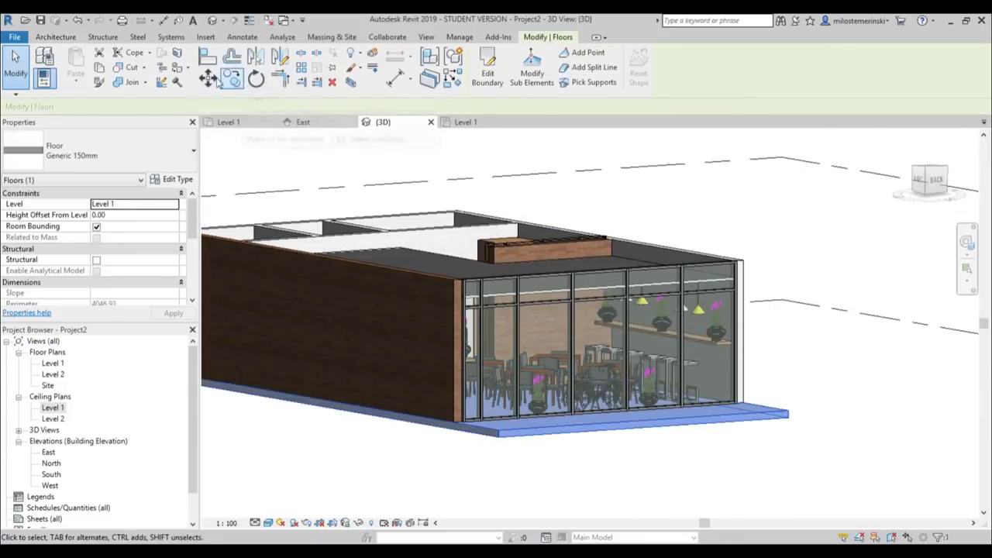
{"action": "left_click", "coordinate": [78, 87]}
{"action": "left_click", "coordinate": [108, 128]}
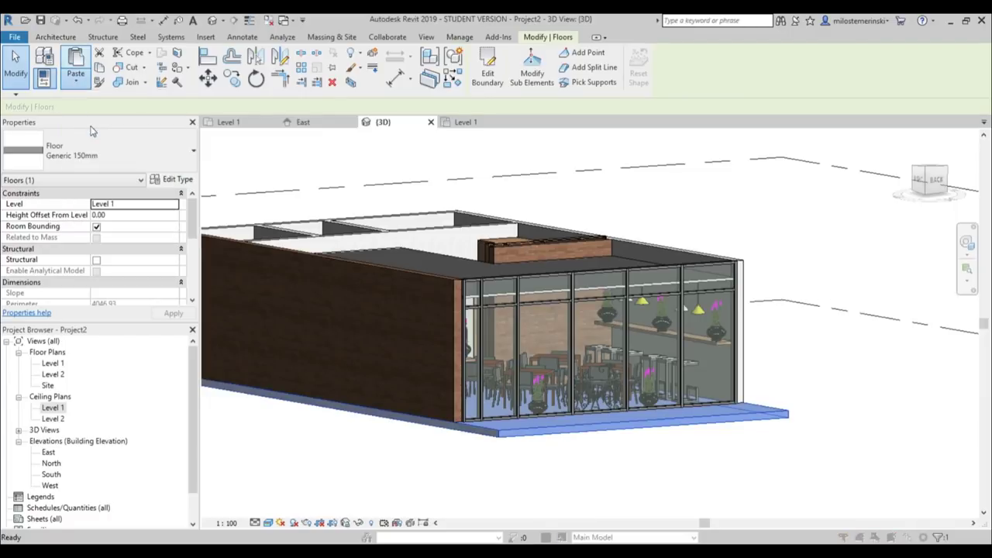
{"action": "double_click", "coordinate": [437, 210]}
- Edit the Level 2 slab's boundary, pulling its front edge back to the glass storefront, and finish the sketch
{"action": "scroll", "coordinate": [438, 212], "scroll_direction": "down", "scroll_amount": 2}
{"action": "middle_click_drag", "start_coordinate": [443, 217], "coordinate": [490, 349], "text": "shift"}
{"action": "left_click", "coordinate": [488, 78]}
{"action": "scroll", "coordinate": [659, 264], "scroll_direction": "up", "scroll_amount": 3}
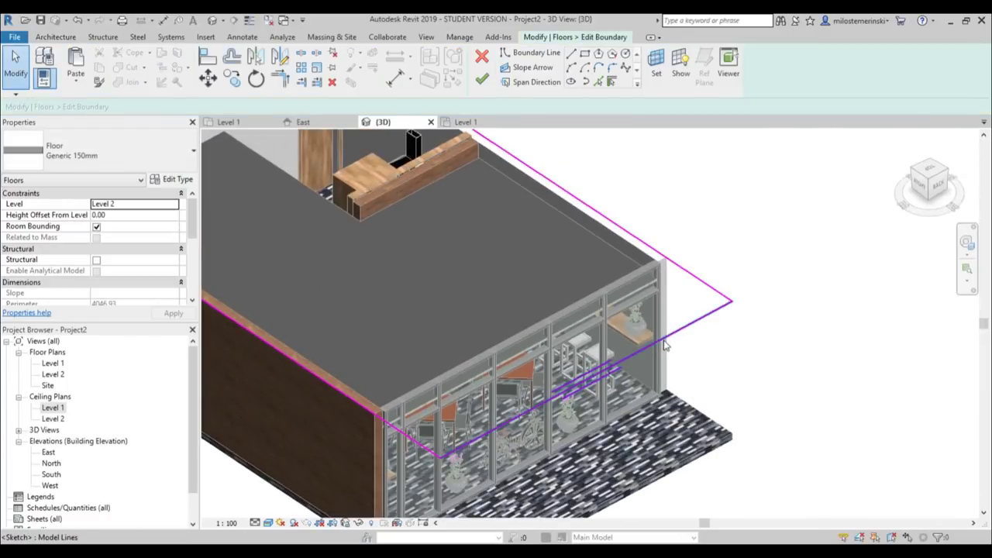
{"action": "left_click_drag", "start_coordinate": [600, 297], "coordinate": [600, 296]}
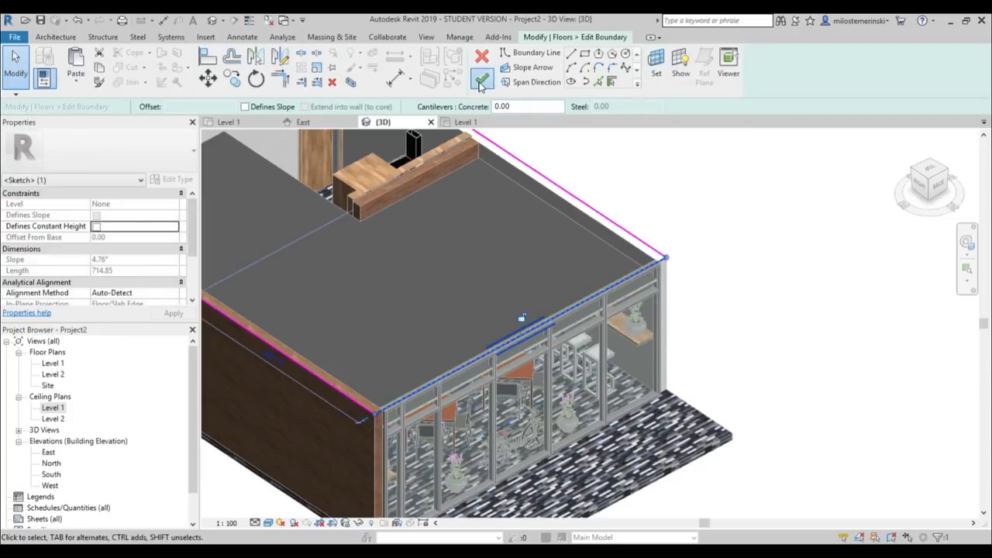
{"action": "left_click", "coordinate": [482, 80]}
{"action": "left_click", "coordinate": [570, 295]}
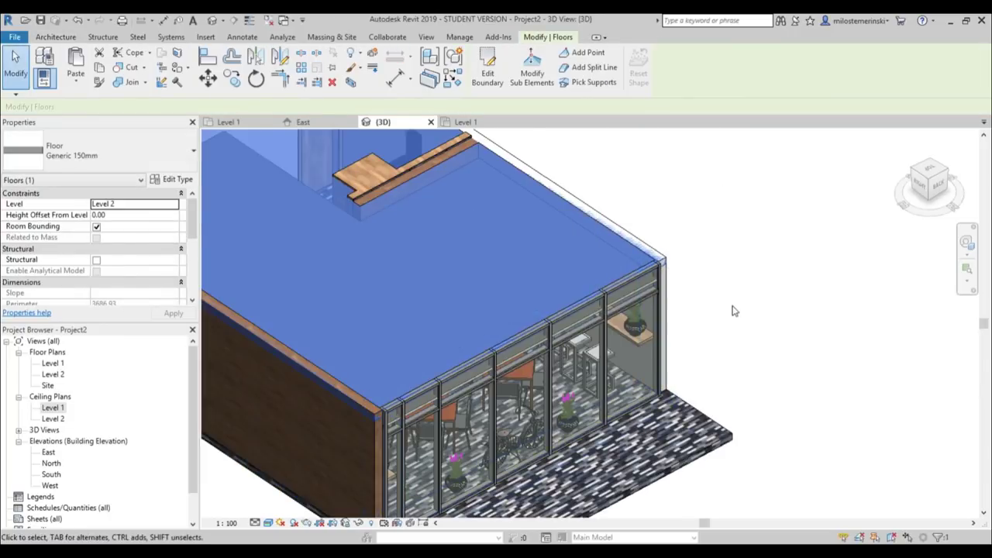
{"action": "left_click", "coordinate": [733, 310]}
- Place a perspective camera in the Level 1 floor plan beside the entrance door, aimed diagonally across the café toward the kitchen
{"action": "scroll", "coordinate": [732, 295], "scroll_direction": "down", "scroll_amount": 1}
{"action": "middle_click_drag", "start_coordinate": [731, 279], "coordinate": [432, 229], "text": "shift"}
{"action": "scroll", "coordinate": [423, 292], "scroll_direction": "up", "scroll_amount": 3}
{"action": "double_click", "coordinate": [52, 365]}
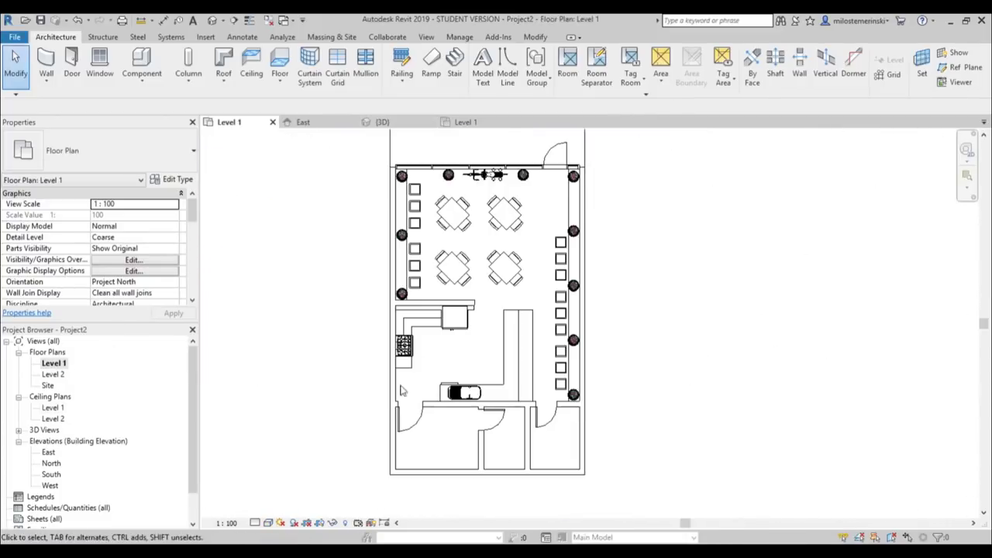
{"action": "left_click", "coordinate": [223, 21]}
{"action": "left_click", "coordinate": [229, 46]}
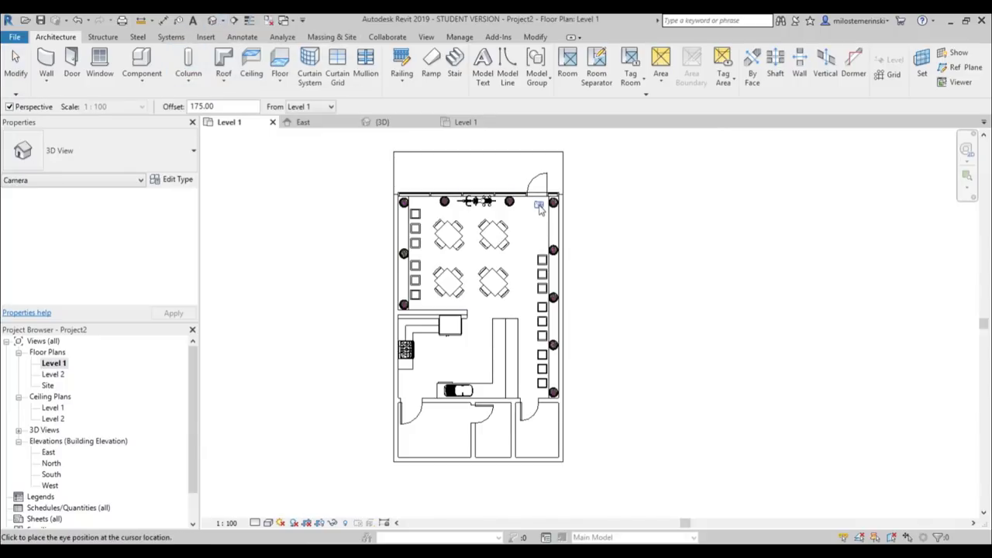
{"action": "left_click", "coordinate": [543, 202]}
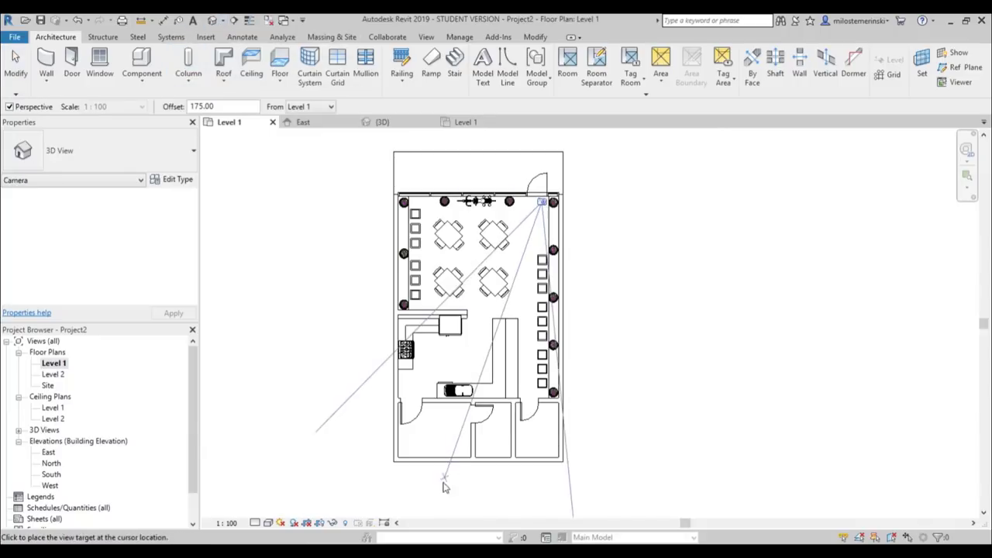
{"action": "left_click", "coordinate": [416, 441]}
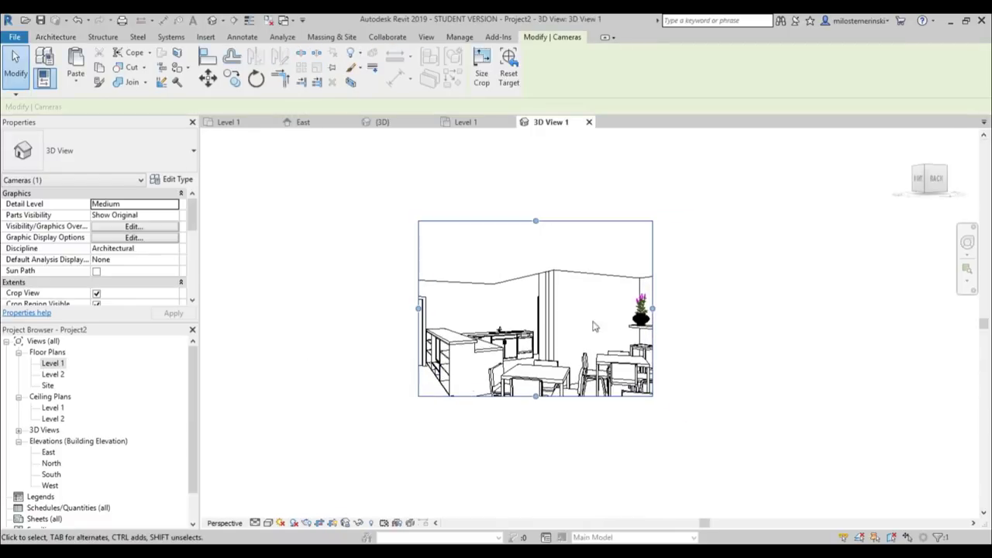
- Tilt the camera view upward with the Look tool to bring the grid ceiling into the frame
{"action": "left_click", "coordinate": [967, 243]}
{"action": "scroll", "coordinate": [520, 340], "scroll_direction": "up", "scroll_amount": 3}
{"action": "mouse_move", "coordinate": [531, 352]}
{"action": "left_mouse_down"}
{"action": "mouse_move", "coordinate": [533, 369]}
{"action": "mouse_move", "coordinate": [532, 355]}
{"action": "left_mouse_up"}
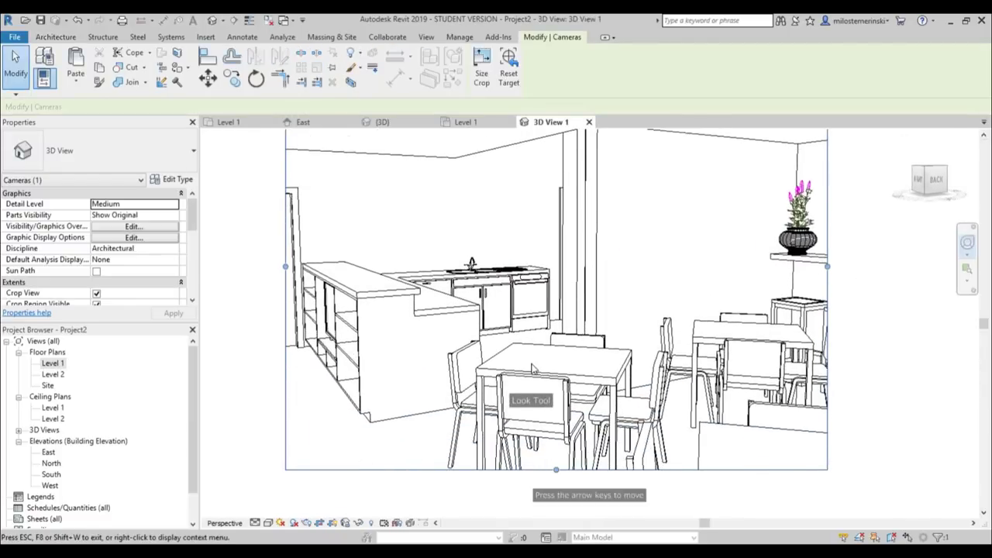
{"action": "key", "text": "Escape"}
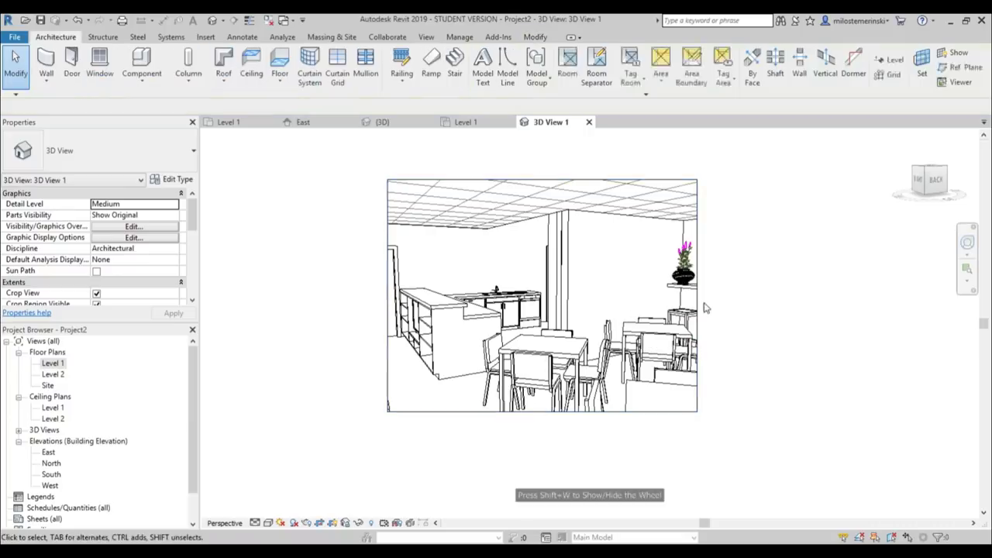
- Enlarge the camera view's crop region on all four sides to take in both side counters, more ceiling and more floor
{"action": "left_click", "coordinate": [697, 300]}
{"action": "left_click_drag", "start_coordinate": [697, 295], "coordinate": [885, 296]}
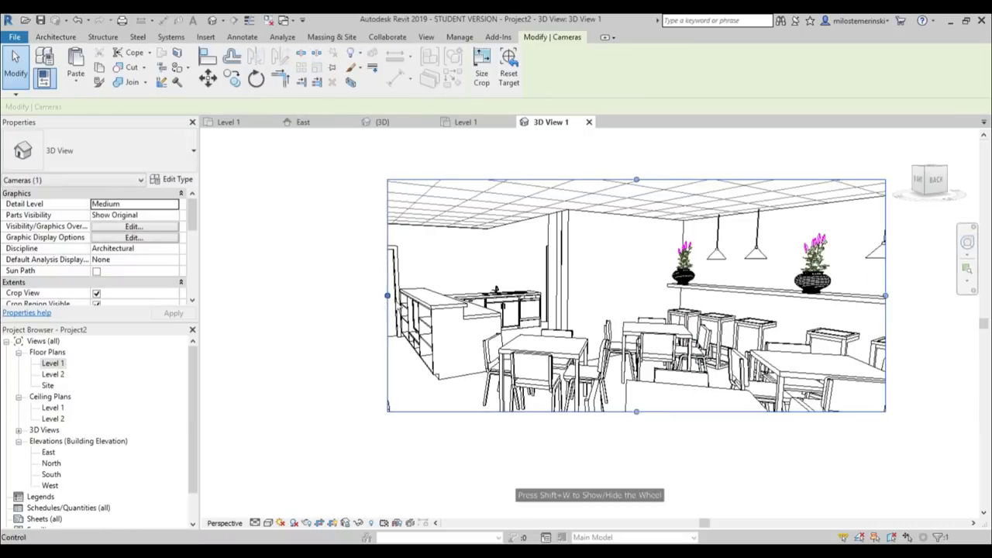
{"action": "left_click_drag", "start_coordinate": [382, 299], "coordinate": [259, 298]}
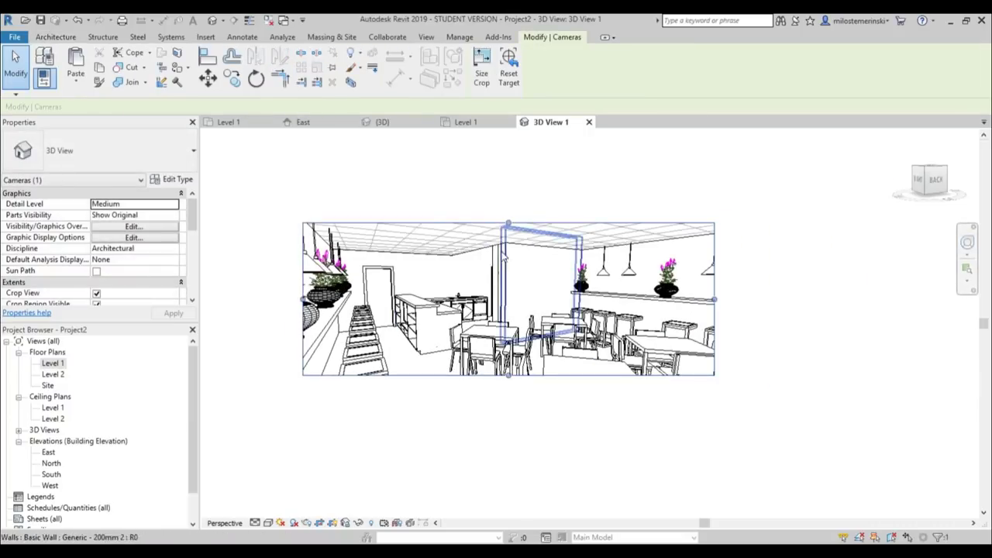
{"action": "left_click_drag", "start_coordinate": [503, 217], "coordinate": [506, 188]}
{"action": "left_click_drag", "start_coordinate": [508, 375], "coordinate": [509, 483]}
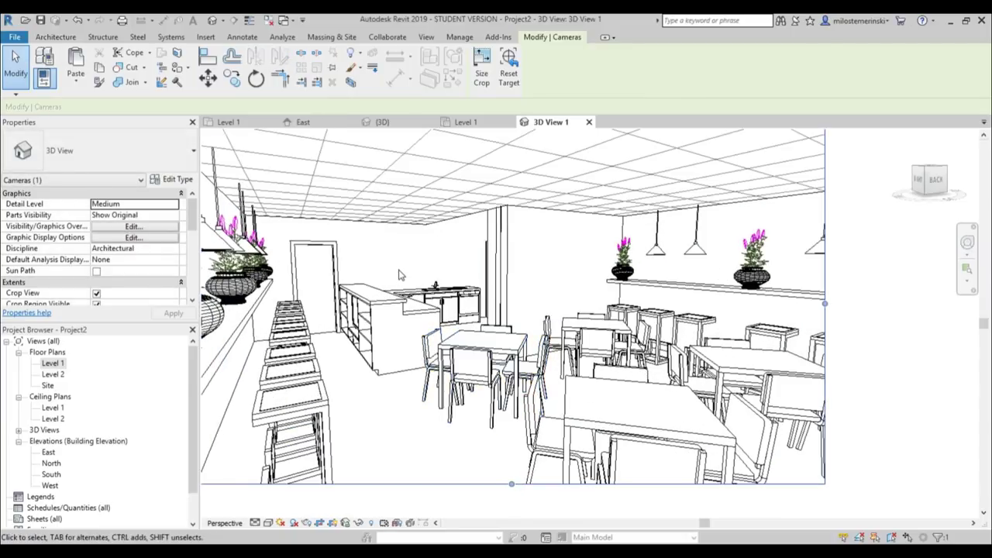
- Render the camera view at Medium quality with the Interior: Sun and Artificial lighting scheme and examine the image
{"action": "scroll", "coordinate": [410, 279], "scroll_direction": "down", "scroll_amount": 4}
{"action": "key", "text": "r"}
{"action": "key", "text": "r"}
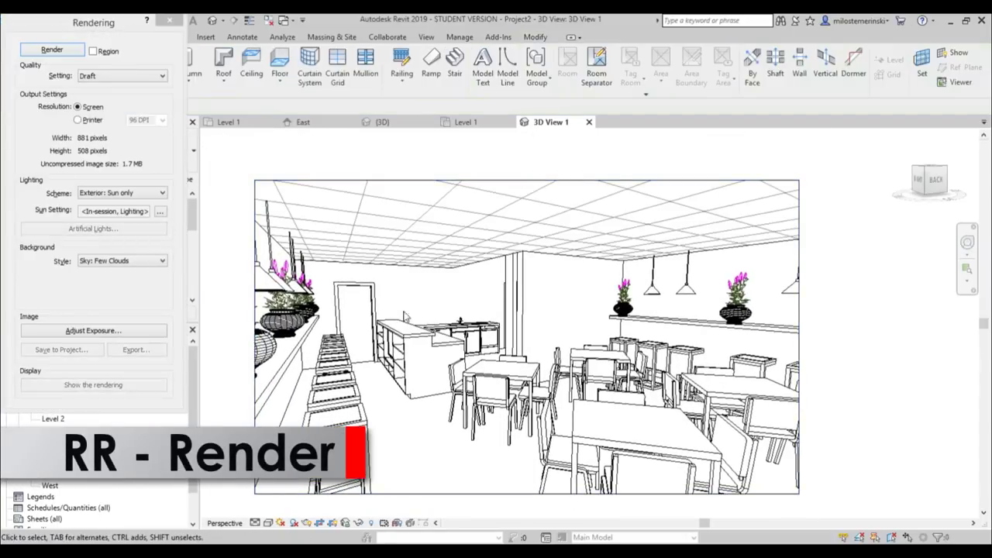
{"action": "left_click", "coordinate": [98, 76]}
{"action": "left_click", "coordinate": [94, 99]}
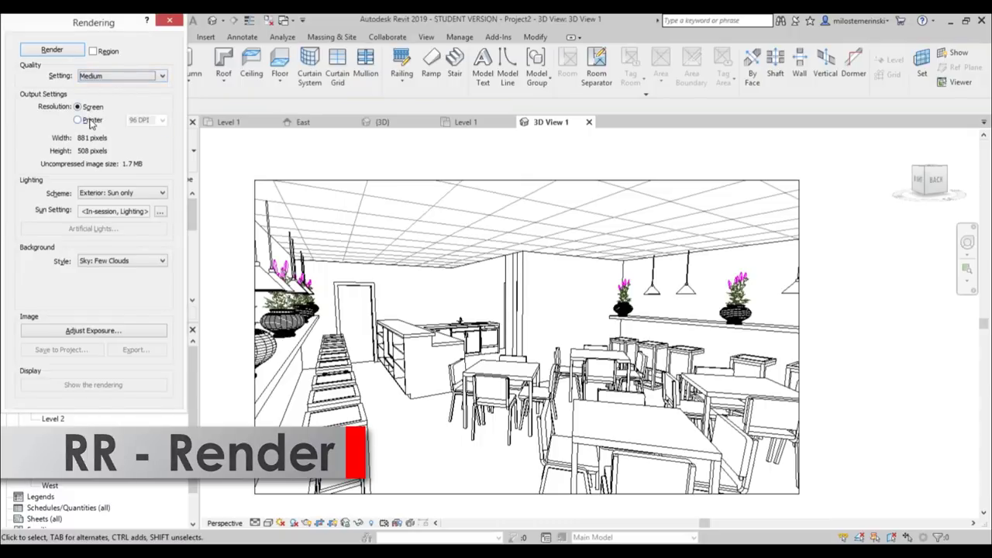
{"action": "left_click", "coordinate": [106, 193]}
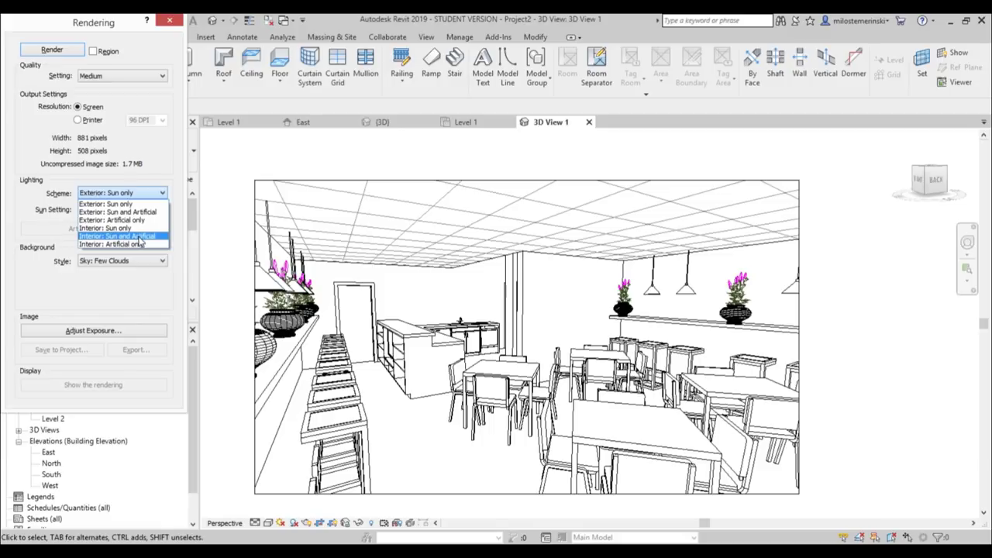
{"action": "left_click", "coordinate": [93, 235]}
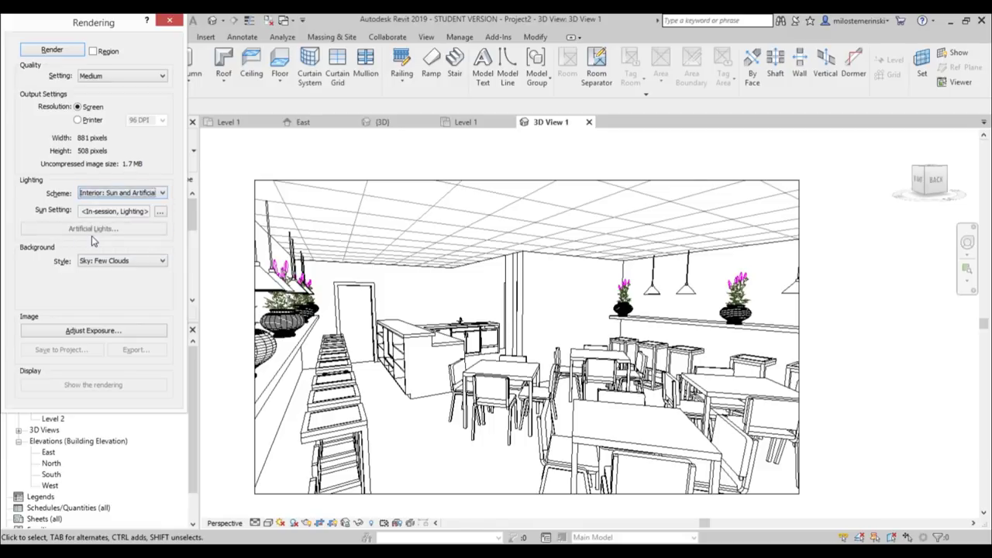
{"action": "left_click", "coordinate": [51, 50]}
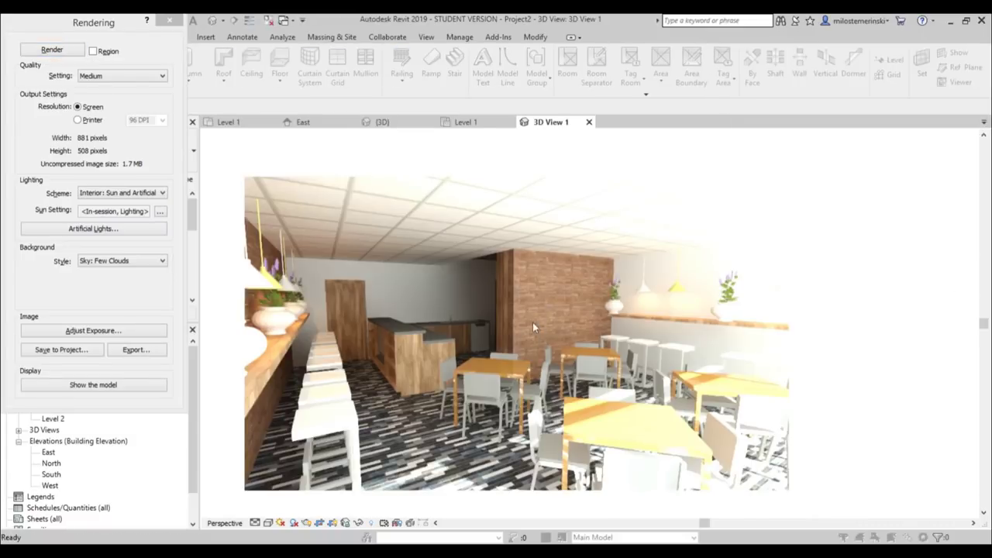
{"action": "scroll", "coordinate": [533, 323], "scroll_direction": "up", "scroll_amount": 2}
{"action": "scroll", "coordinate": [576, 342], "scroll_direction": "down", "scroll_amount": 1}
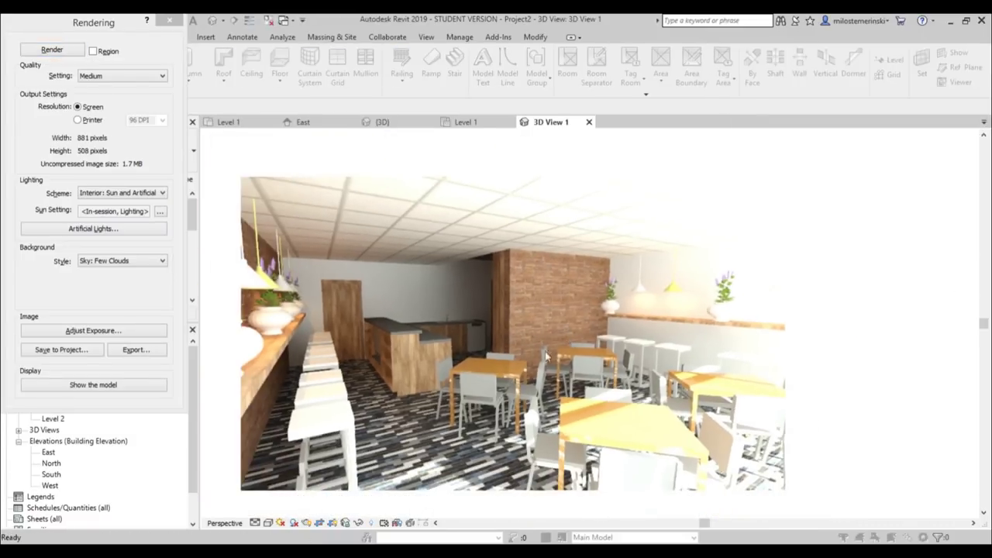